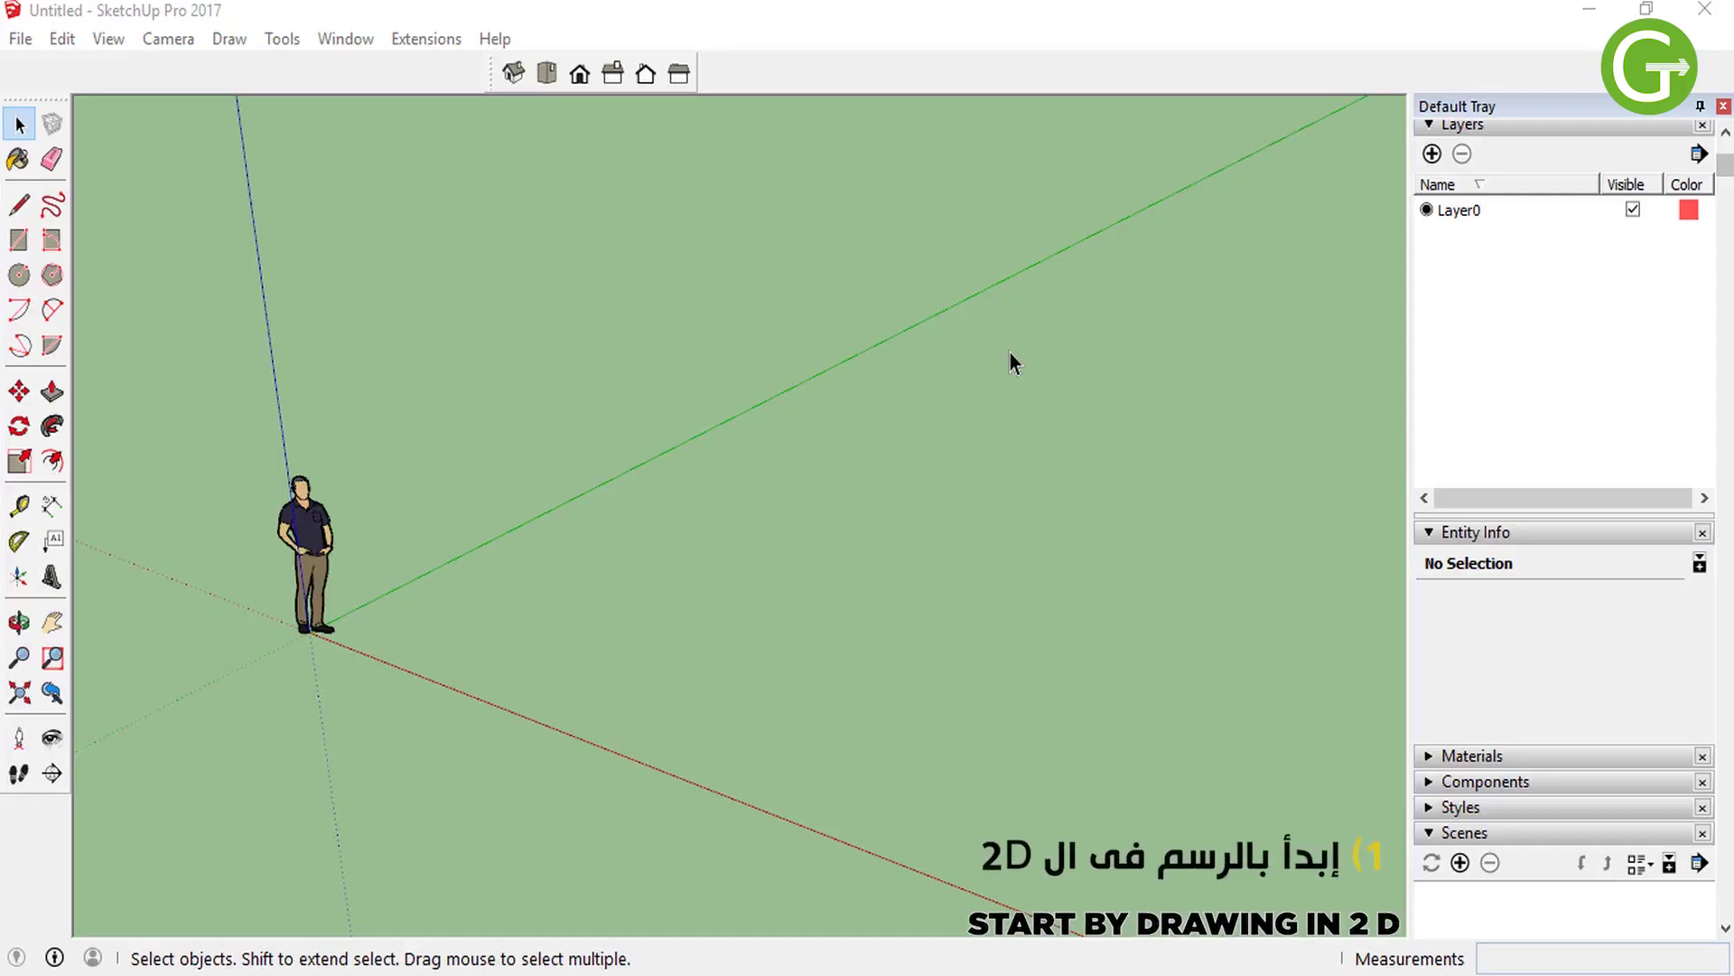
# In Top view, draw a rectangle from lines plus a sloped edge ending at its top-right corner.
pyautogui.moveTo(1010, 354); pyautogui.dragTo(594, 589, button='middle')
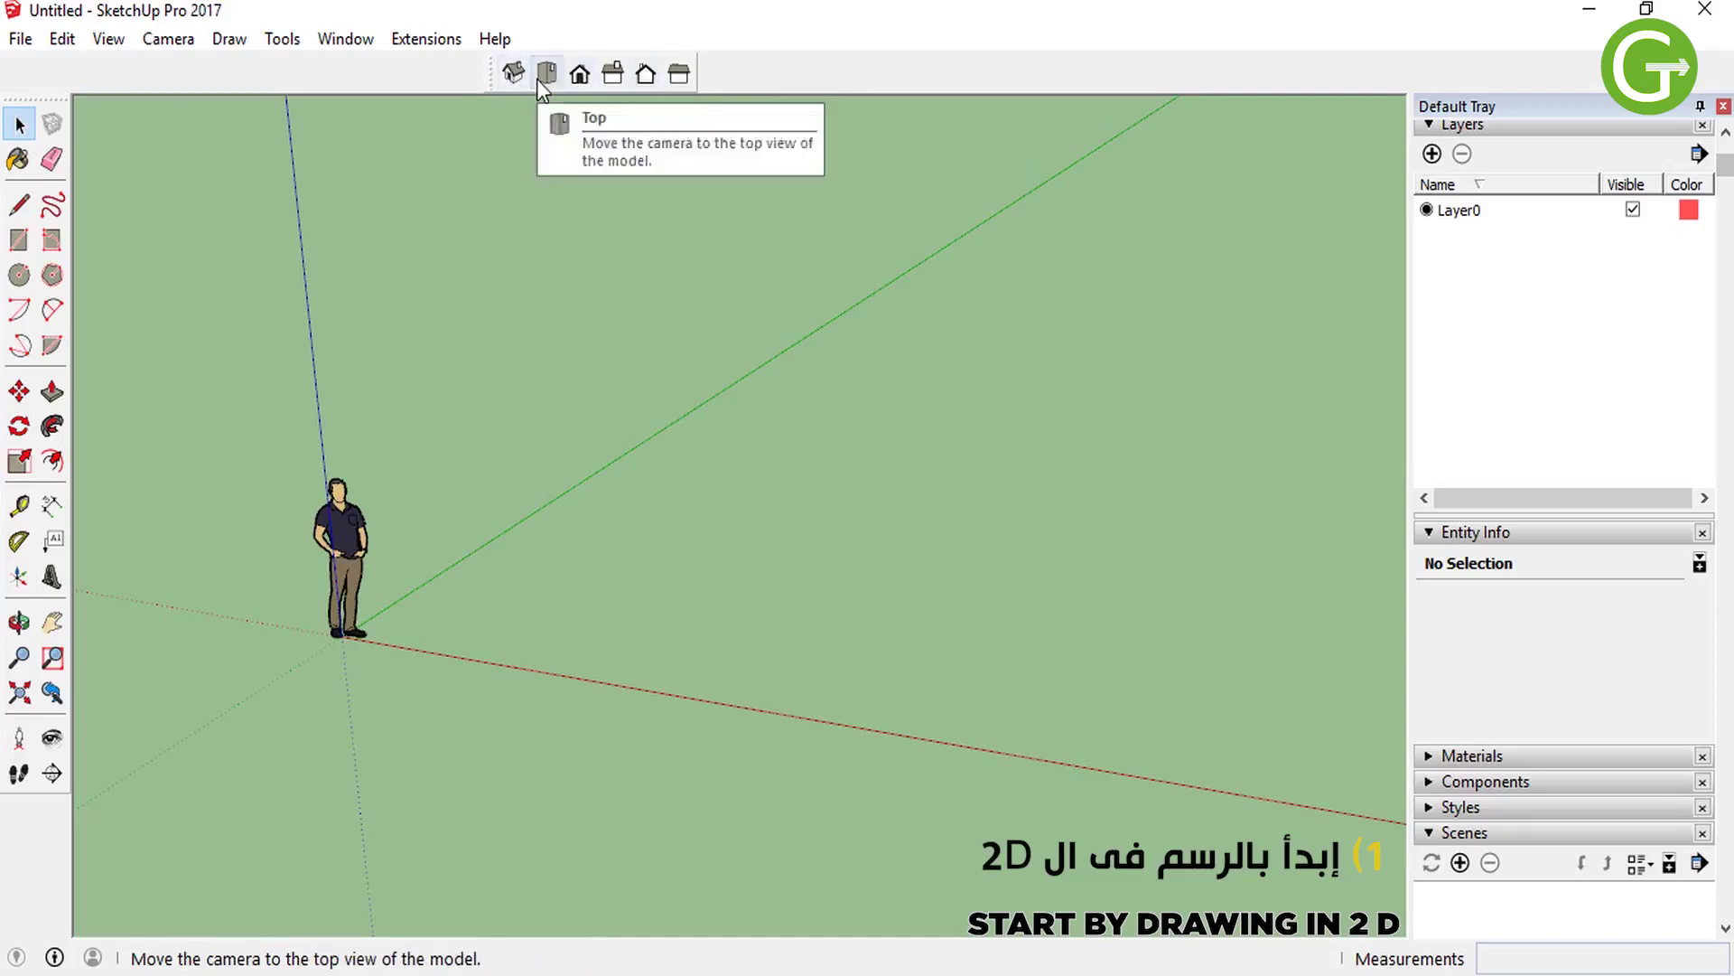
pyautogui.click(541, 78)
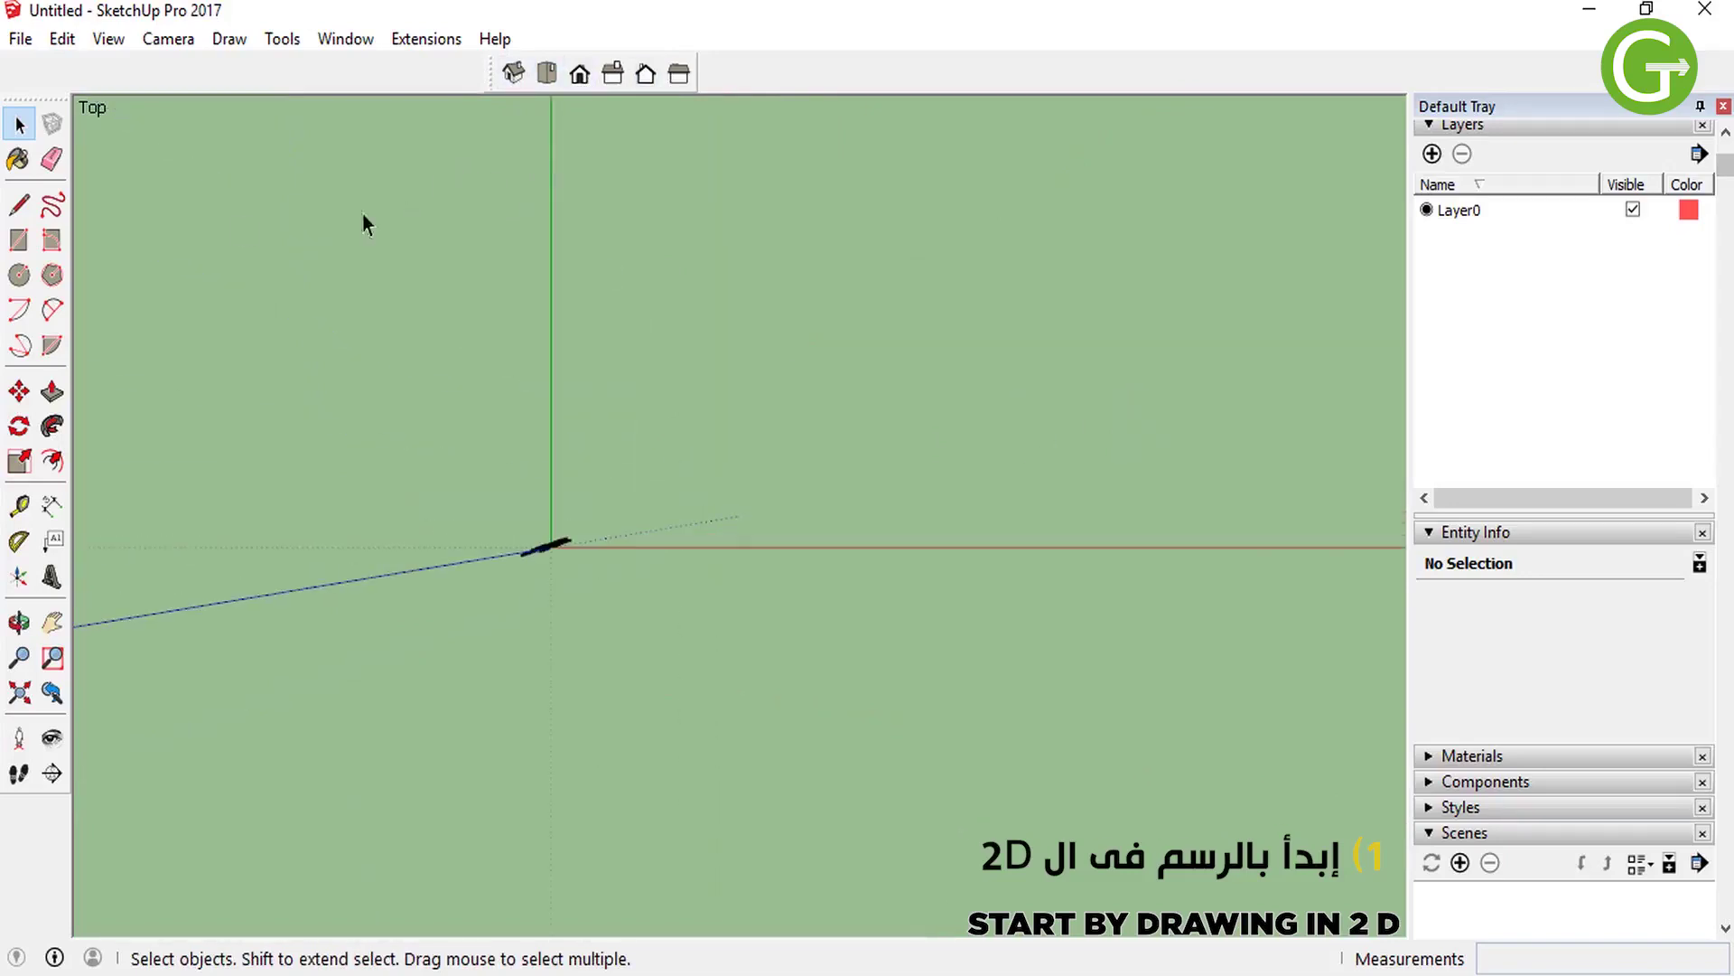
pyautogui.click(19, 206)
pyautogui.click(595, 183)
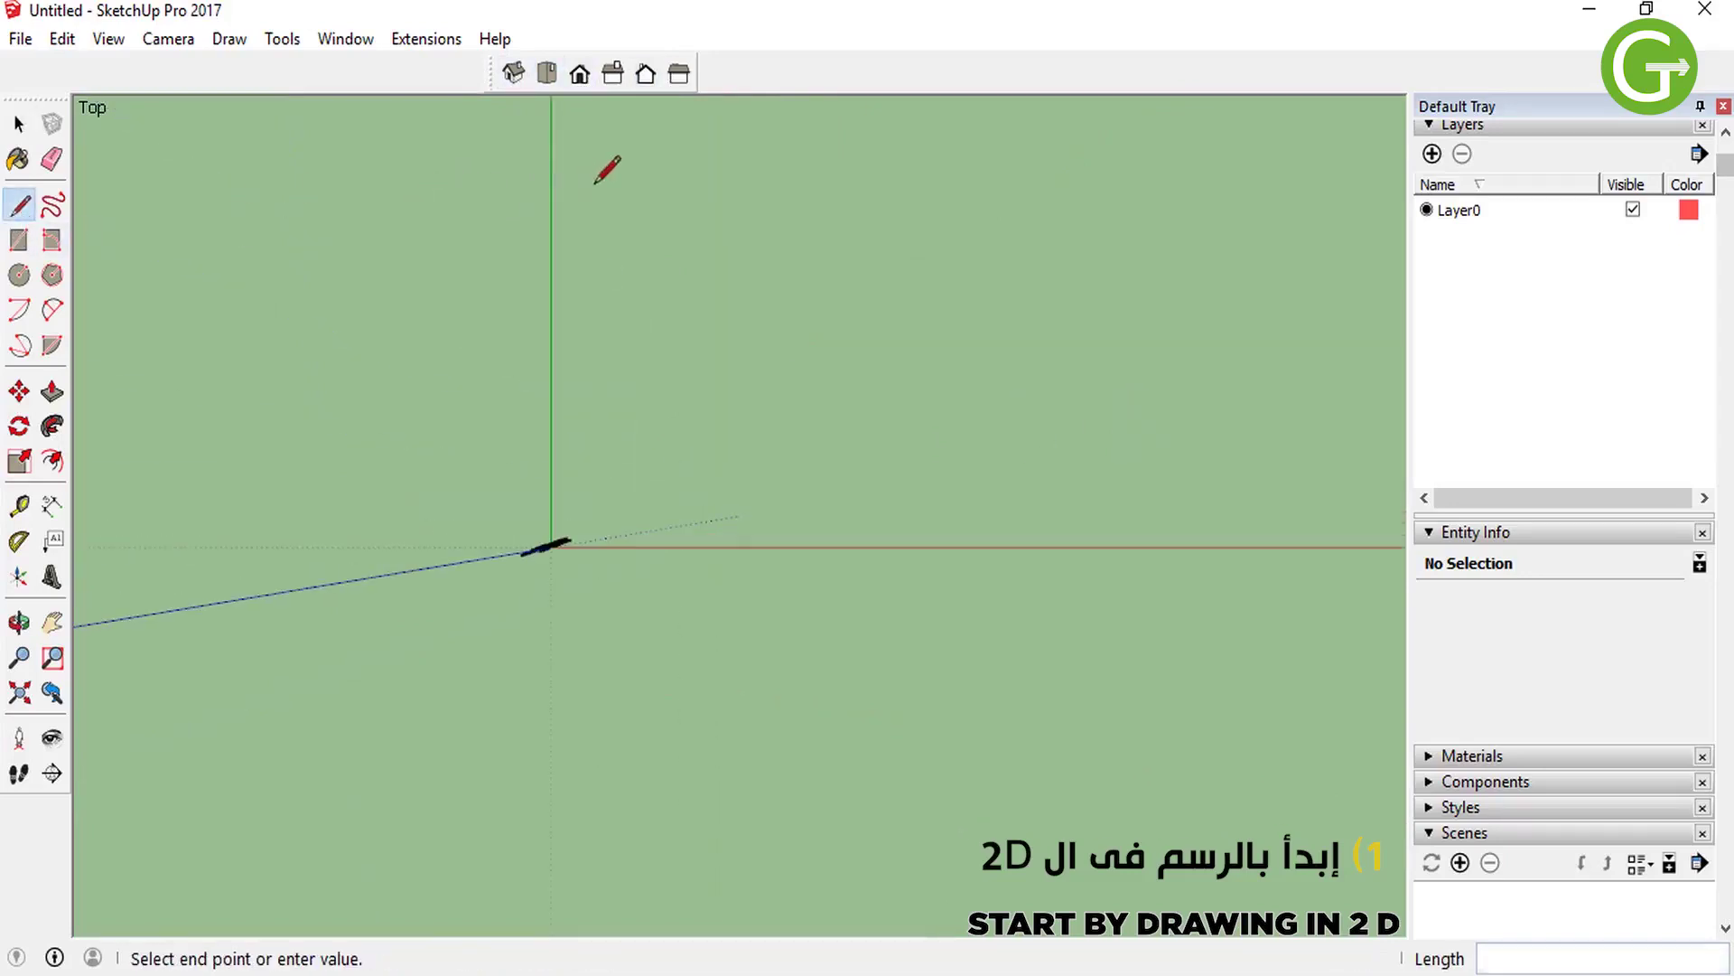
pyautogui.click(966, 185)
pyautogui.click(967, 565)
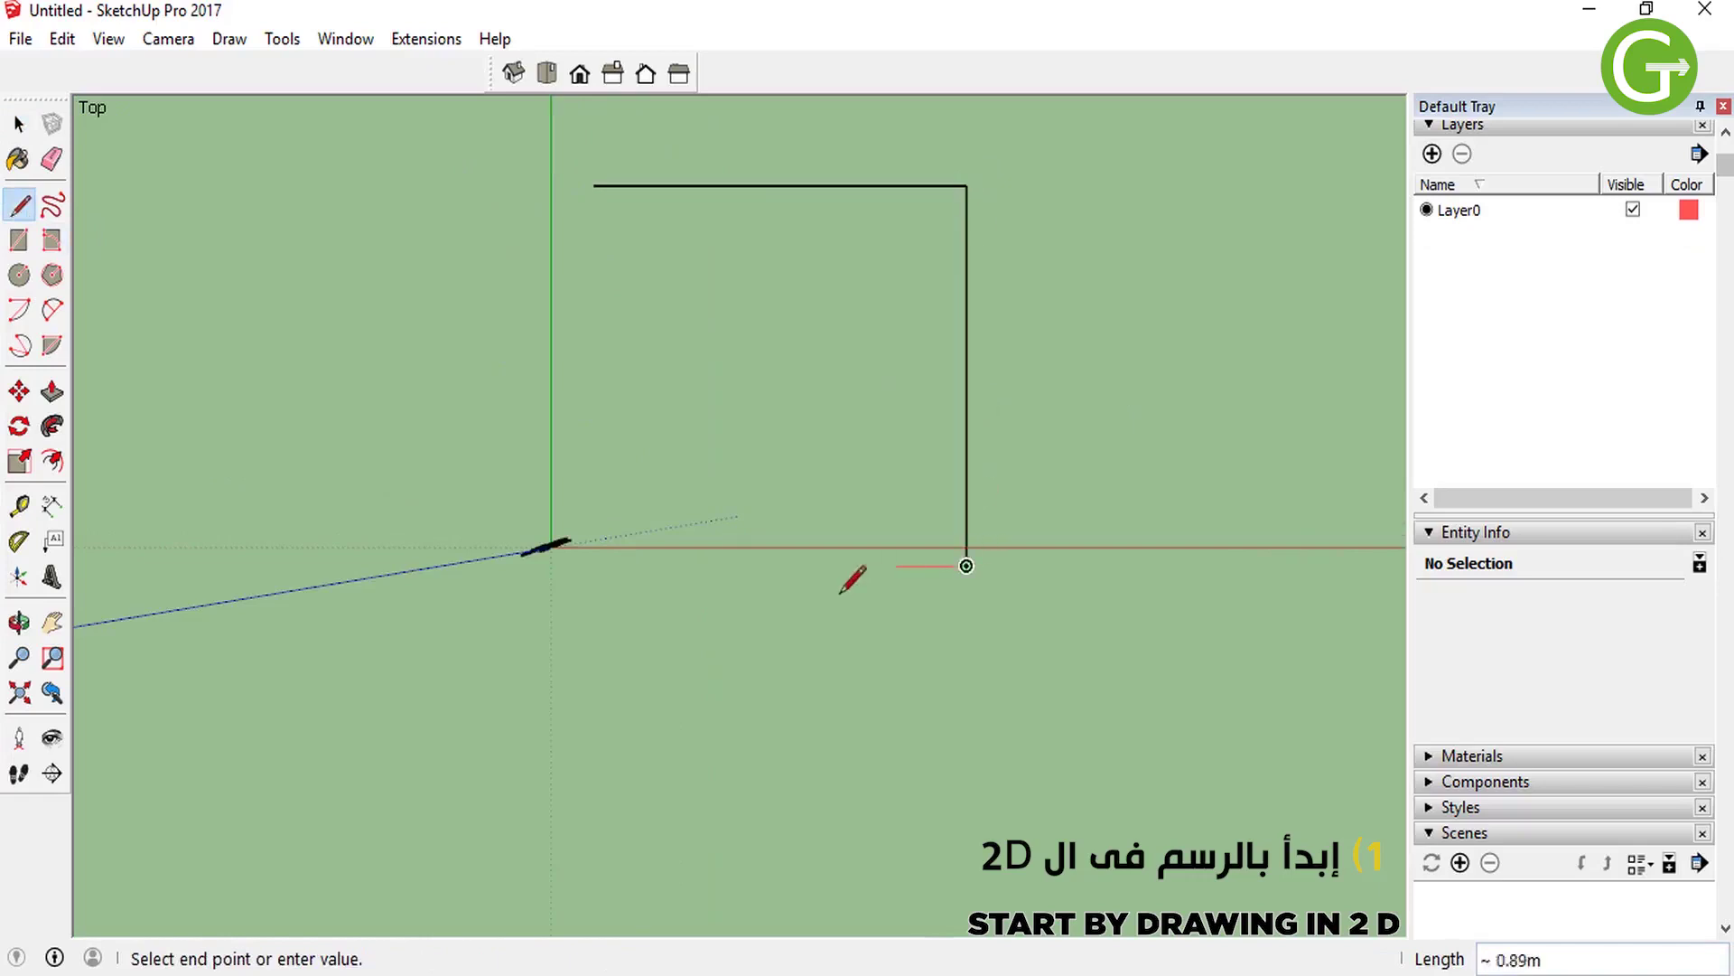
pyautogui.click(680, 565)
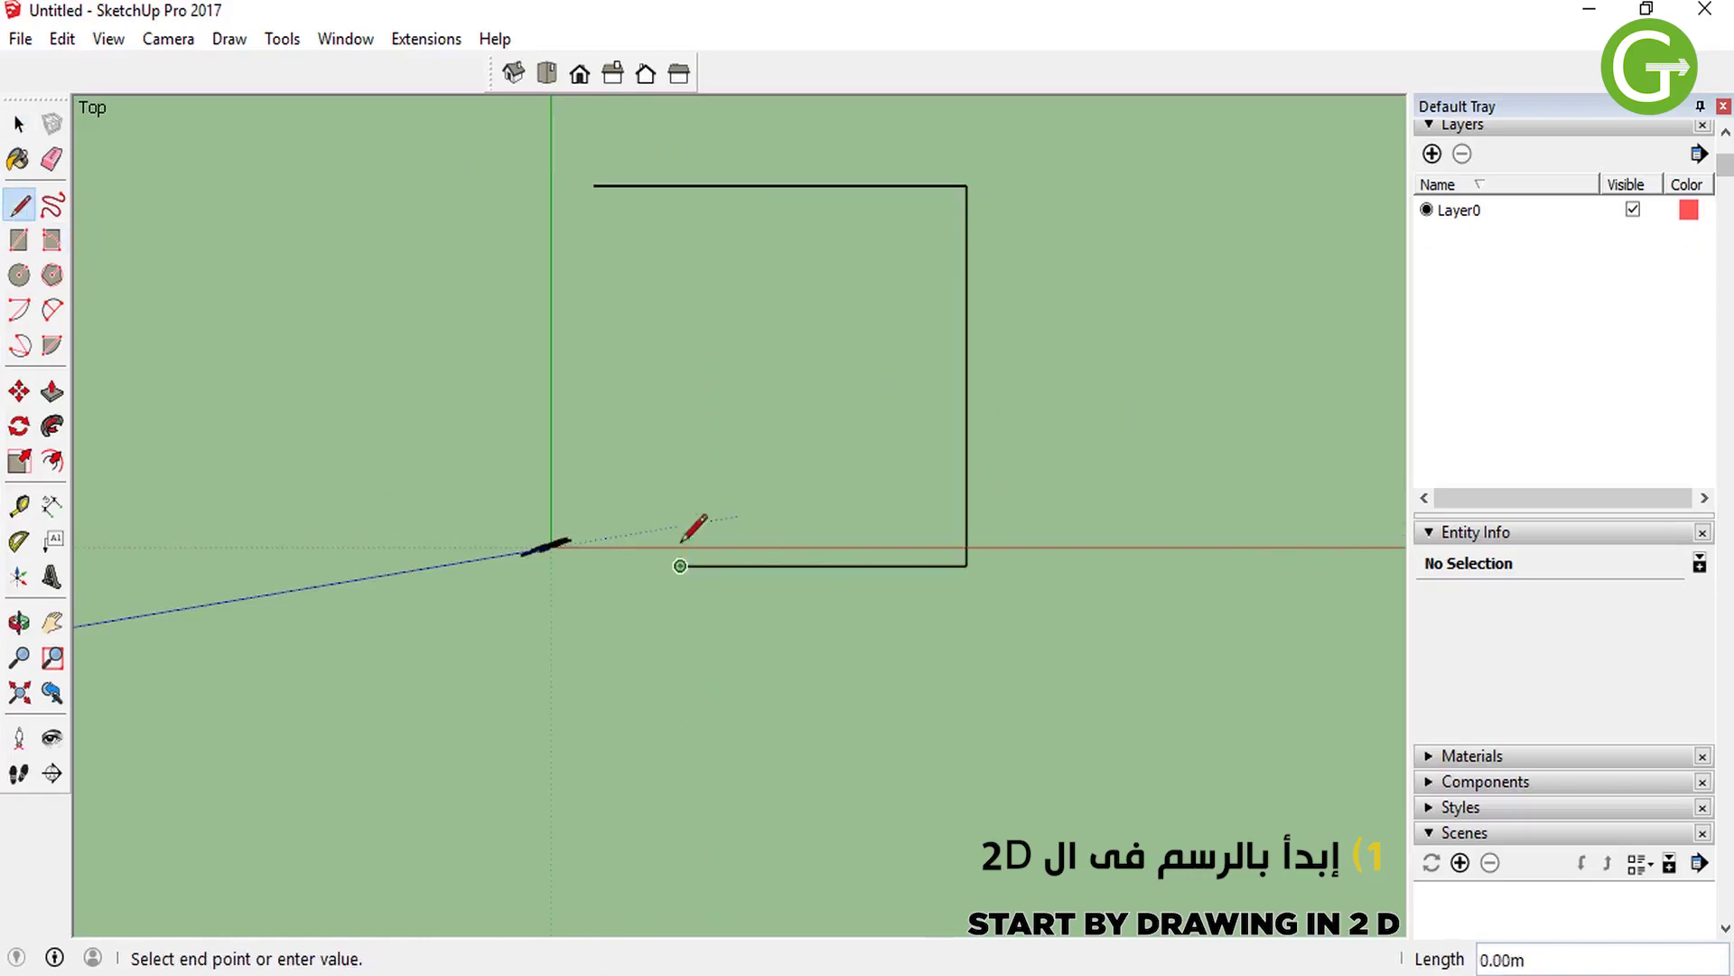
pyautogui.click(682, 136)
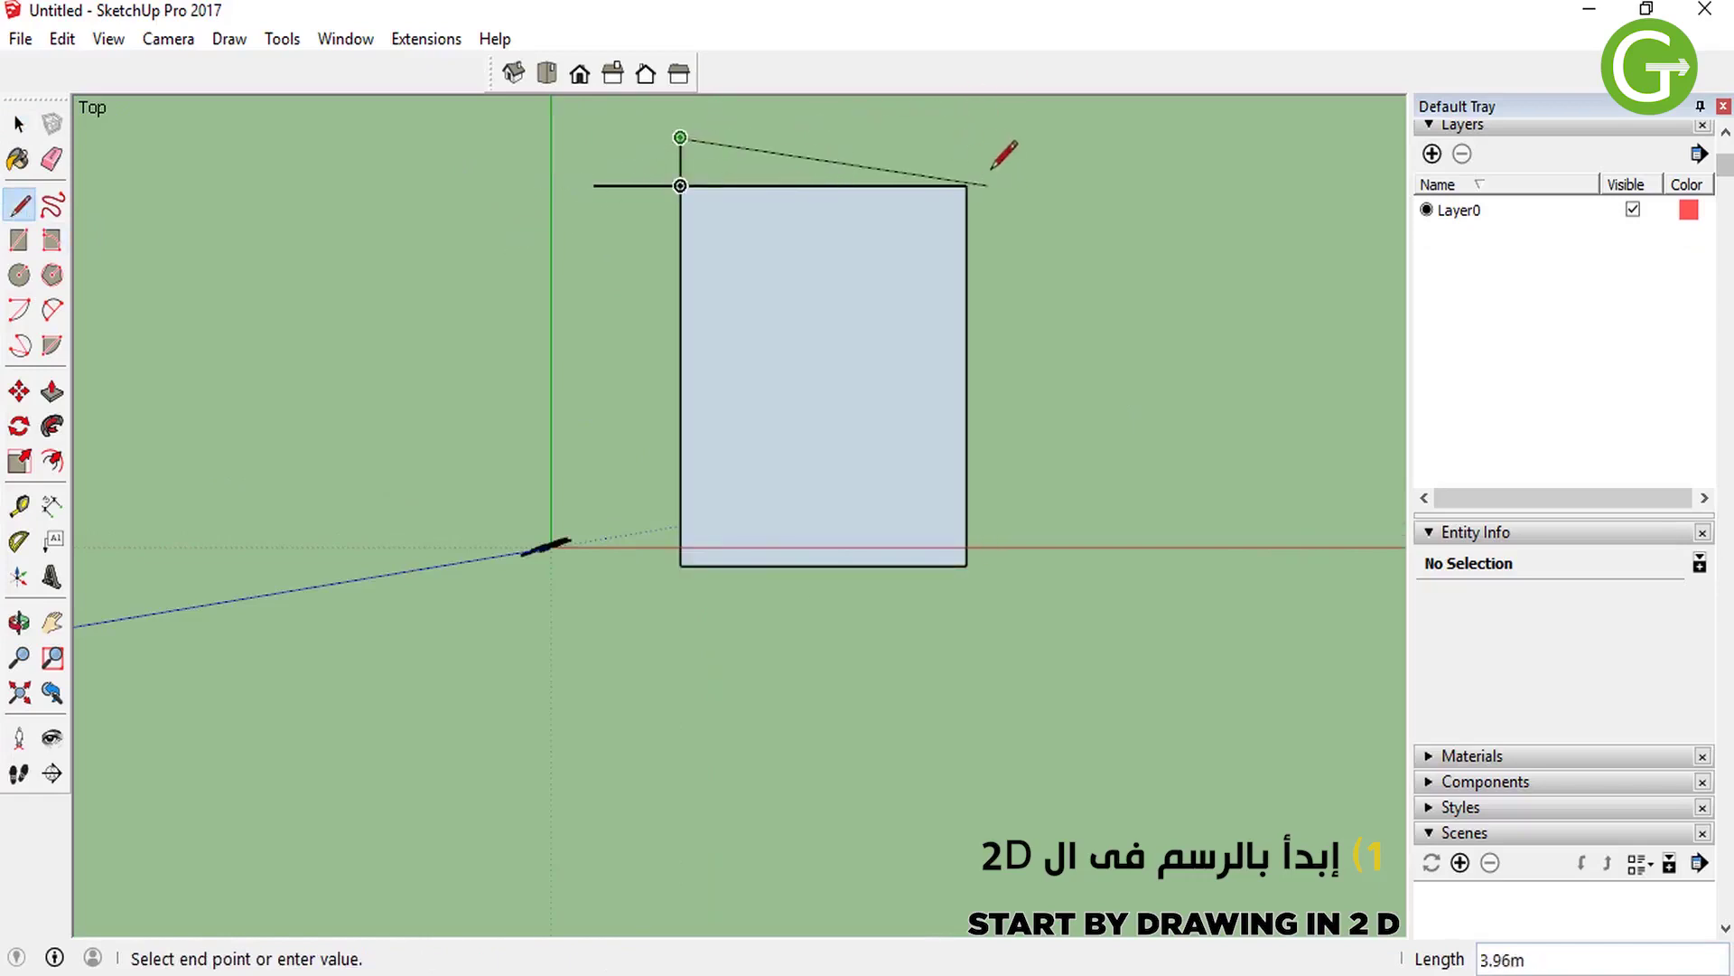
pyautogui.click(966, 185)
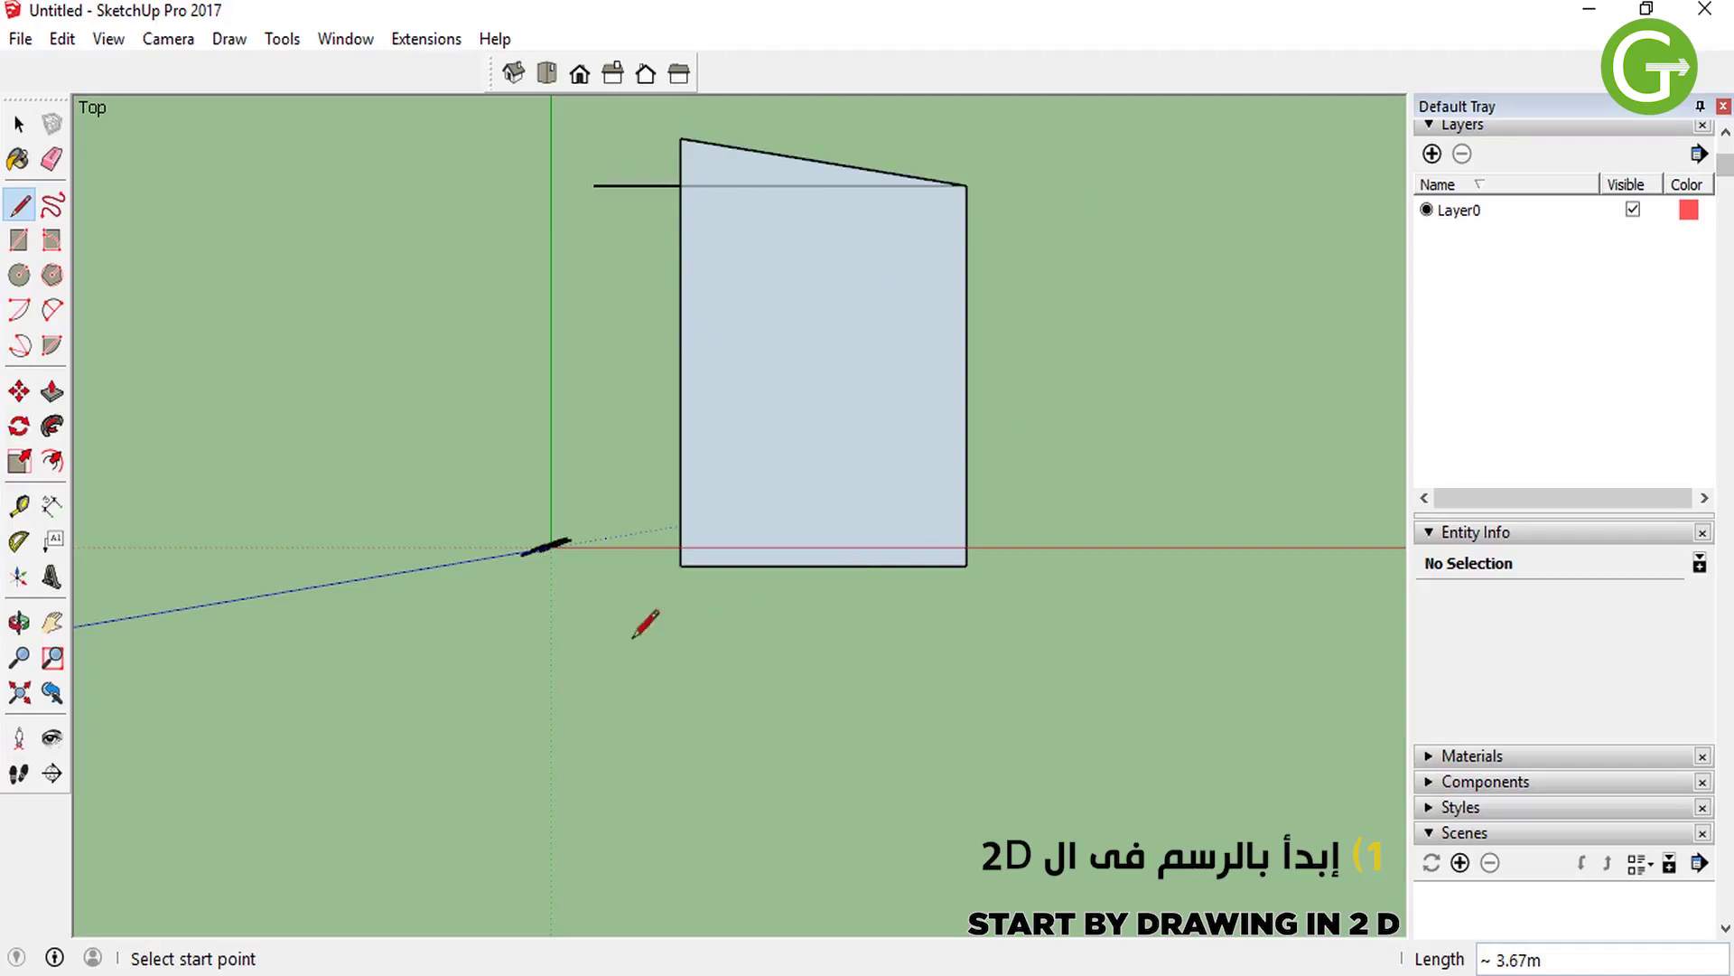
# Keep Construction Documentation - Meters as the default template and relaunch SketchUp 2017.
pyautogui.click(336, 41)
pyautogui.click(481, 216)
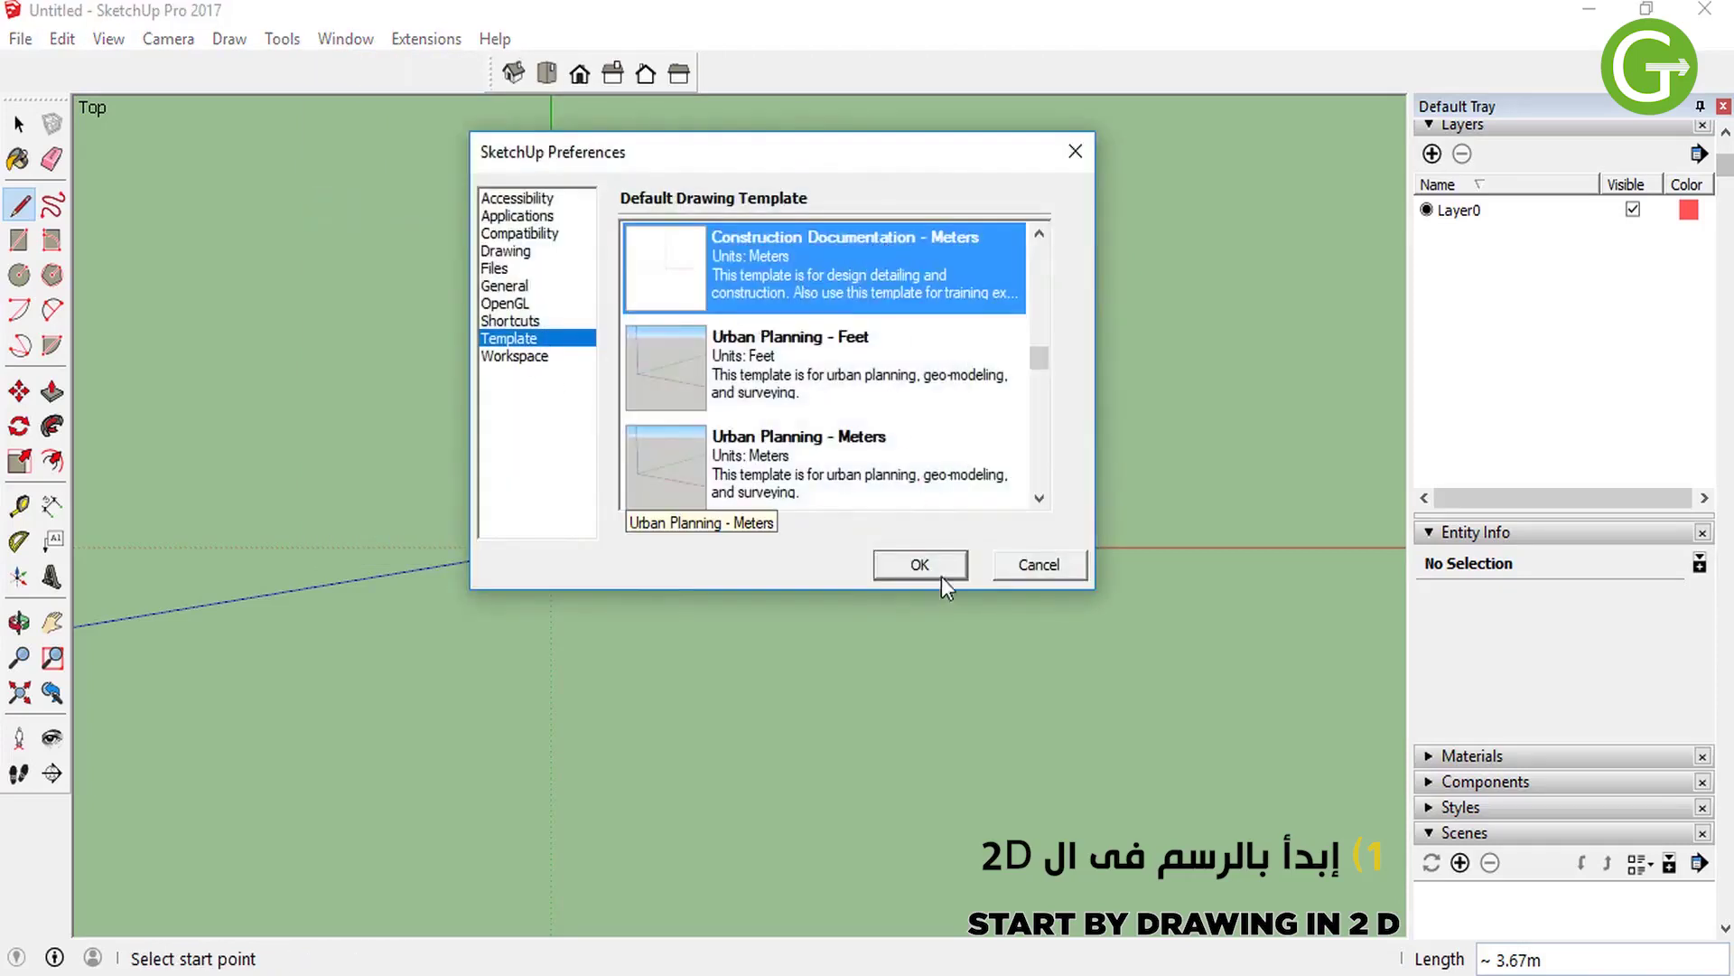
pyautogui.scroll(2, 956, 266)
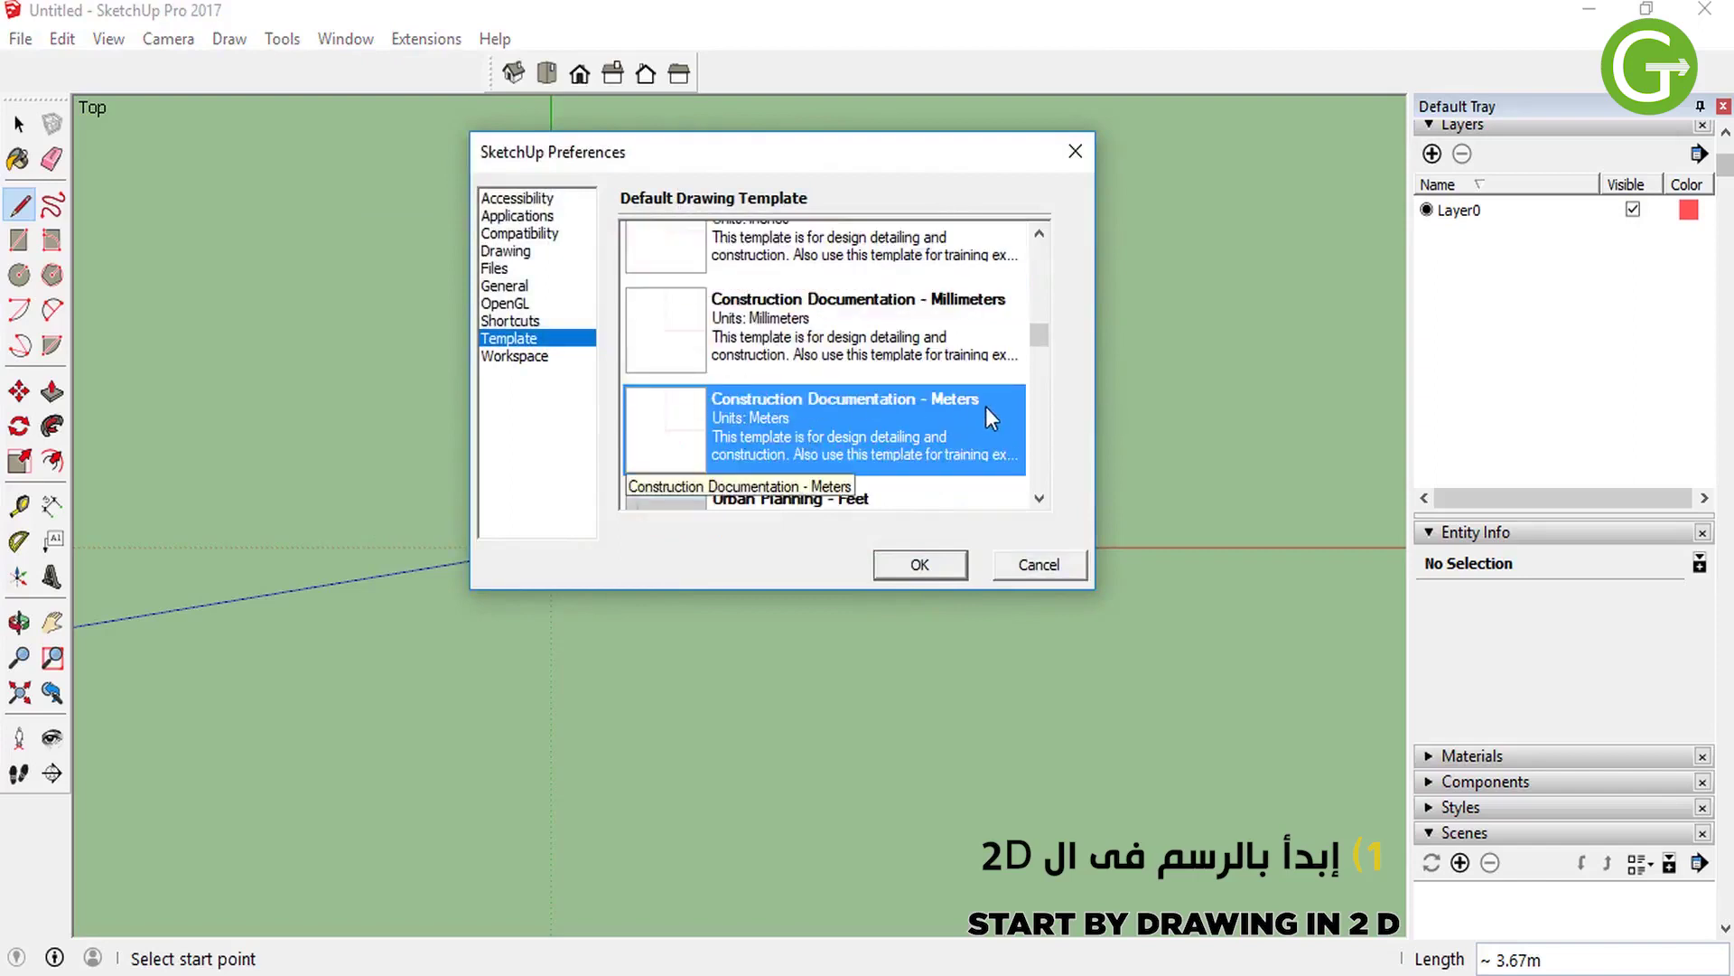
pyautogui.scroll(1, 992, 399)
pyautogui.scroll(-1, 971, 375)
pyautogui.click(922, 565)
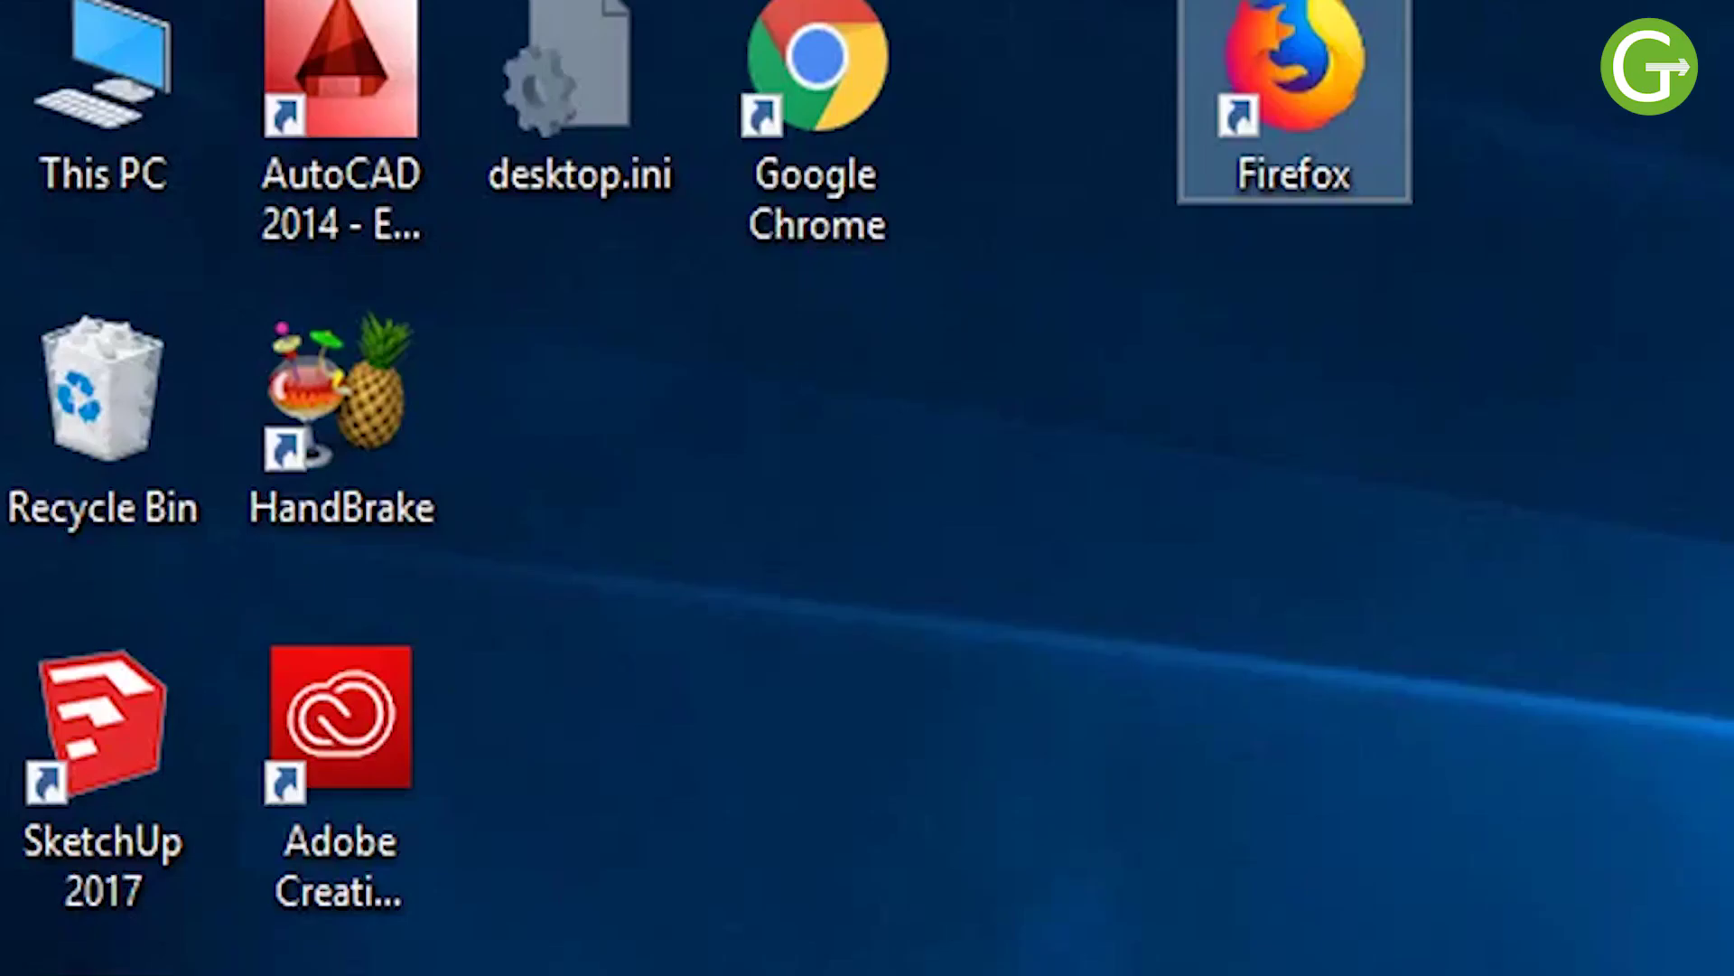
pyautogui.doubleClick(30, 774)
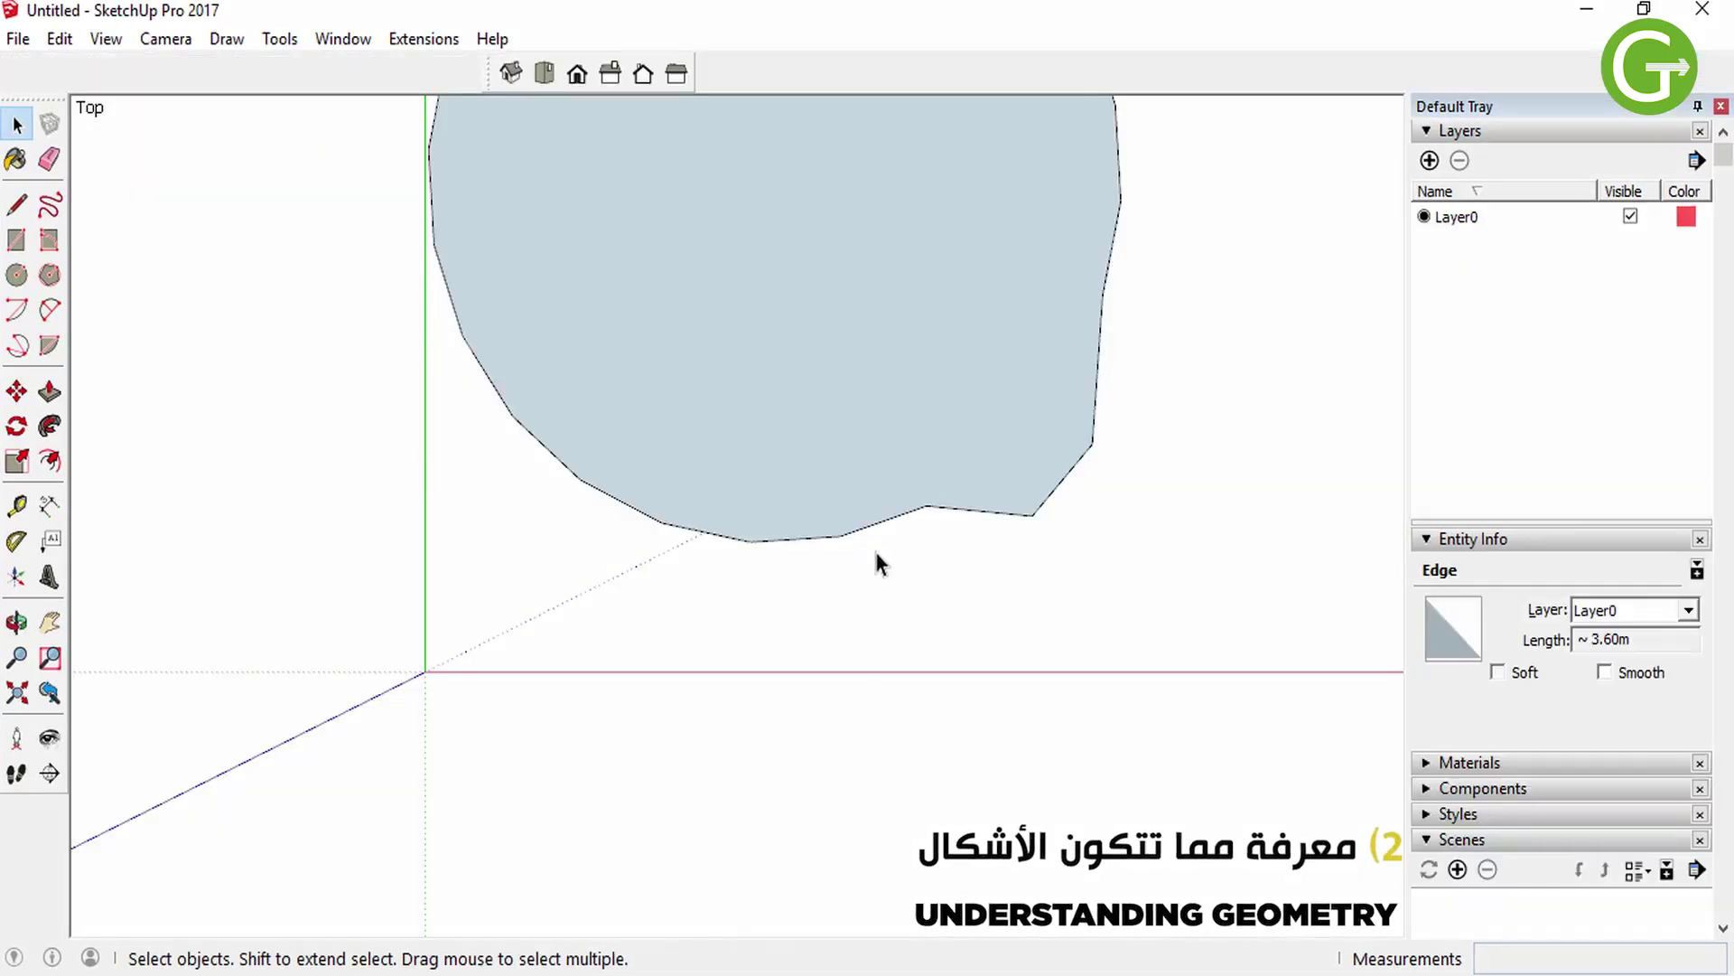
# Reshape the face by moving three of its corners outward with Move.
pyautogui.click(837, 555)
pyautogui.press('m')
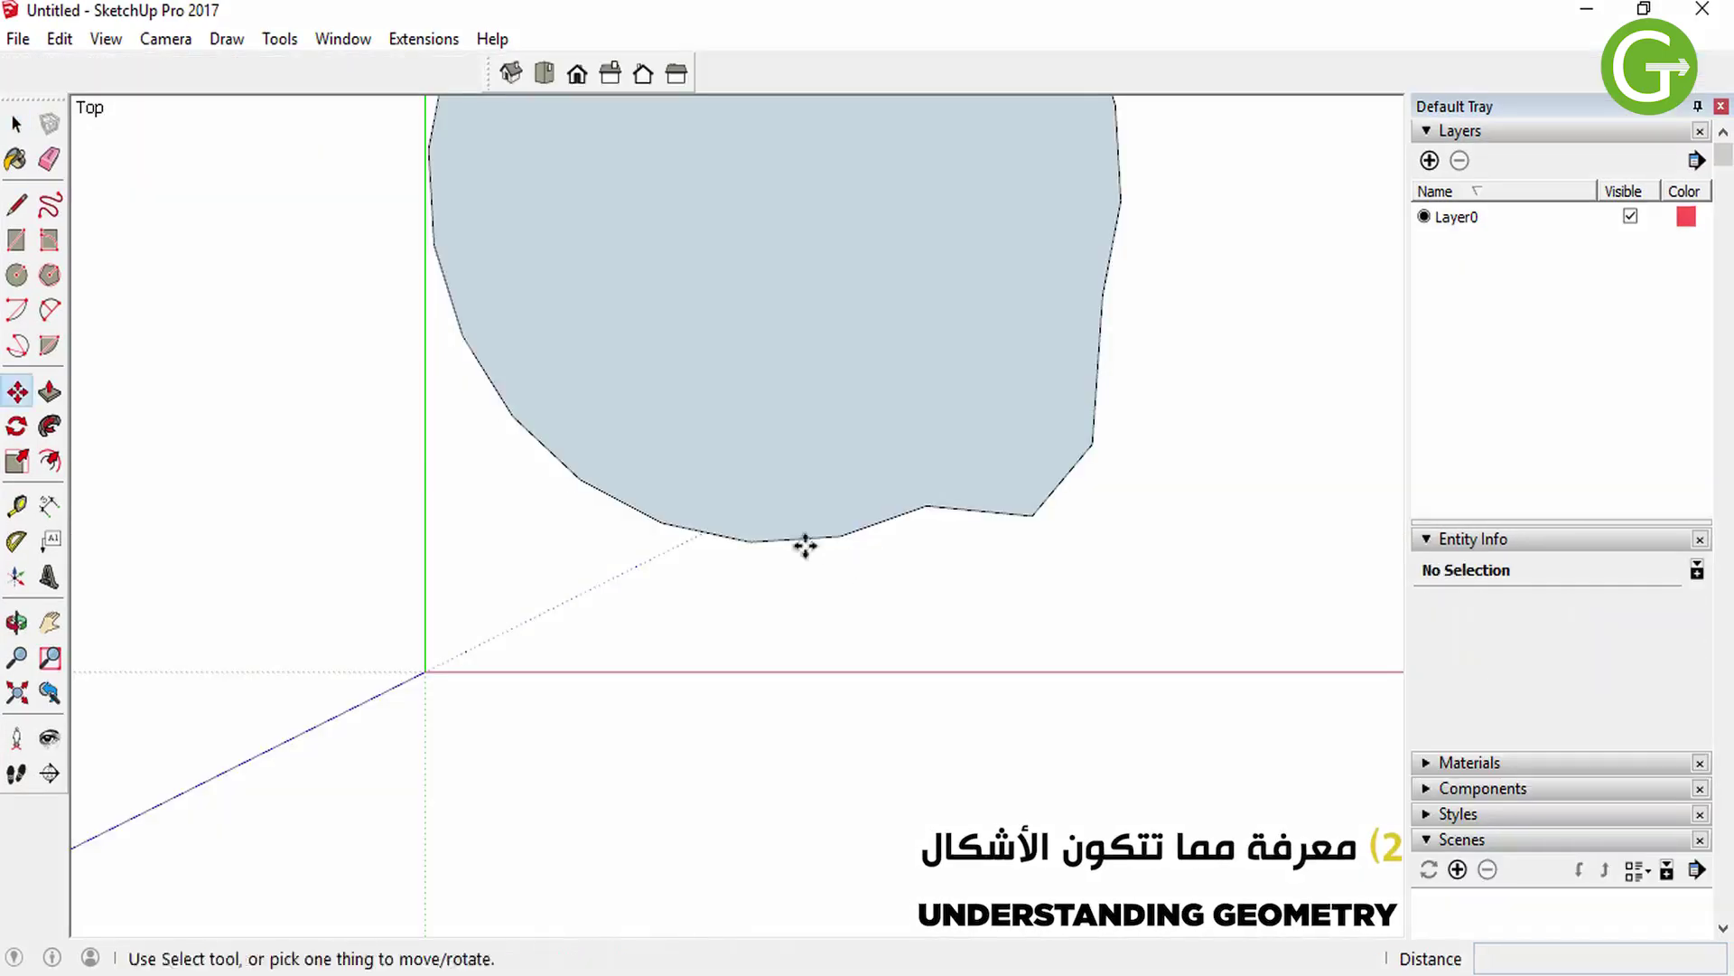
pyautogui.click(663, 522)
pyautogui.click(662, 616)
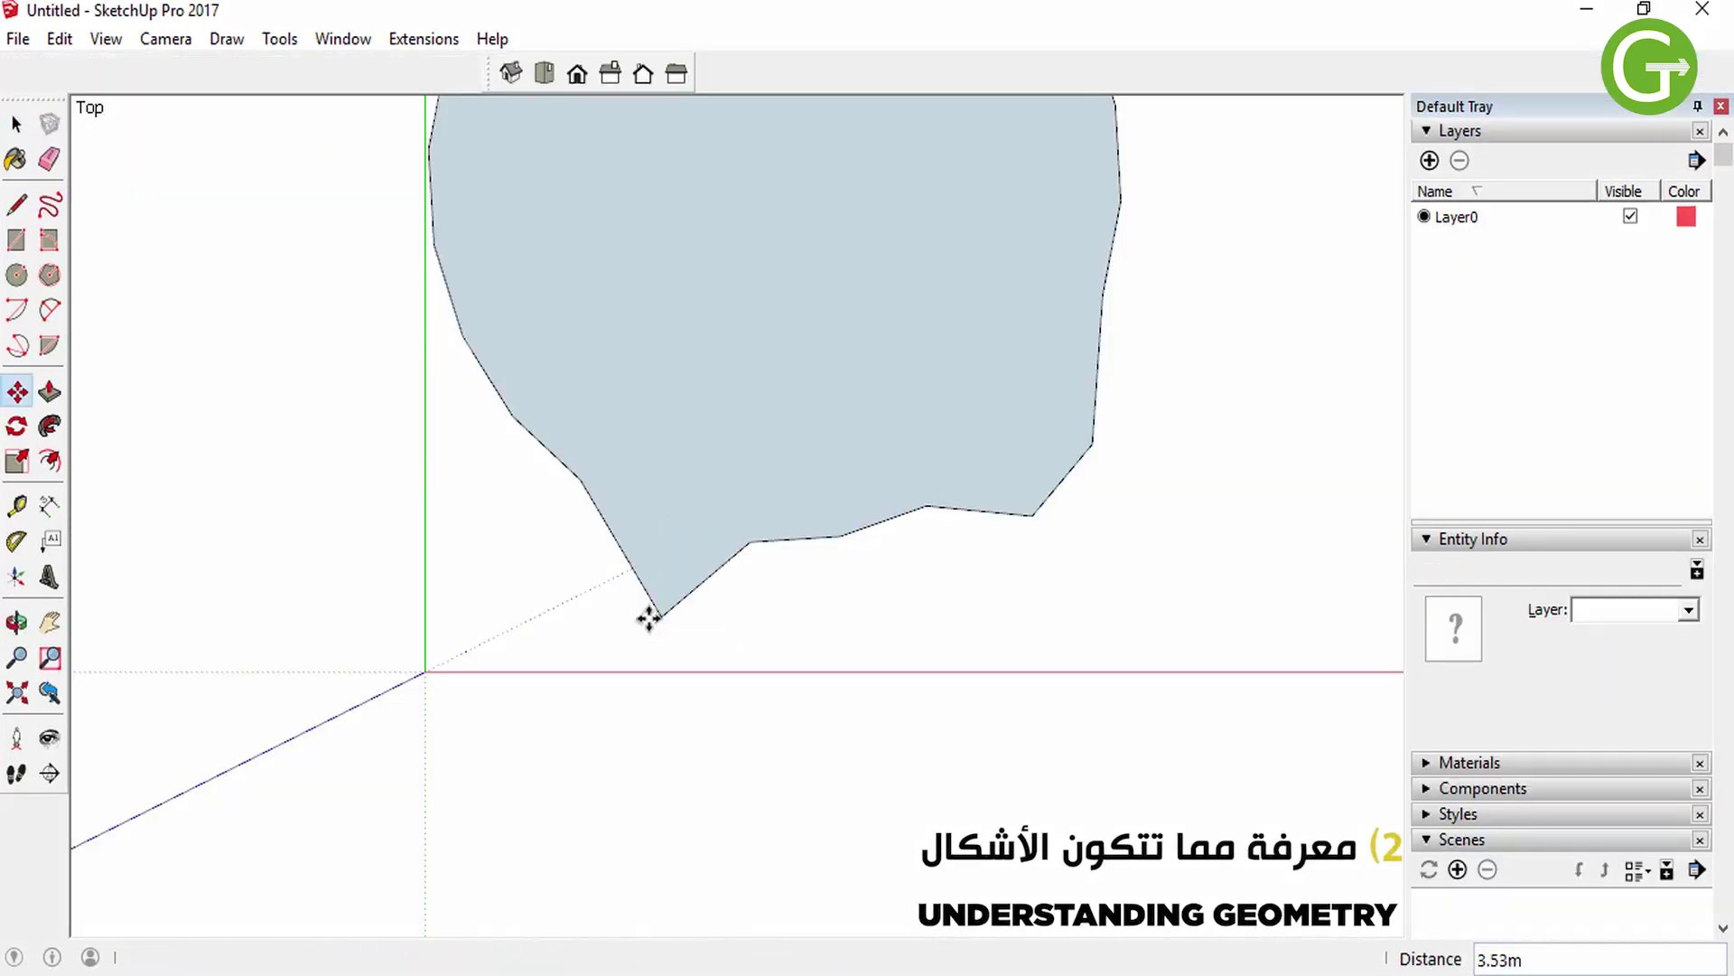
pyautogui.click(512, 416)
pyautogui.click(434, 489)
pyautogui.click(432, 233)
pyautogui.click(319, 244)
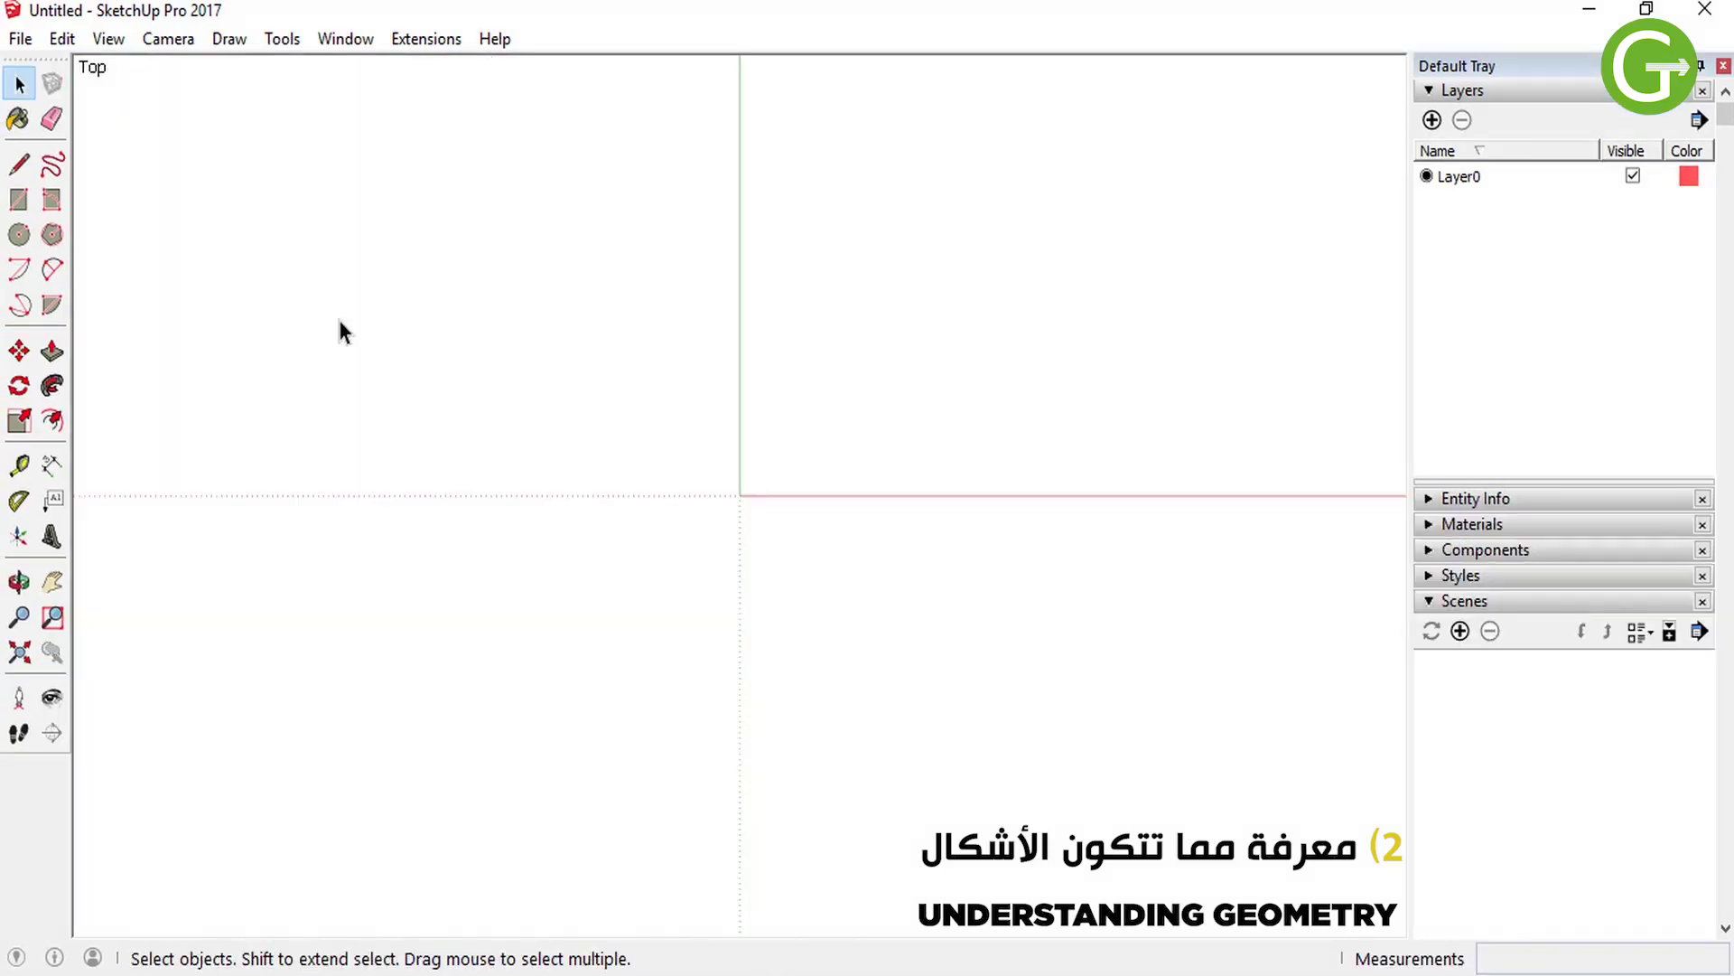
# Draw a 24-sided circle and push/pull it upward into a cylinder.
pyautogui.click(20, 234)
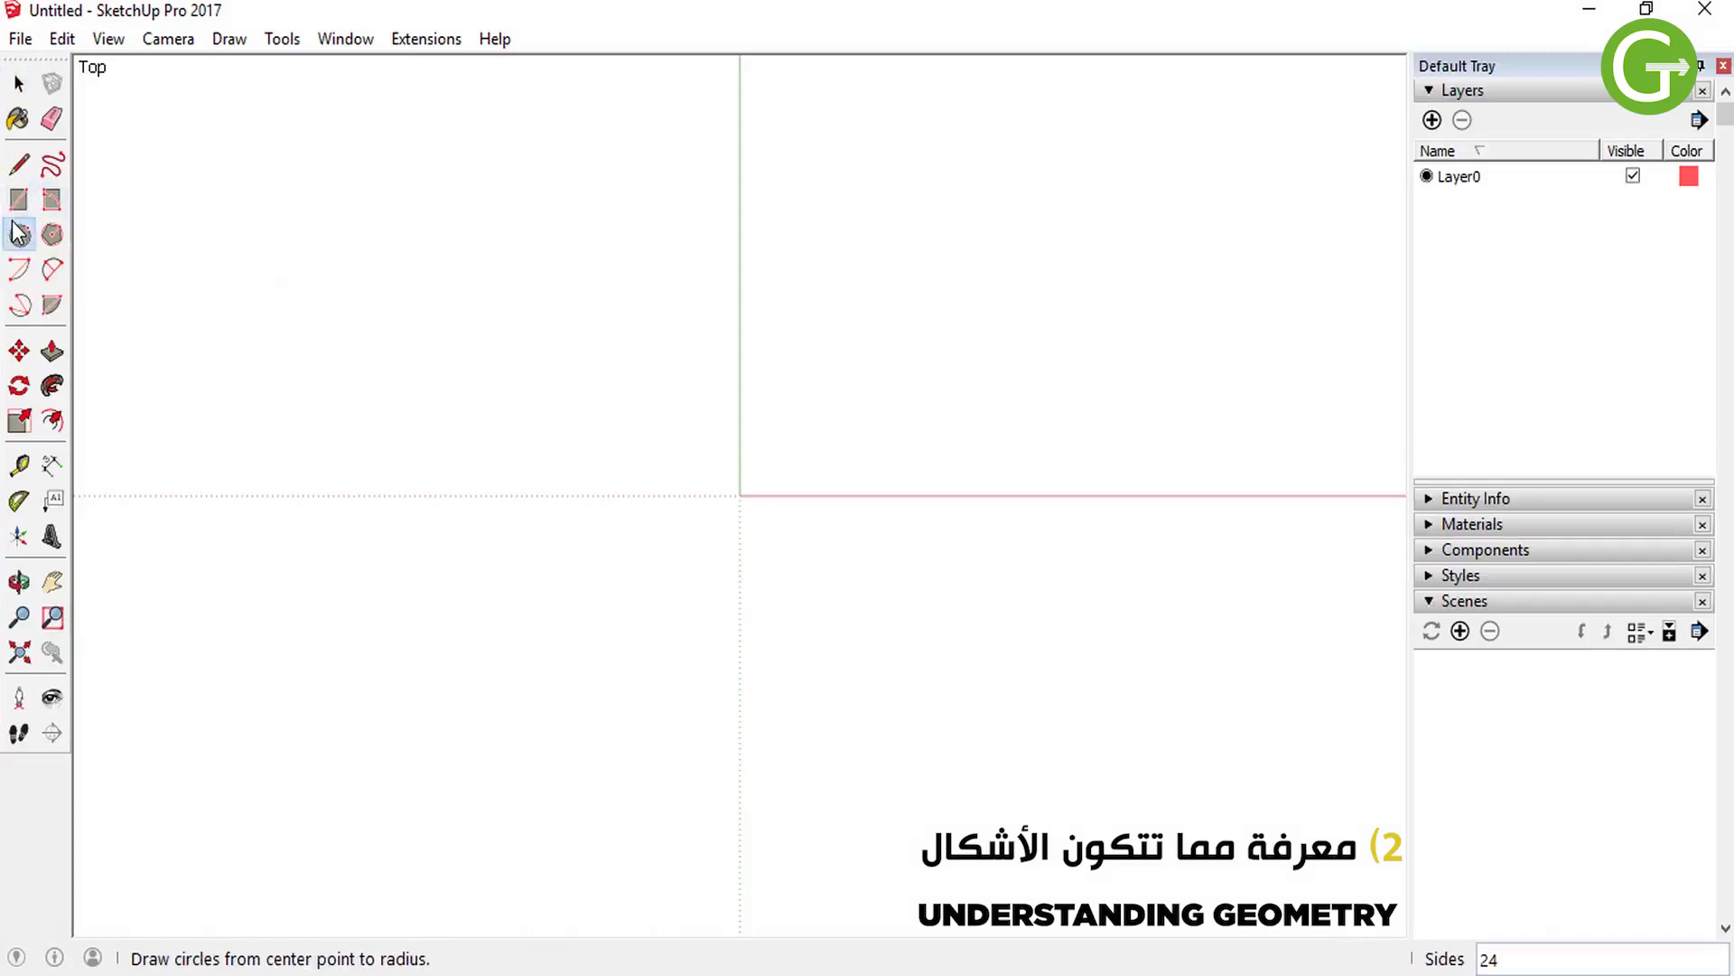
pyautogui.click(939, 178)
pyautogui.click(1123, 329)
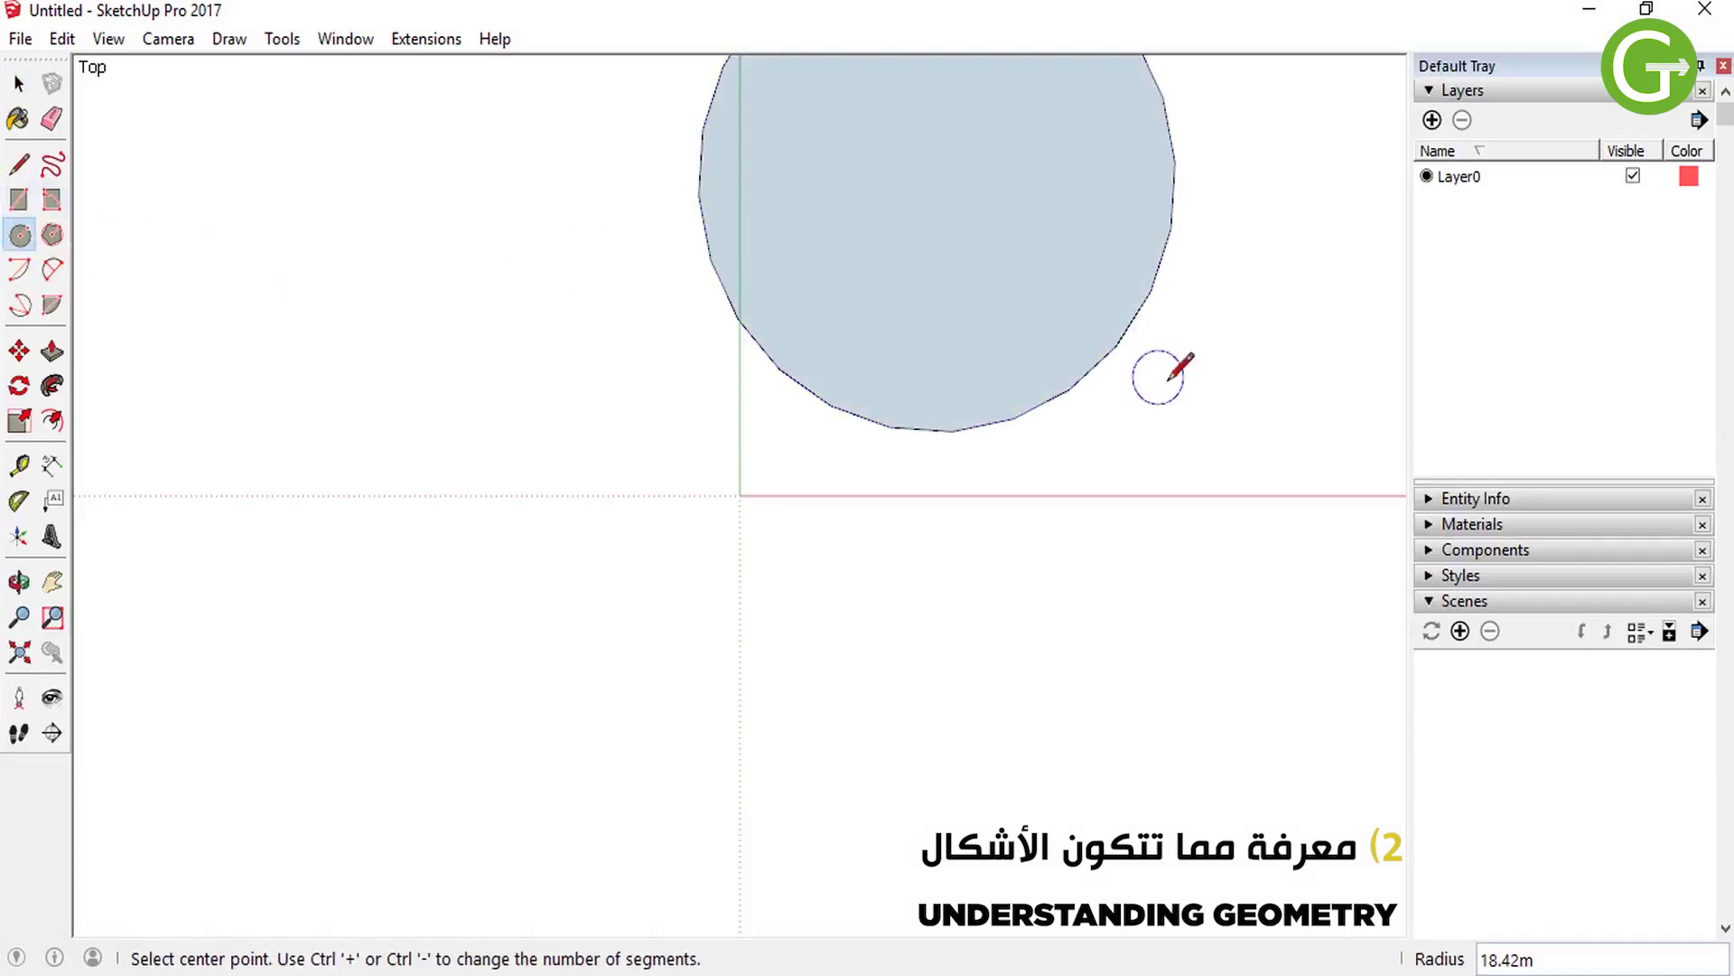
pyautogui.moveTo(1162, 375); pyautogui.dragTo(1169, 291, button='middle')
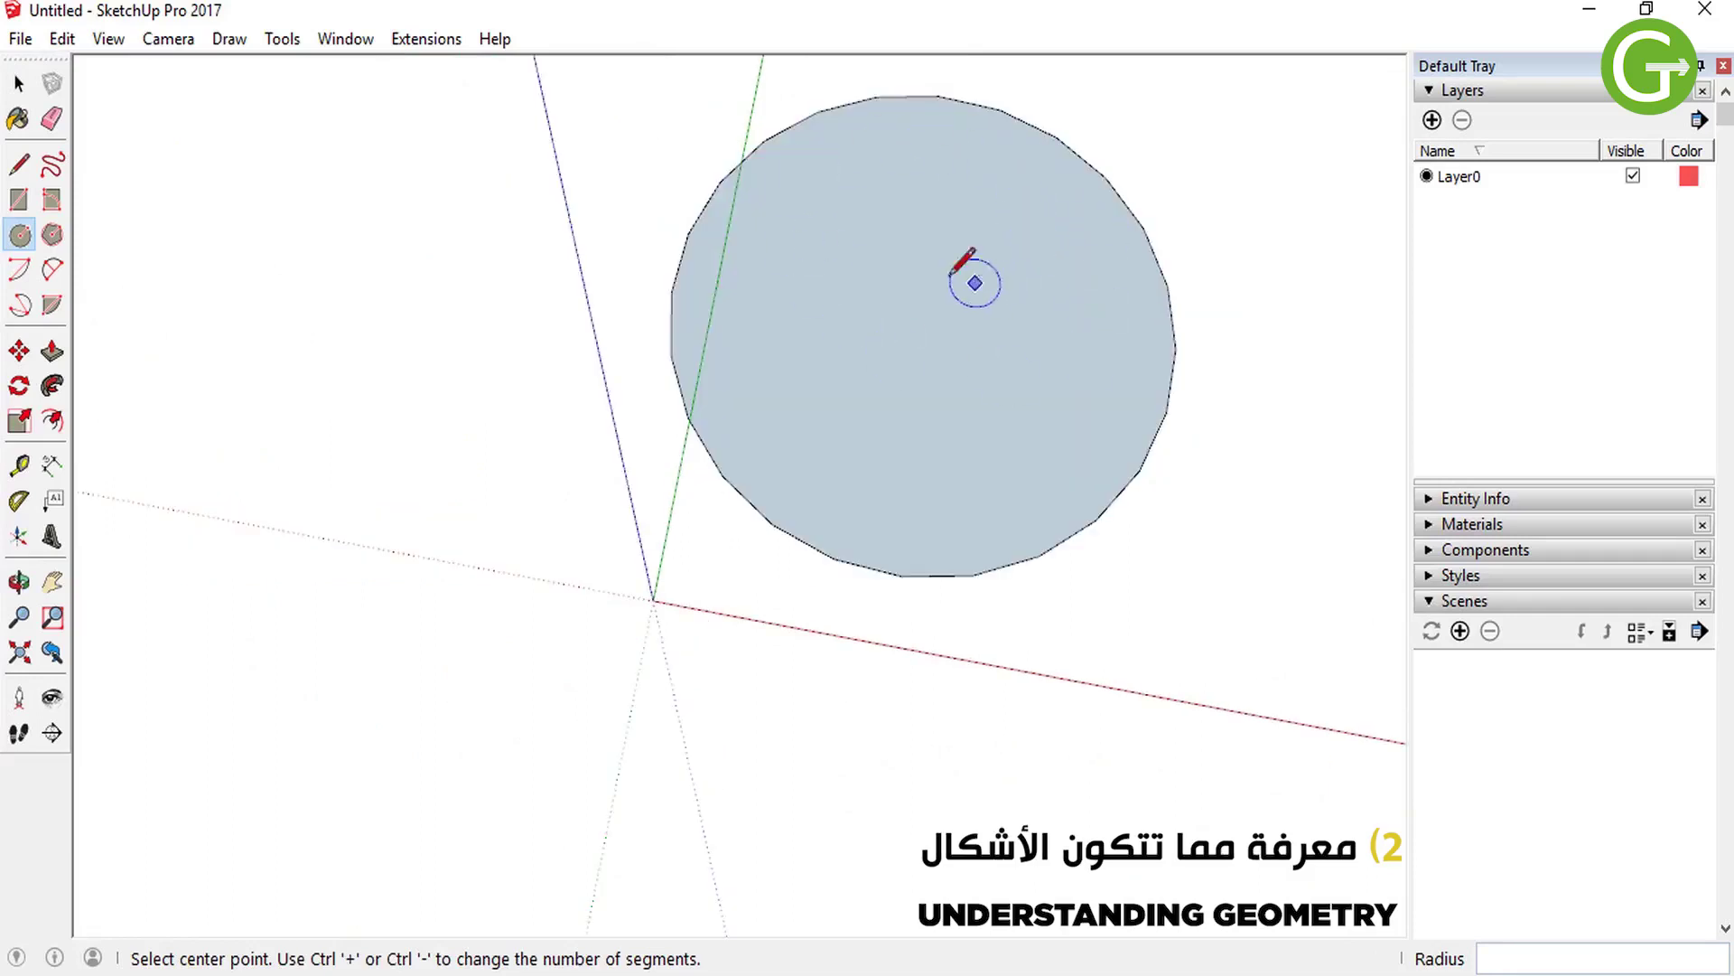
pyautogui.click(52, 350)
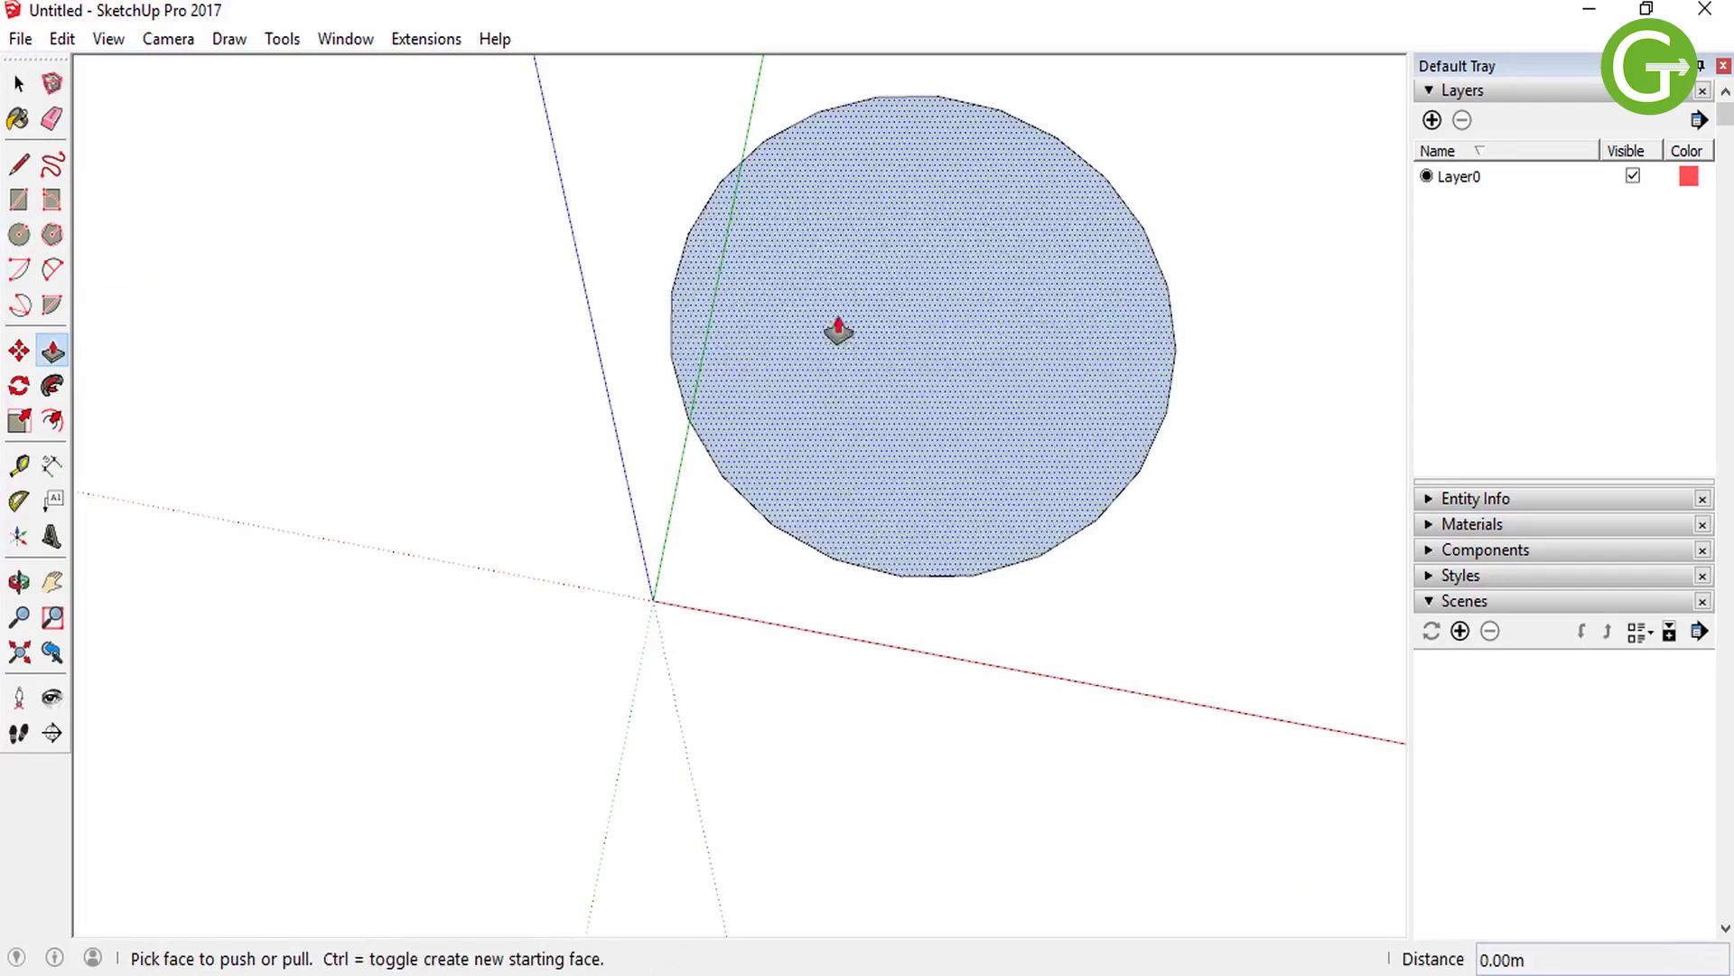
pyautogui.moveTo(809, 322); pyautogui.dragTo(886, 212)
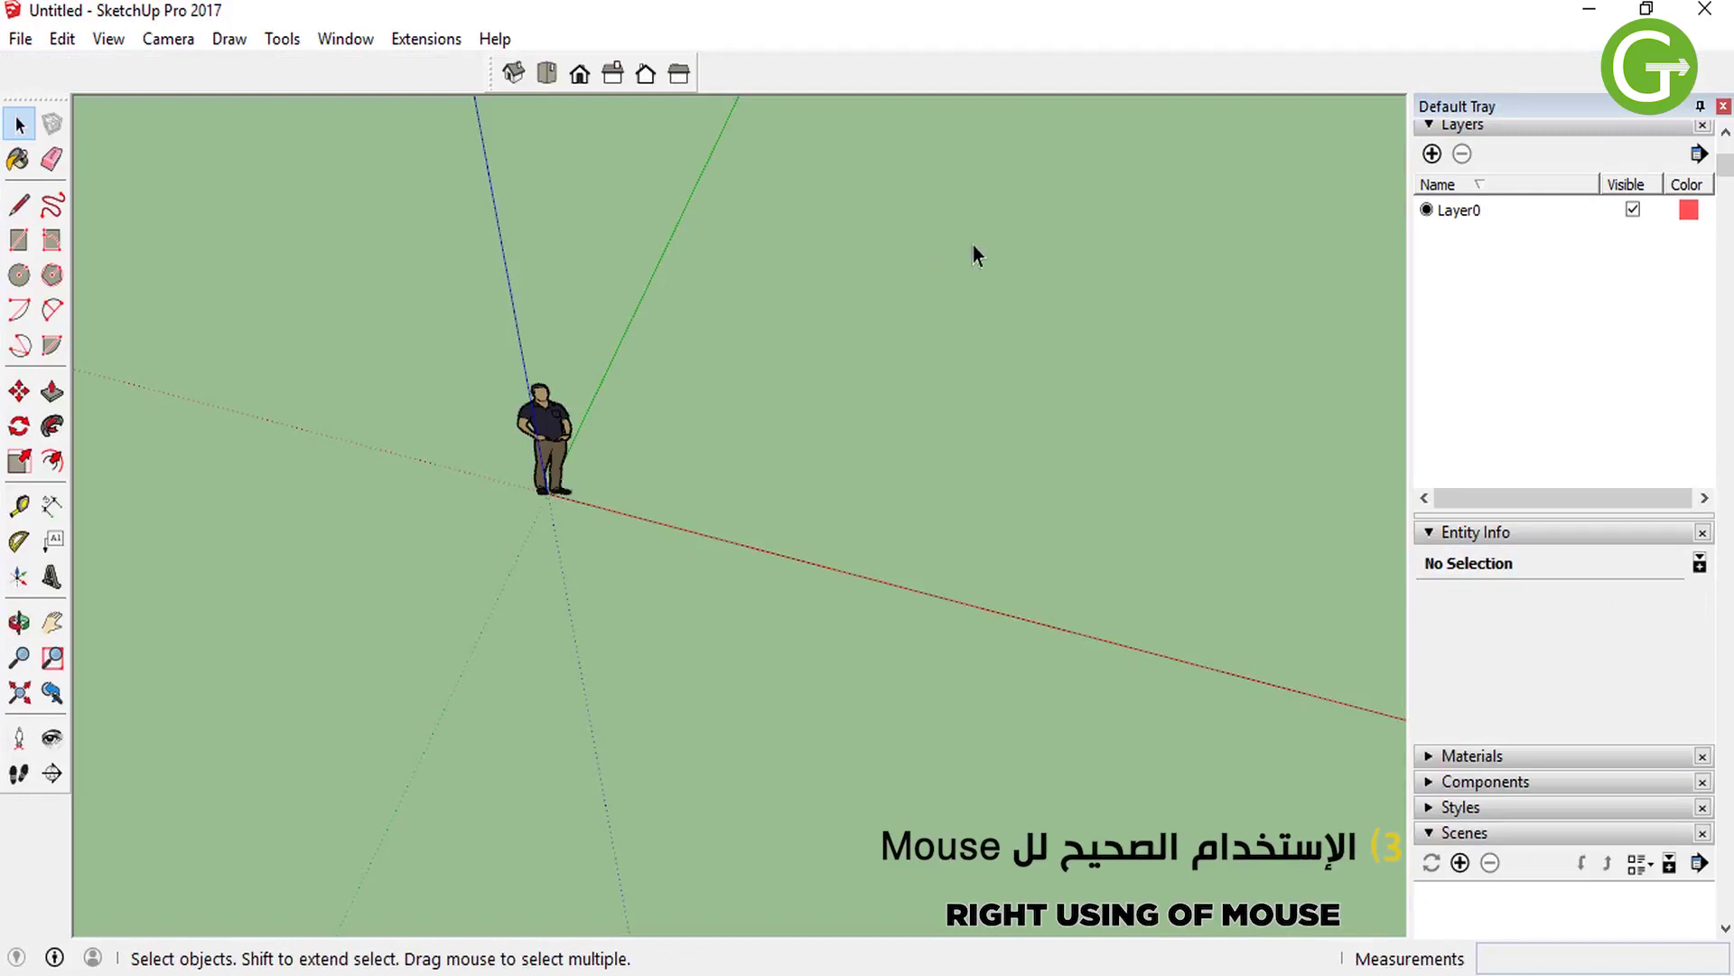
# Draw four ground edges beside the figure, closing back at the start point to form a rectangular face.
pyautogui.click(20, 204)
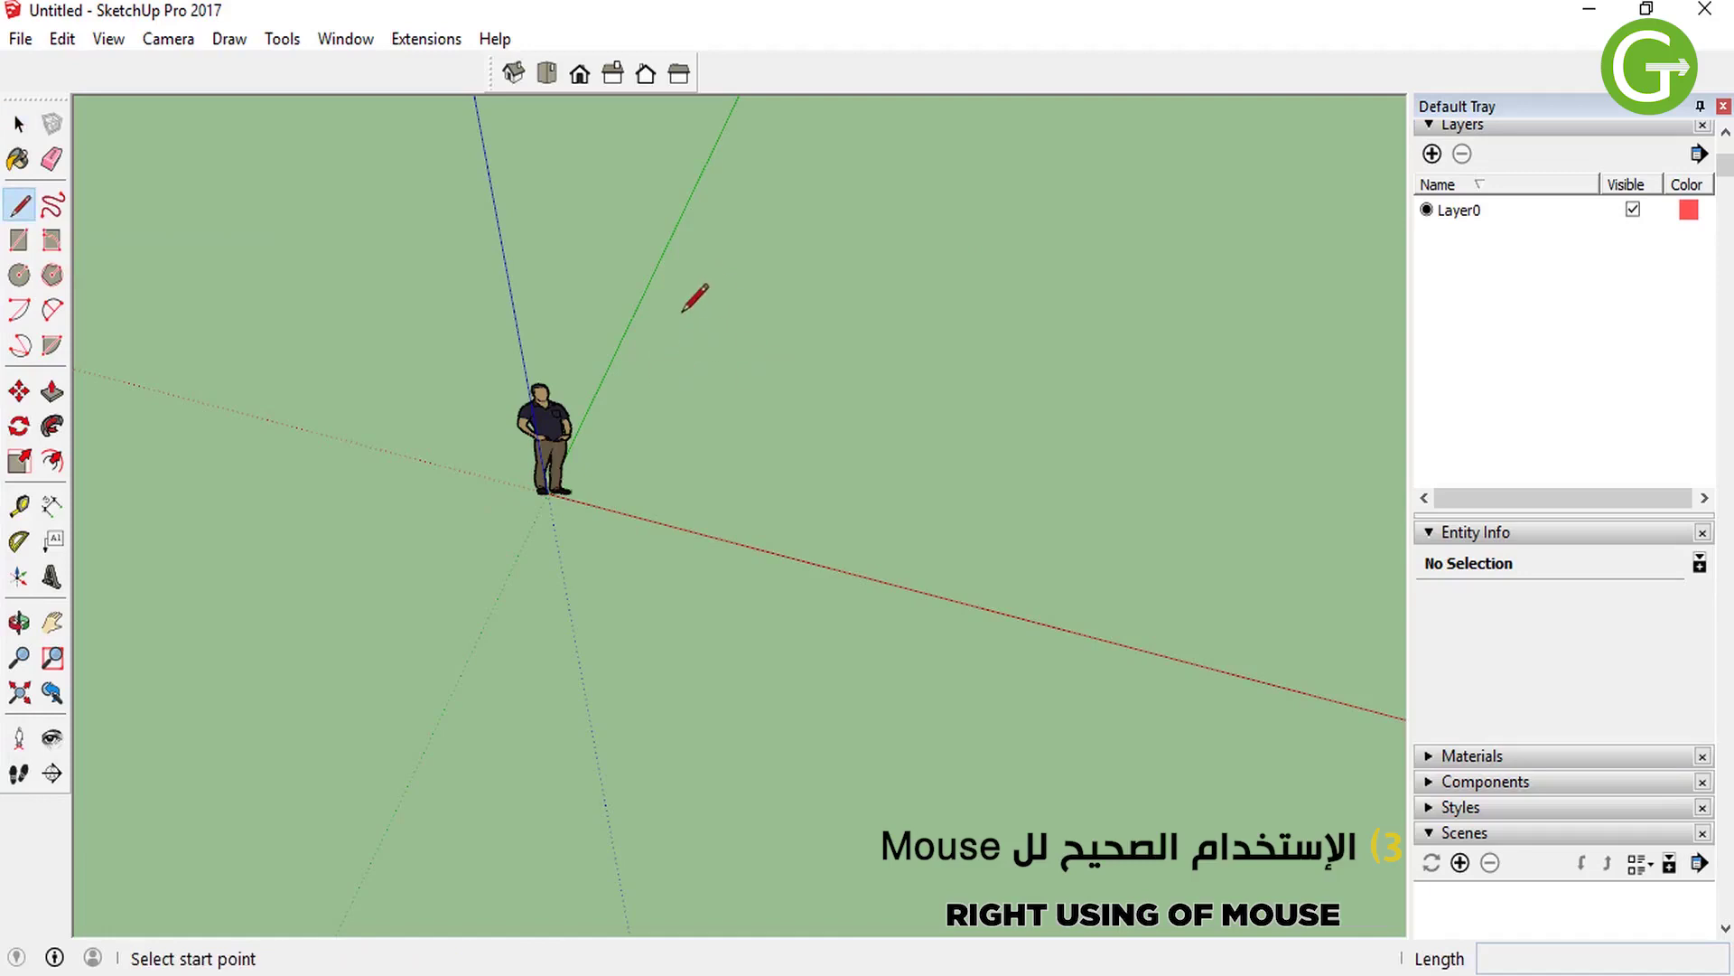
pyautogui.click(673, 327)
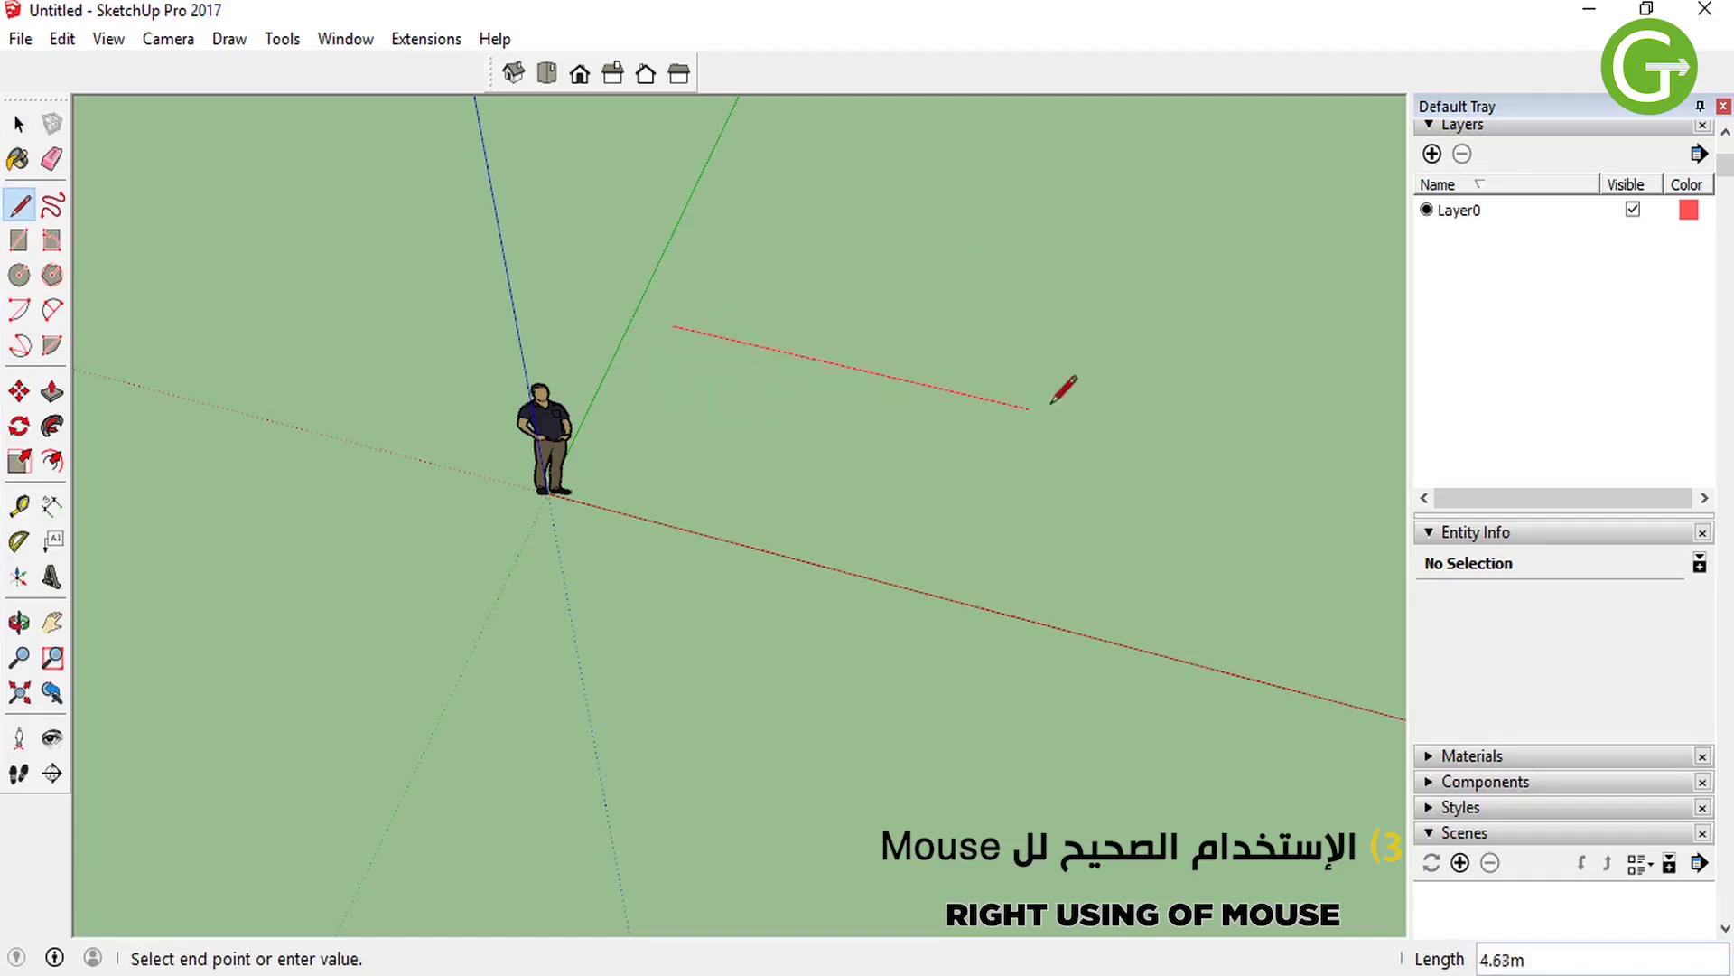
pyautogui.click(1168, 442)
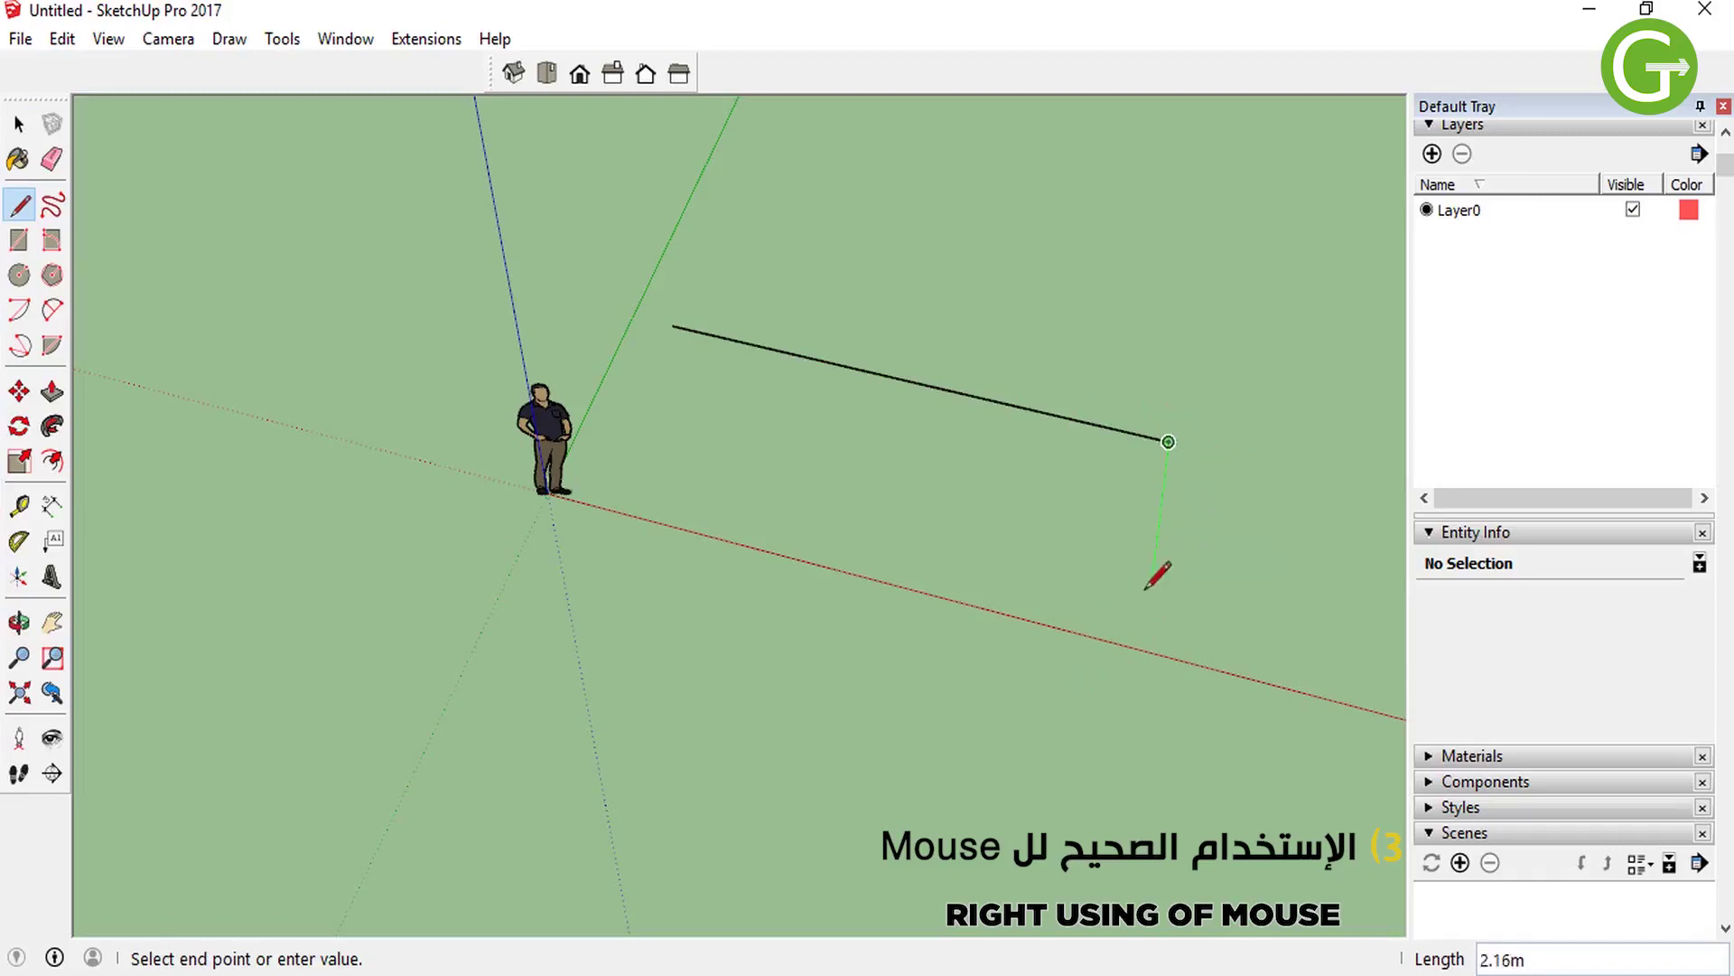
pyautogui.click(1127, 779)
pyautogui.click(642, 643)
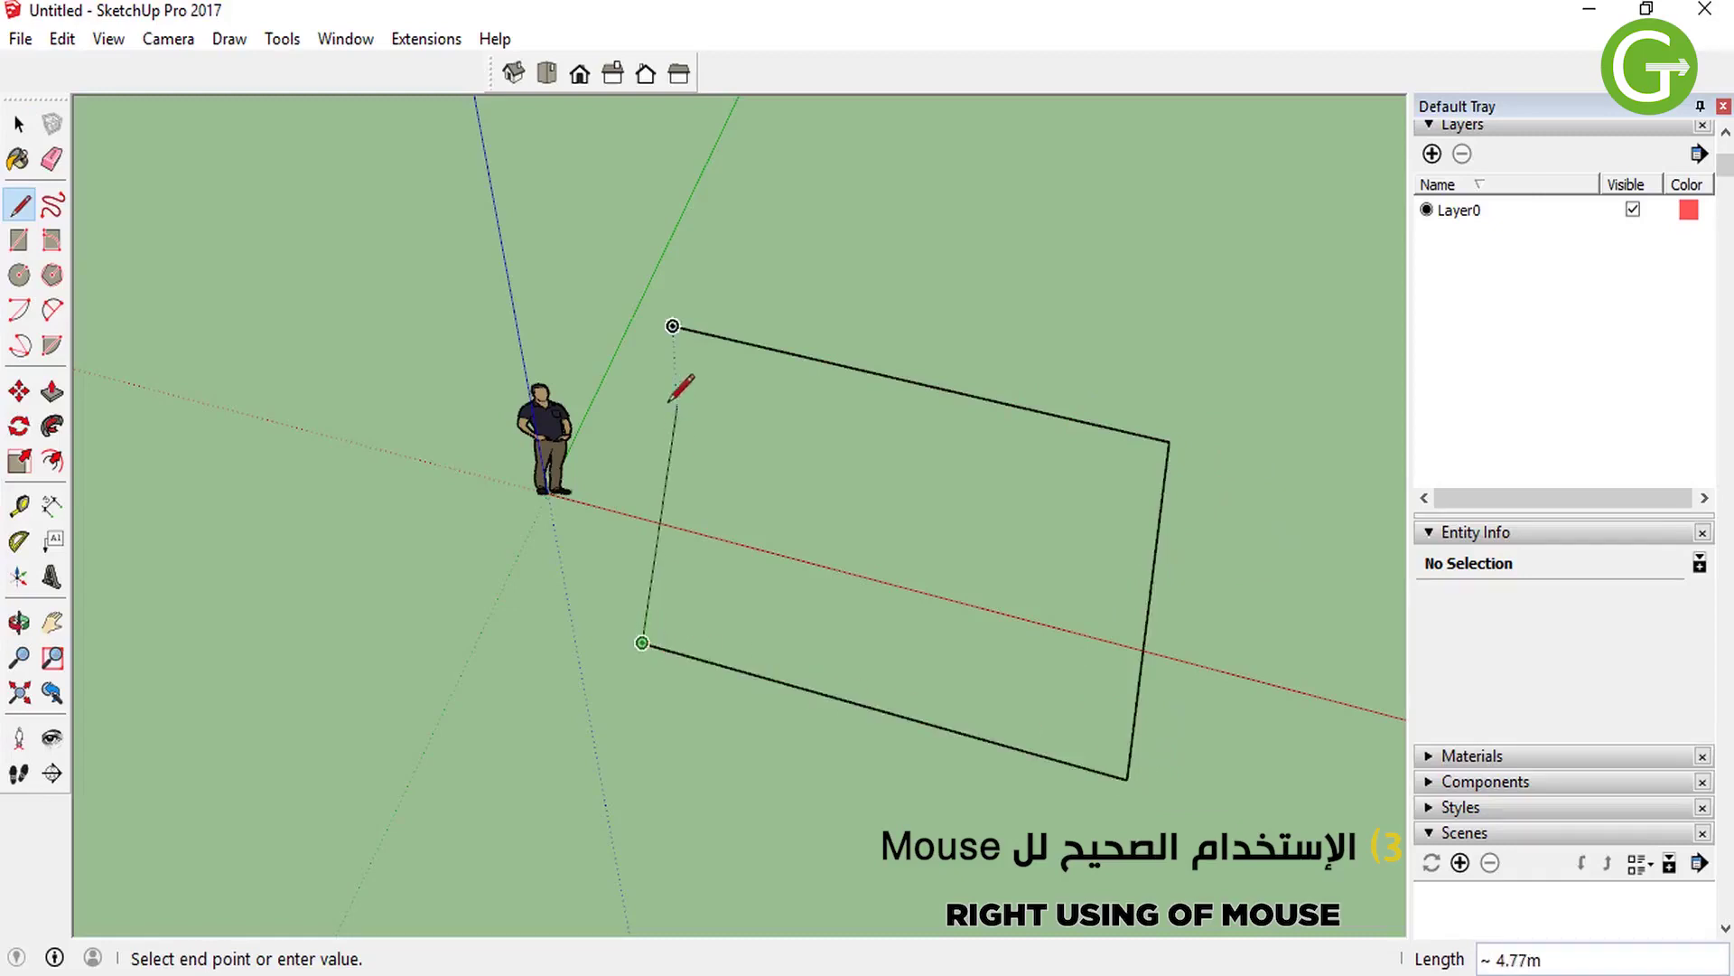
pyautogui.click(673, 325)
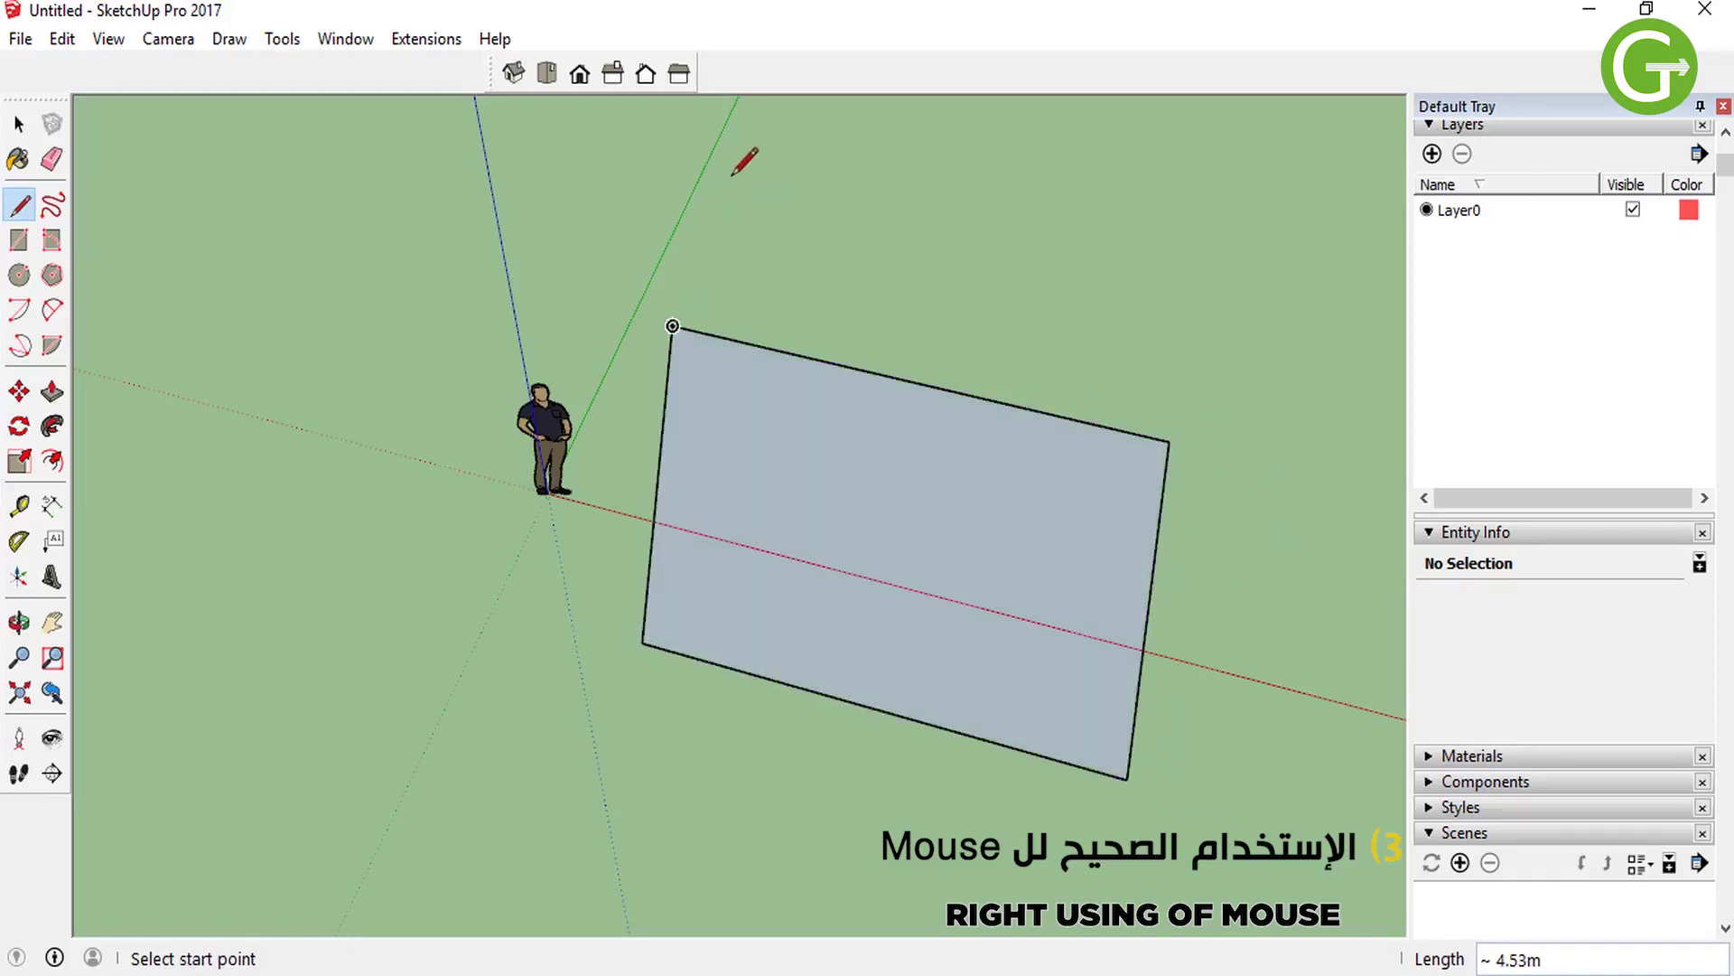
pyautogui.scroll(2, 946, 351)
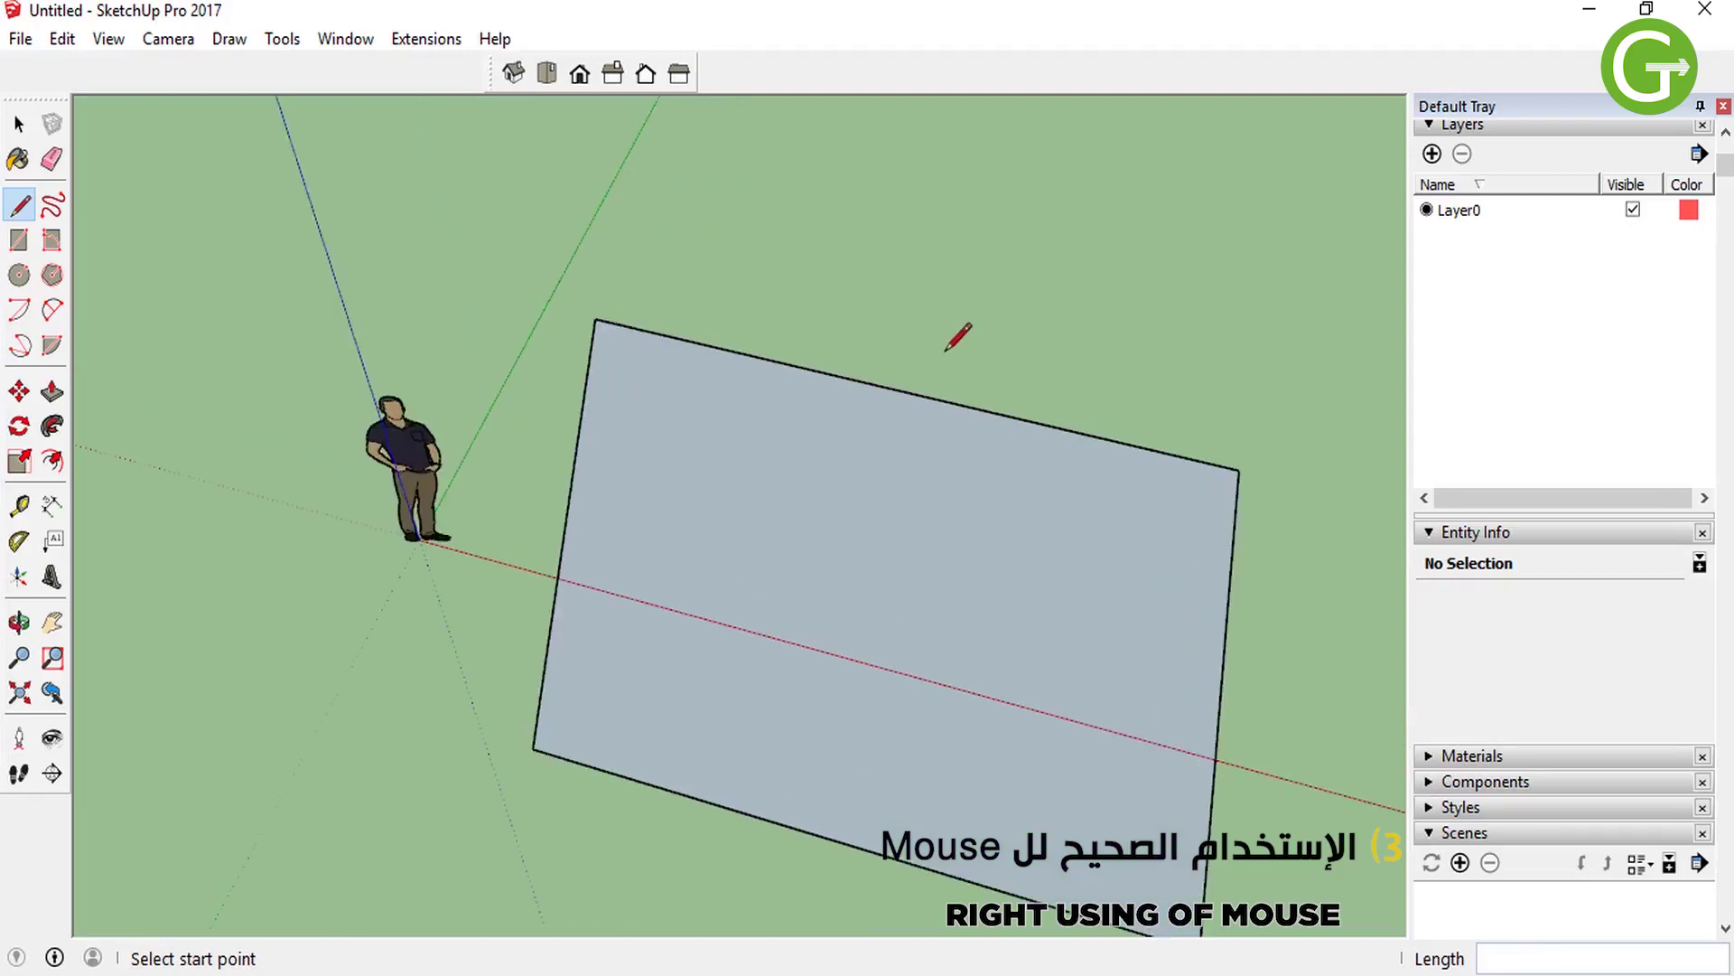
pyautogui.scroll(-2, 946, 351)
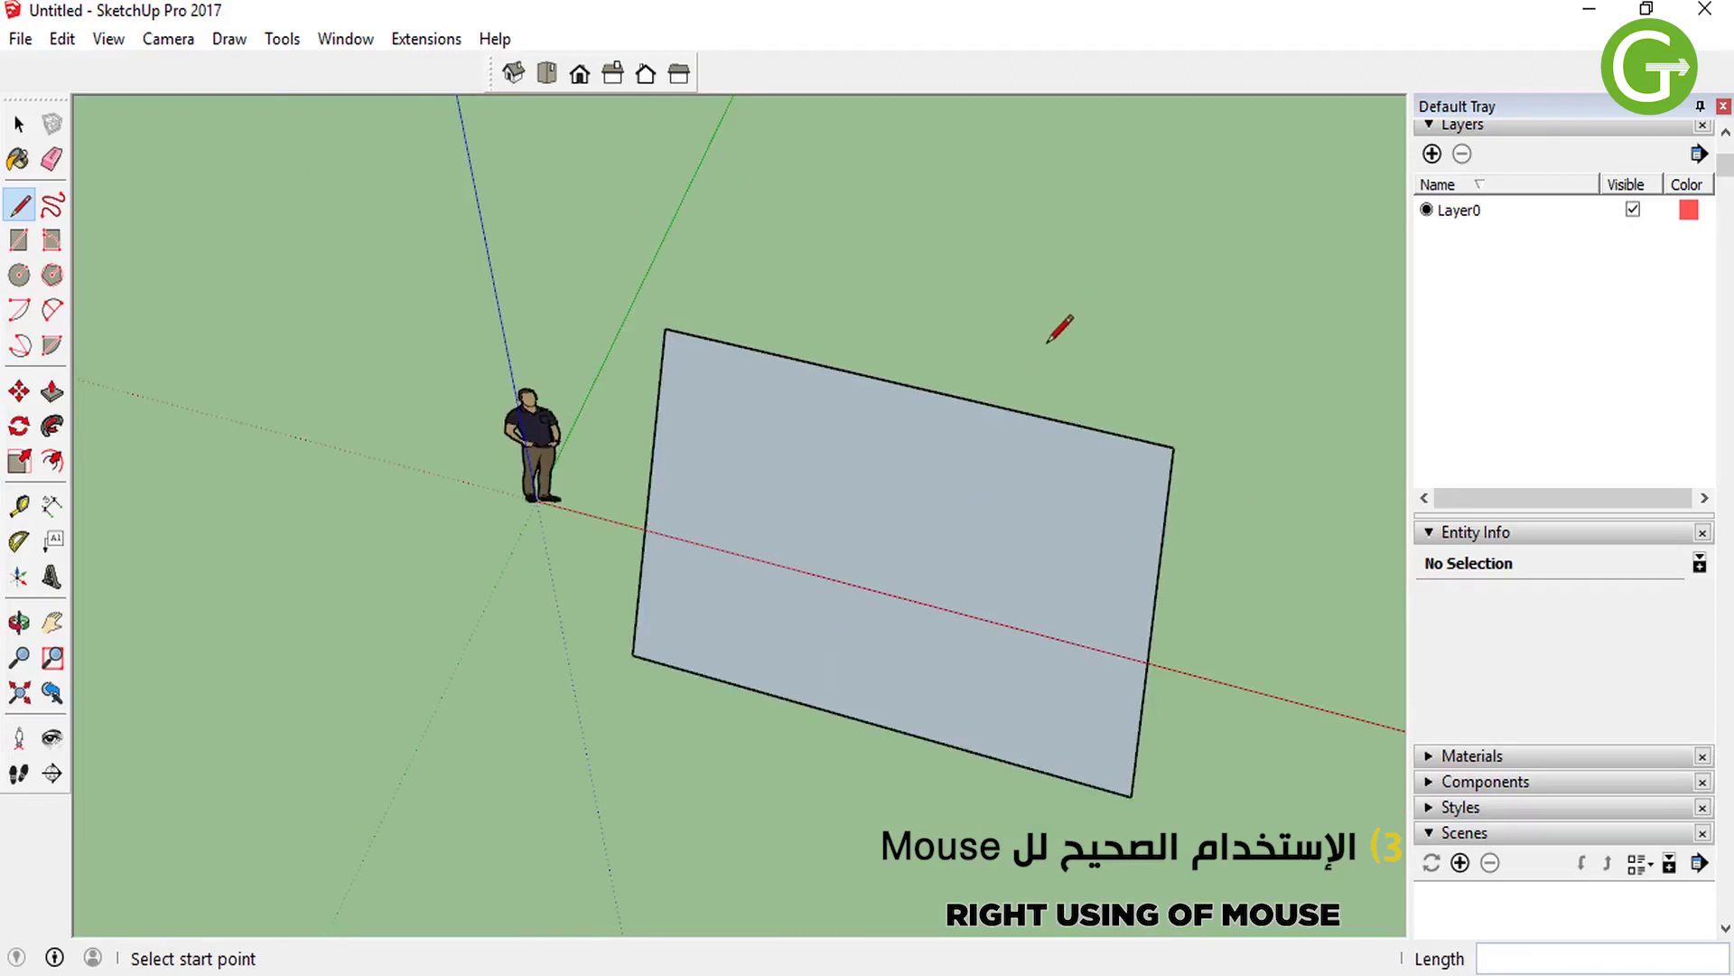
pyautogui.scroll(2, 1048, 400)
pyautogui.scroll(-2, 1048, 401)
pyautogui.moveTo(1038, 403); pyautogui.dragTo(895, 380, button='middle')
pyautogui.moveTo(980, 440); pyautogui.dragTo(217, 154)
pyautogui.press('l')
pyautogui.moveTo(1120, 405)
pyautogui.mouseDown(button='middle')
pyautogui.moveTo(202, 573)
pyautogui.moveTo(1076, 399)
pyautogui.moveTo(885, 520)
pyautogui.mouseUp(button='middle')
pyautogui.press('space')
pyautogui.doubleClick(885, 512)
pyautogui.rightClick(885, 512)
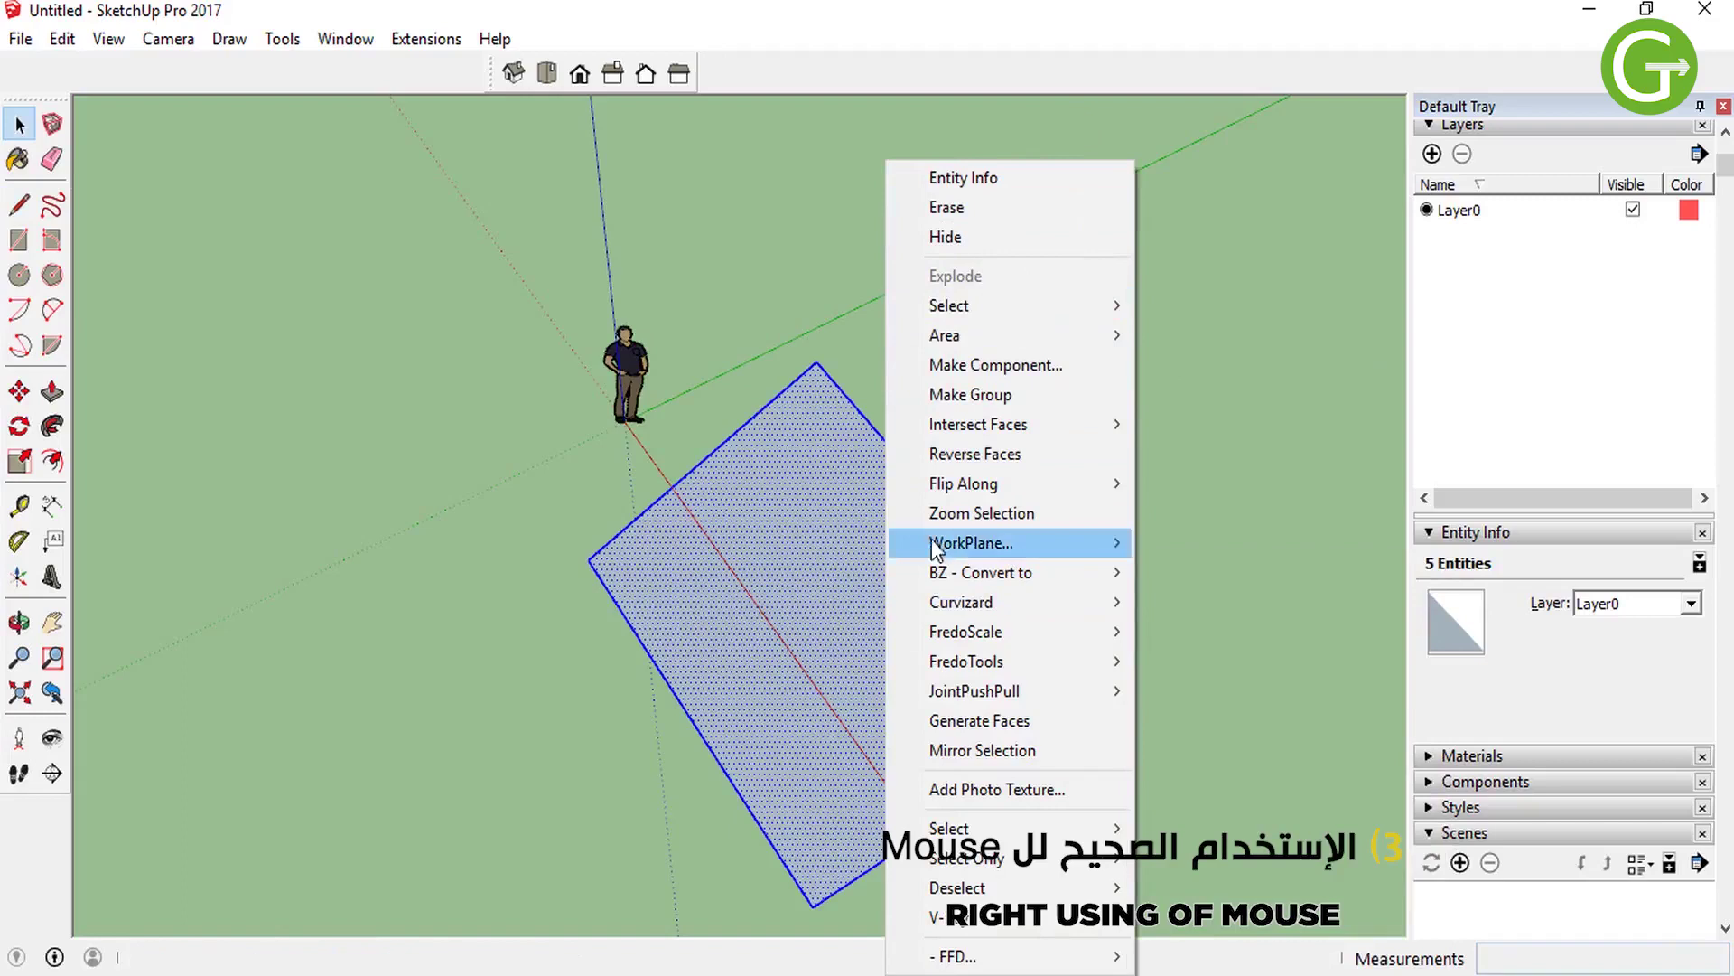
pyautogui.rightClick(768, 503)
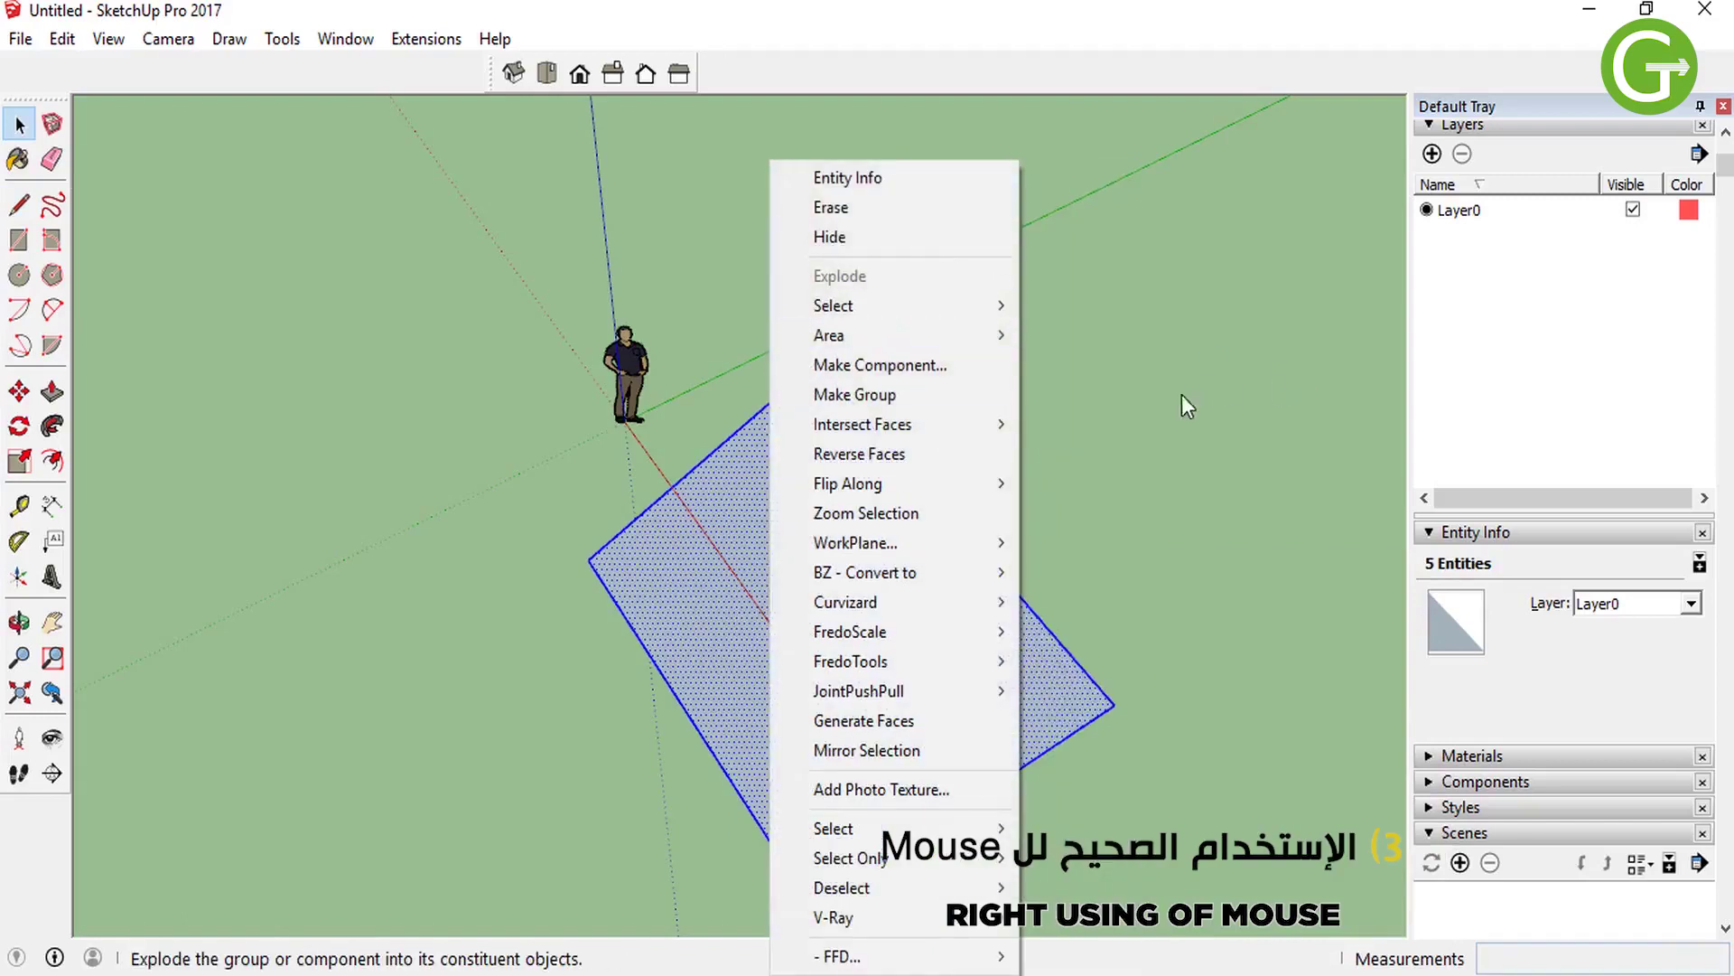
pyautogui.click(1168, 419)
pyautogui.moveTo(883, 534); pyautogui.dragTo(1082, 376, button='middle')
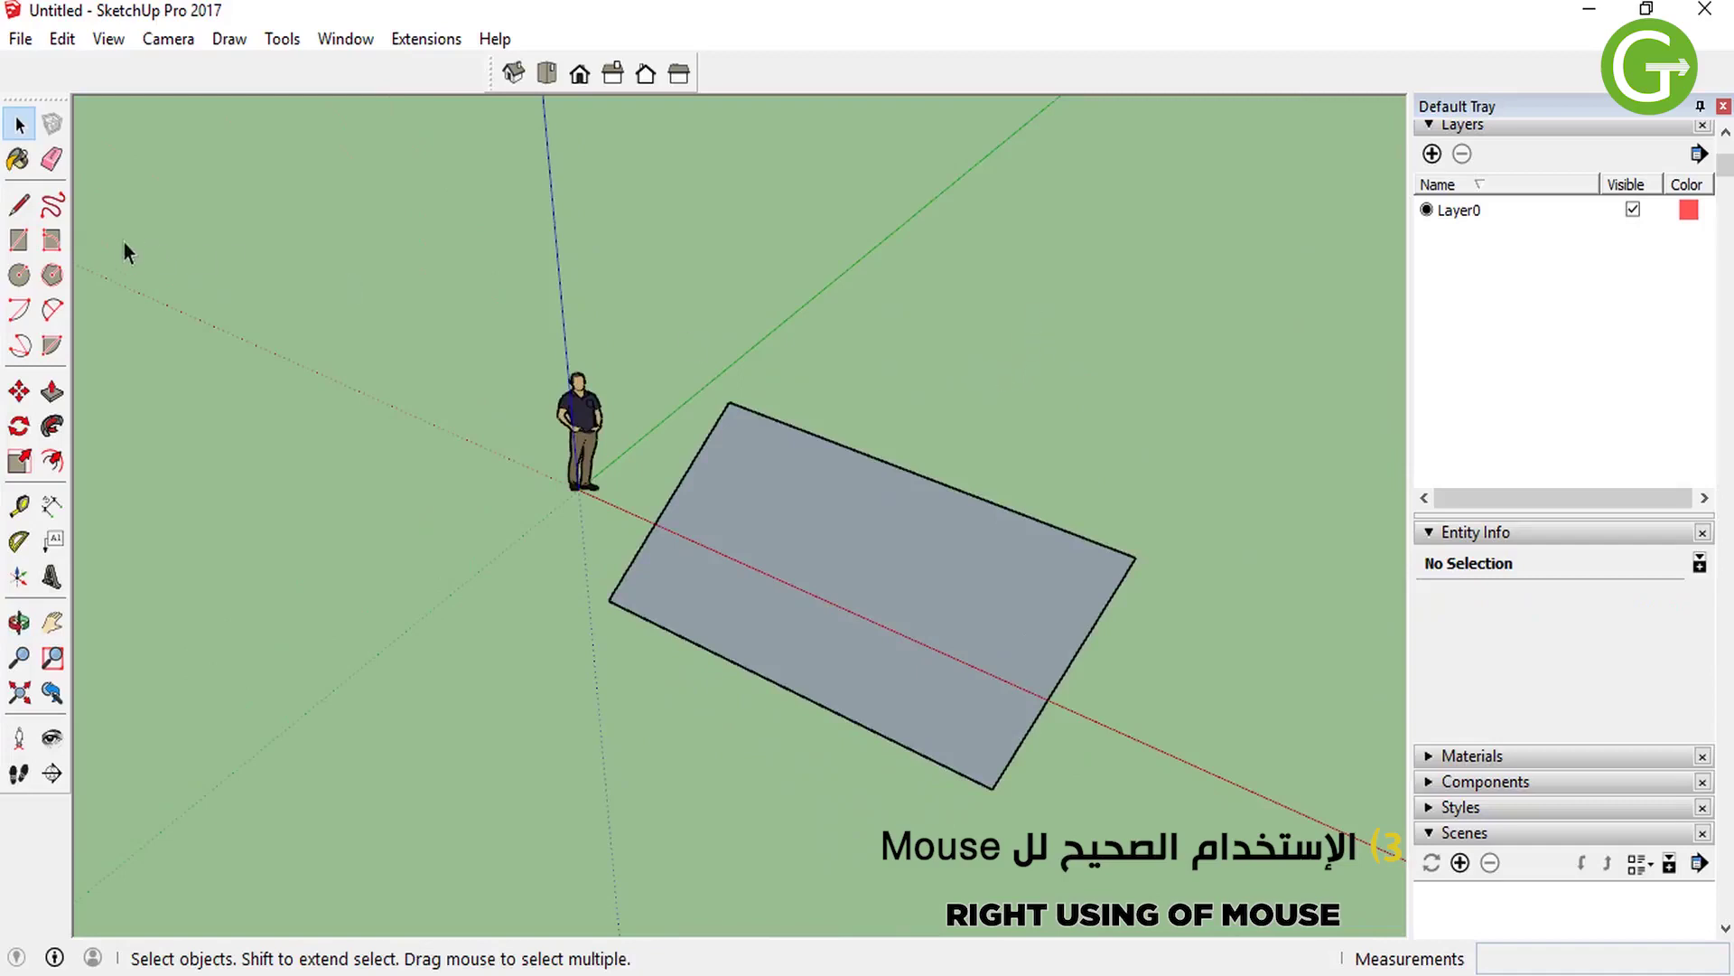
# Push/pull the grey rectangle up into a box, then pull its side face outward.
pyautogui.click(52, 391)
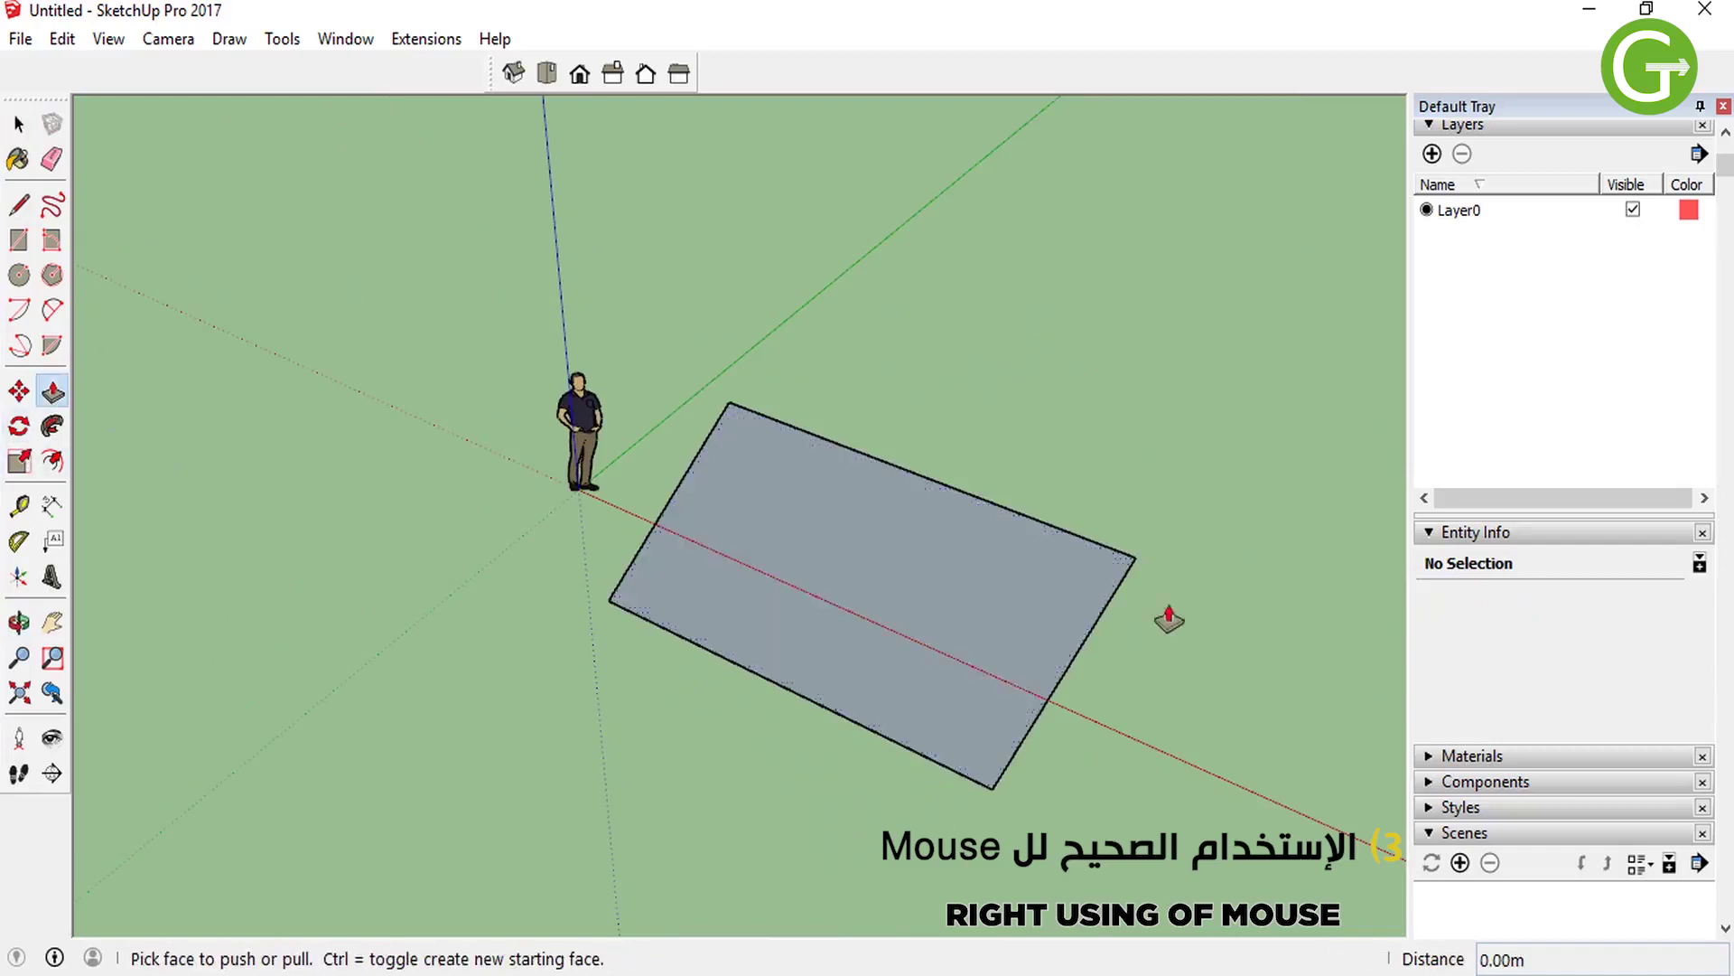
pyautogui.click(927, 621)
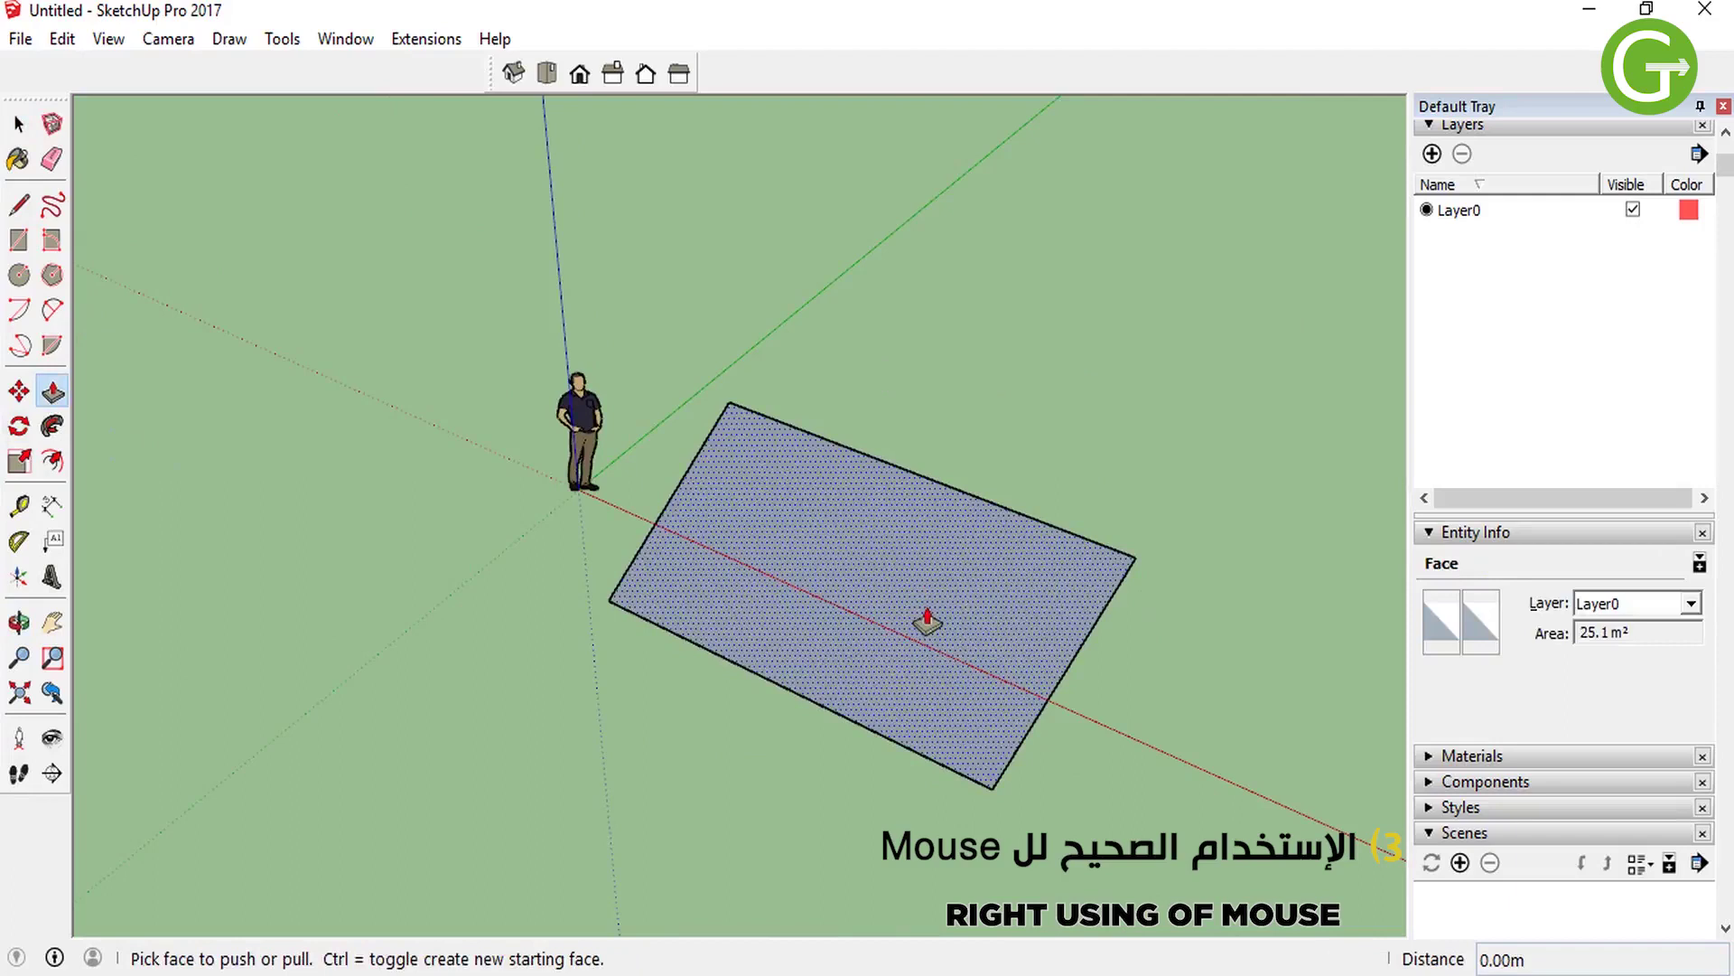
pyautogui.click(927, 621)
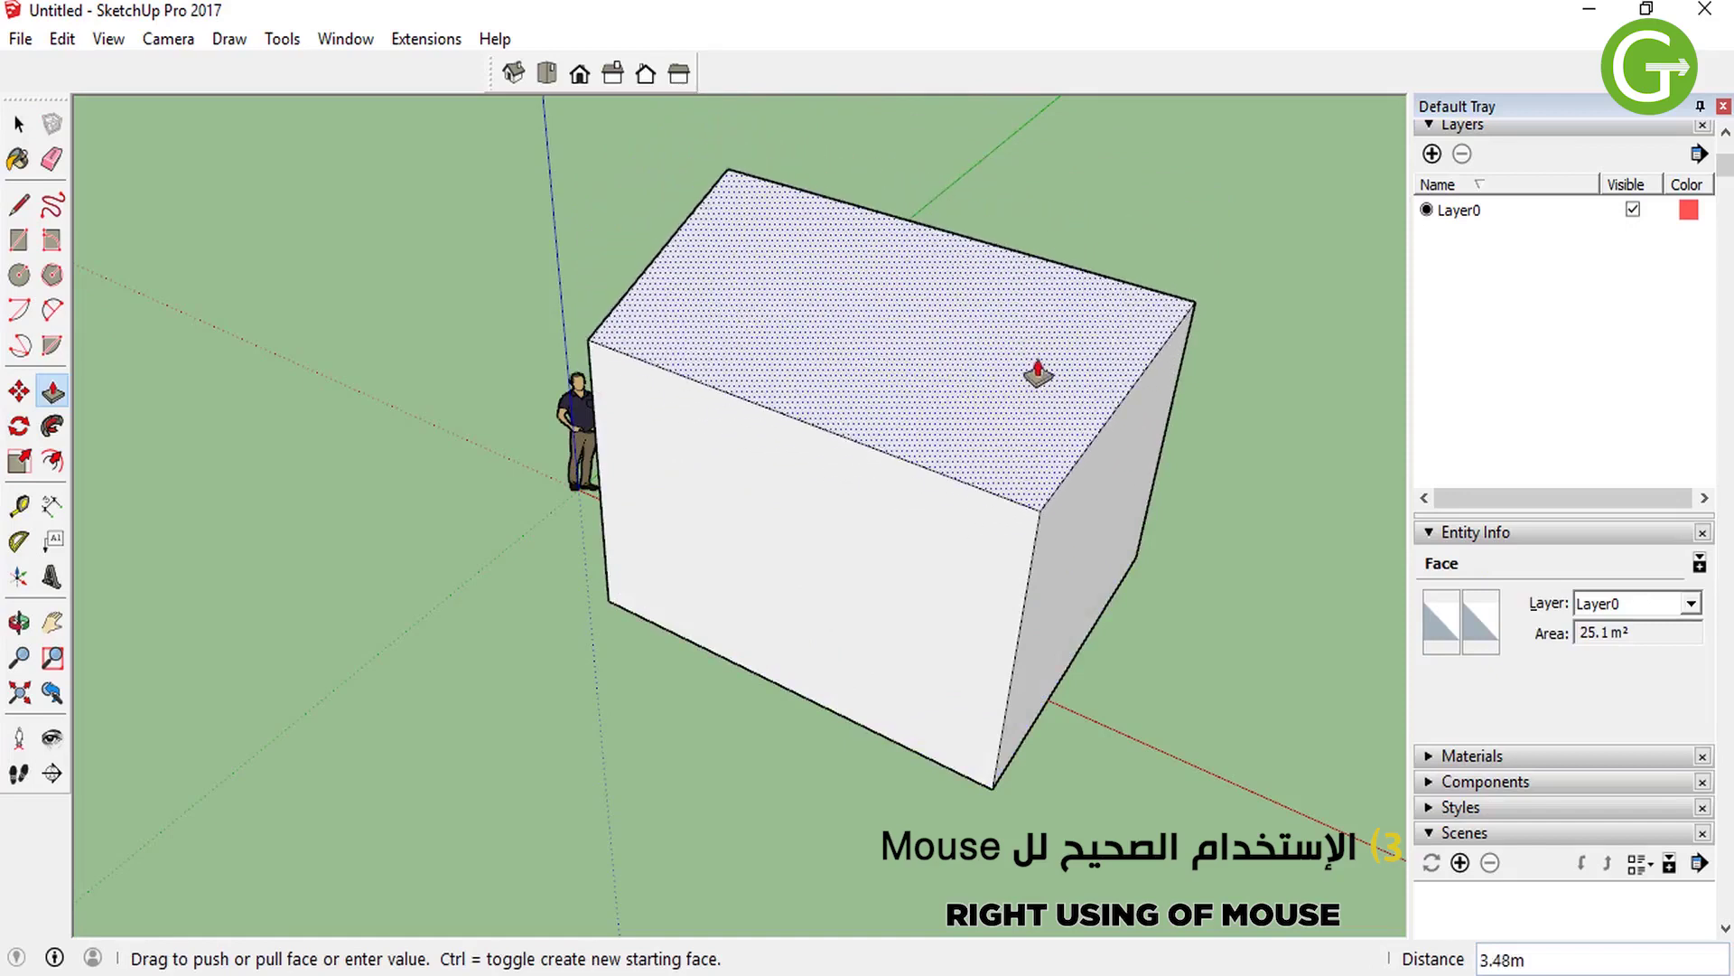
pyautogui.click(1037, 386)
pyautogui.moveTo(1038, 375)
pyautogui.mouseDown(button='middle')
pyautogui.moveTo(1153, 447)
pyautogui.moveTo(1142, 325)
pyautogui.mouseUp(button='middle')
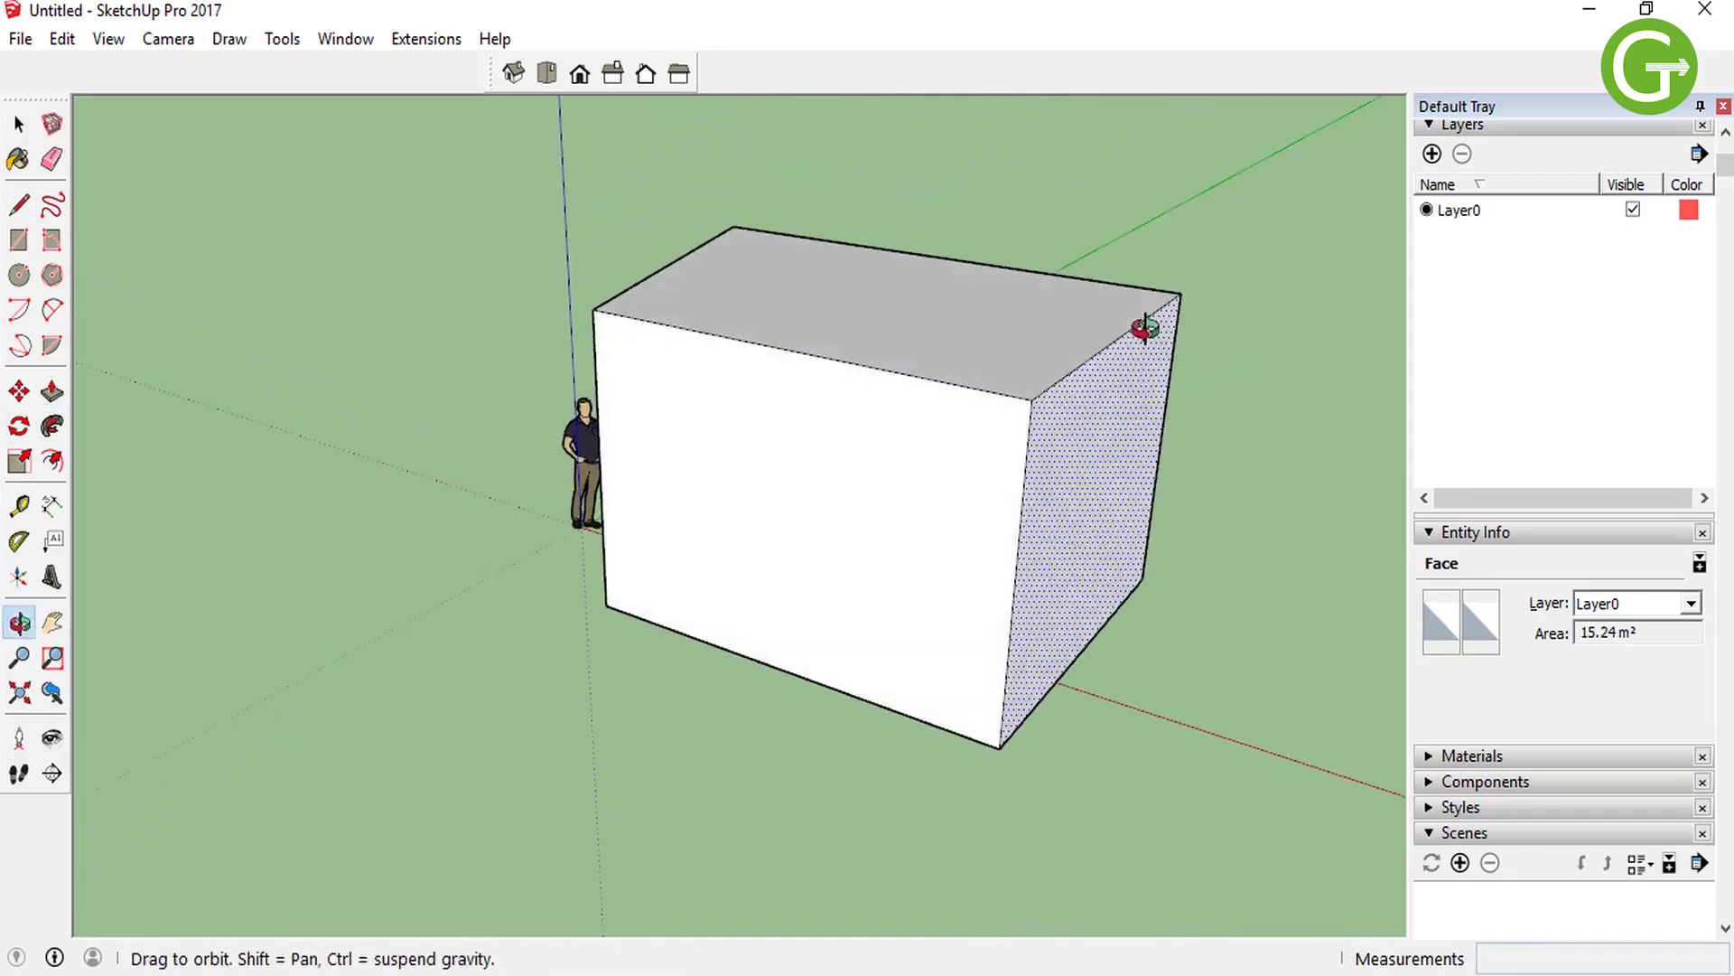
pyautogui.click(1125, 434)
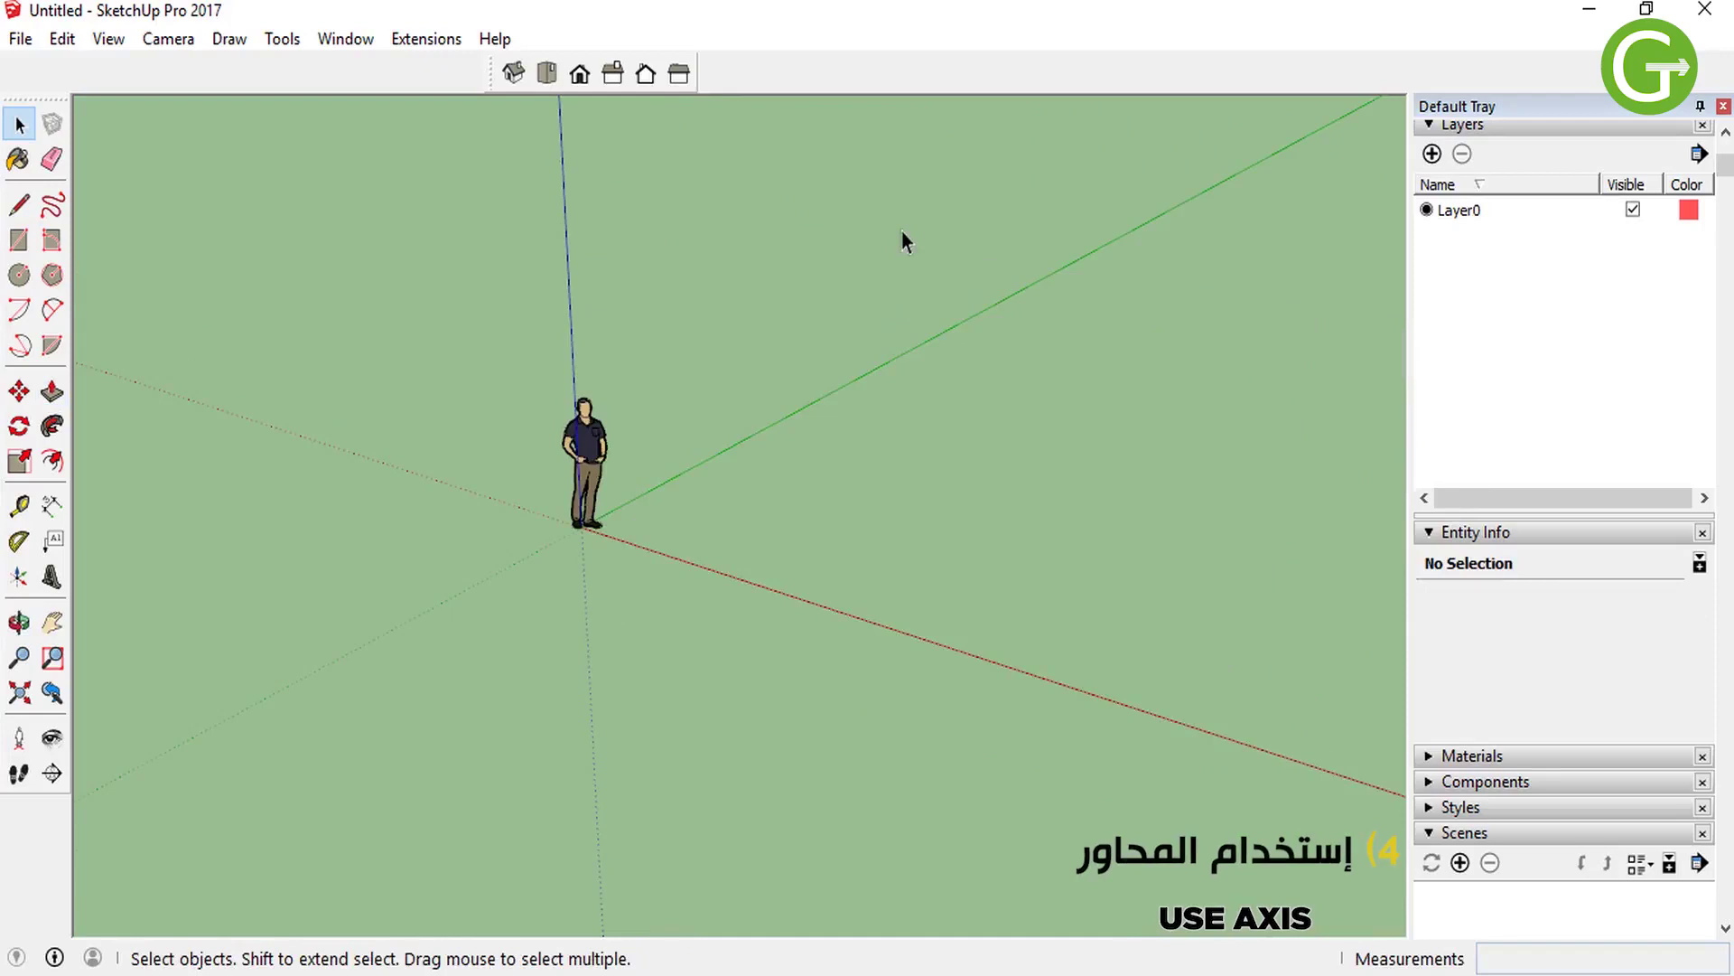
# Trace four edges along the red and green axes into a long rectangular face, then begin a line at its corner.
pyautogui.click(19, 205)
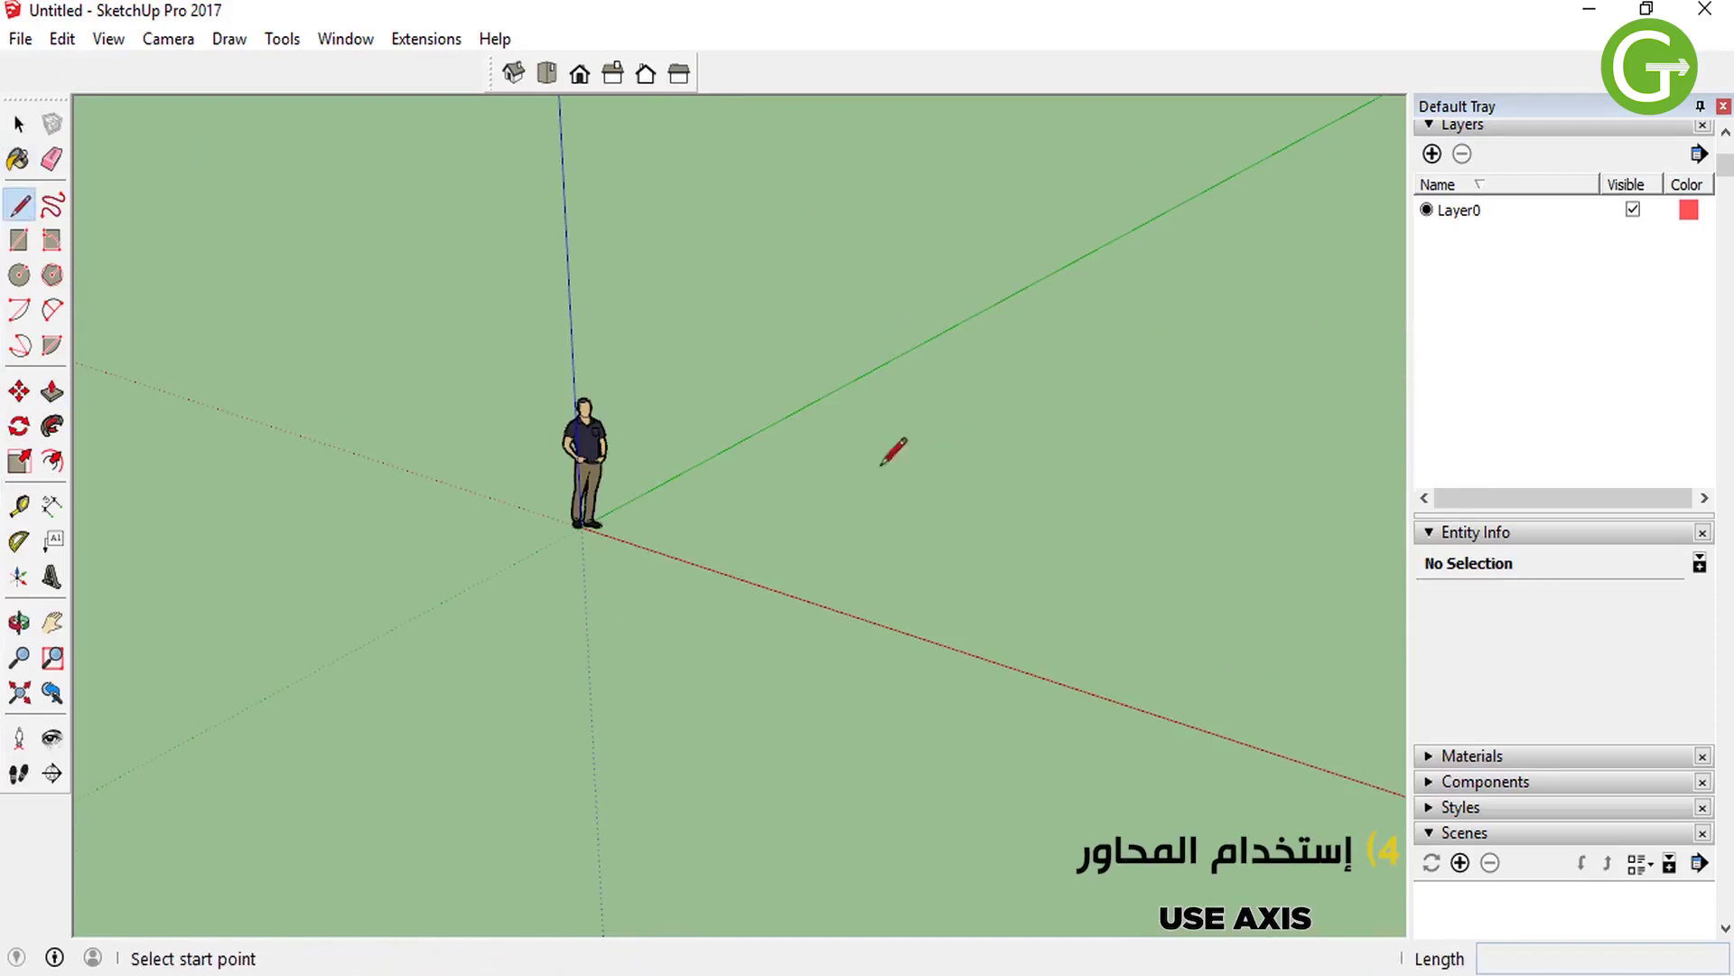
pyautogui.click(772, 471)
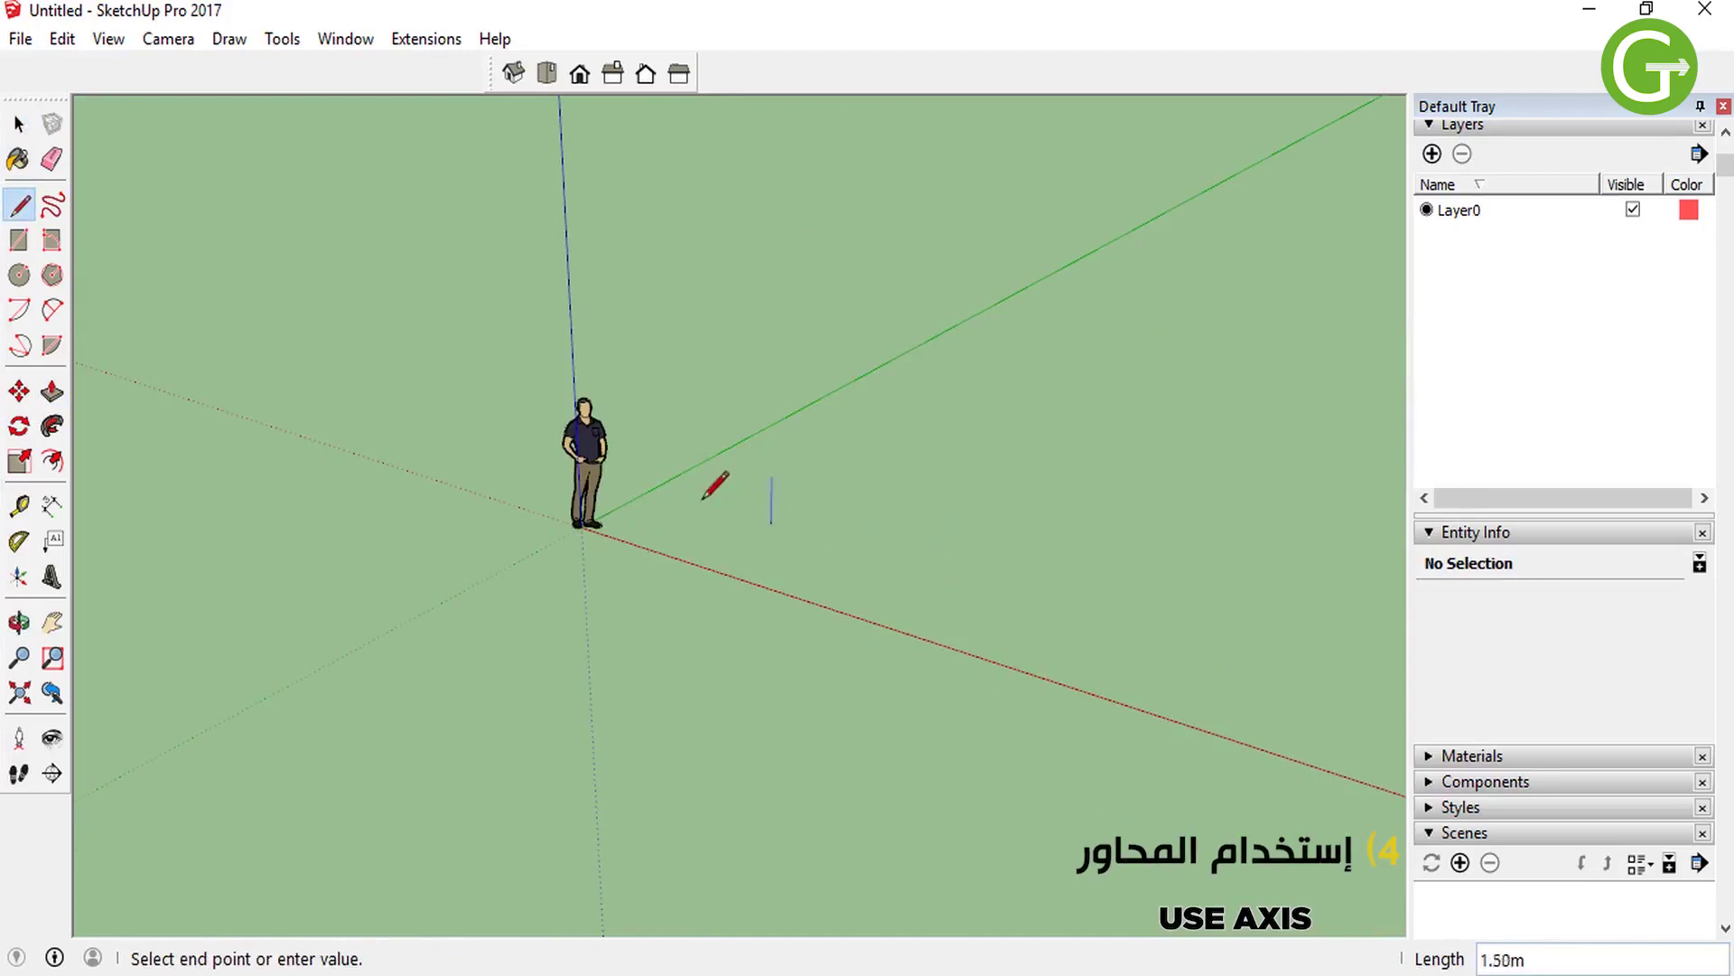
pyautogui.scroll(2, 1111, 276)
pyautogui.click(1112, 278)
pyautogui.scroll(-2, 1111, 277)
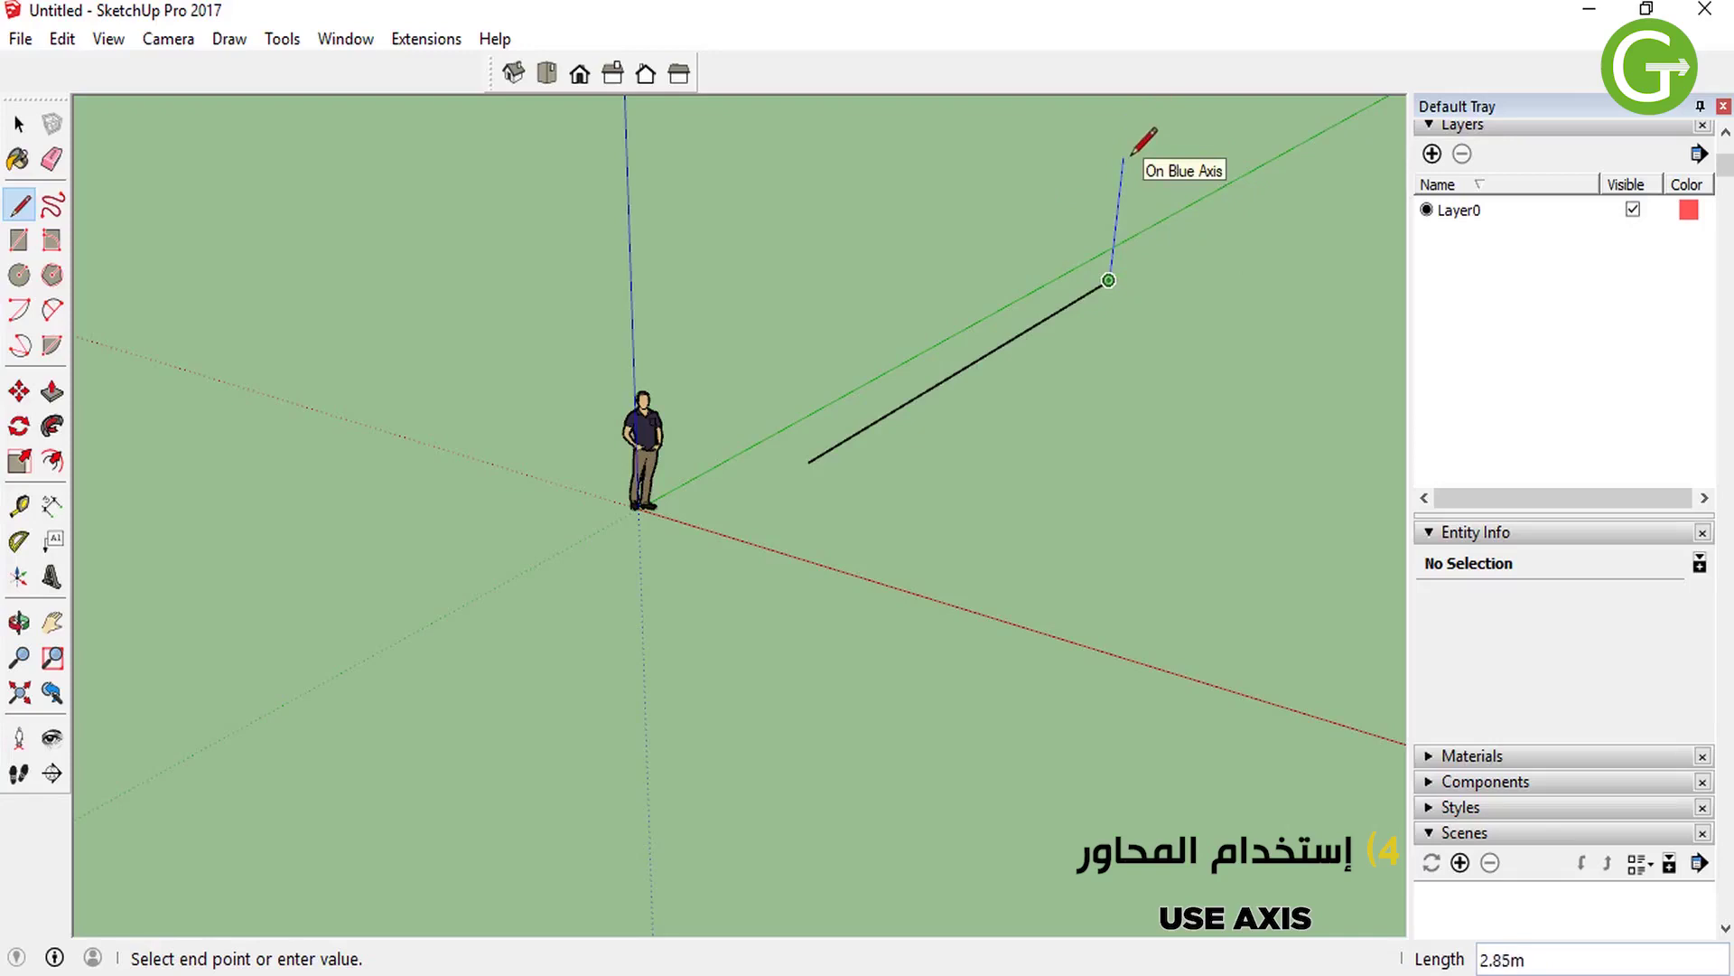
pyautogui.click(1234, 299)
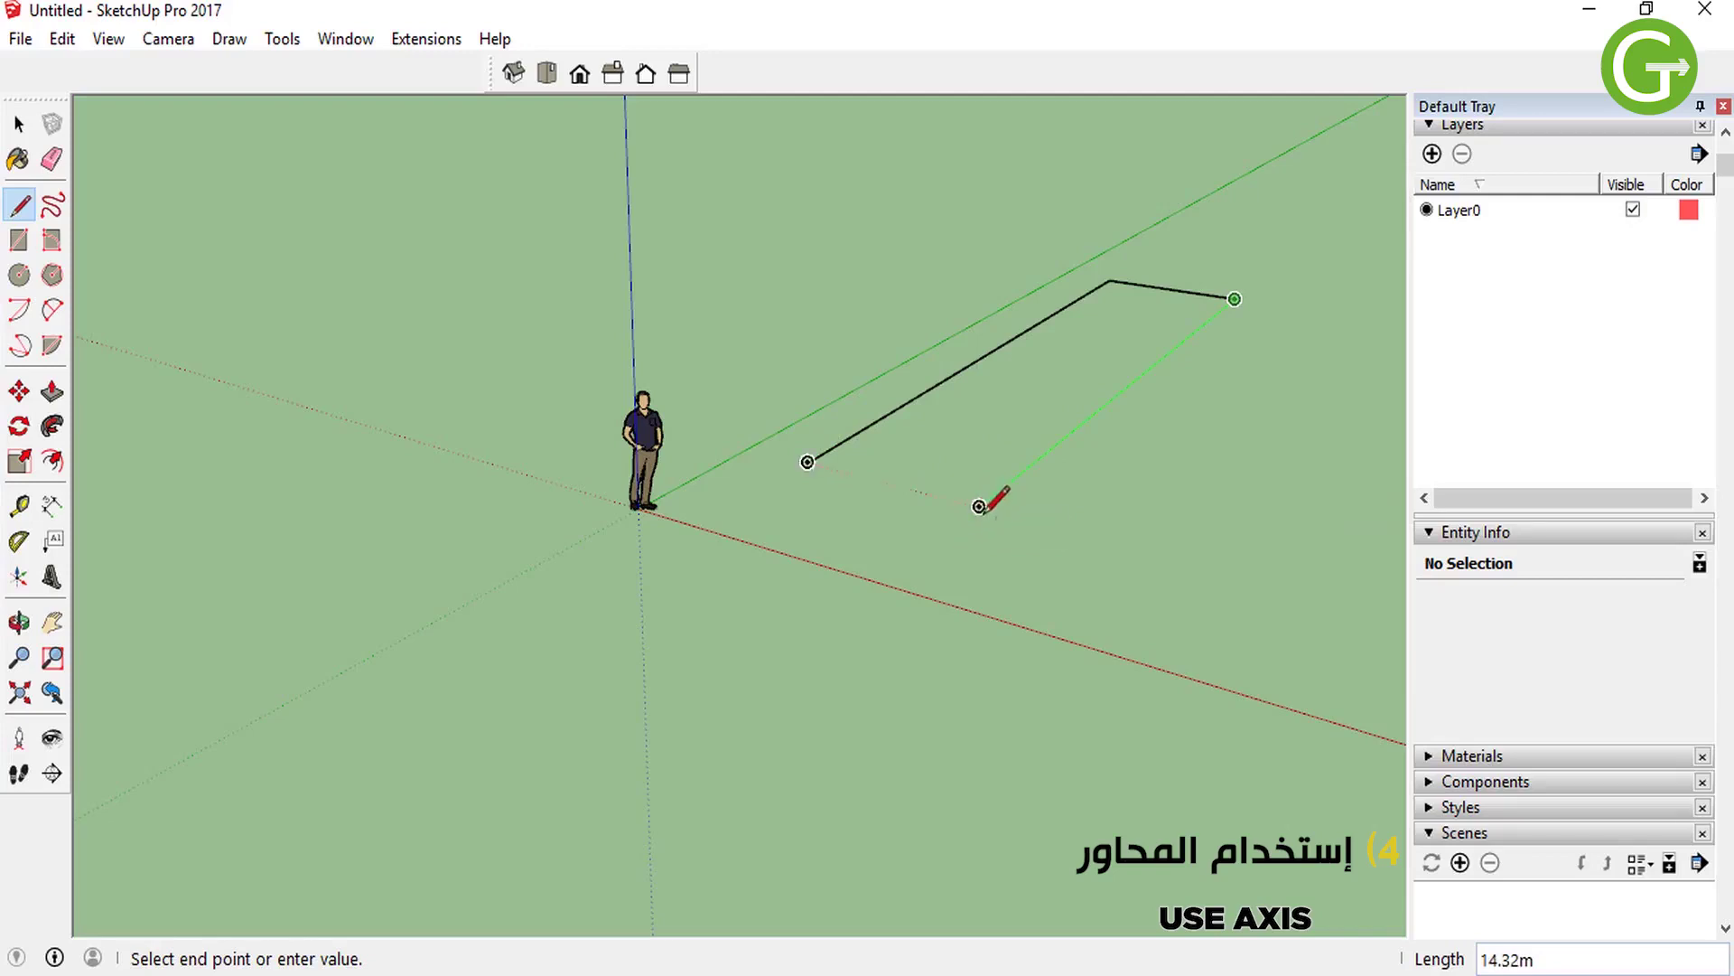
pyautogui.click(981, 504)
pyautogui.click(810, 461)
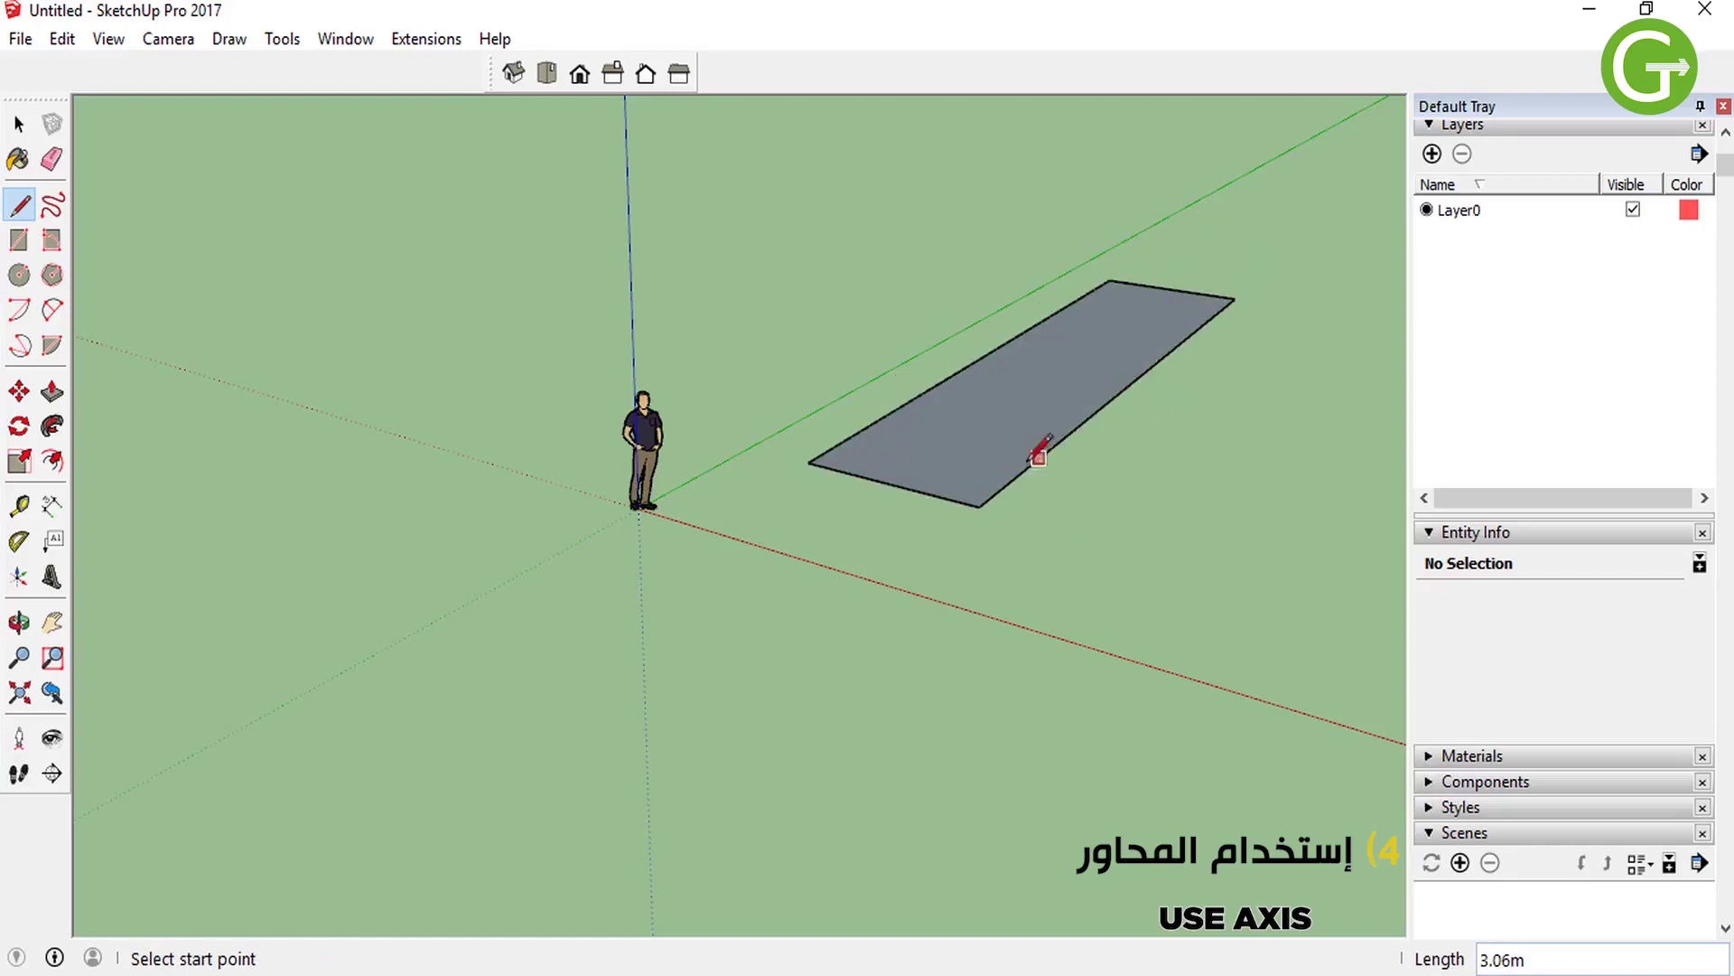
pyautogui.moveTo(813, 461)
pyautogui.mouseDown(button='middle')
pyautogui.moveTo(1053, 356)
pyautogui.moveTo(1147, 391)
pyautogui.moveTo(982, 431)
pyautogui.mouseUp(button='middle')
pyautogui.click(982, 431)
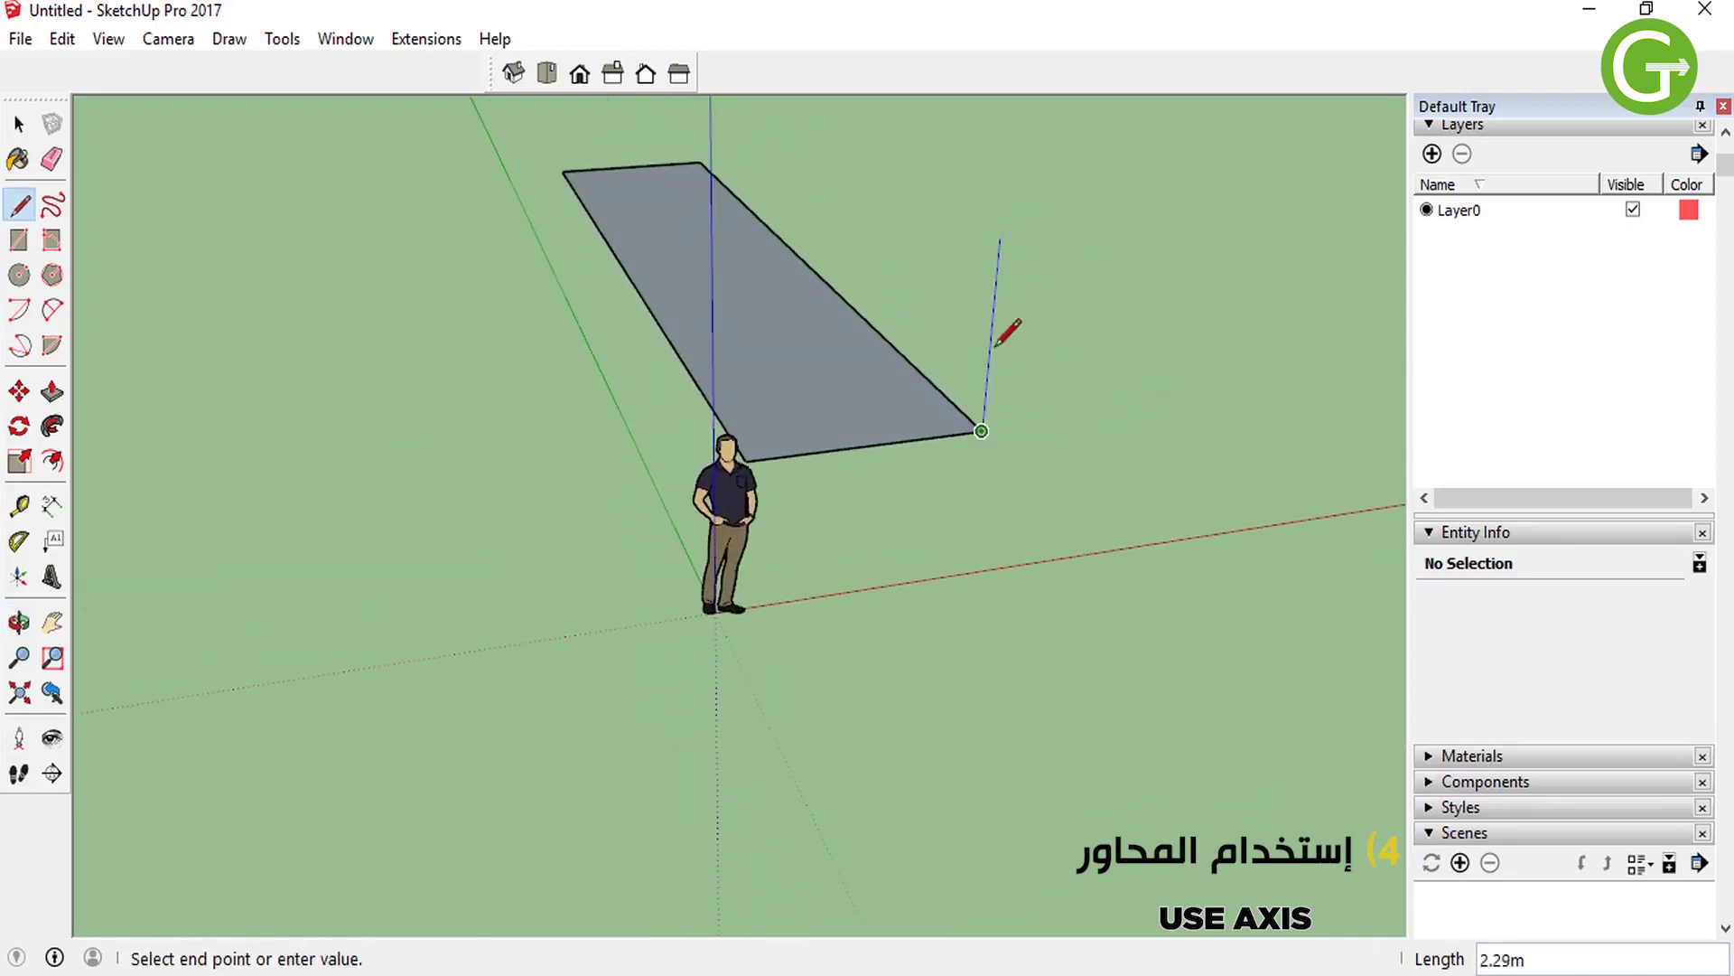
# Lock the line from the rectangle's corner to the vertical blue axis.
pyautogui.press('Up')
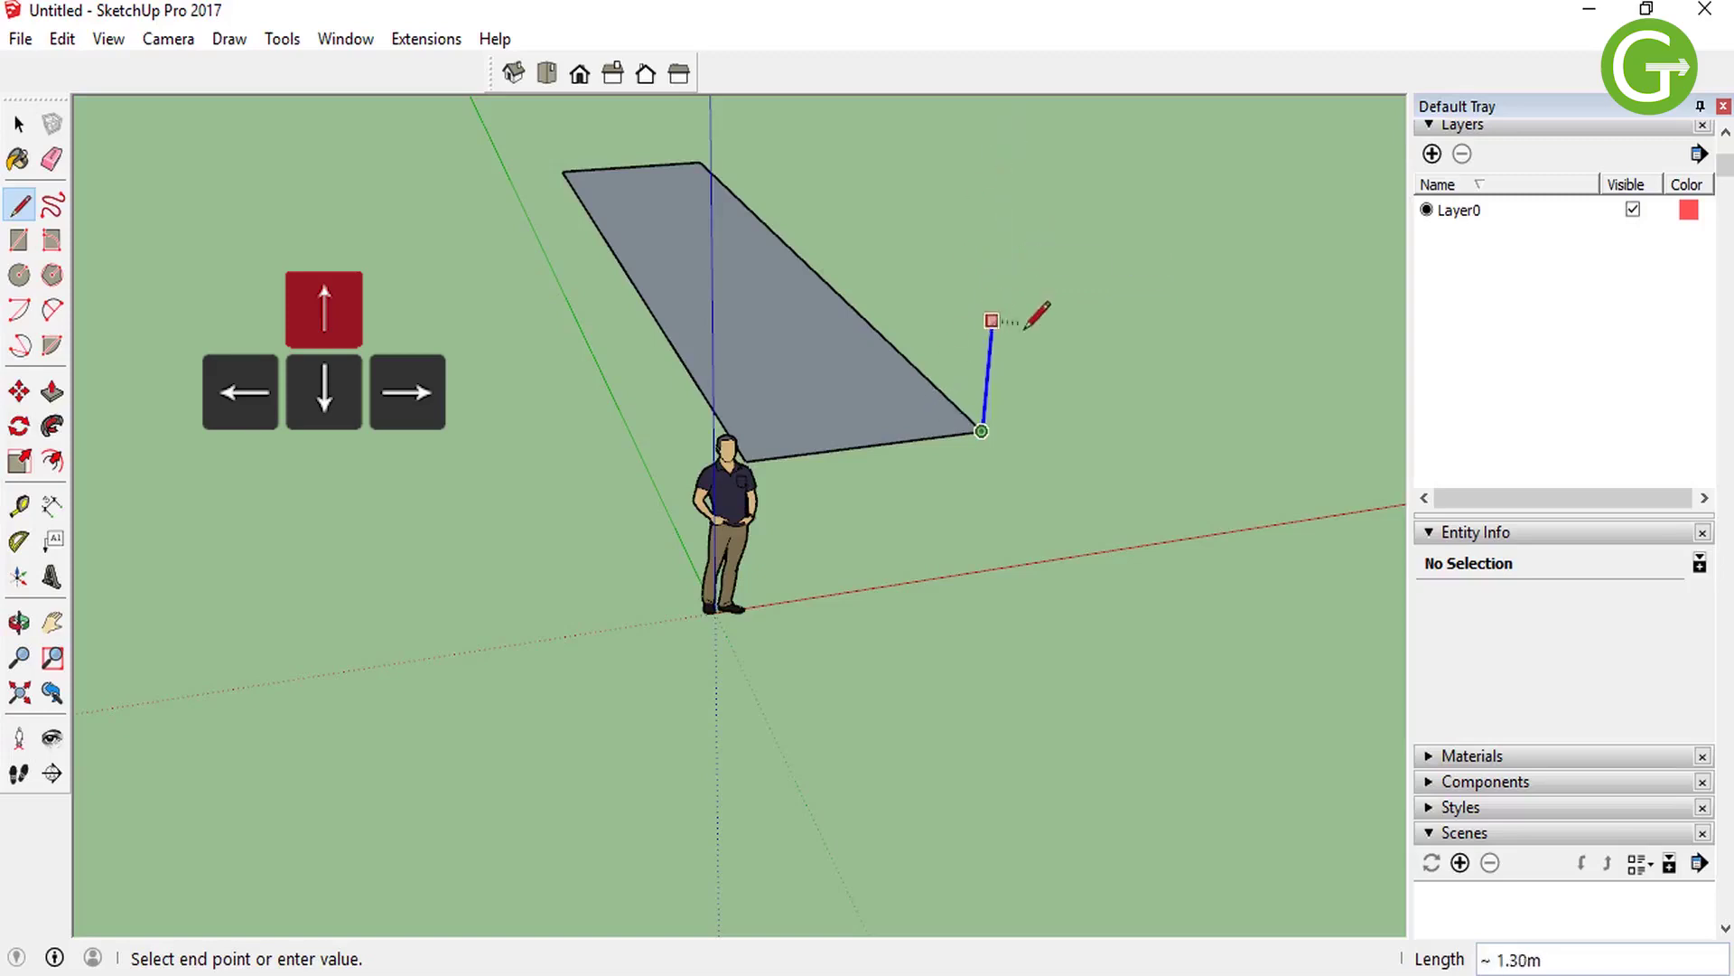
# Lock the line to the red axis, then to the green axis, and return to Top view.
pyautogui.press('Right')
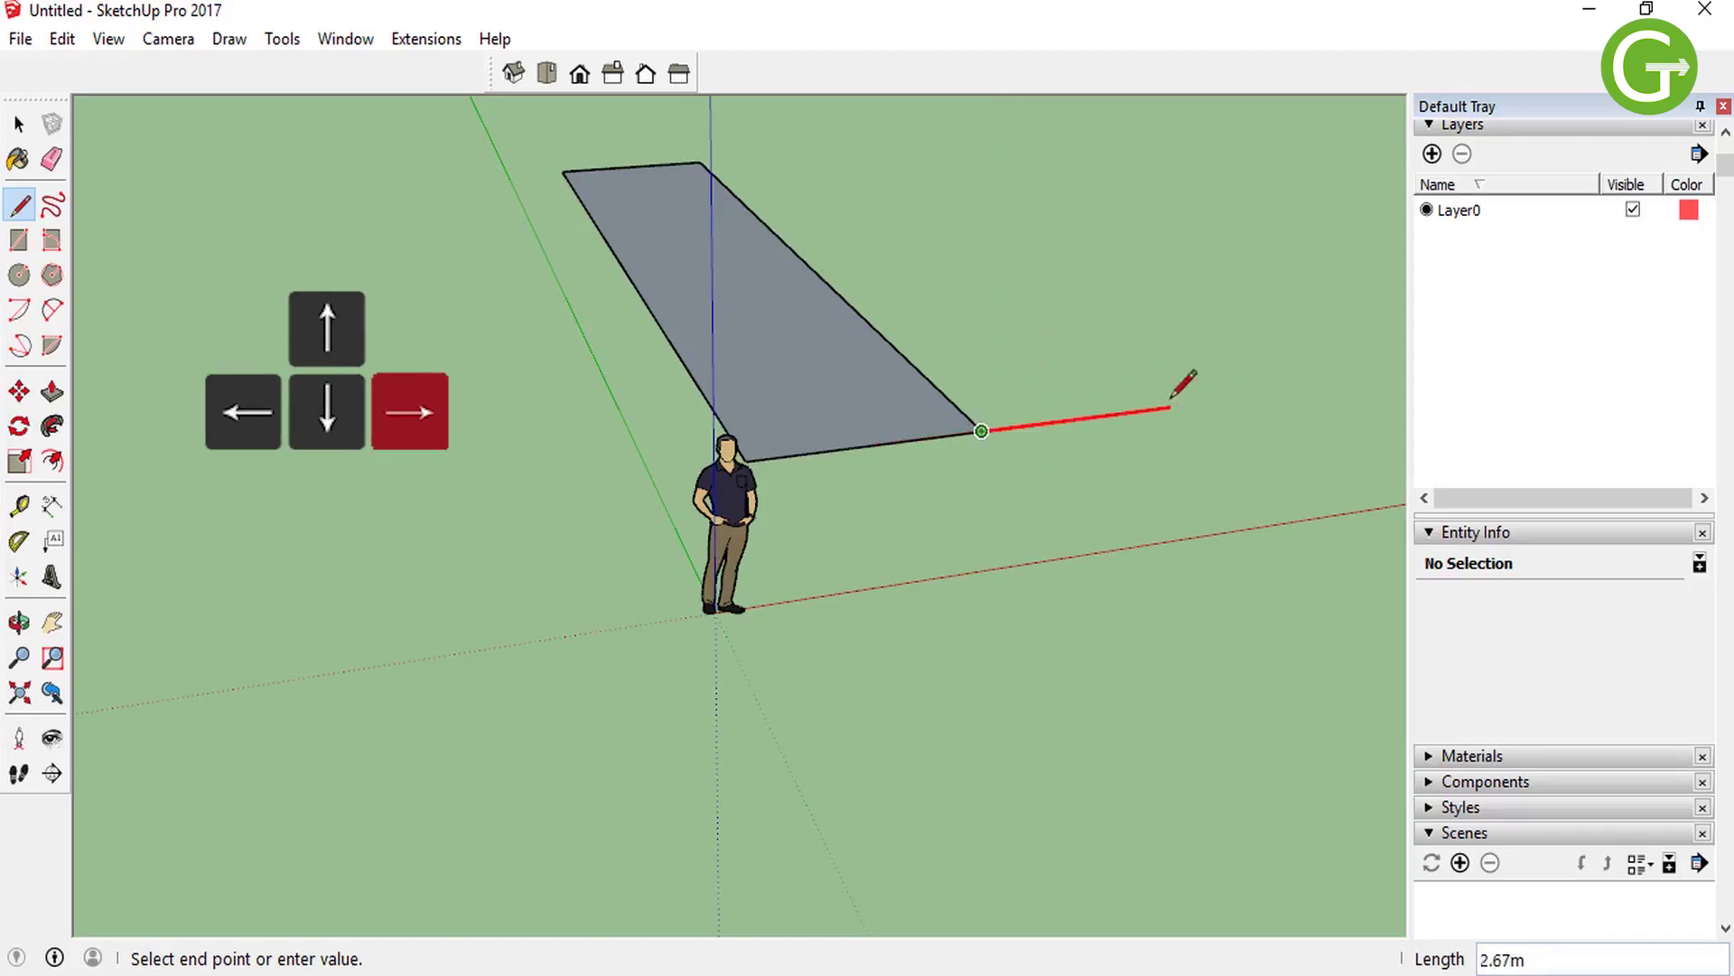
pyautogui.moveTo(1159, 404)
pyautogui.mouseDown(button='middle')
pyautogui.moveTo(987, 418)
pyautogui.moveTo(1227, 383)
pyautogui.moveTo(976, 415)
pyautogui.mouseUp(button='middle')
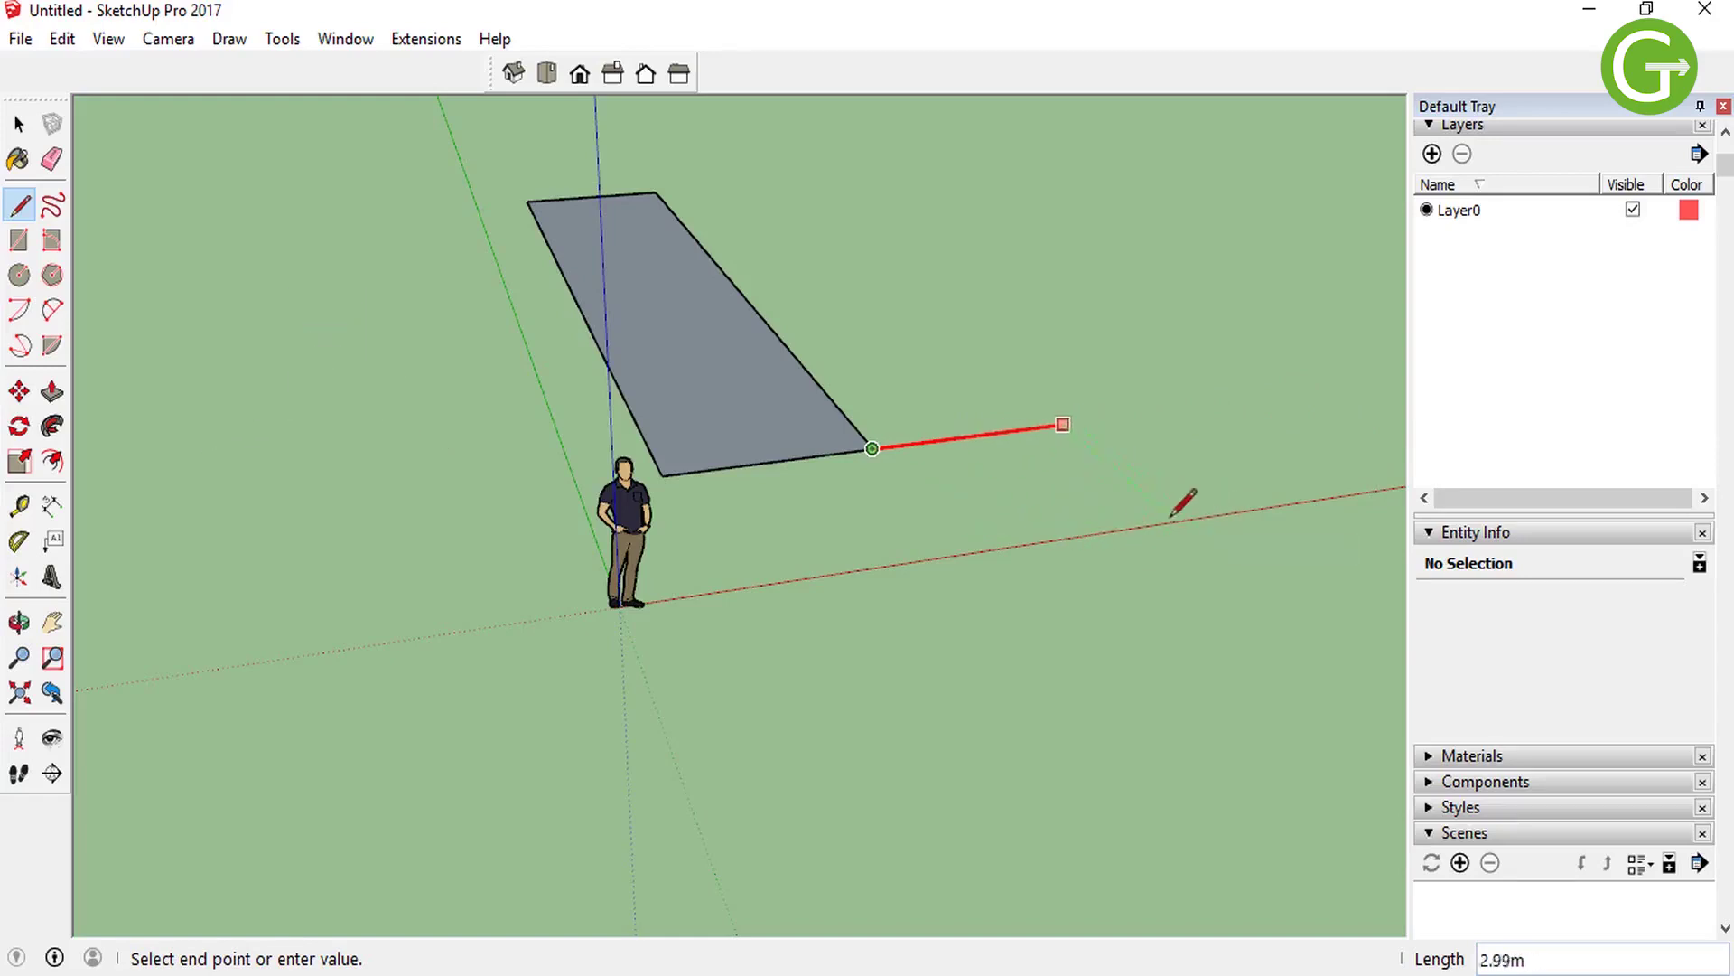
pyautogui.press('Left')
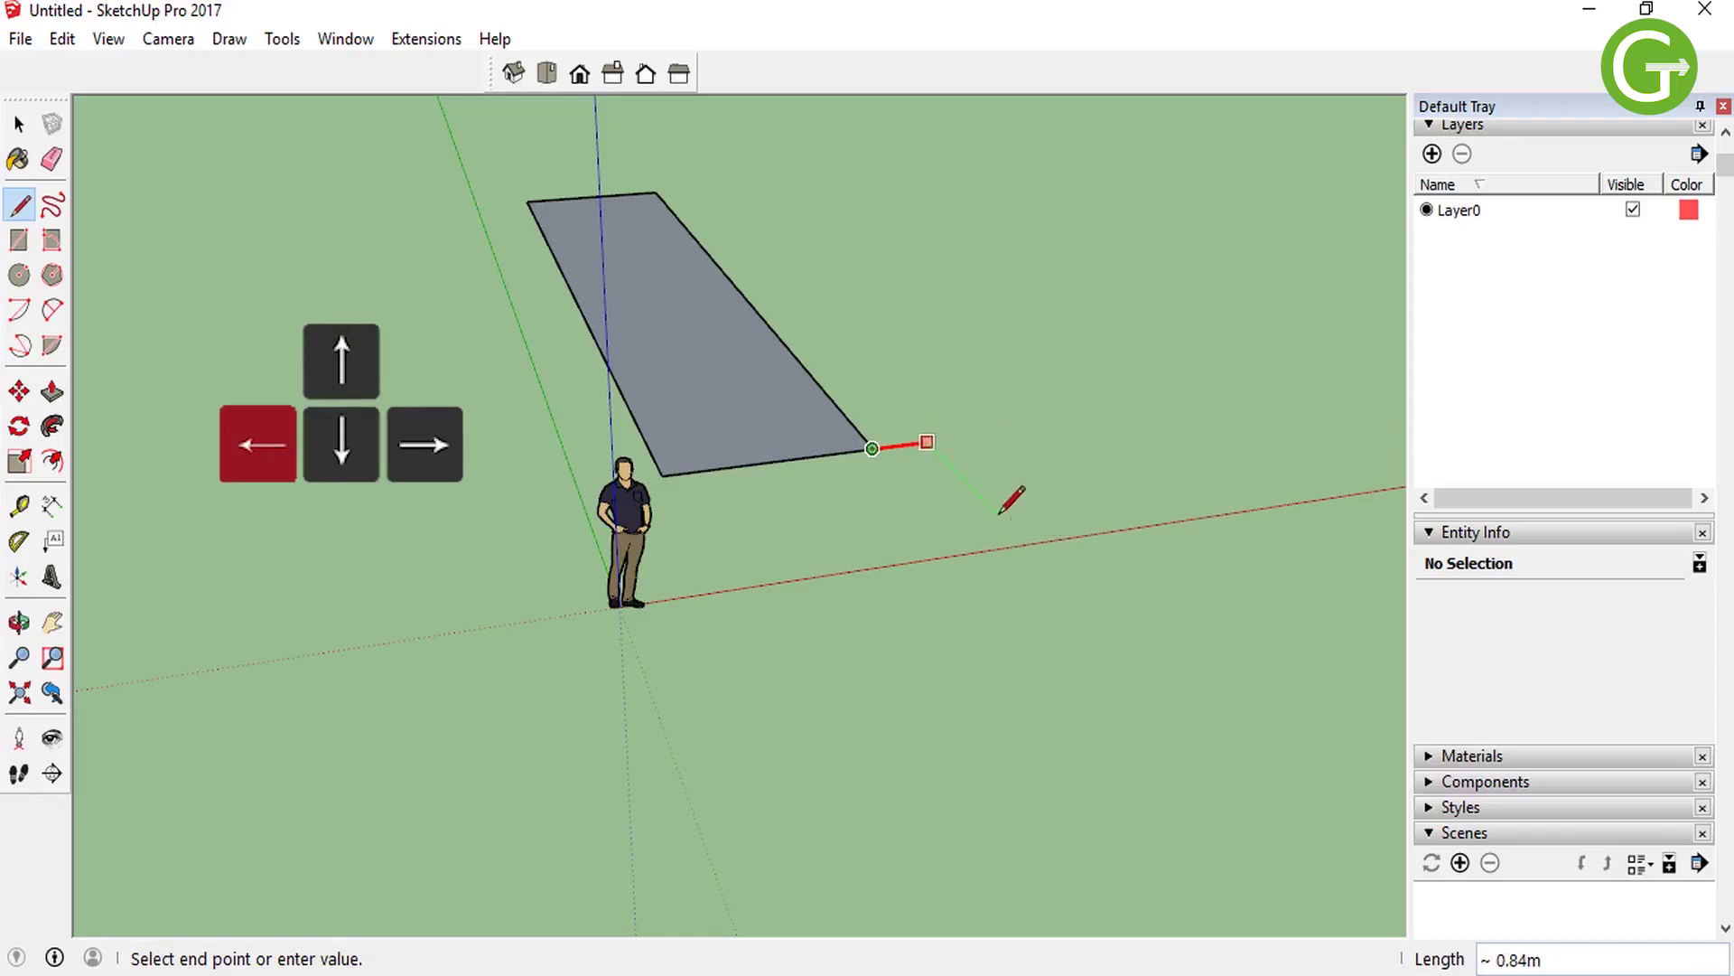
pyautogui.press('Left')
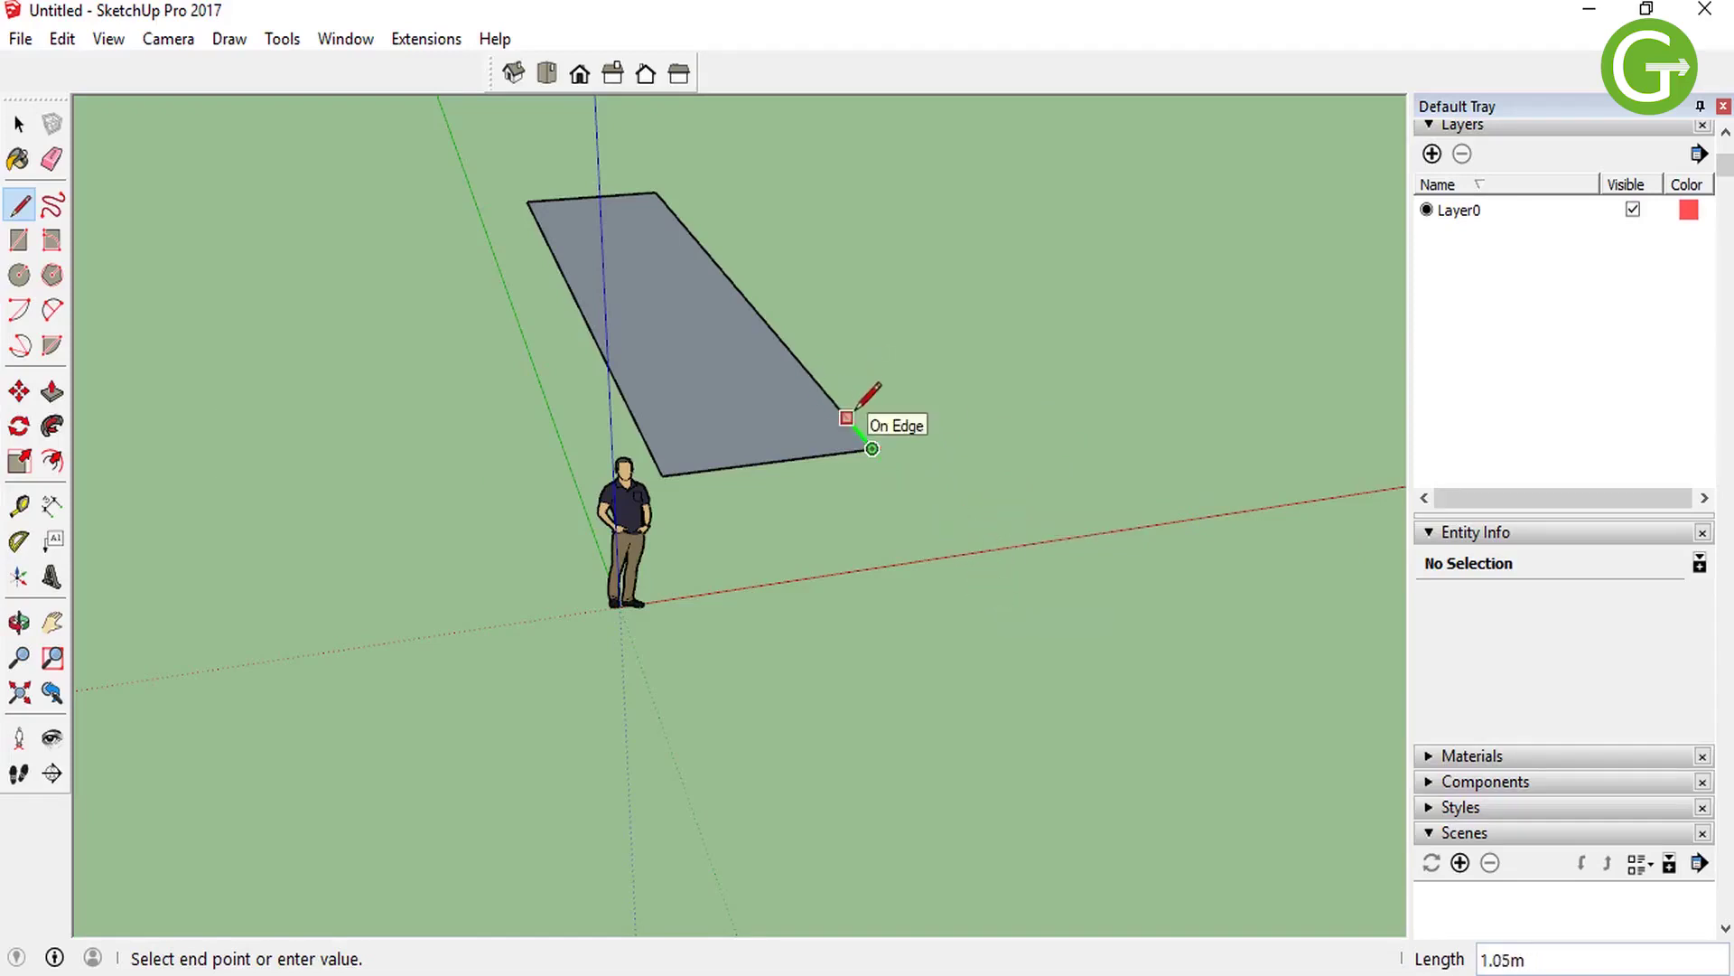
pyautogui.click(547, 73)
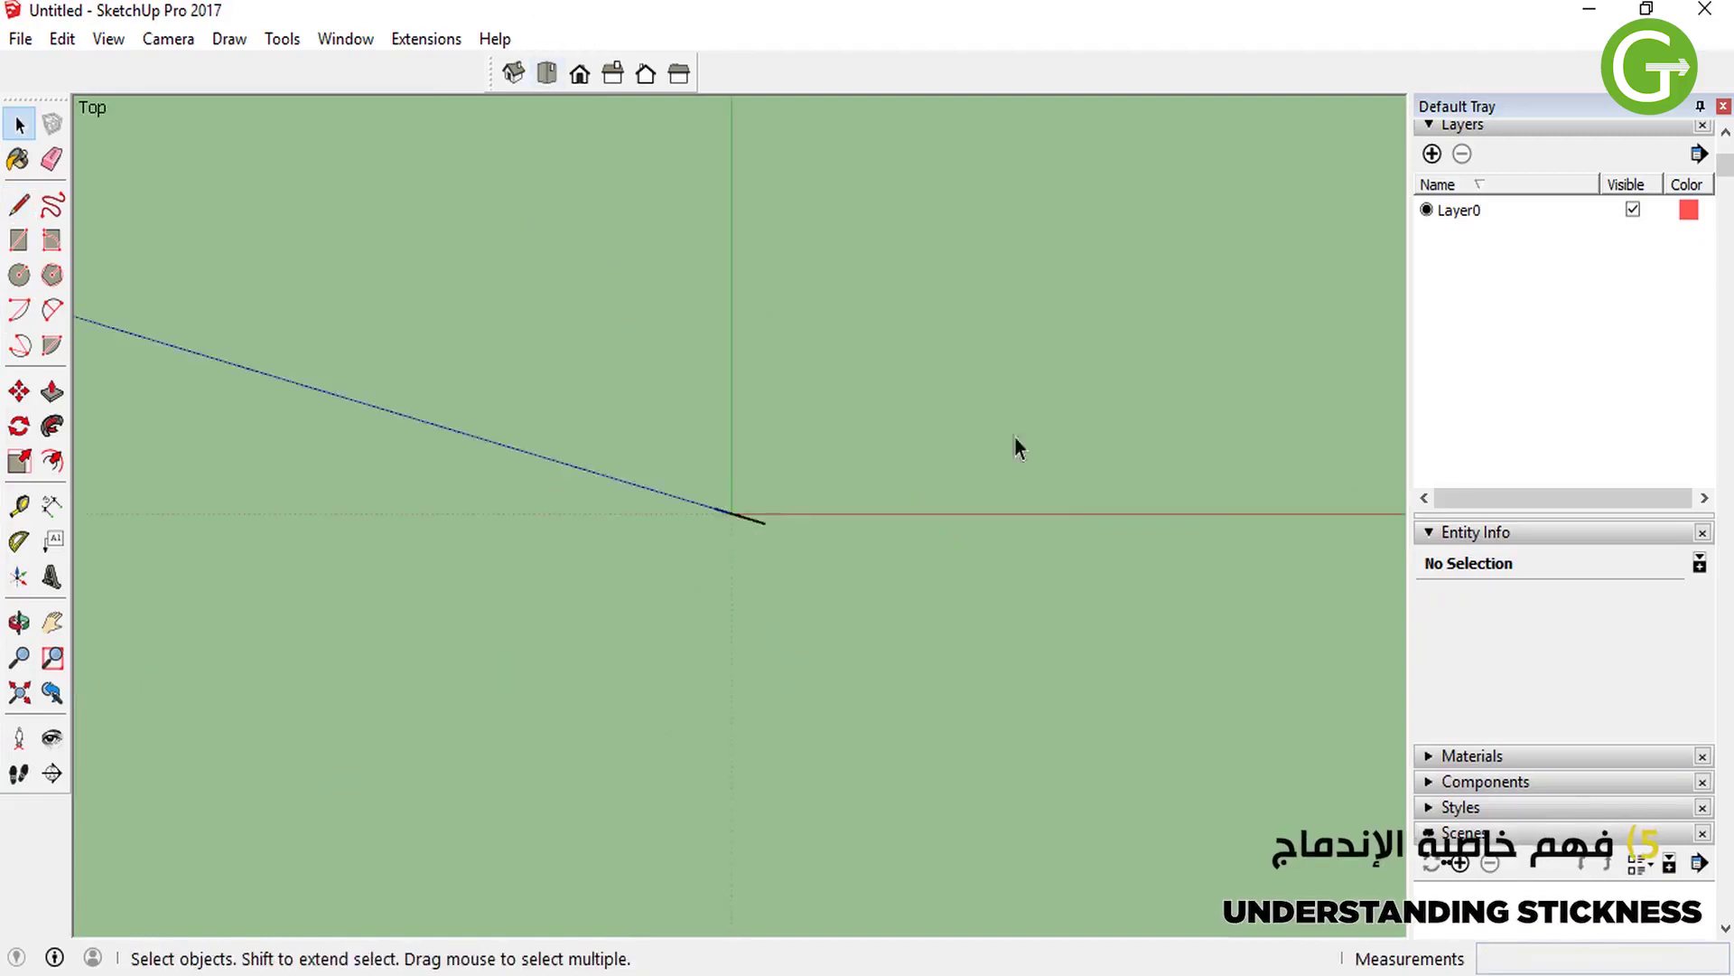
# Draw two overlapping rectangles and a circle centered on the lower one's bottom edge.
pyautogui.click(858, 271)
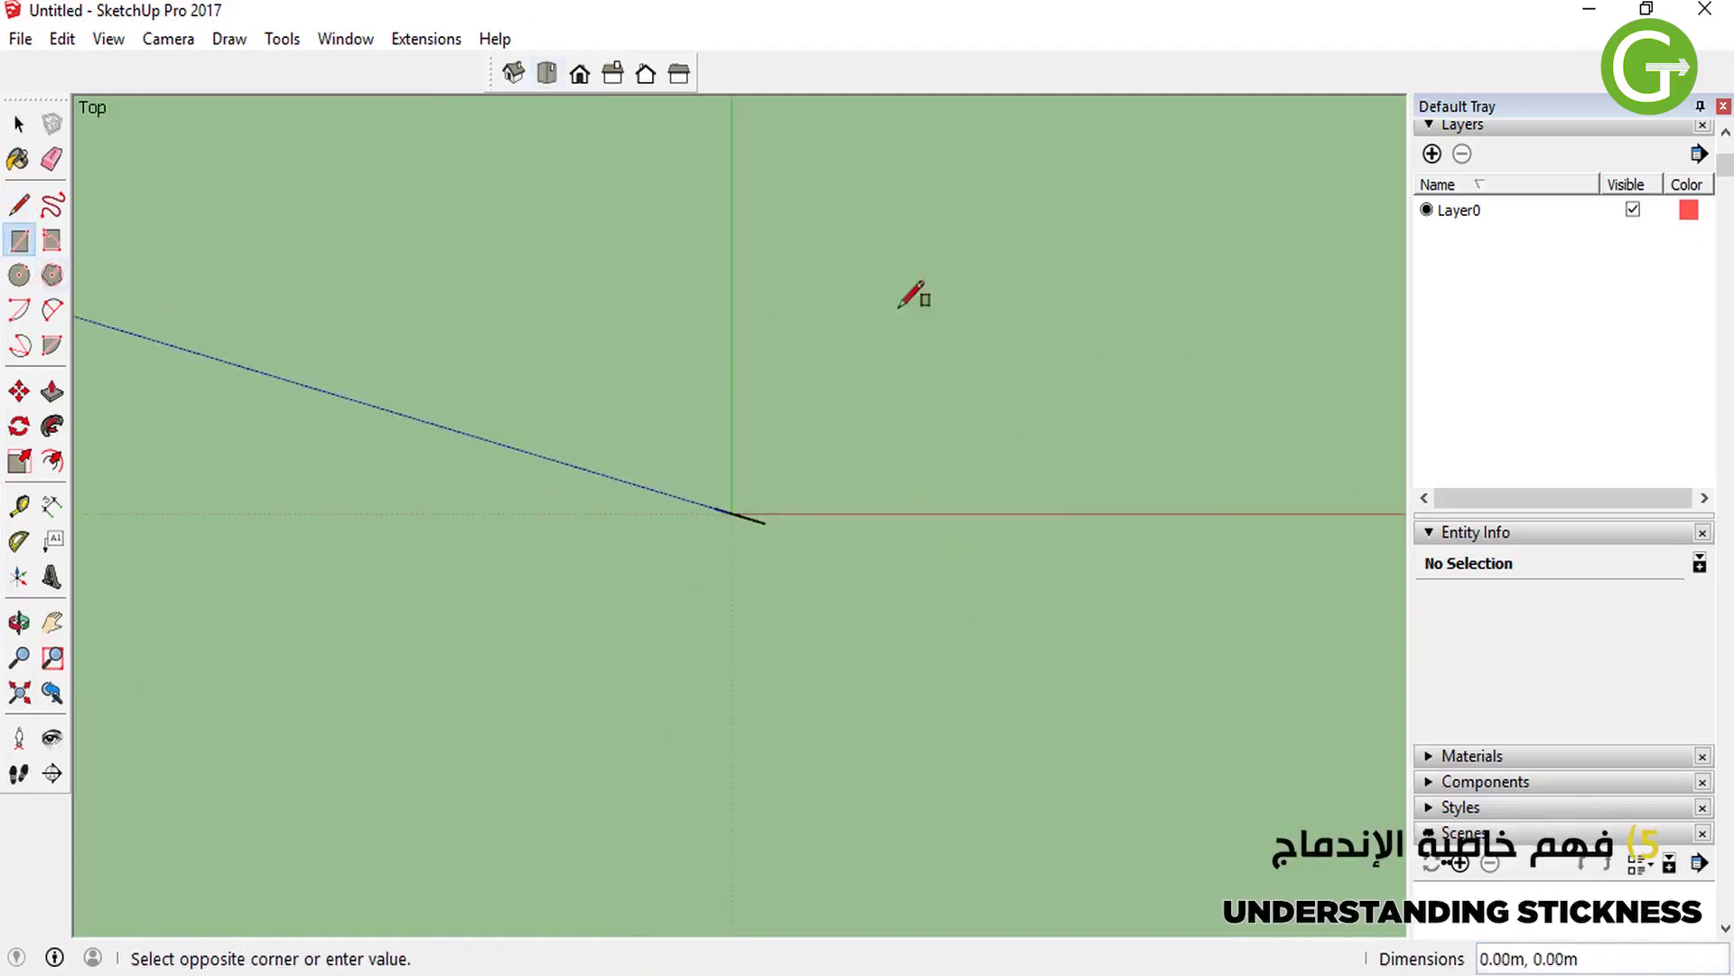
pyautogui.click(1053, 477)
pyautogui.click(1199, 388)
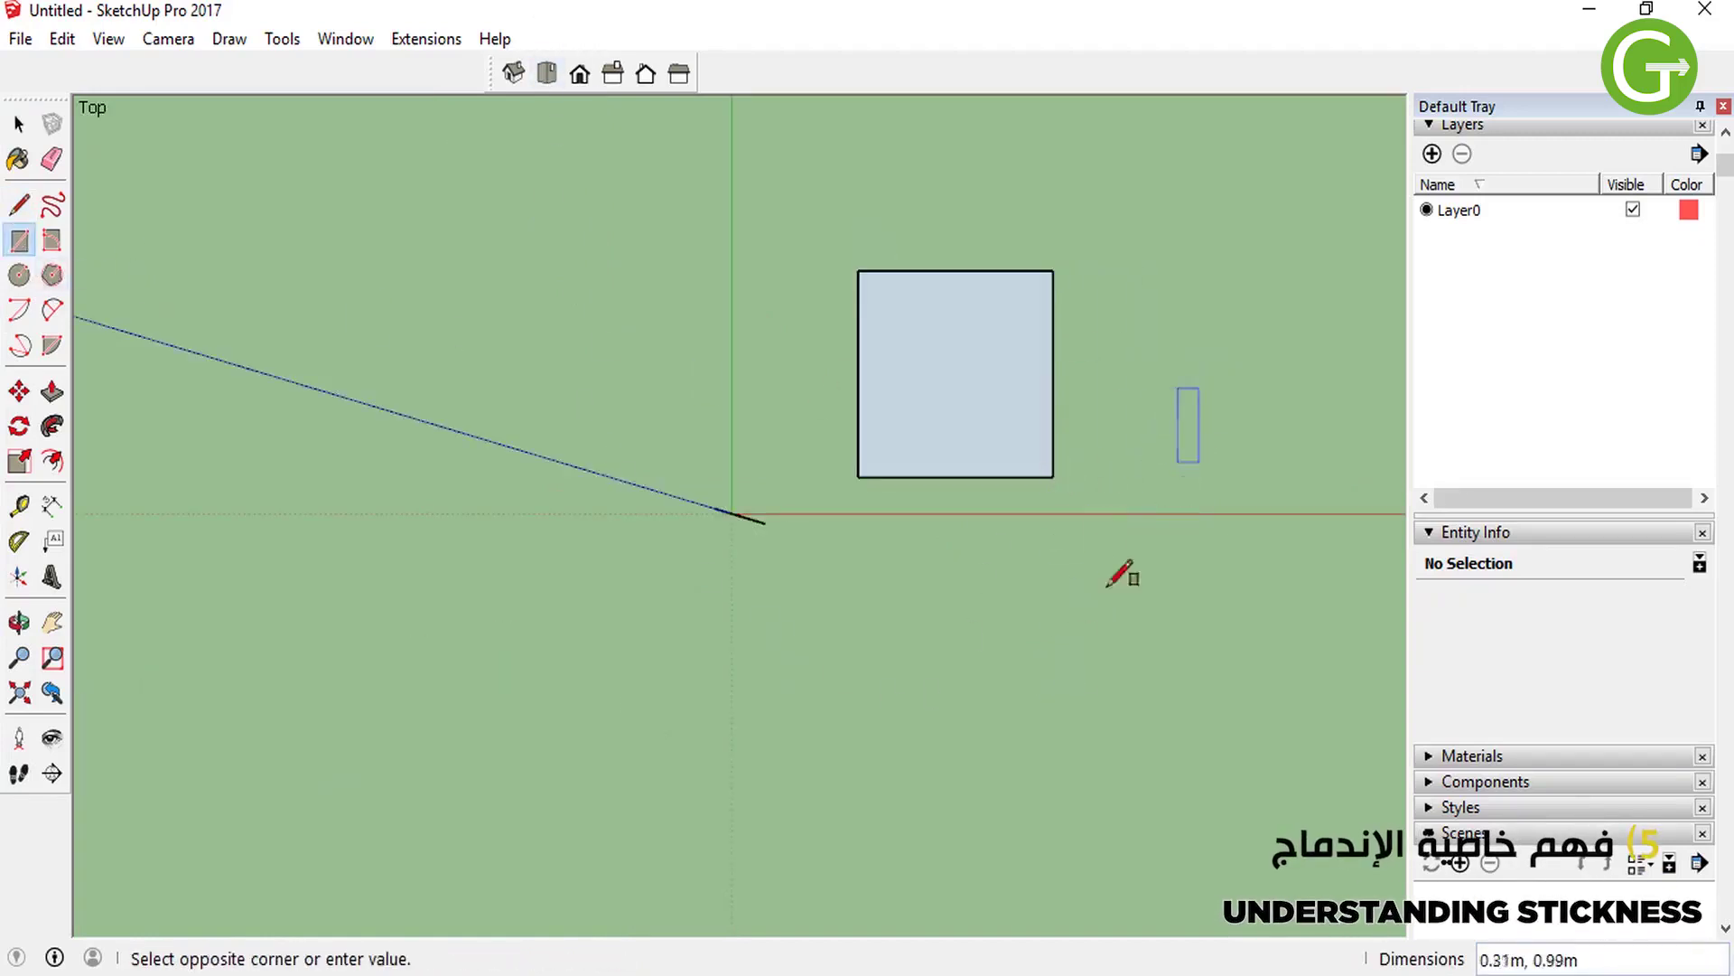
pyautogui.click(990, 641)
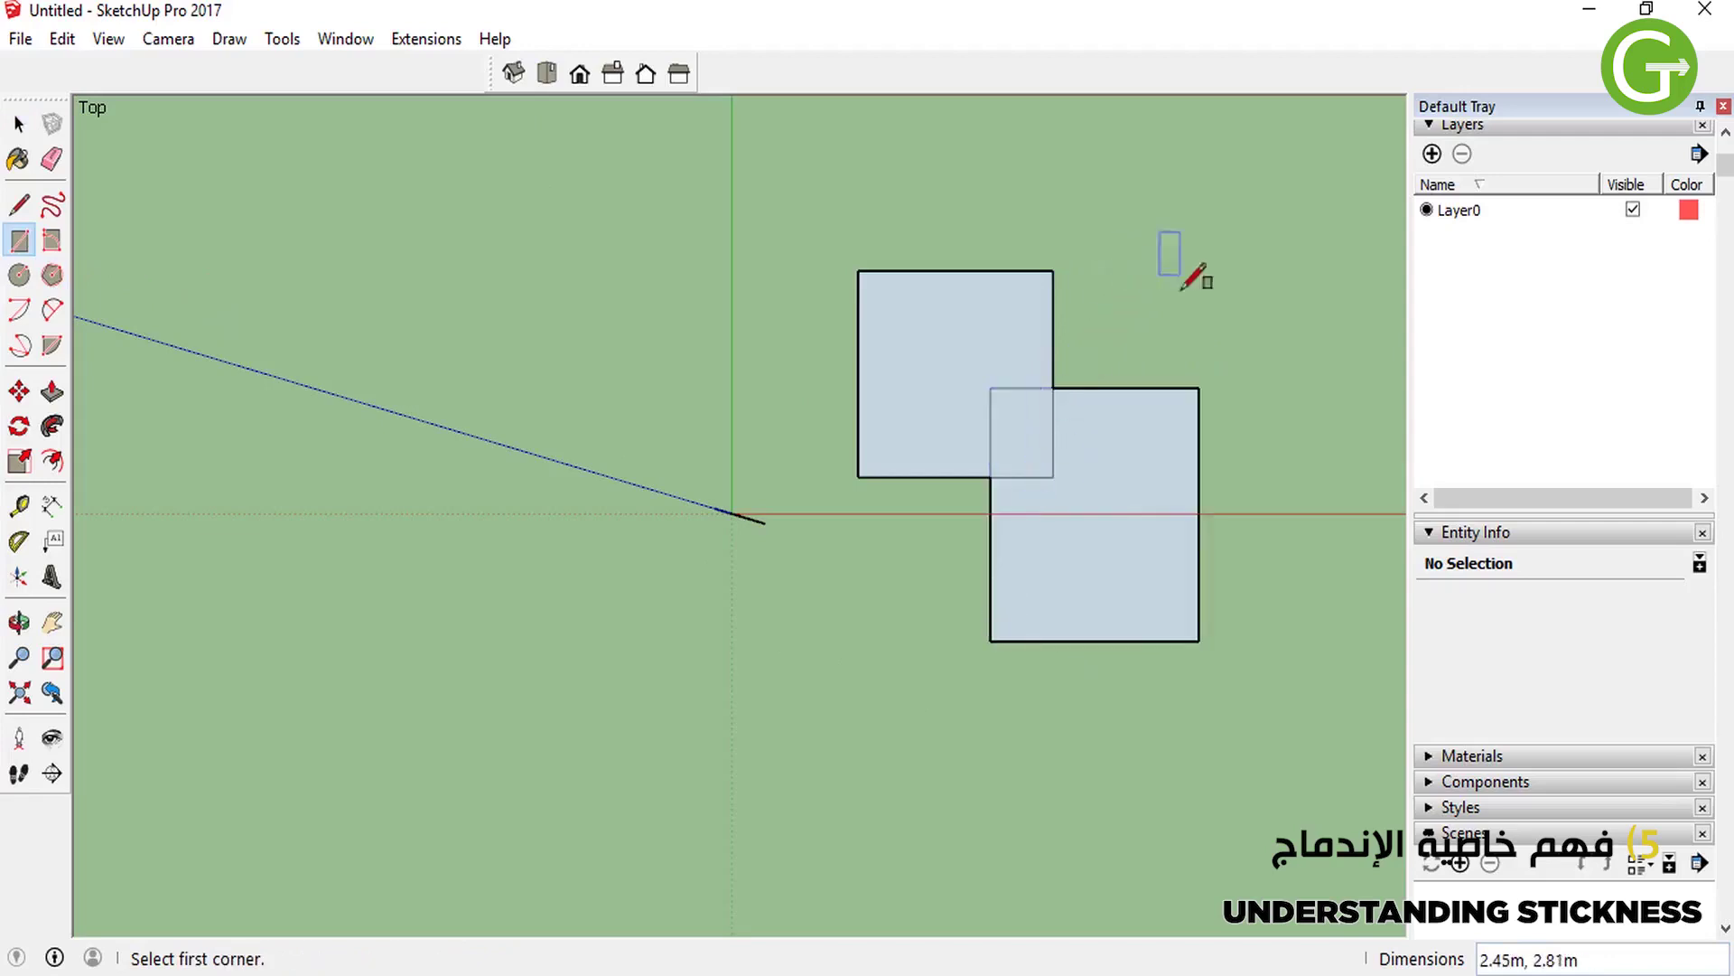
pyautogui.scroll(1, 1216, 461)
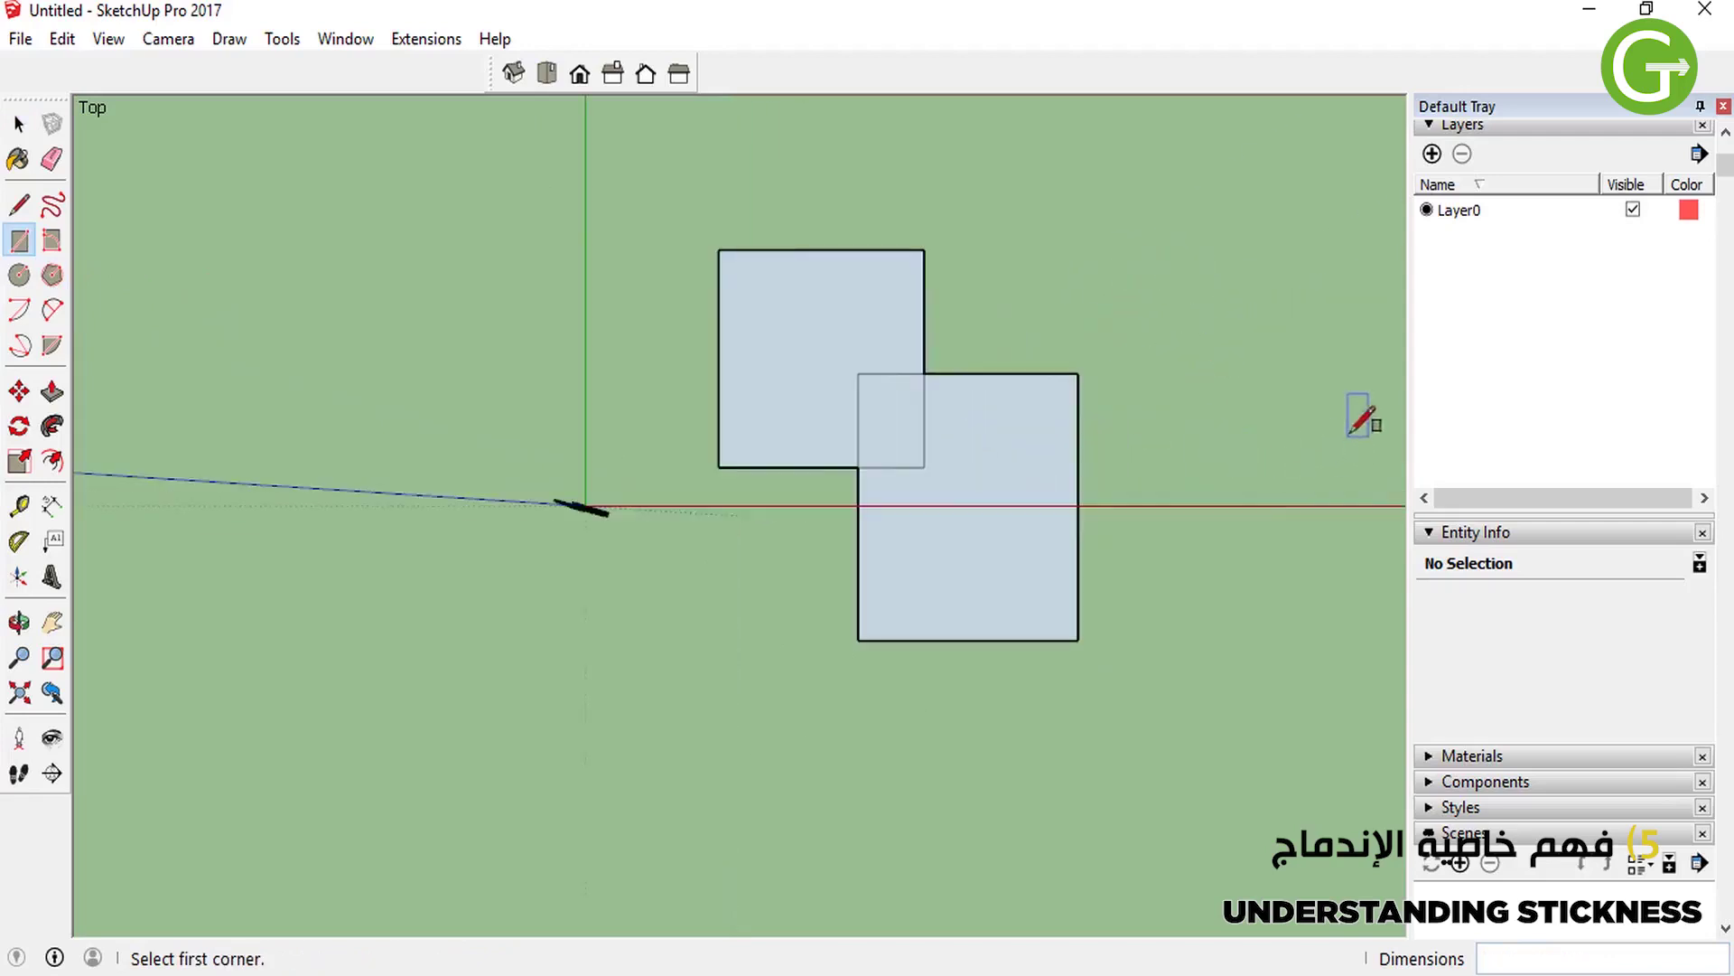
pyautogui.click(17, 280)
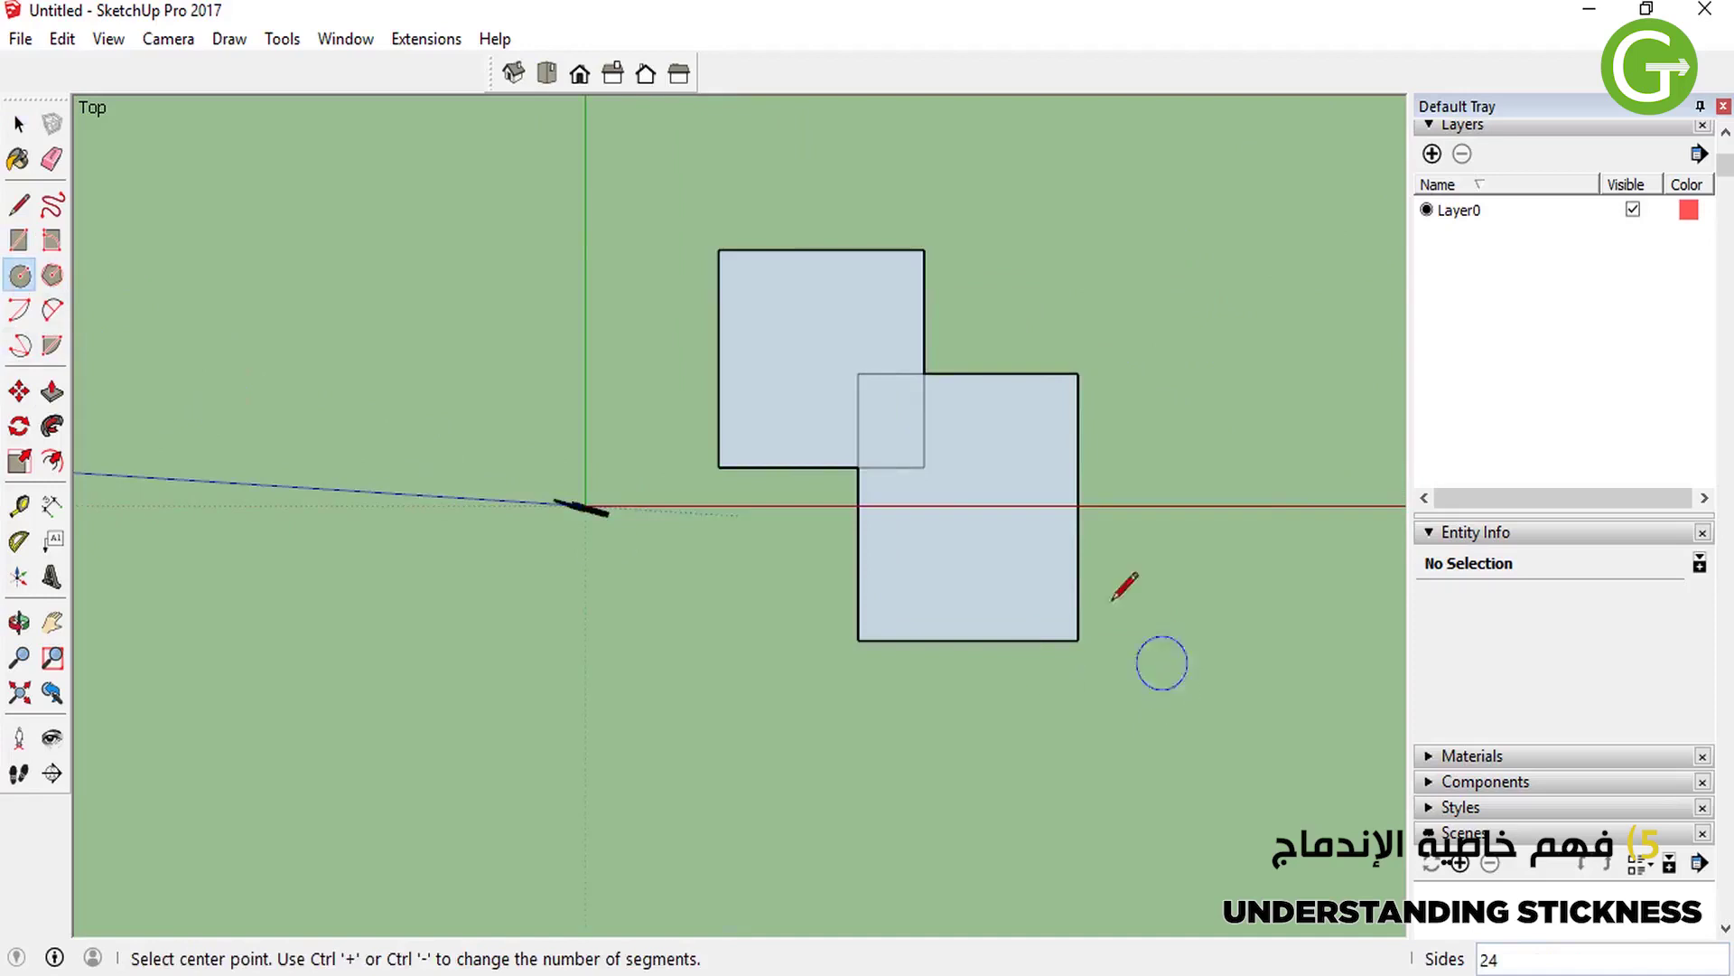
pyautogui.click(967, 640)
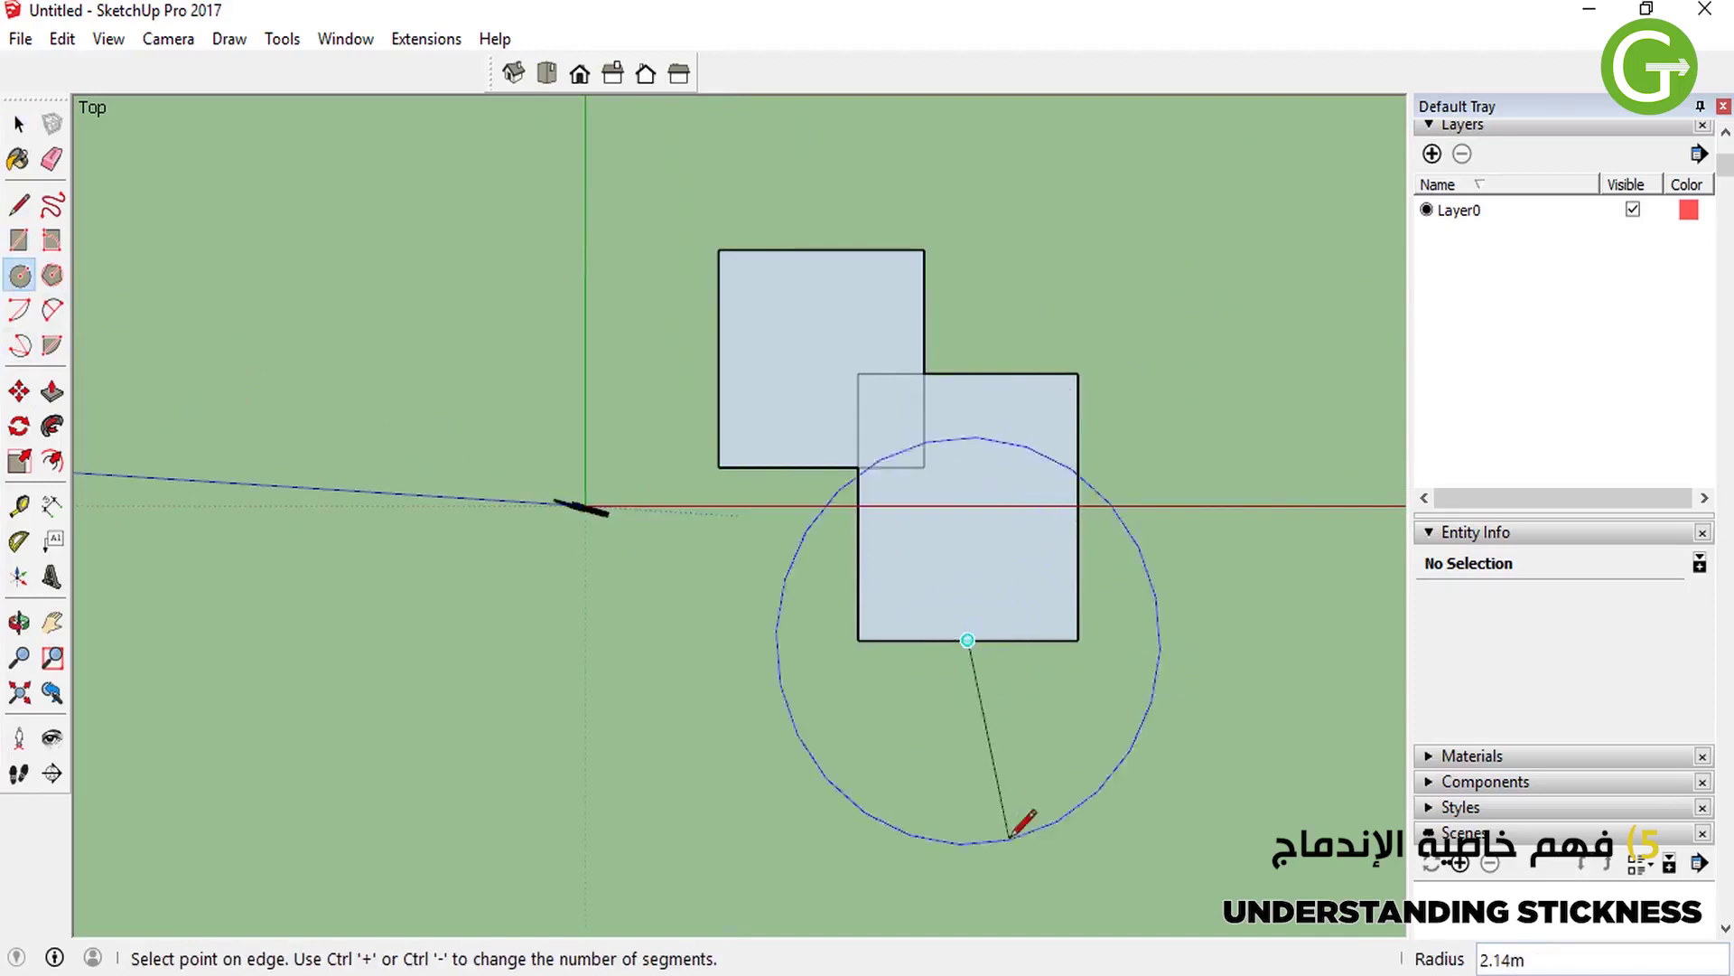
pyautogui.click(998, 716)
pyautogui.press('space')
# Erase the inner edges to merge the shapes, then box-select the house's window.
pyautogui.press('r')
pyautogui.press('e')
pyautogui.moveTo(998, 688)
pyautogui.mouseDown()
pyautogui.moveTo(899, 454)
pyautogui.moveTo(933, 399)
pyautogui.moveTo(838, 435)
pyautogui.mouseUp()
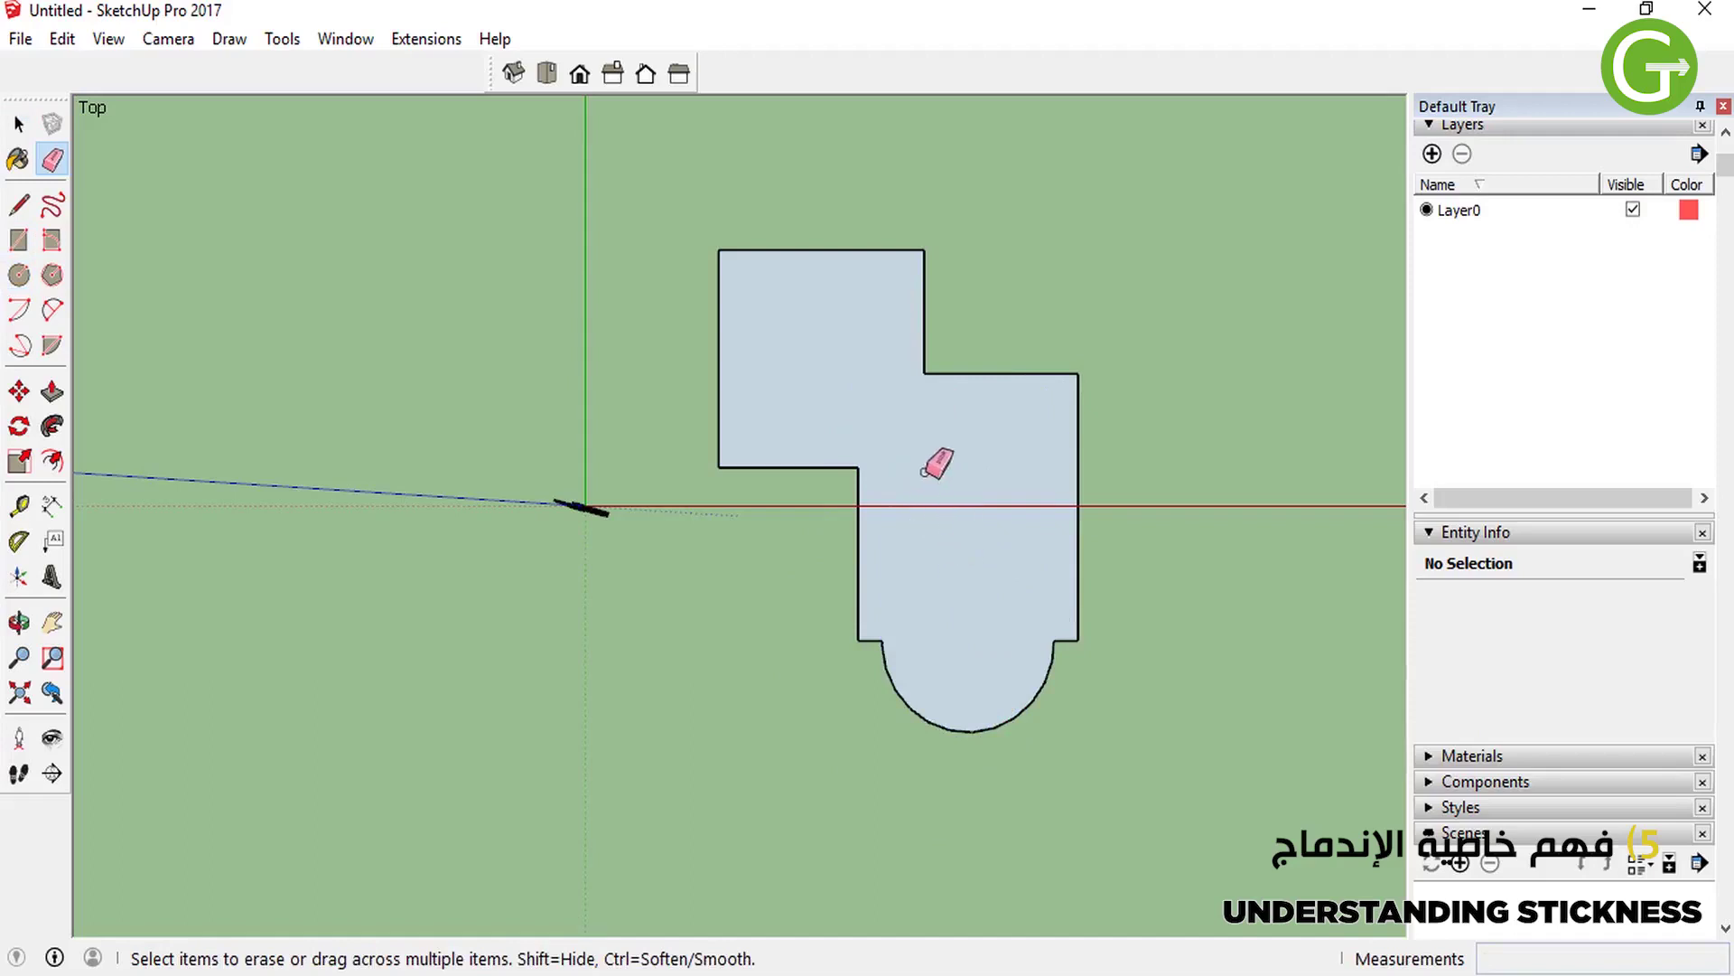
pyautogui.moveTo(990, 565); pyautogui.dragTo(1069, 166, button='middle')
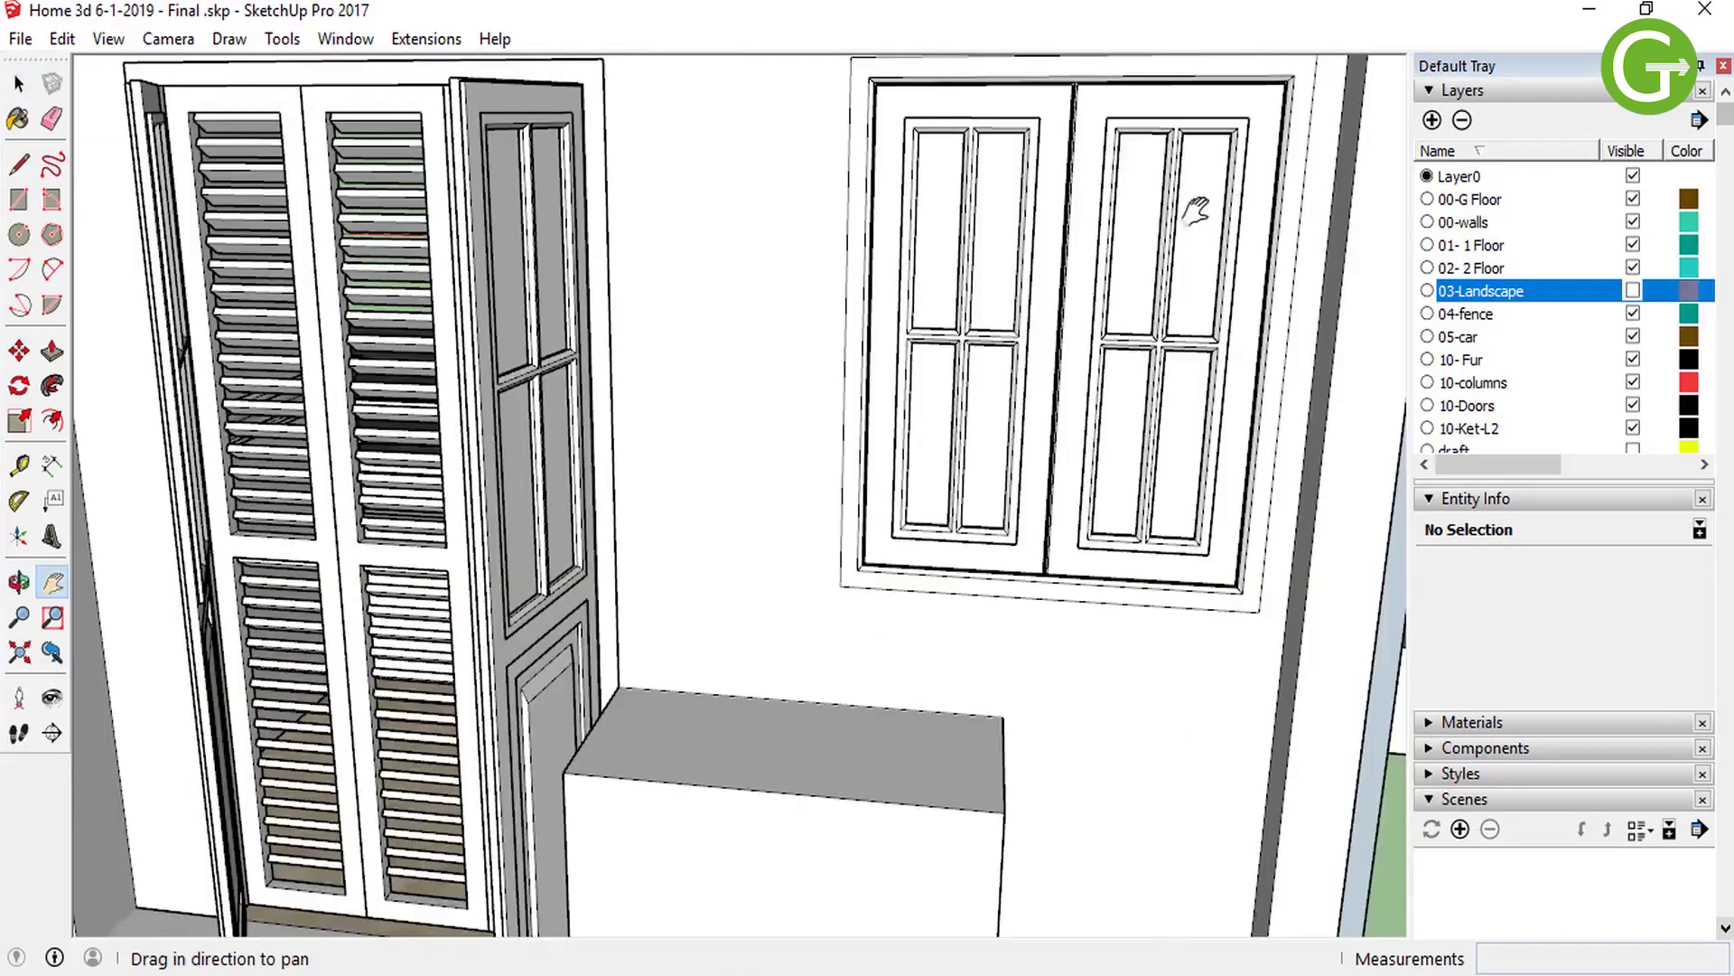
pyautogui.moveTo(1192, 194)
pyautogui.keyDown('shift'); pyautogui.mouseDown(button='middle')
pyautogui.moveTo(1162, 263)
pyautogui.moveTo(988, 127)
pyautogui.mouseUp(button='middle'); pyautogui.keyUp('shift')
pyautogui.moveTo(840, 125)
pyautogui.mouseDown()
pyautogui.moveTo(1331, 730)
pyautogui.moveTo(1313, 729)
pyautogui.mouseUp()
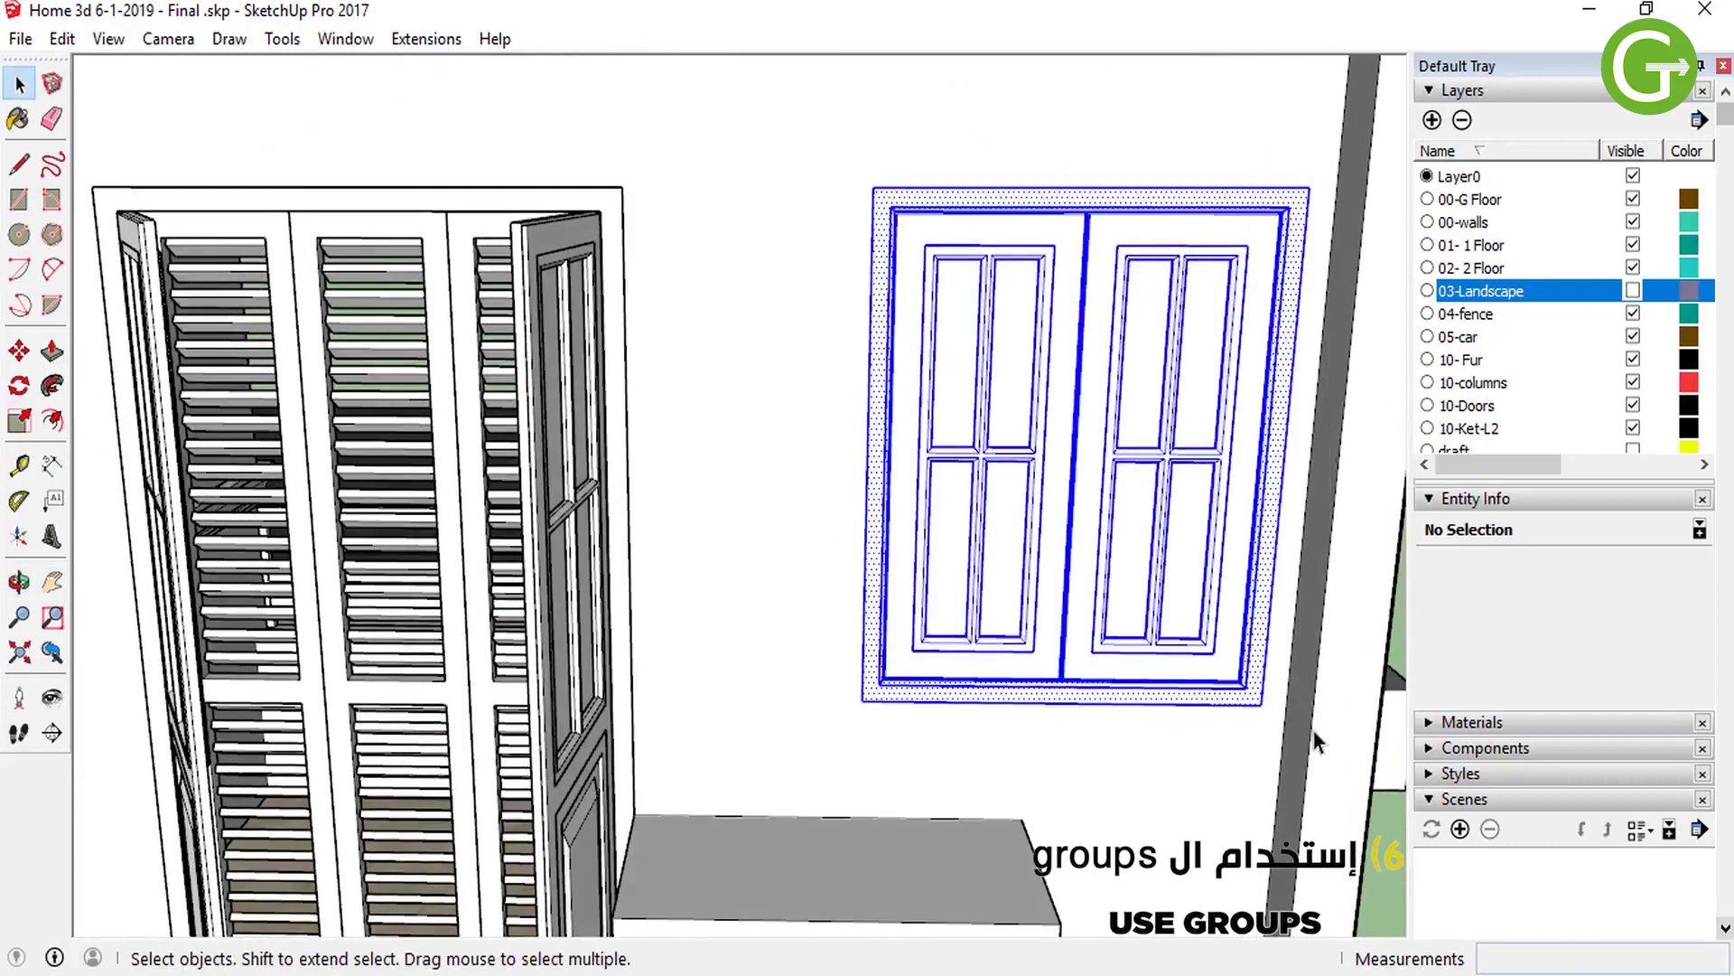
# Select the shuttered window group and move it along the wall with Move.
pyautogui.press('m')
pyautogui.click(1024, 679)
pyautogui.moveTo(1024, 680); pyautogui.dragTo(1129, 813, button='middle')
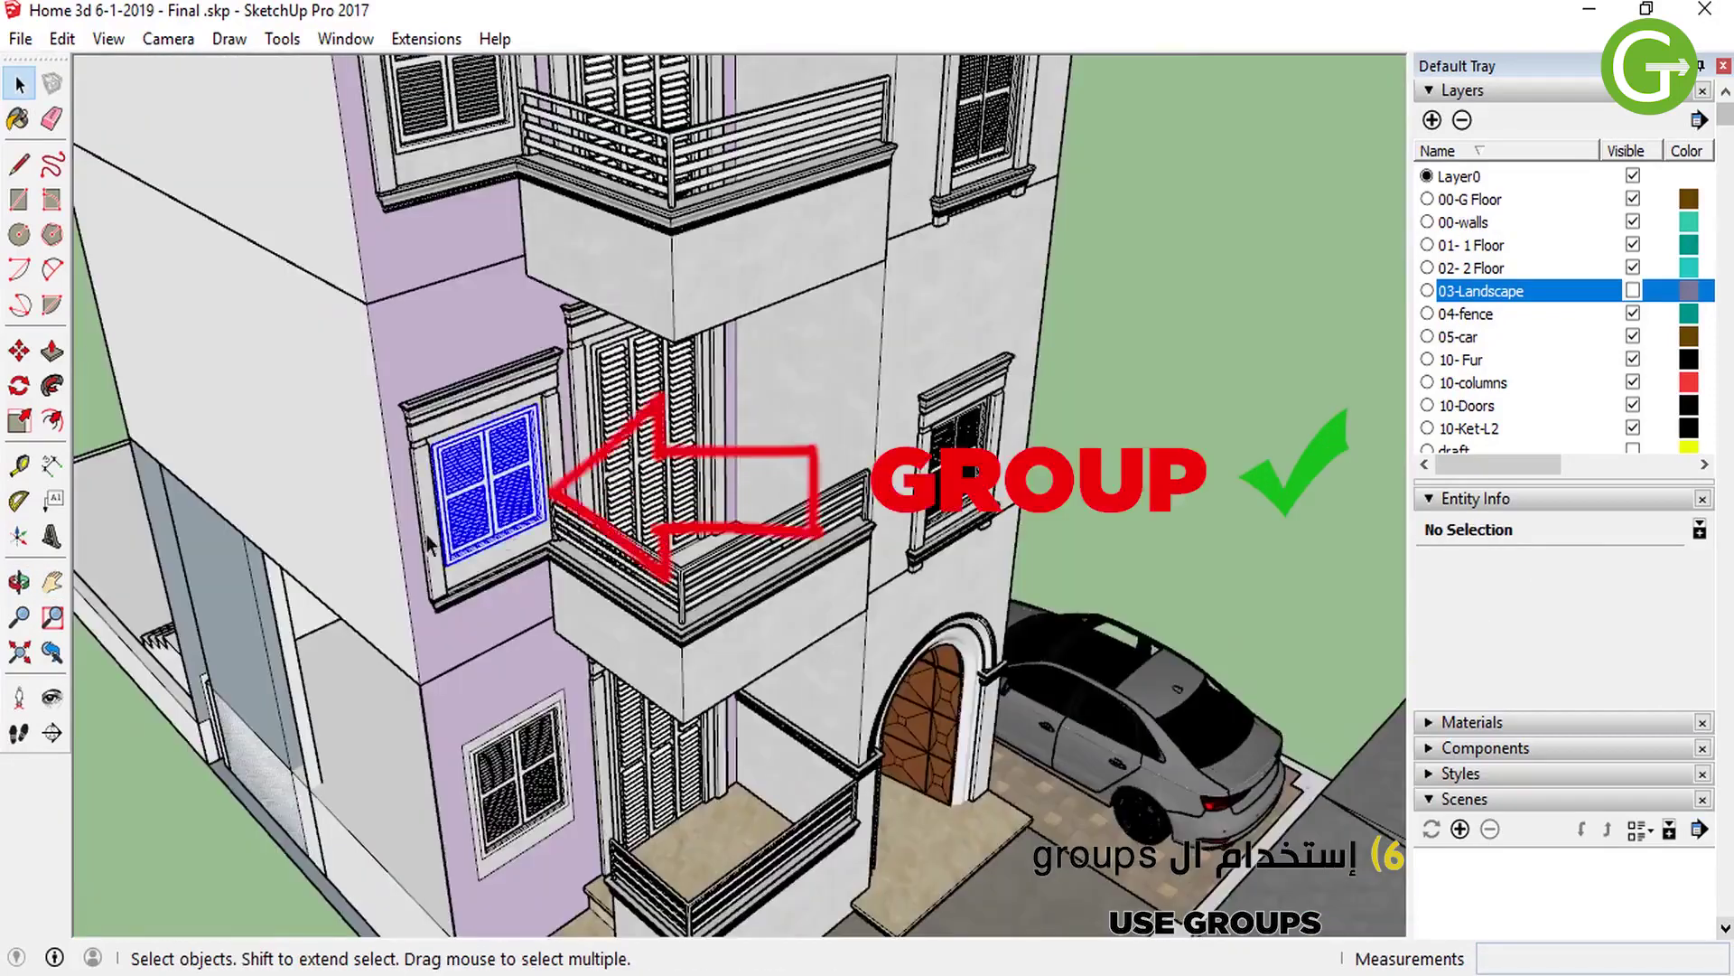
pyautogui.click(430, 544)
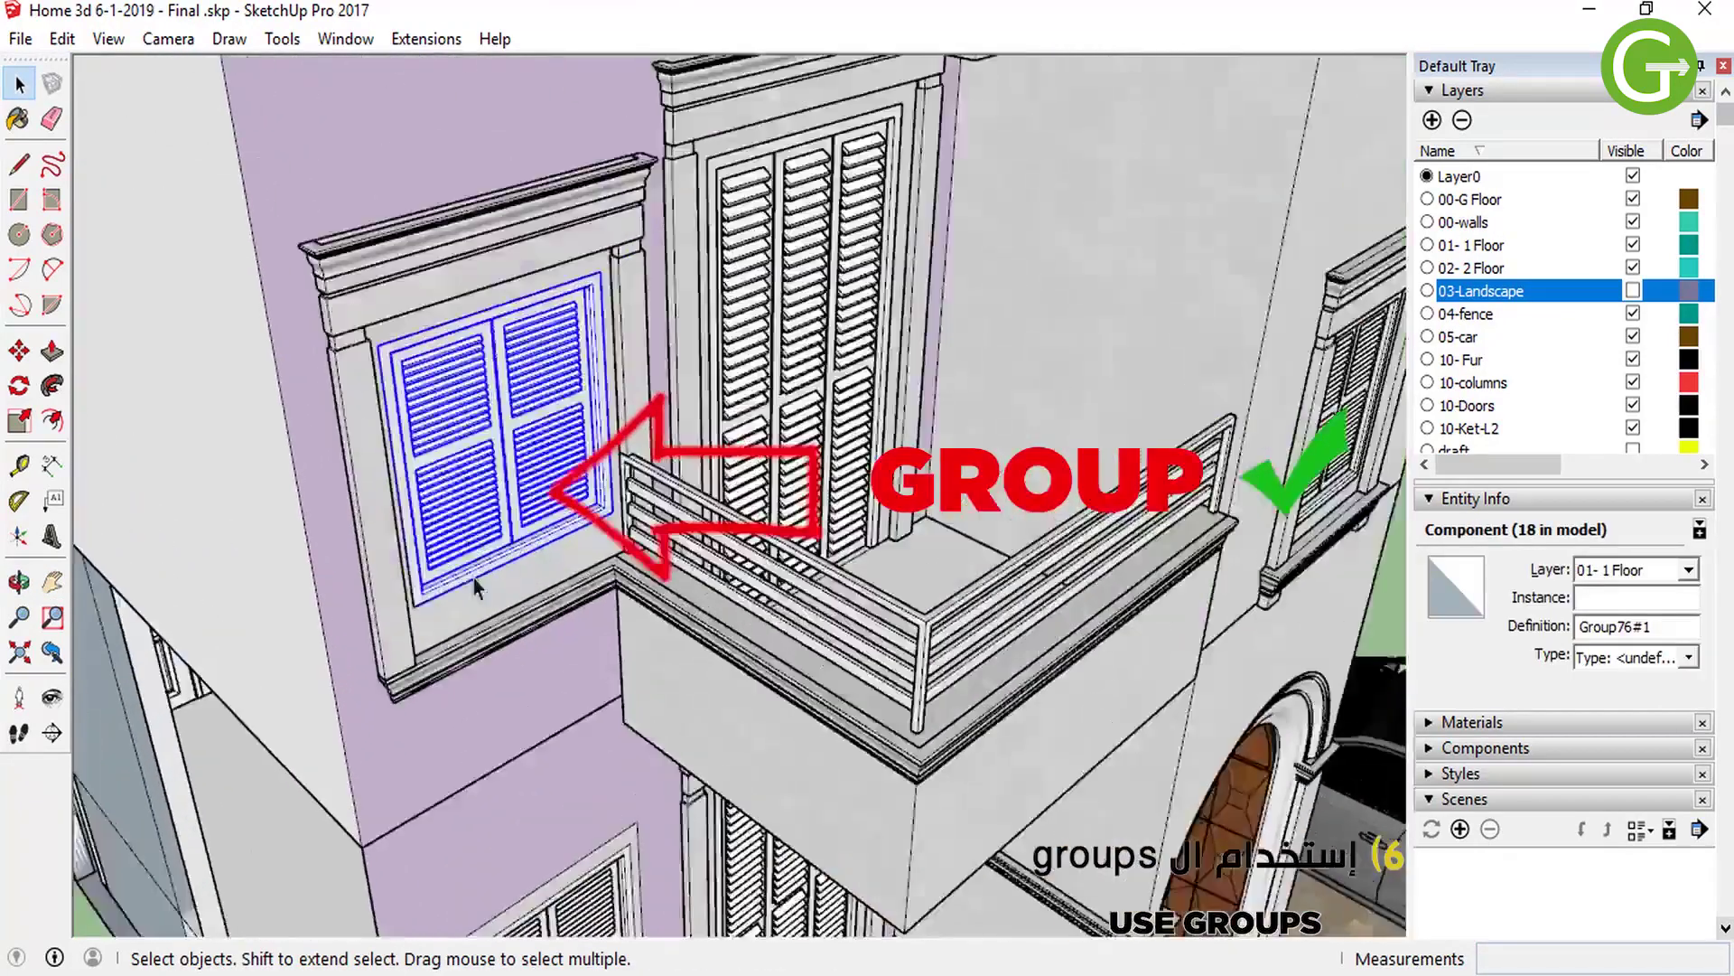
pyautogui.scroll(5, 470, 569)
pyautogui.press('m')
pyautogui.scroll(-3, 411, 596)
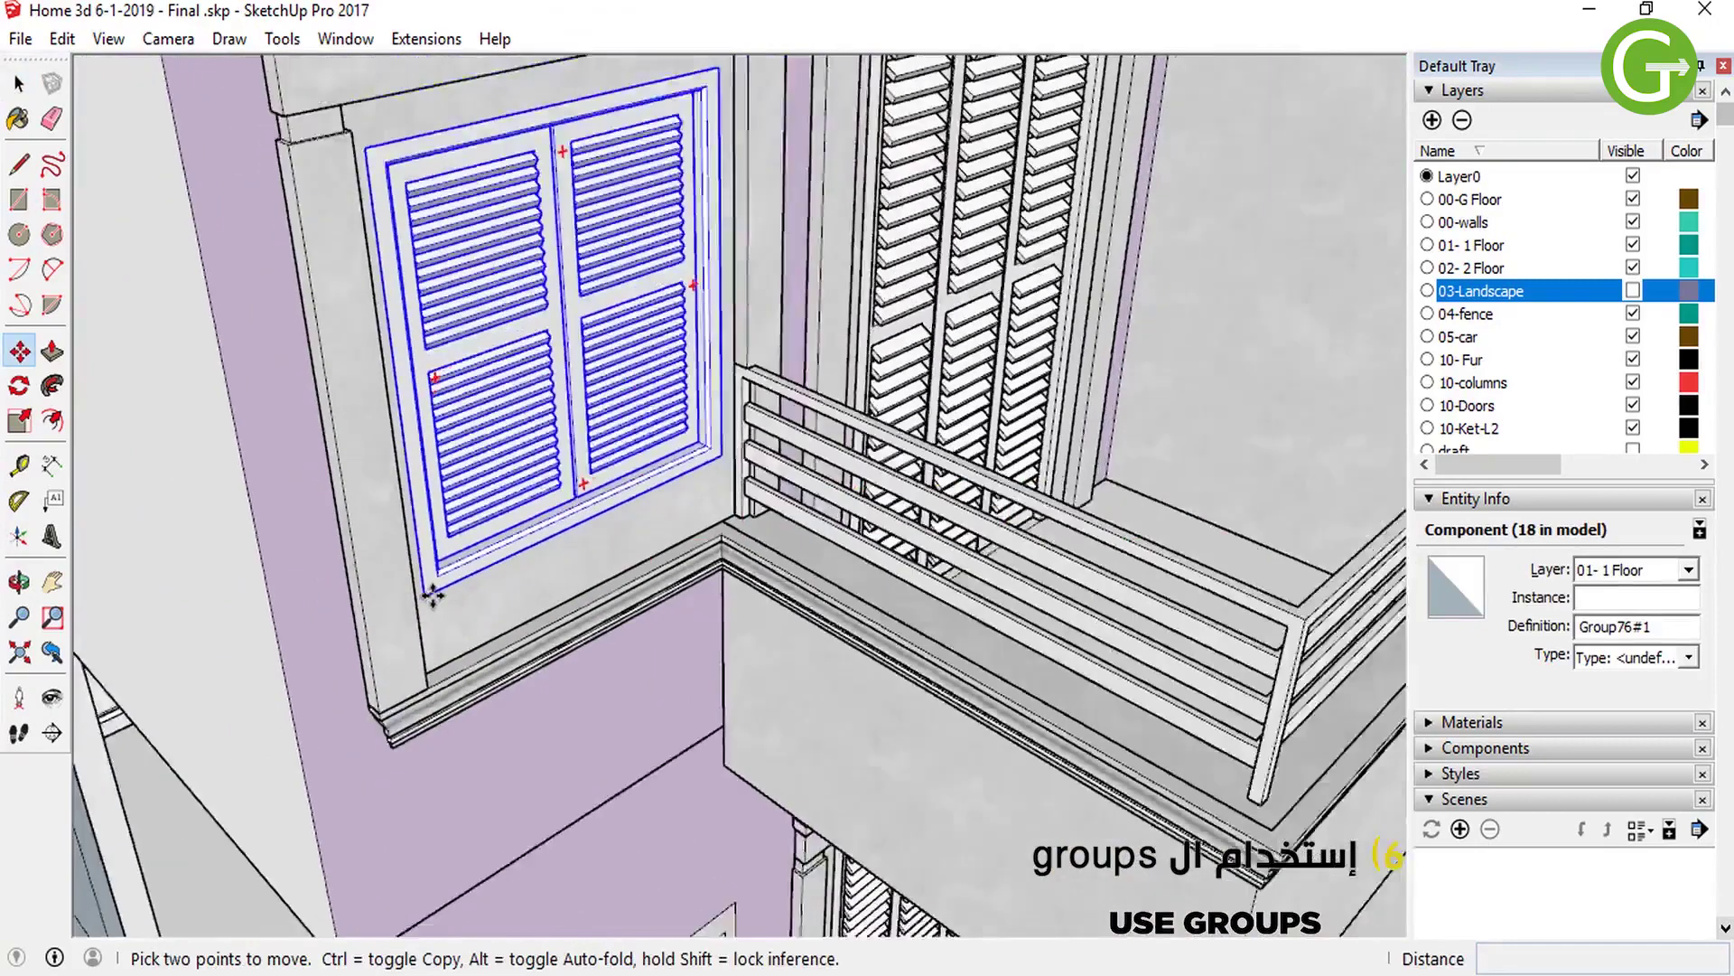
pyautogui.click(415, 591)
pyautogui.scroll(-3, 416, 591)
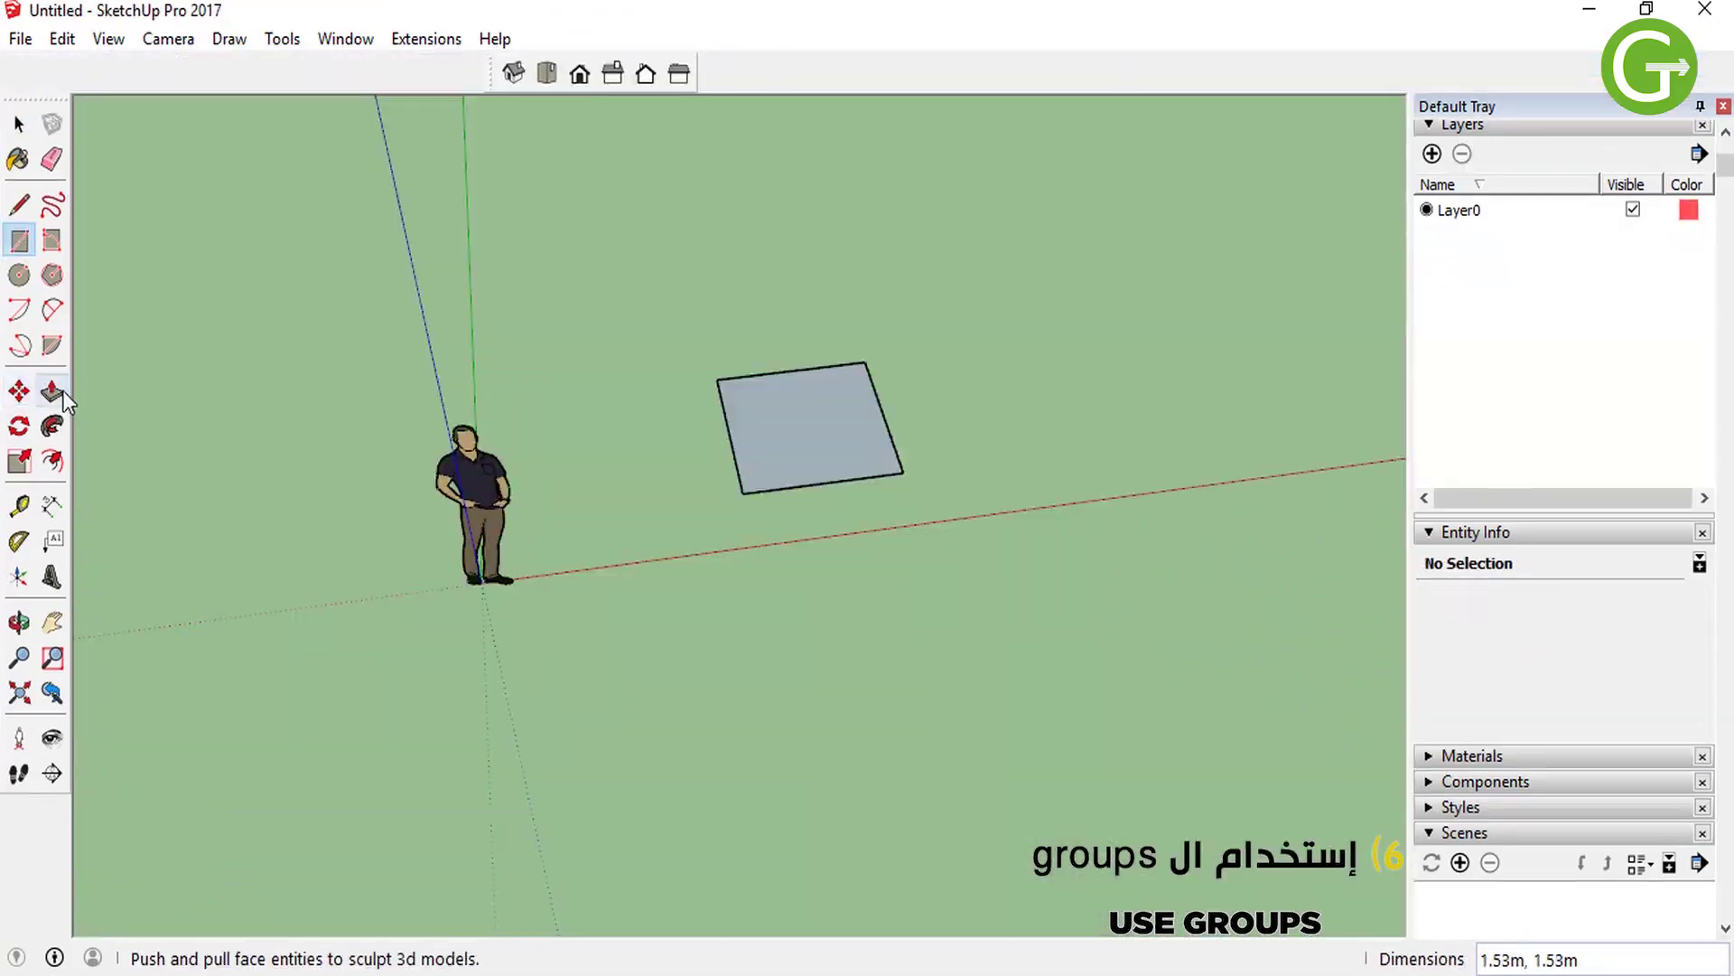
# Push the square up into a cube and make the cube a component.
pyautogui.click(52, 391)
pyautogui.moveTo(774, 406); pyautogui.dragTo(773, 327)
pyautogui.press('space')
pyautogui.tripleClick(777, 334)
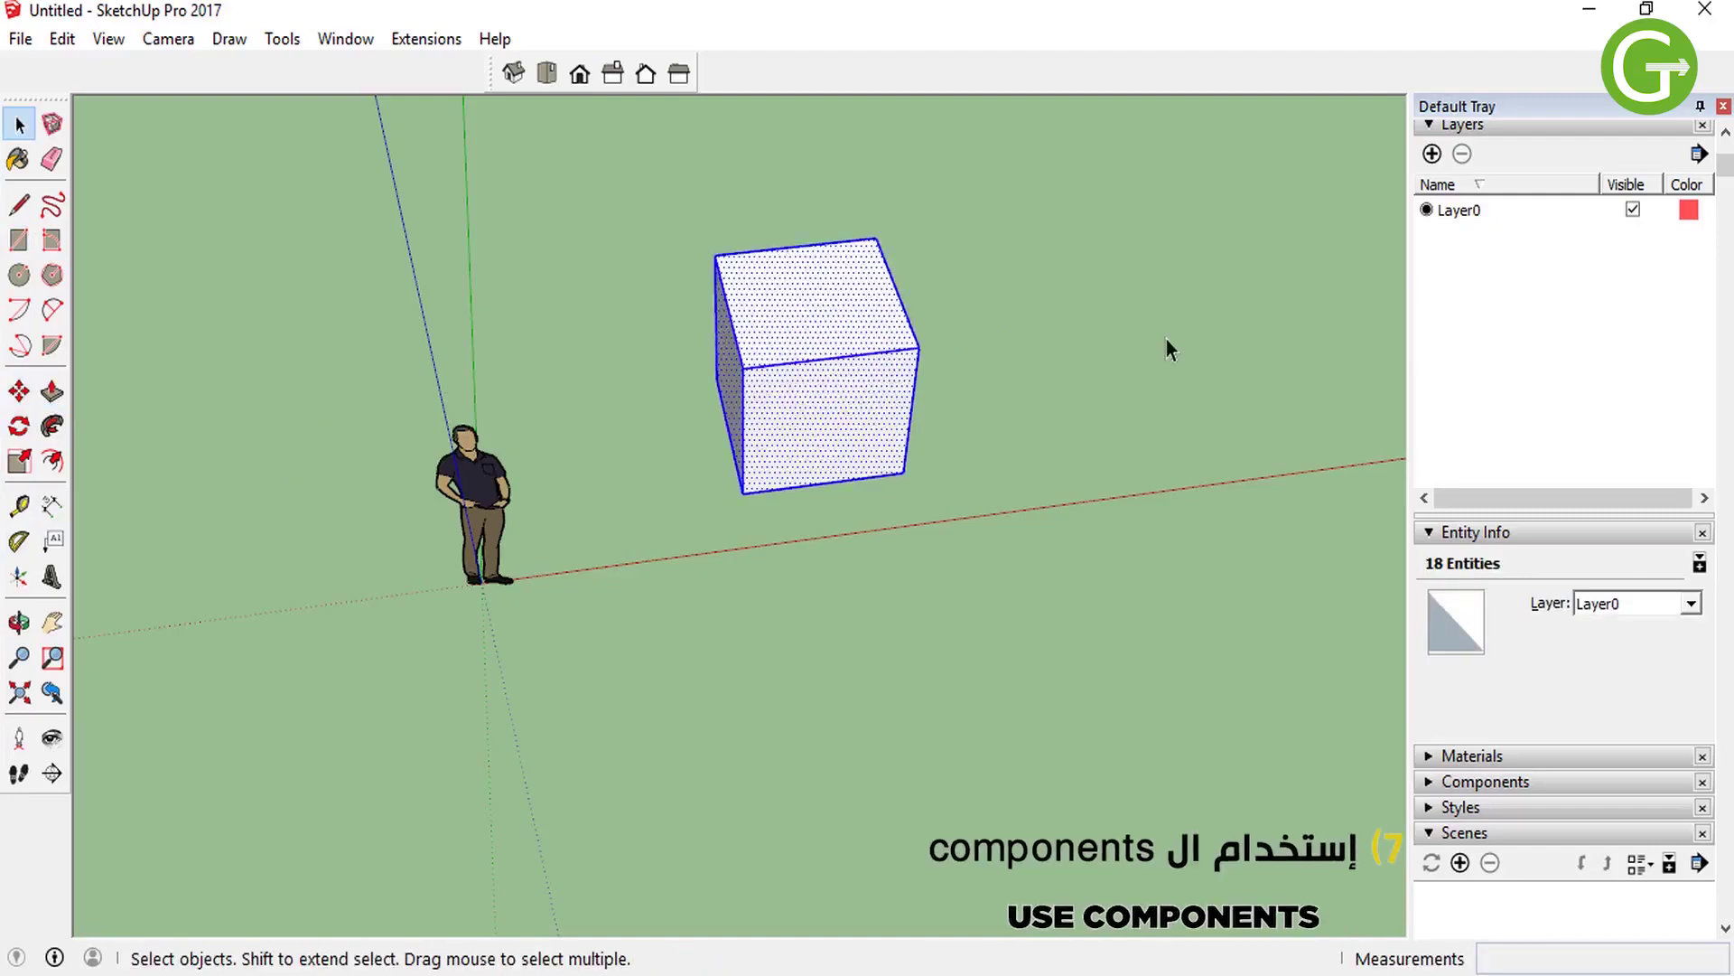
pyautogui.press('g')
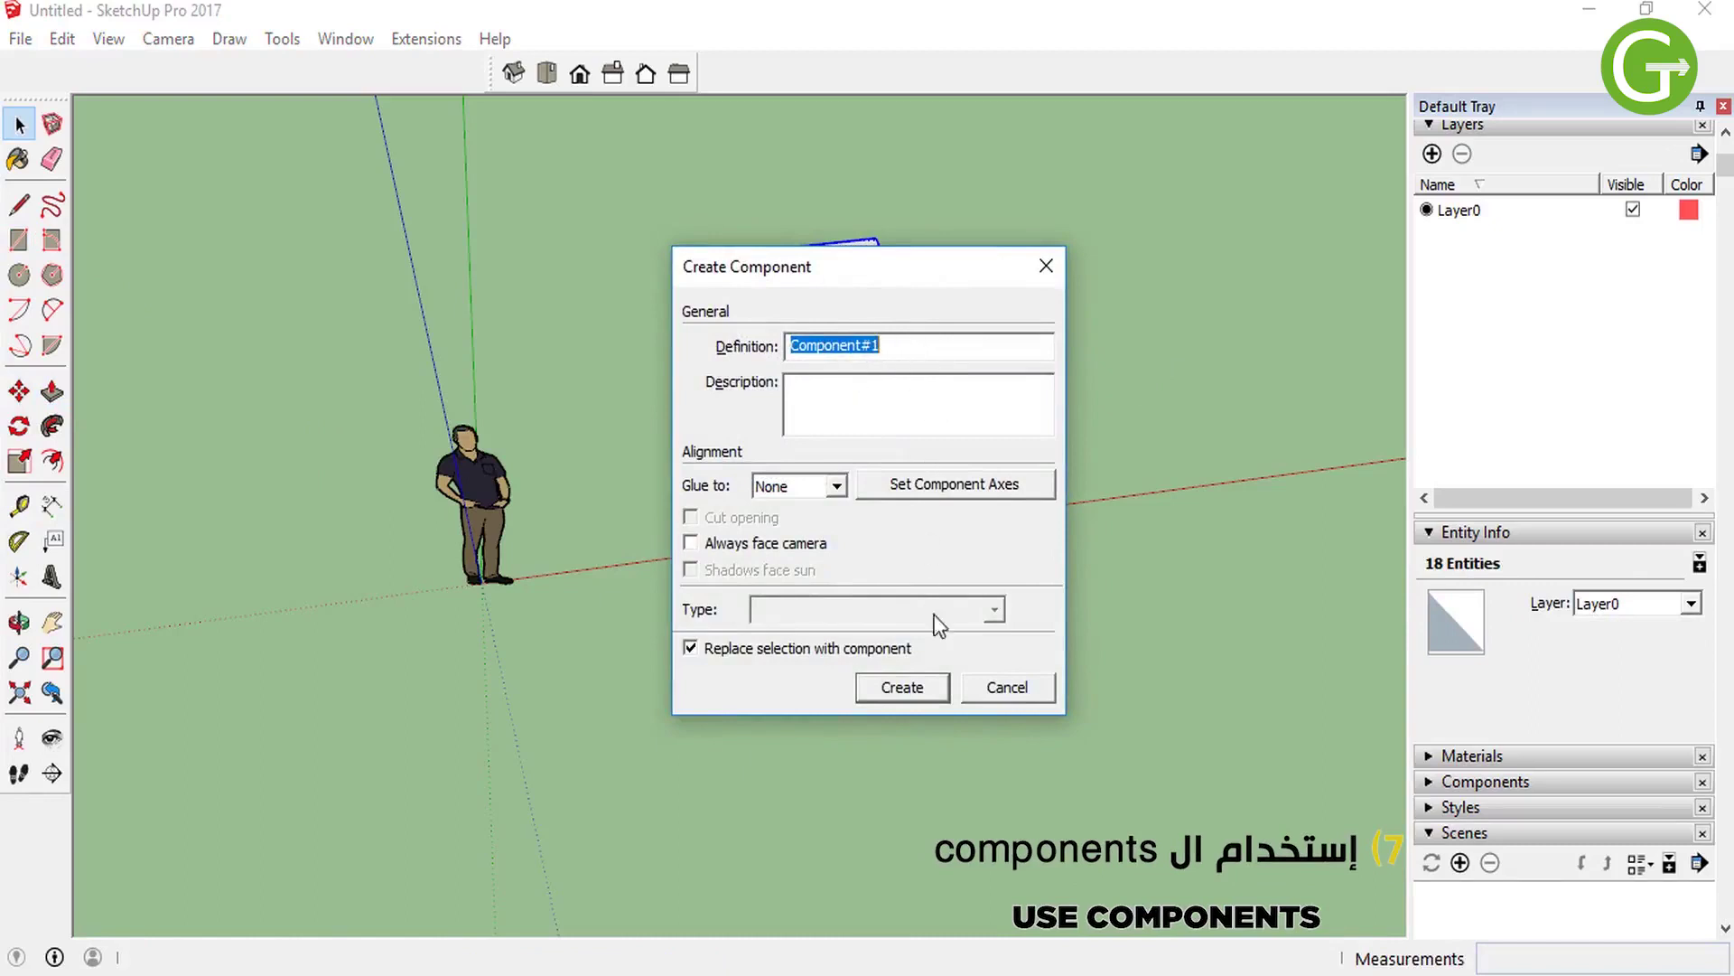
pyautogui.click(908, 691)
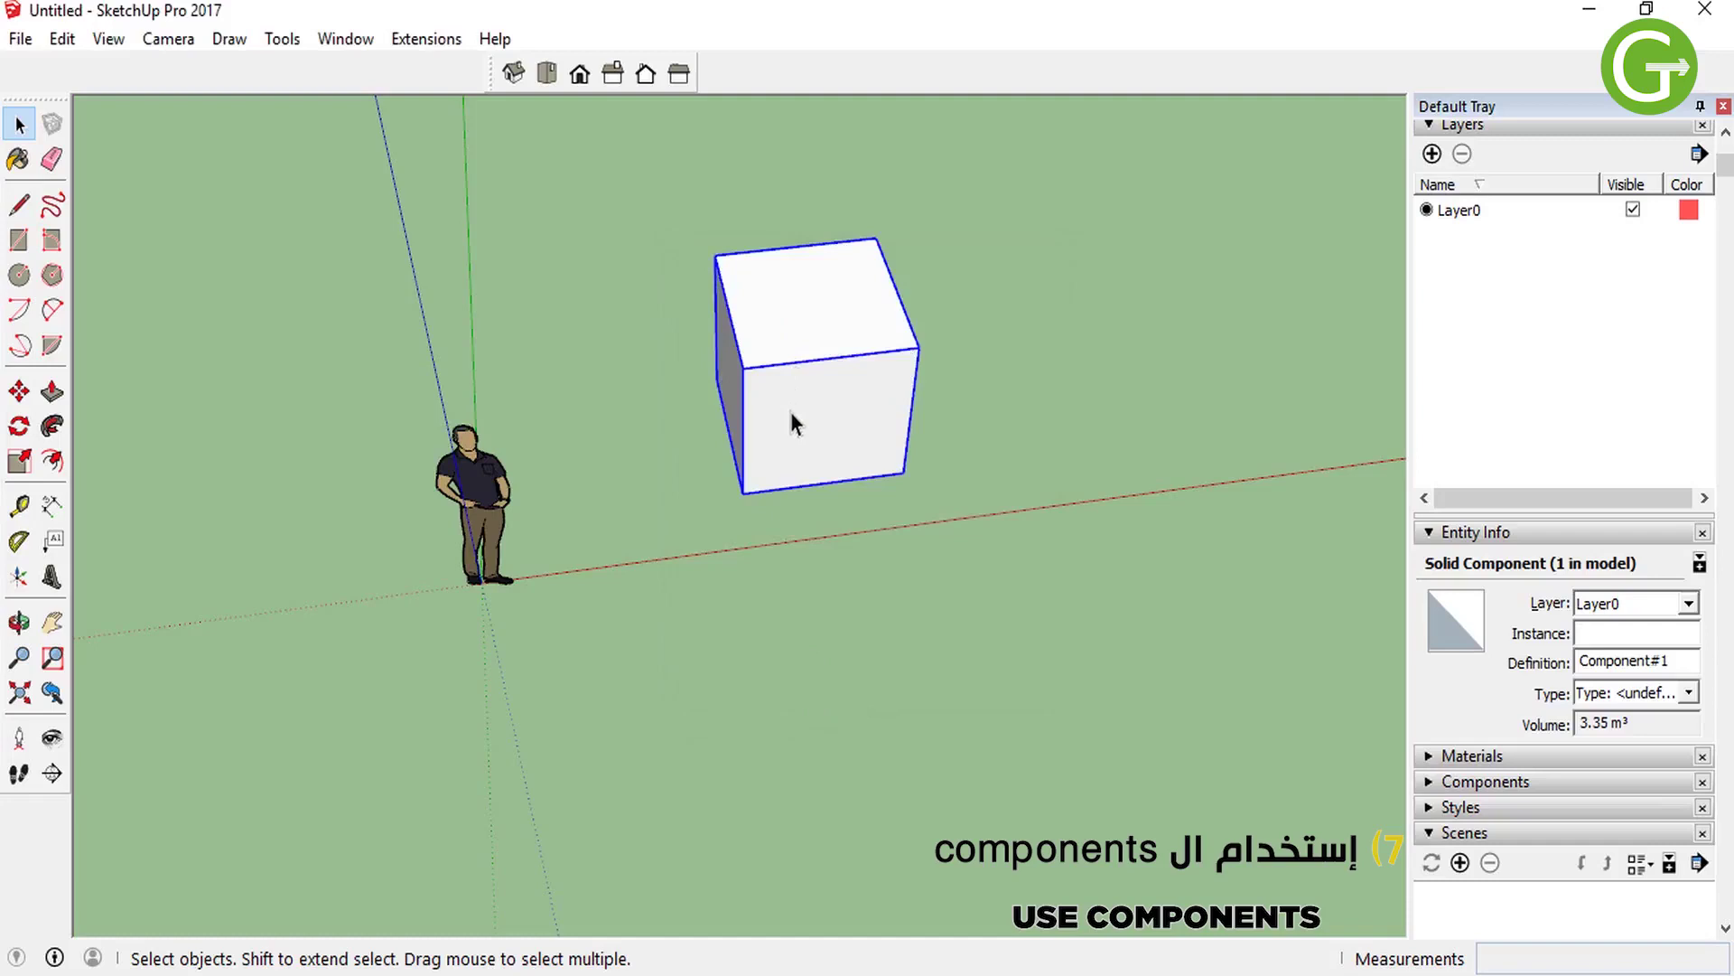
# Copy the cube component to the right with Move and Ctrl.
pyautogui.press('m')
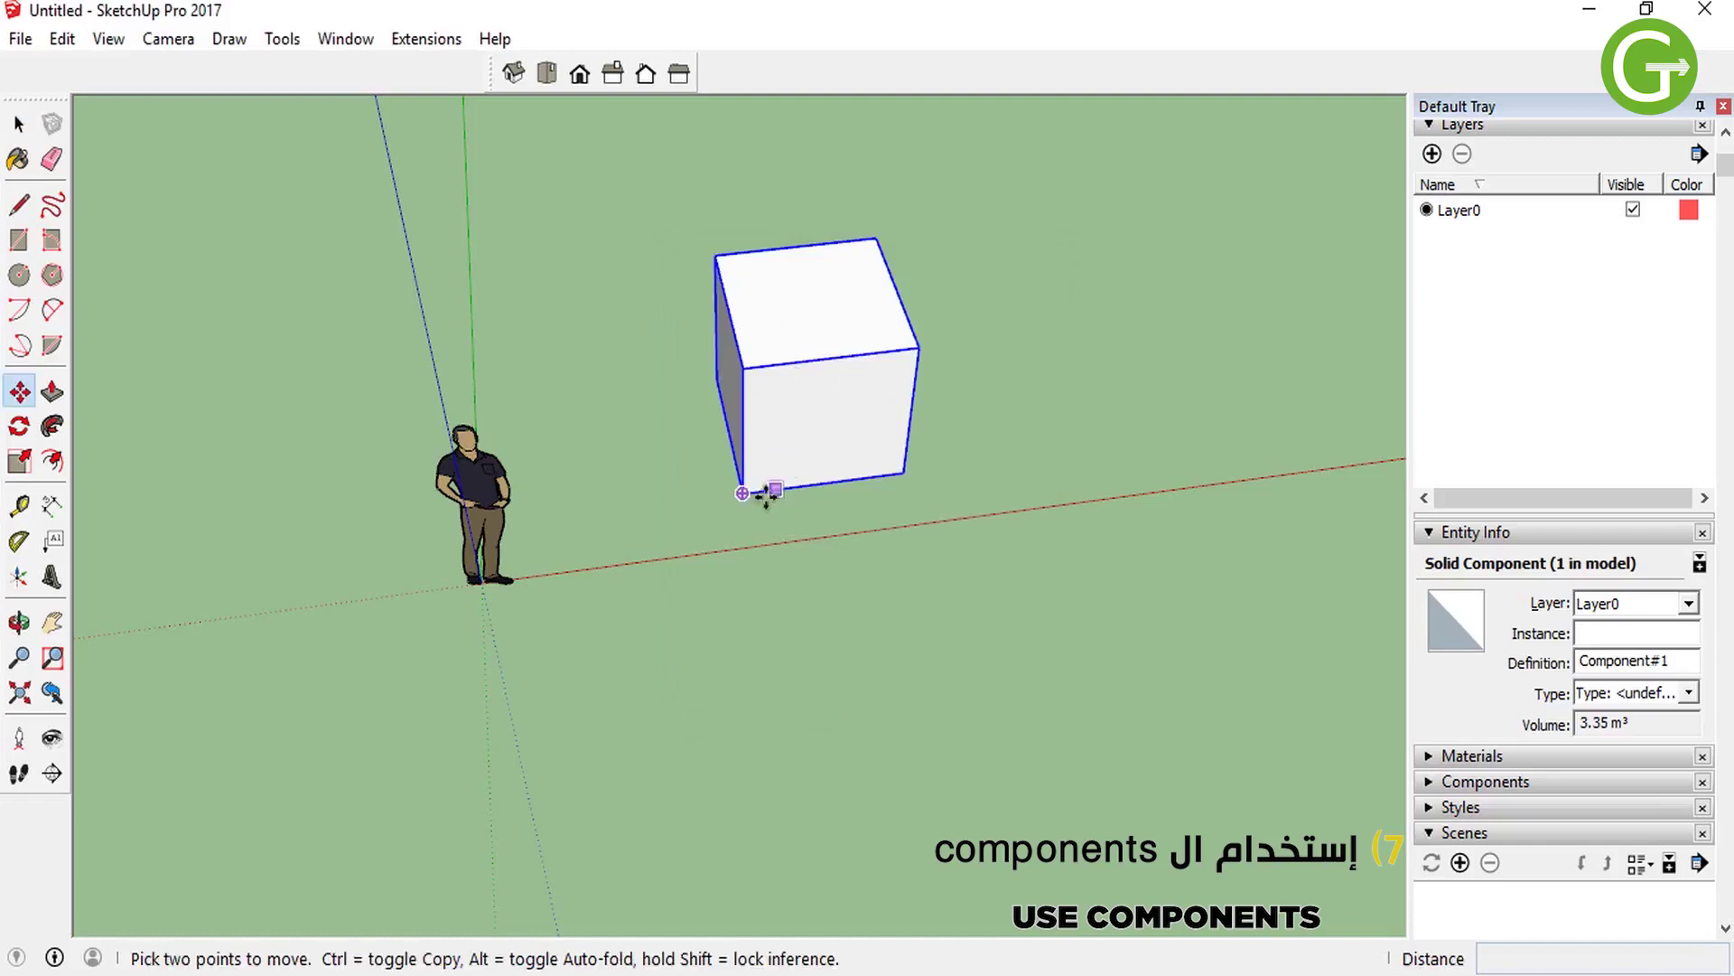
pyautogui.click(742, 492)
pyautogui.press('ctrl')
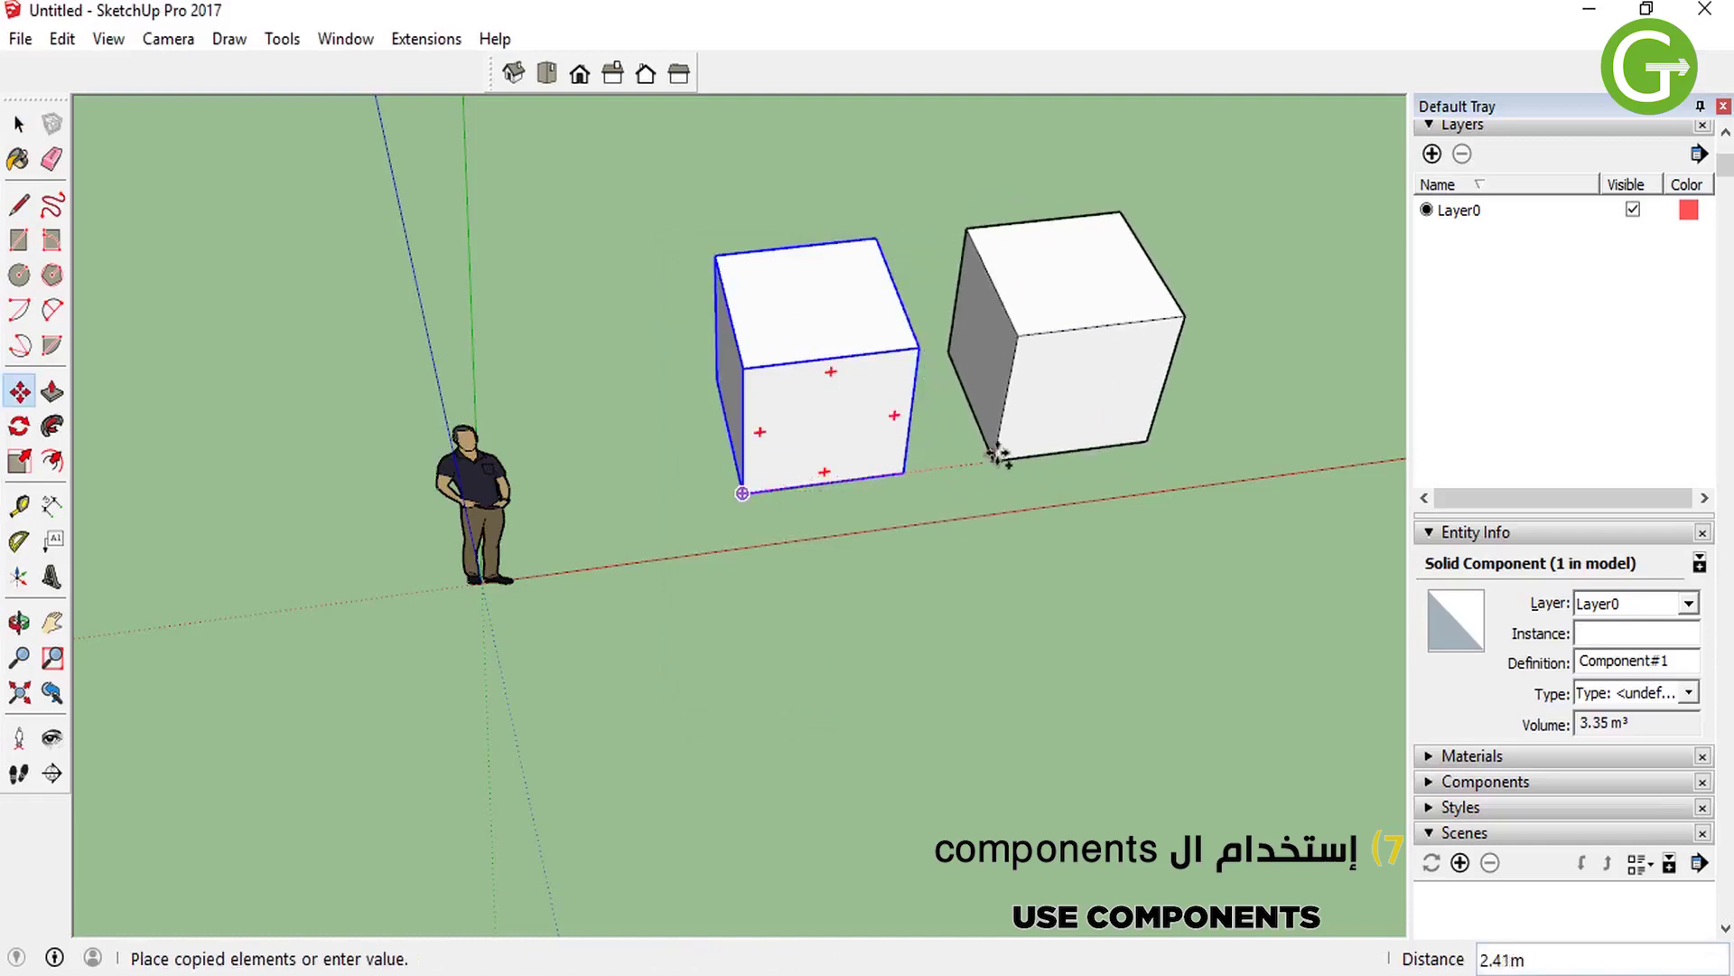
pyautogui.click(1000, 459)
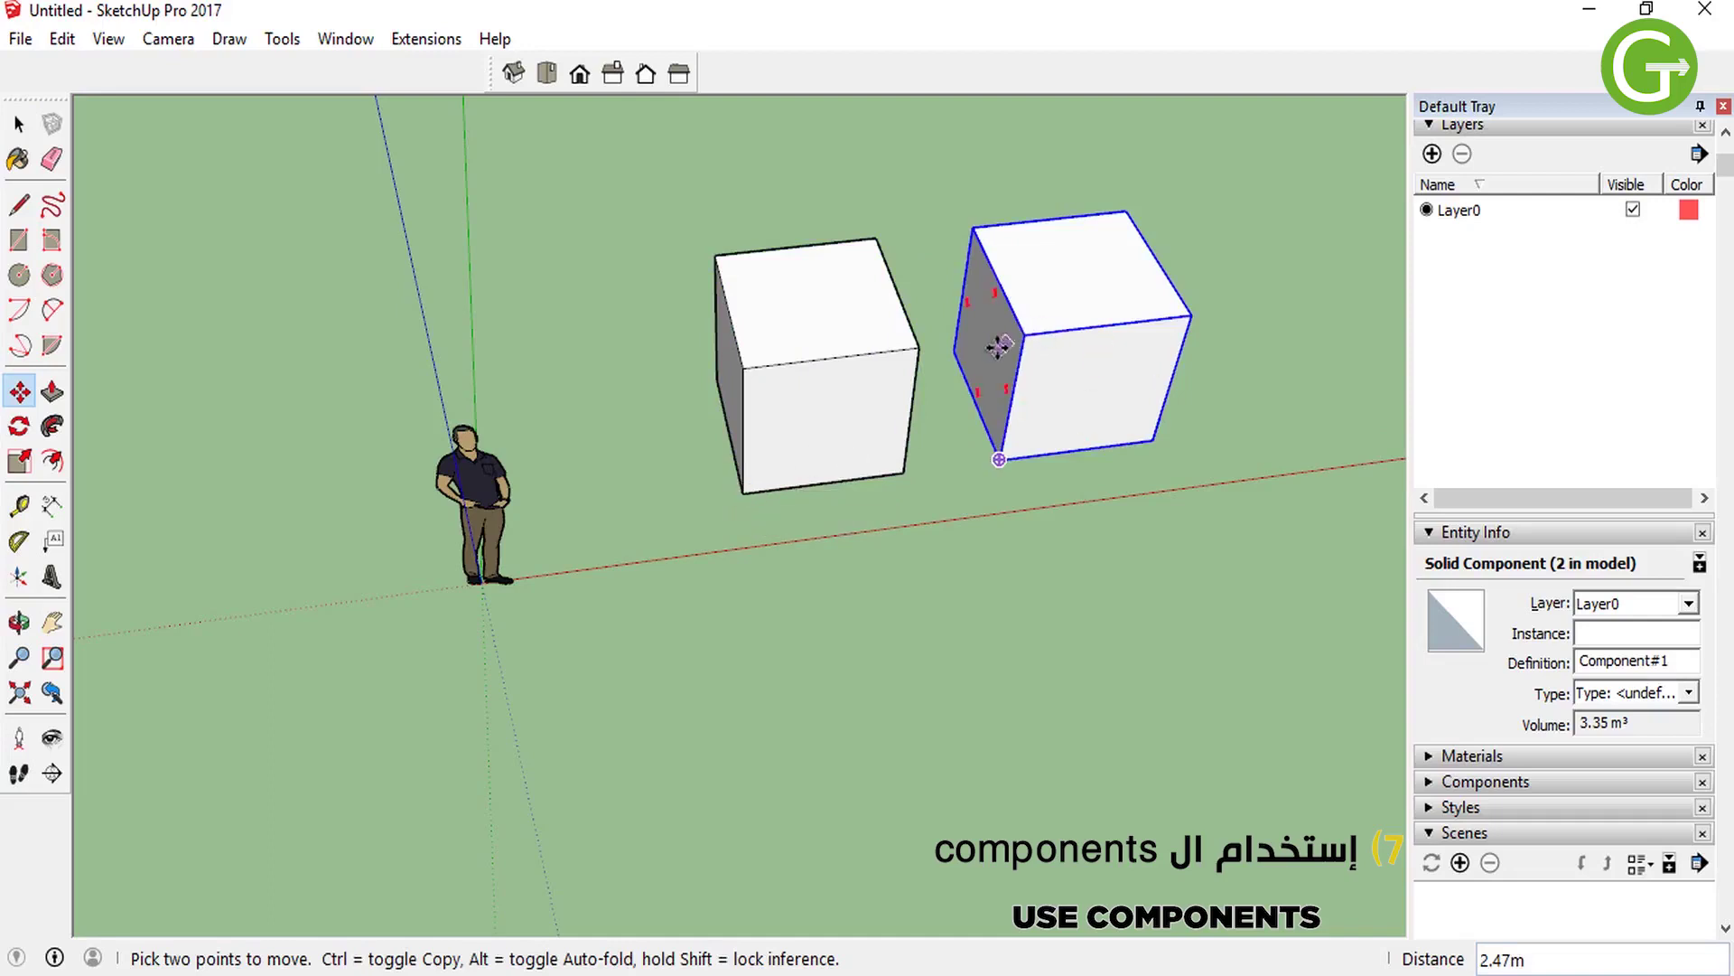
# Edit the copy and move its top edge down, turning both cubes into wedges.
pyautogui.press('space')
pyautogui.doubleClick(1059, 356)
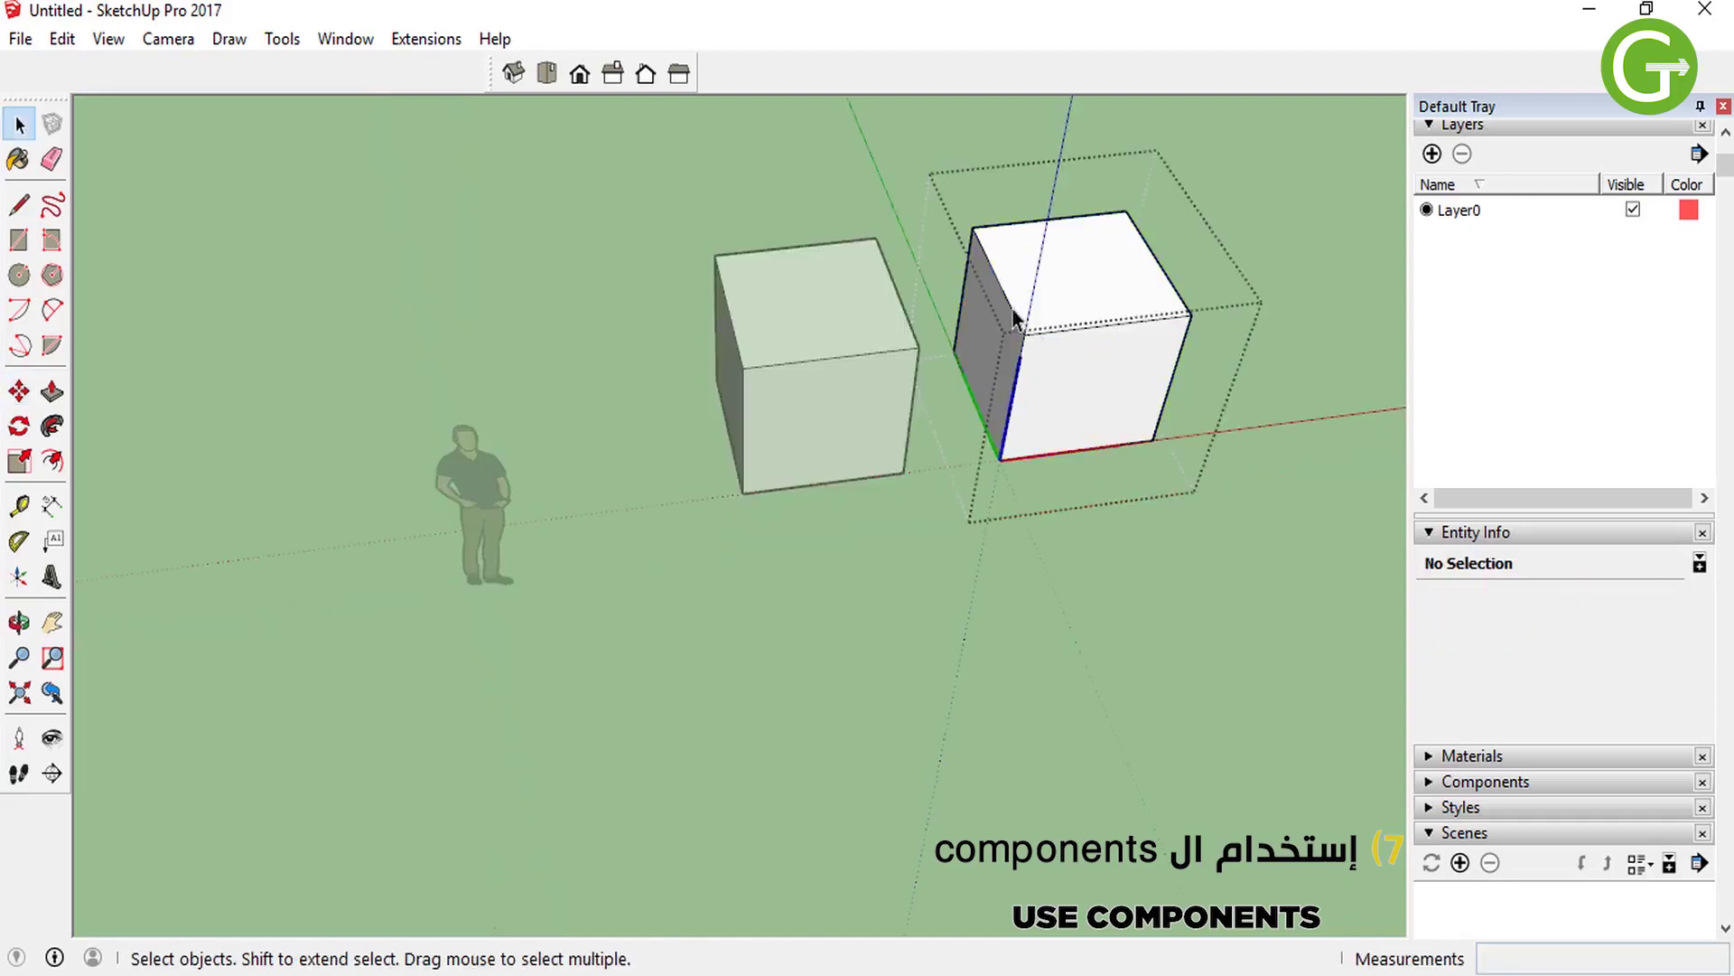
pyautogui.click(1020, 362)
pyautogui.press('m')
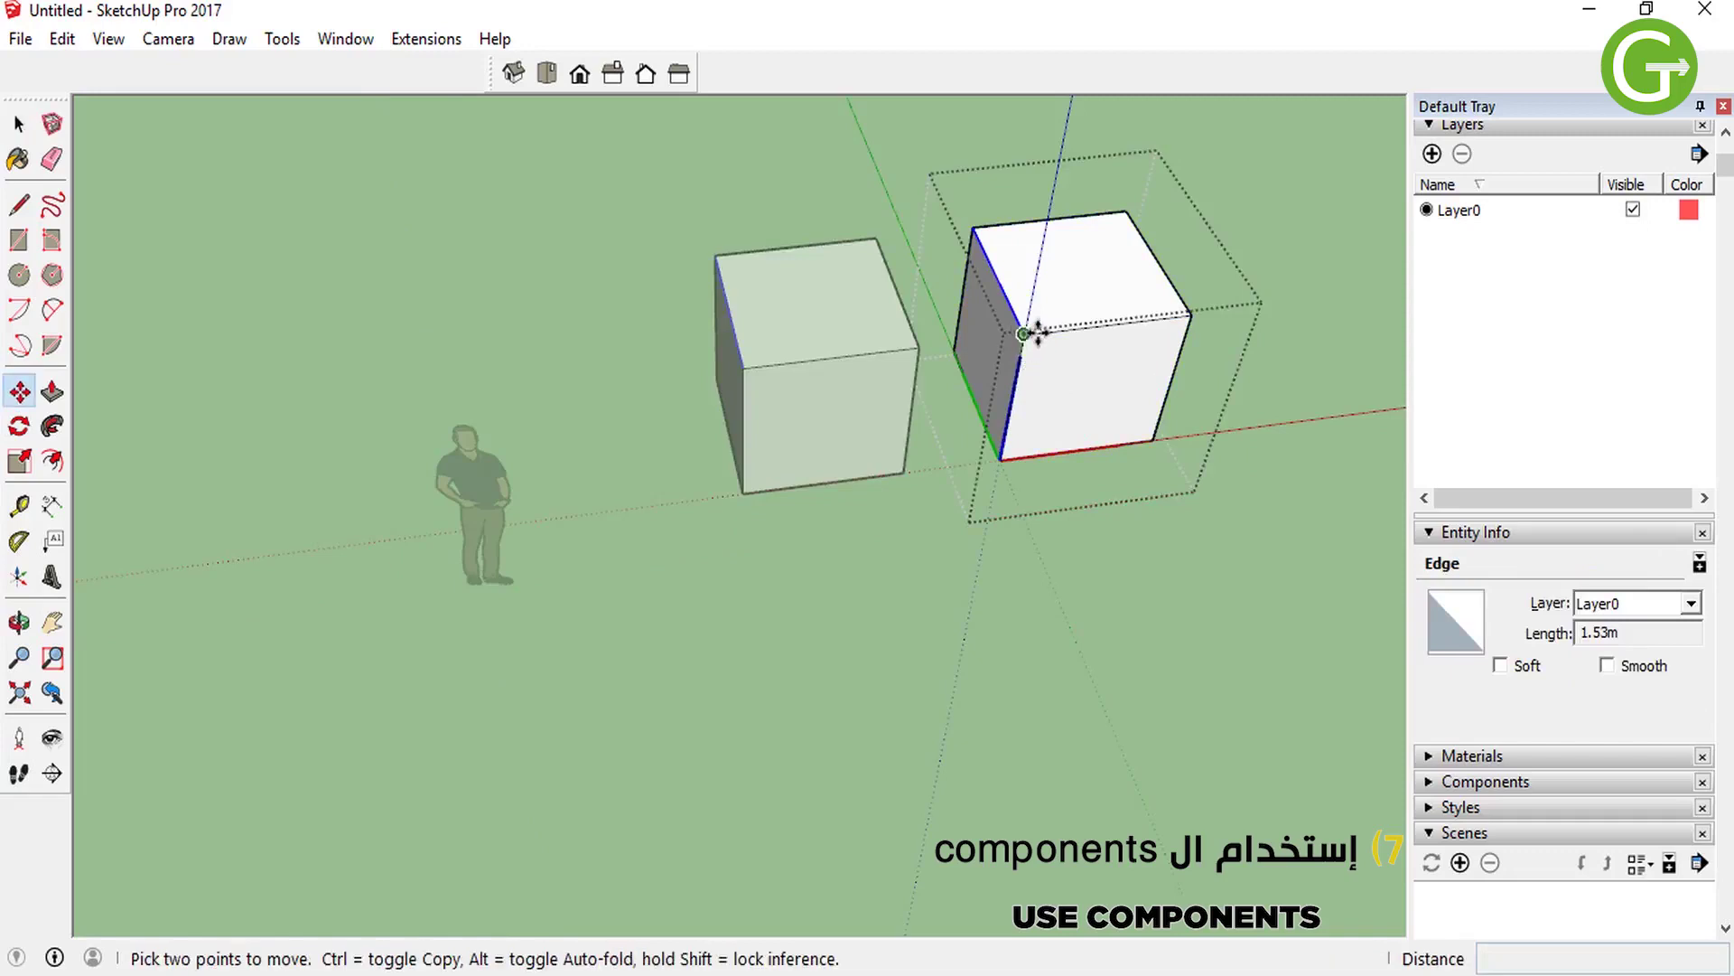
pyautogui.moveTo(1037, 329); pyautogui.dragTo(1007, 414)
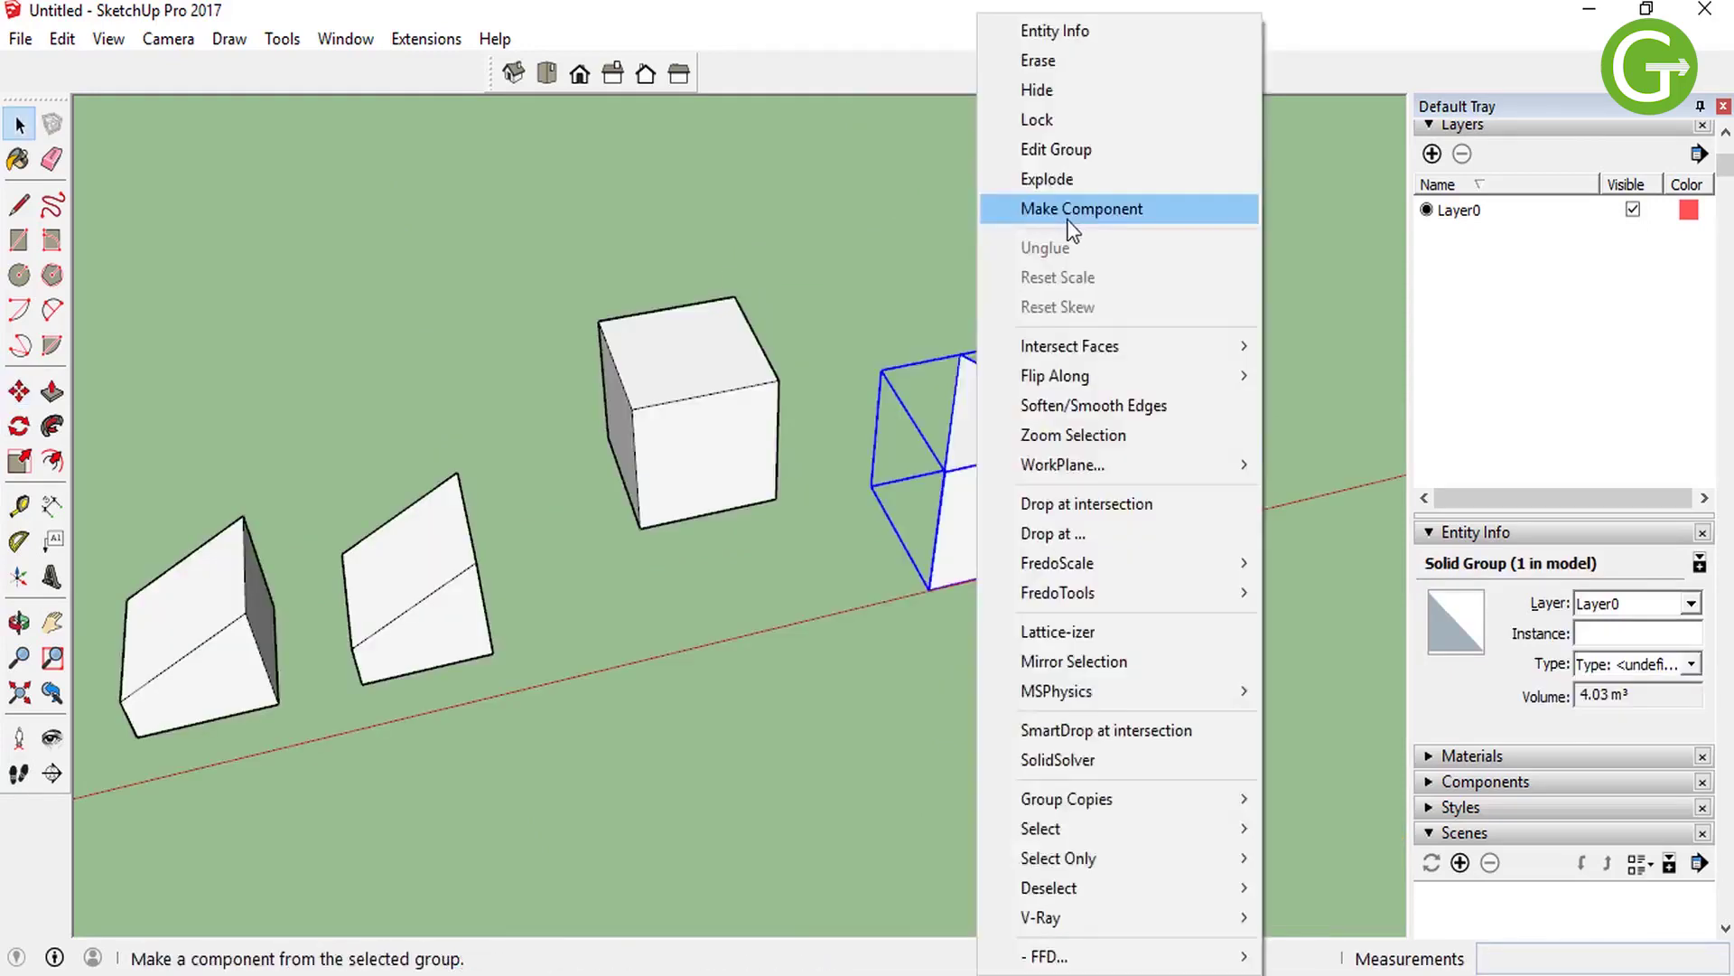
# Make the selected group a component and array eight copies along the red axis (*8).
pyautogui.click(1069, 206)
pyautogui.click(870, 688)
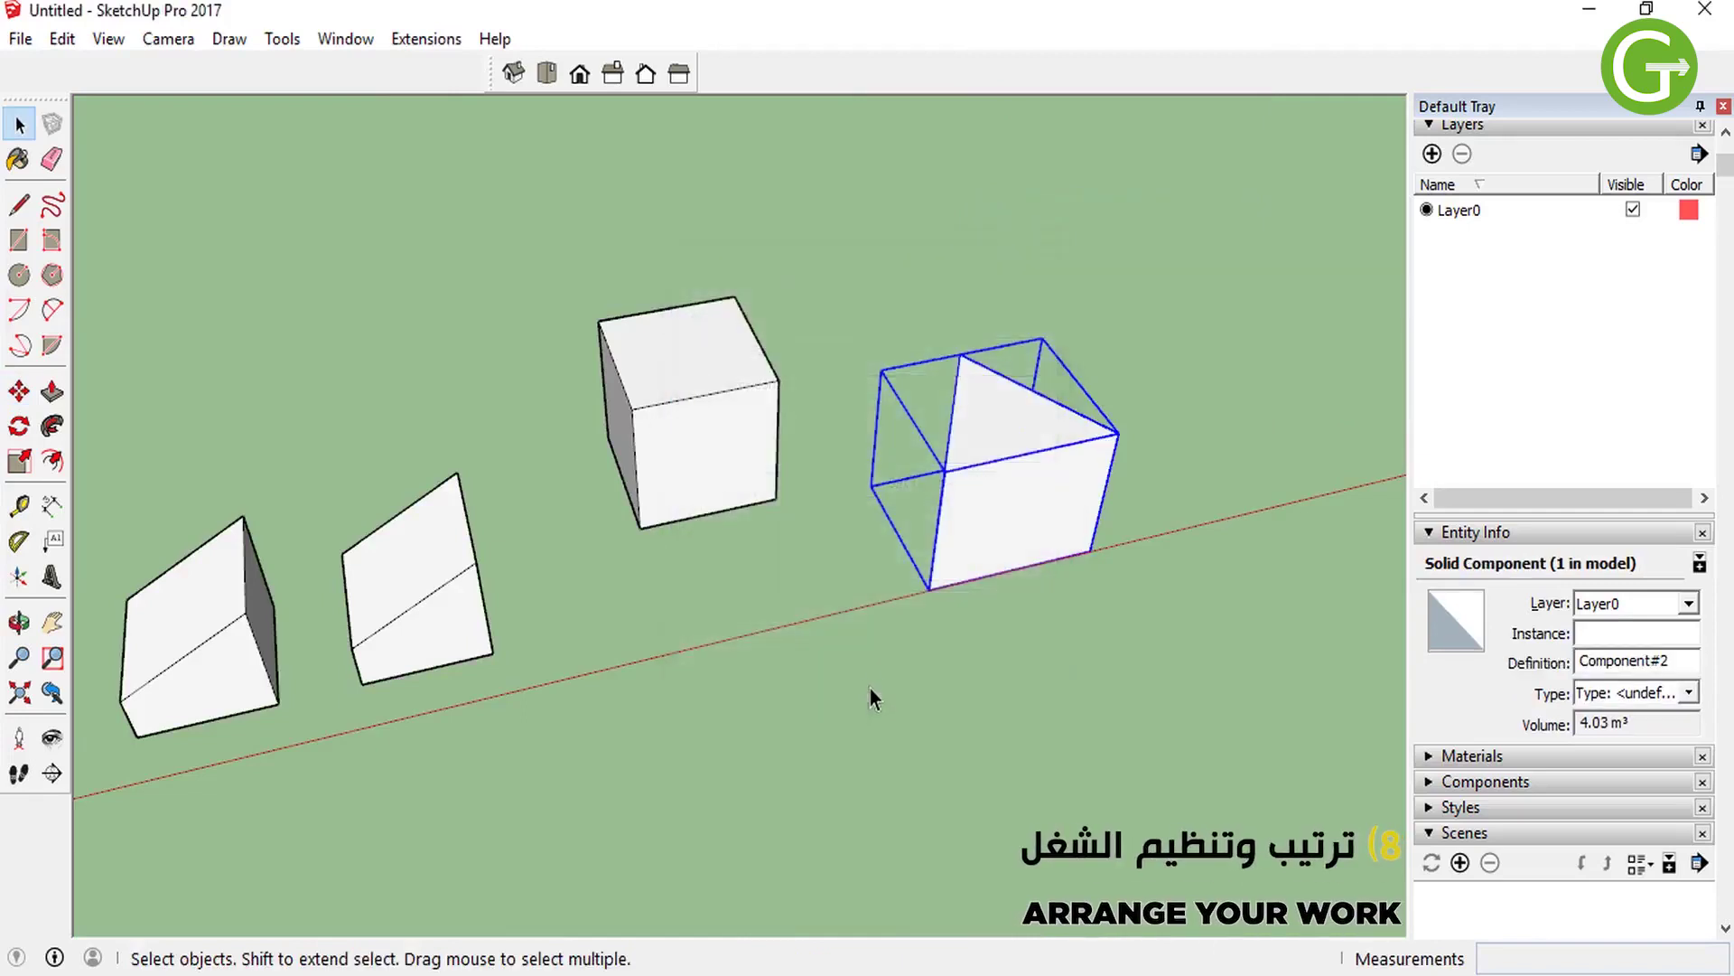
pyautogui.press('m')
pyautogui.click(928, 589)
pyautogui.press('ctrl')
pyautogui.scroll(-2, 1084, 542)
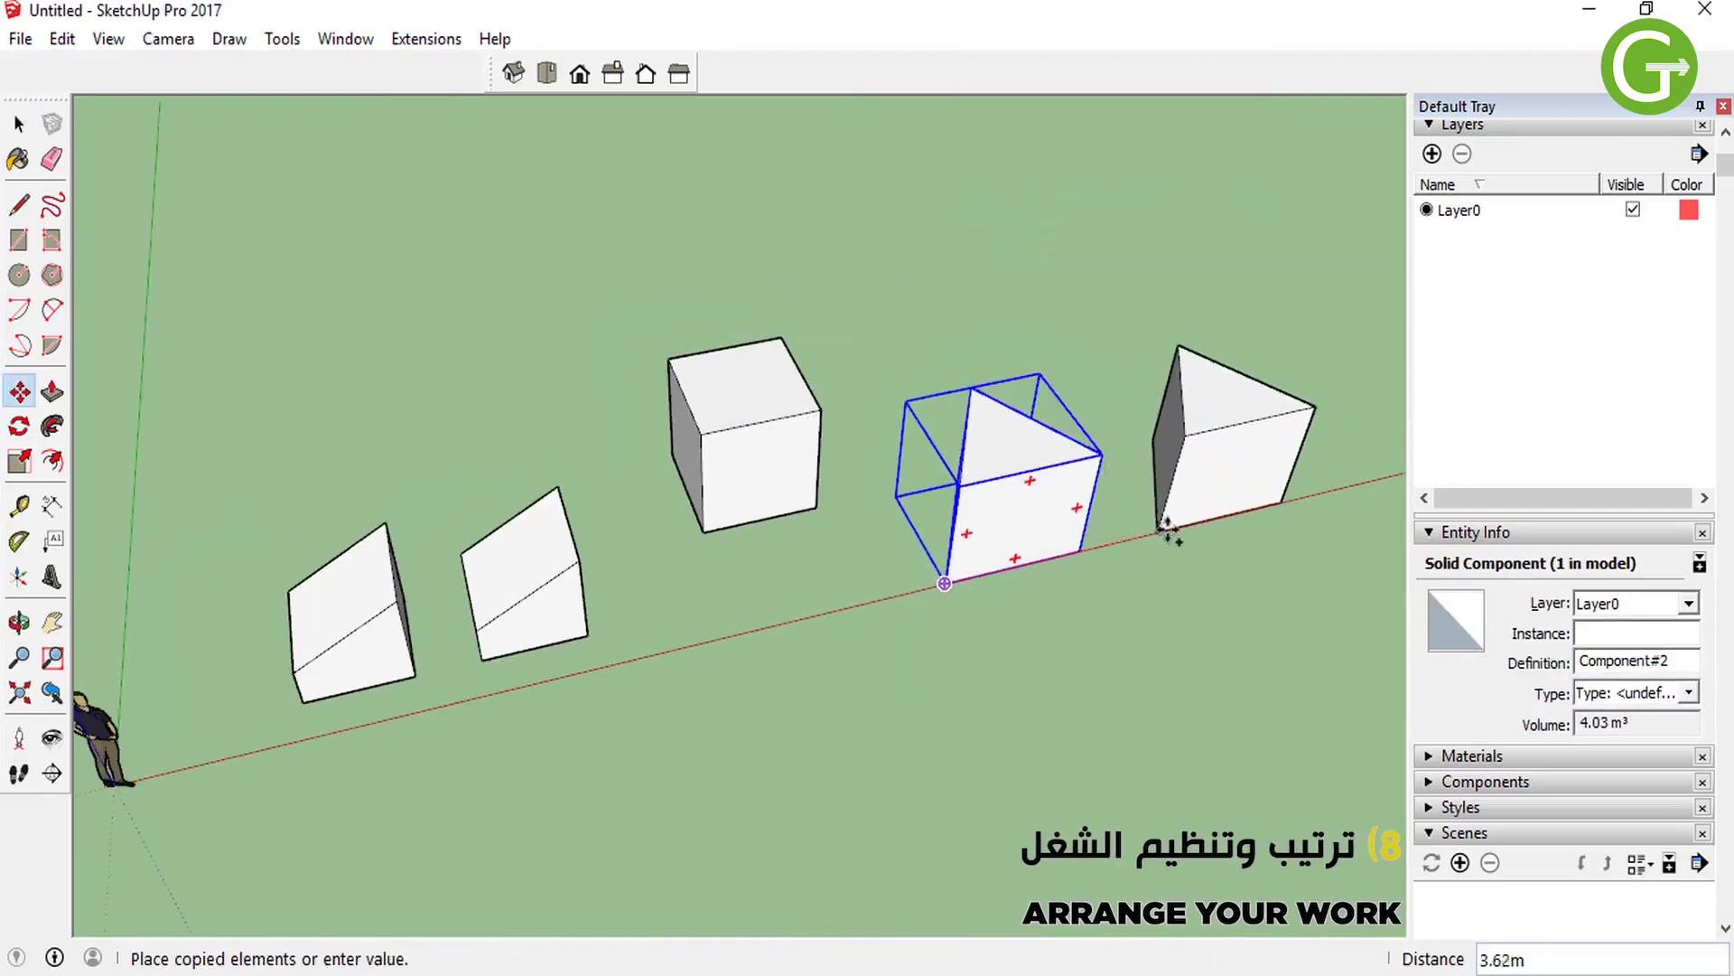
pyautogui.write('*')
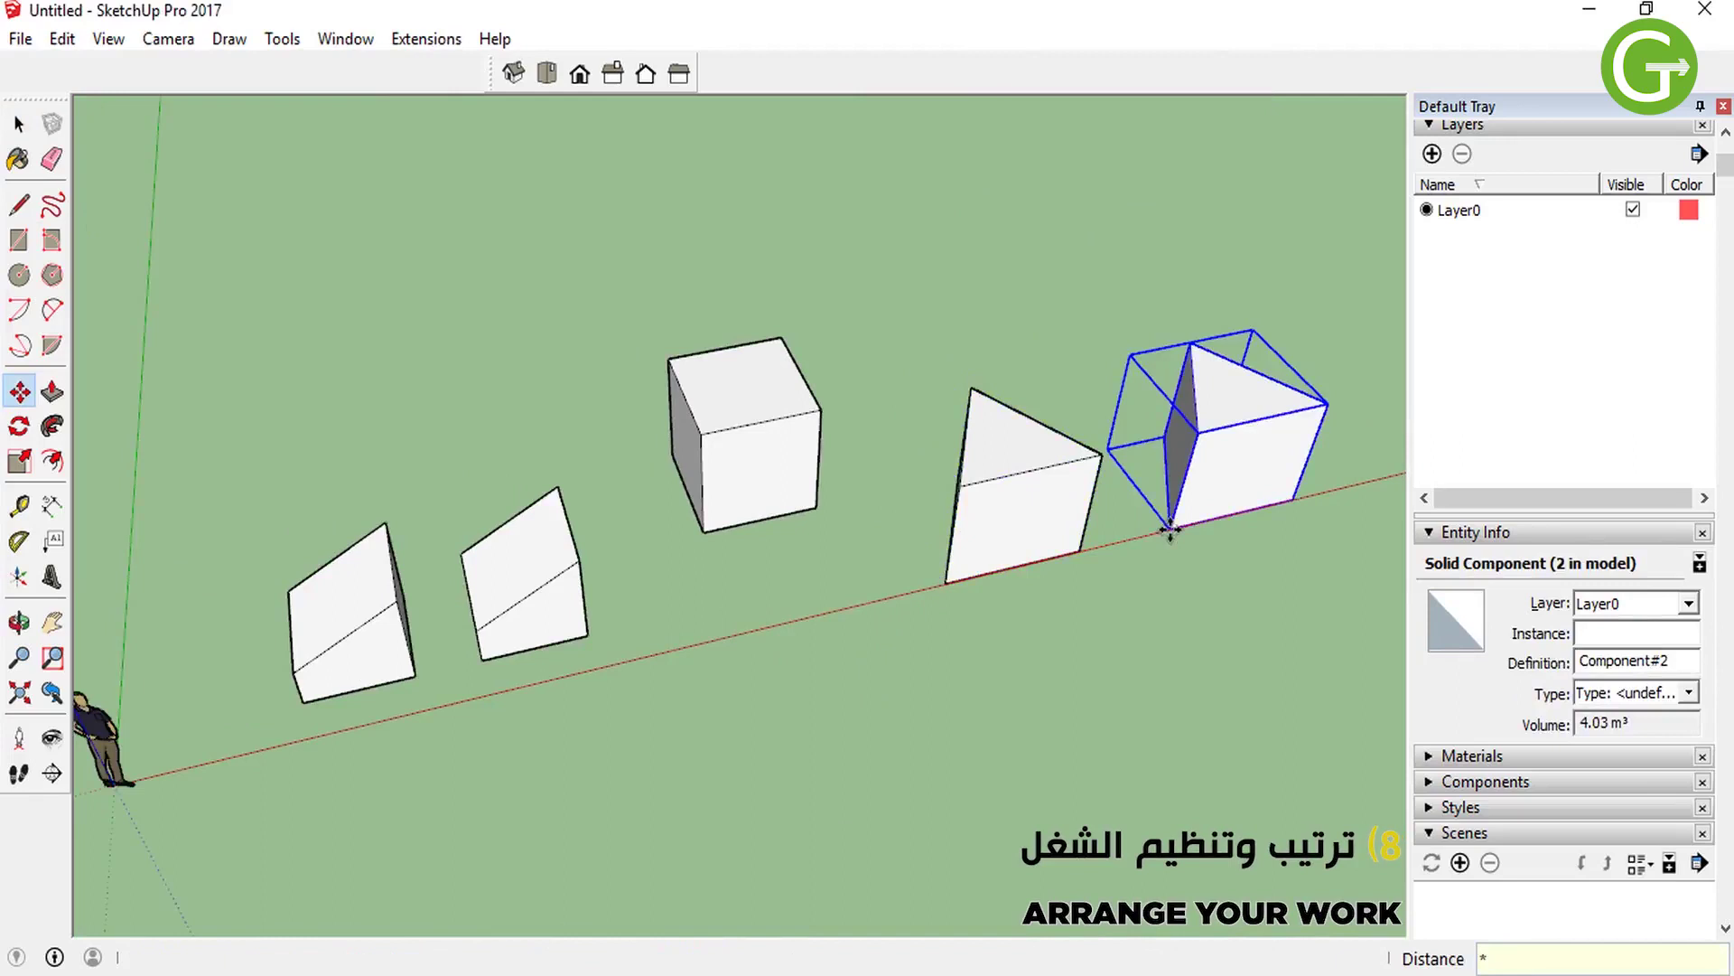
pyautogui.write('8')
pyautogui.press('Return')
# Delete the four rightmost copies, leaving a row of four.
pyautogui.scroll(-3, 774, 554)
pyautogui.scroll(-2, 1129, 486)
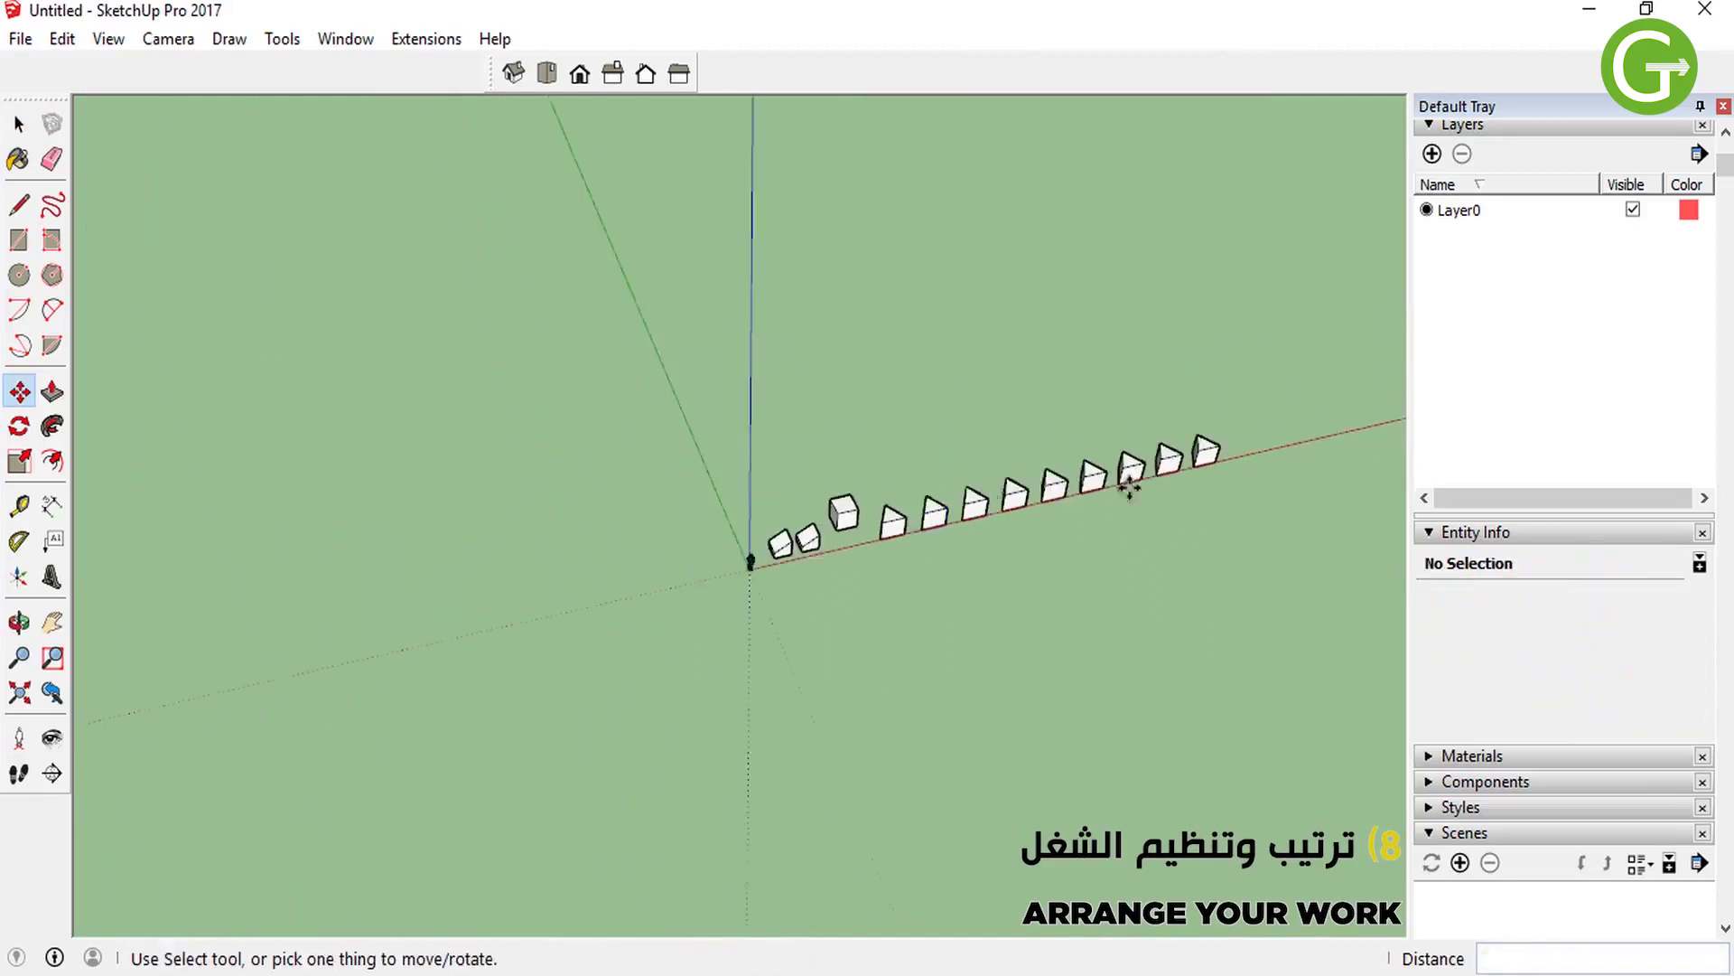
pyautogui.scroll(3, 1228, 470)
pyautogui.press('space')
pyautogui.moveTo(1048, 538); pyautogui.dragTo(984, 565)
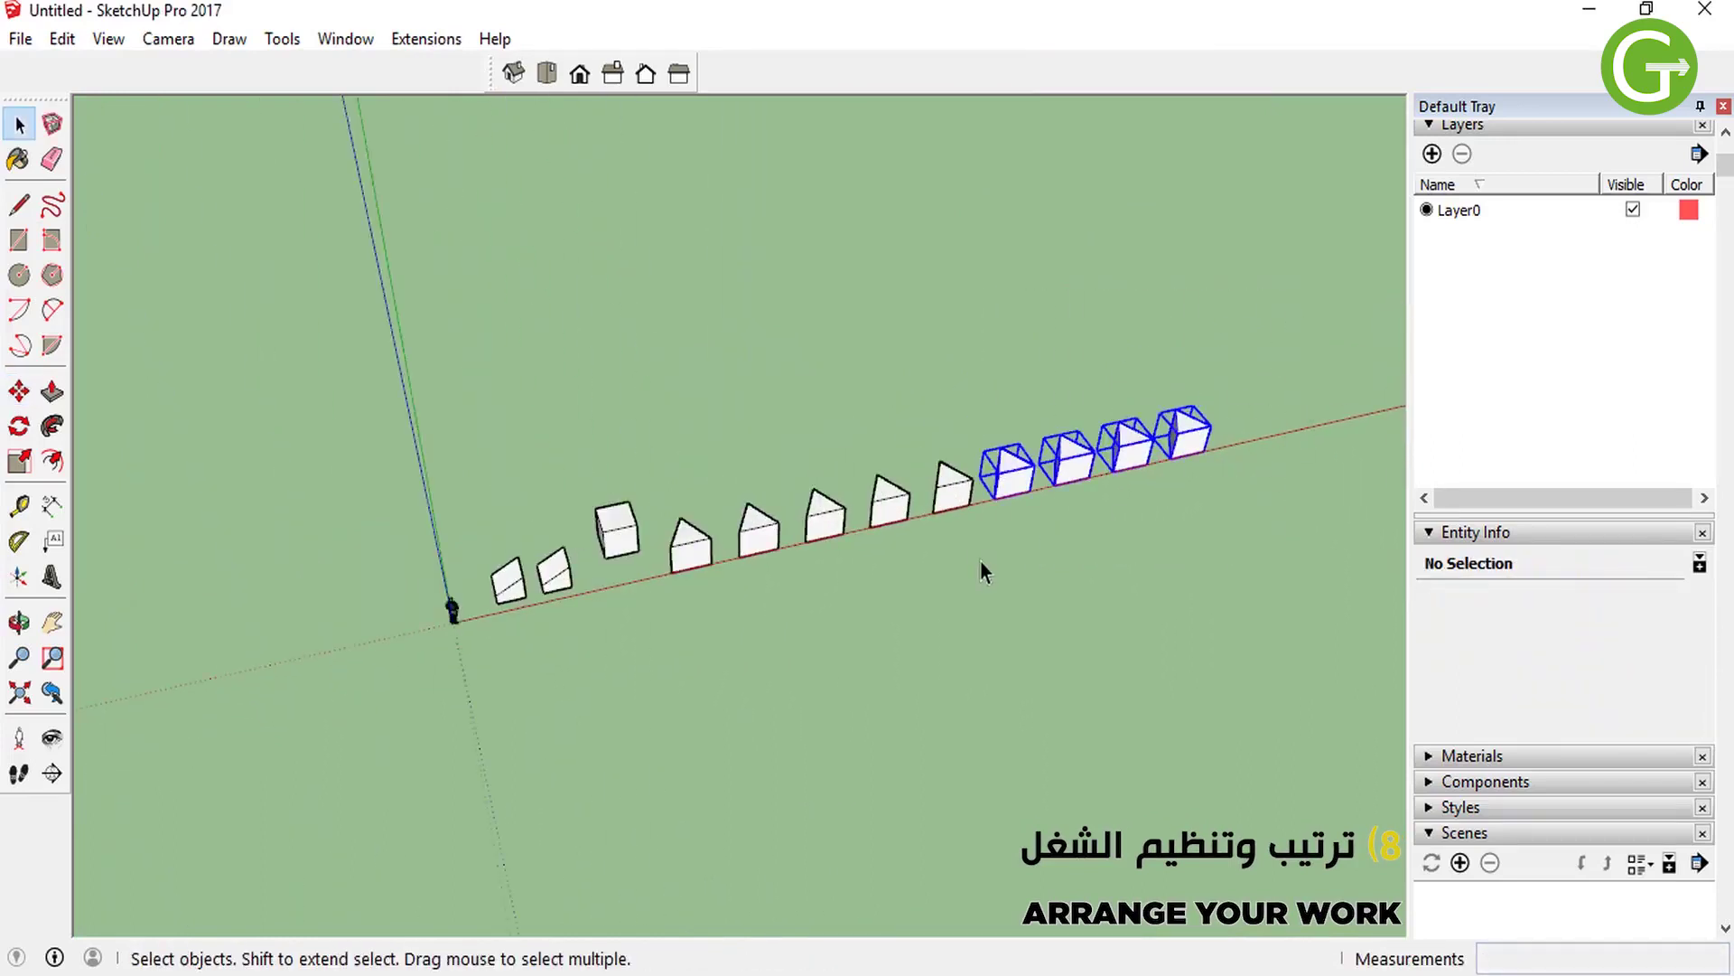
pyautogui.press('Delete')
# Copy the four triangle components into repeated rows below, forming a 4-by-3 grid.
pyautogui.moveTo(909, 519); pyautogui.dragTo(832, 717, button='middle')
pyautogui.scroll(2, 1026, 503)
pyautogui.scroll(2, 730, 538)
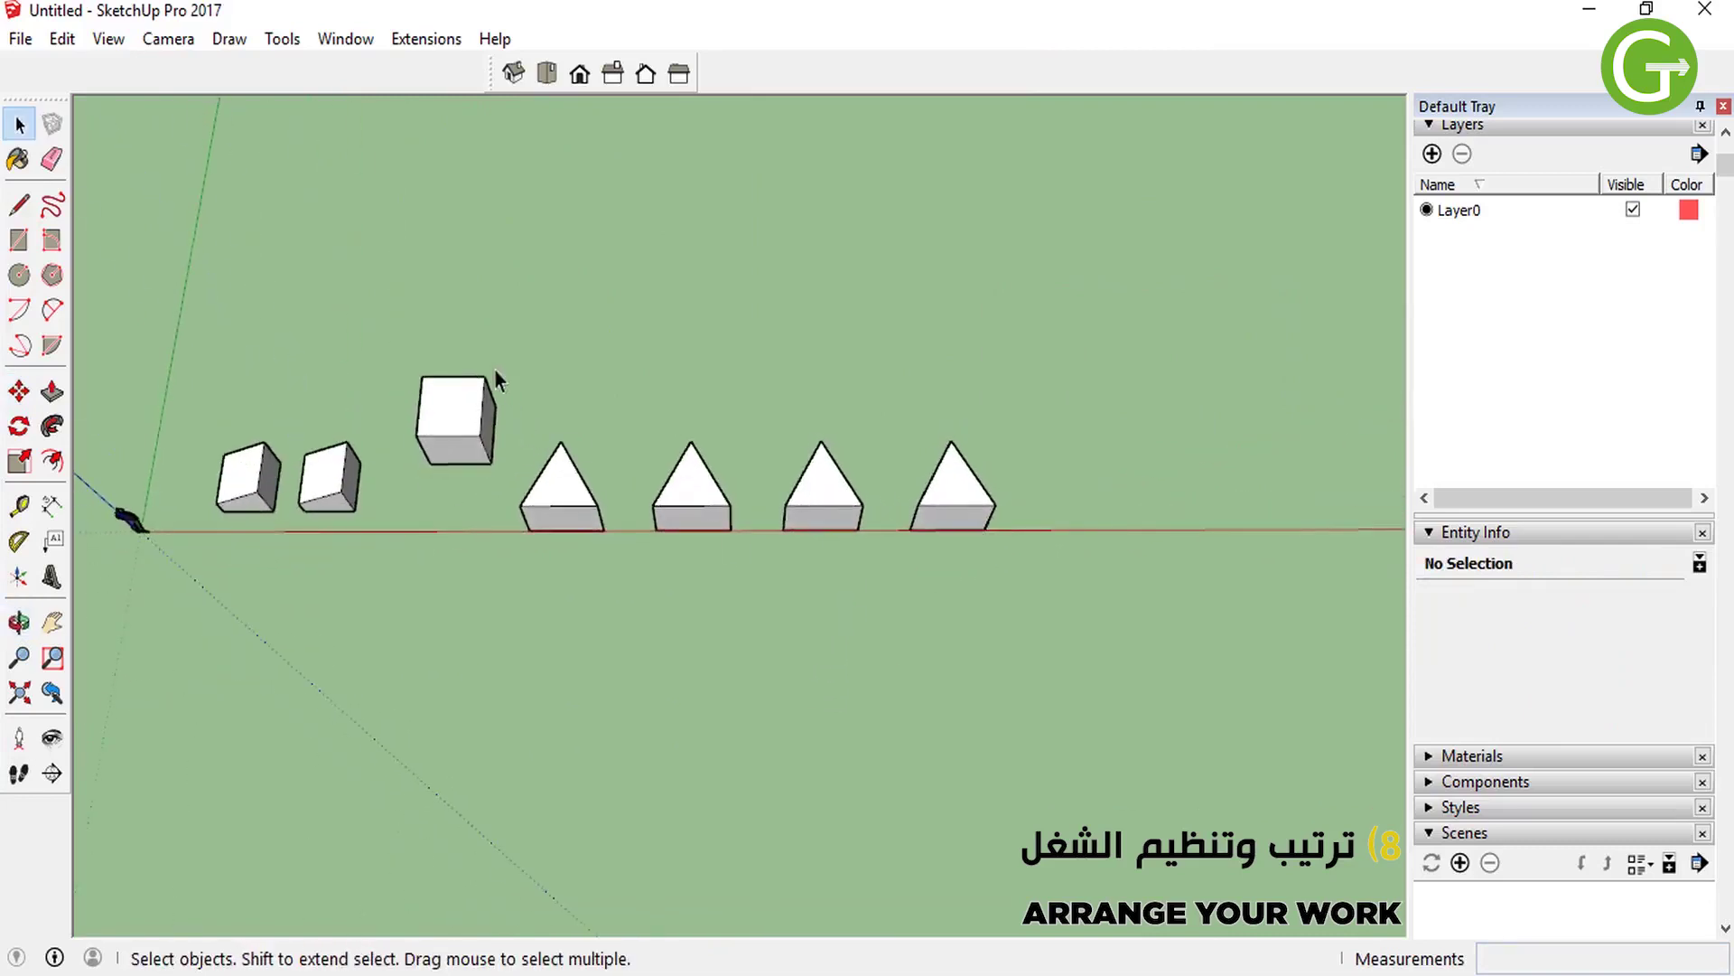
pyautogui.moveTo(495, 370); pyautogui.dragTo(994, 614)
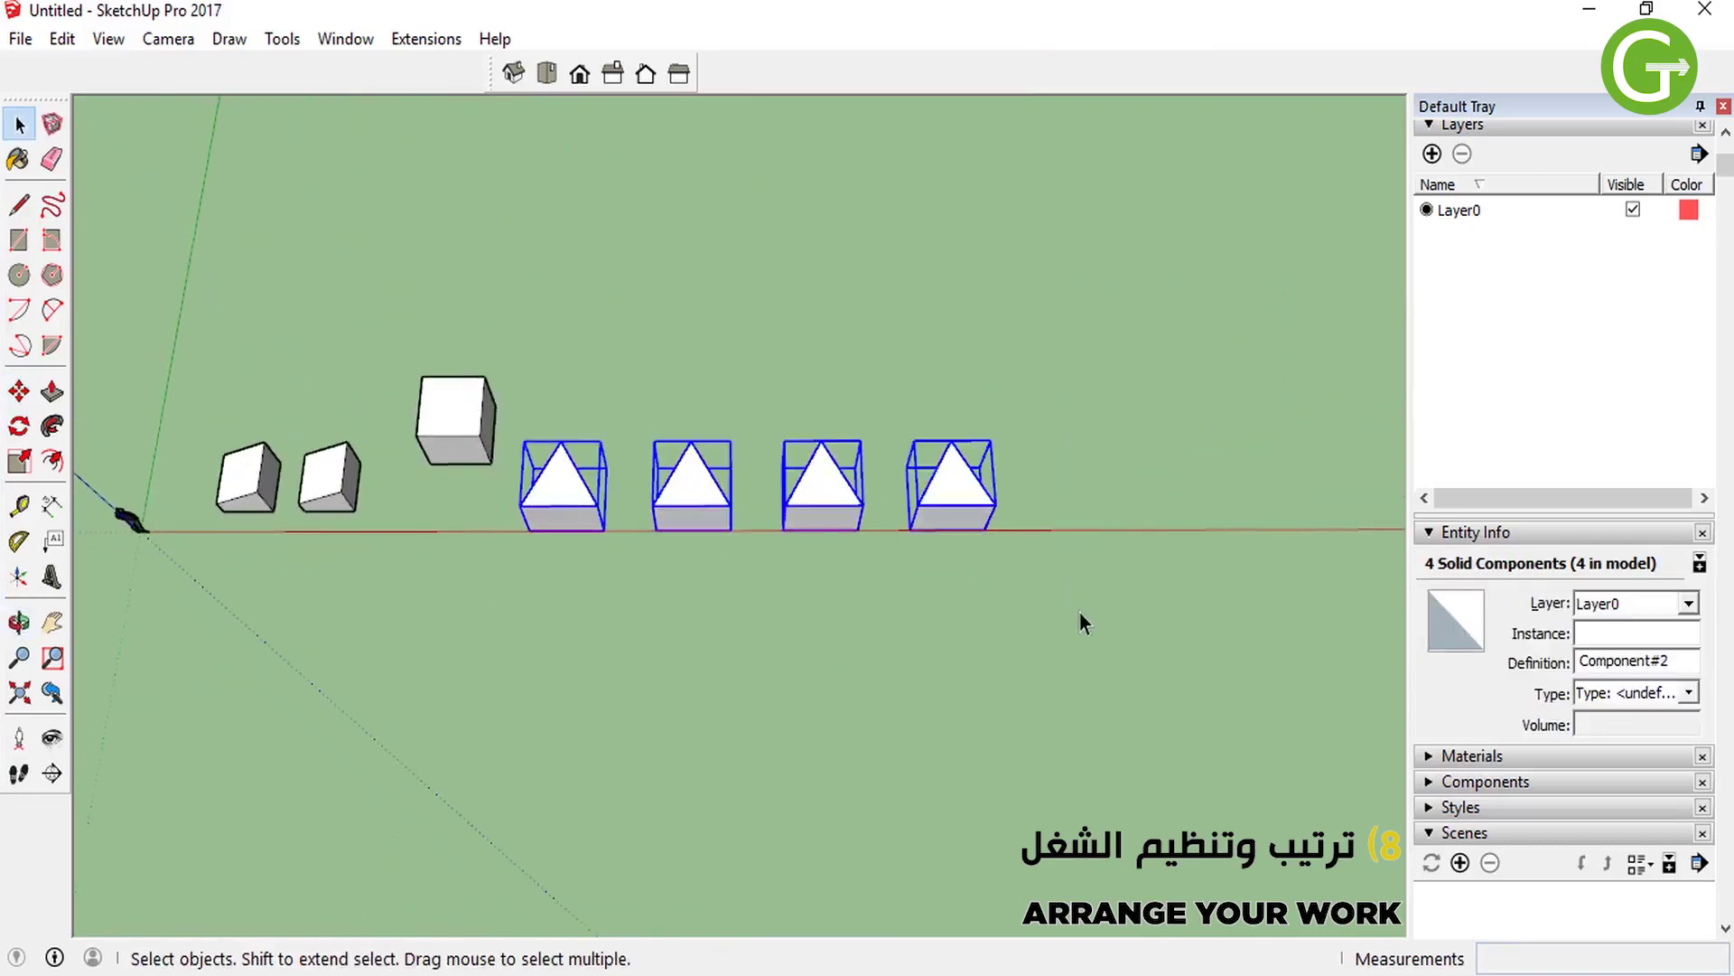
pyautogui.press('m')
pyautogui.click(1088, 462)
pyautogui.press('ctrl')
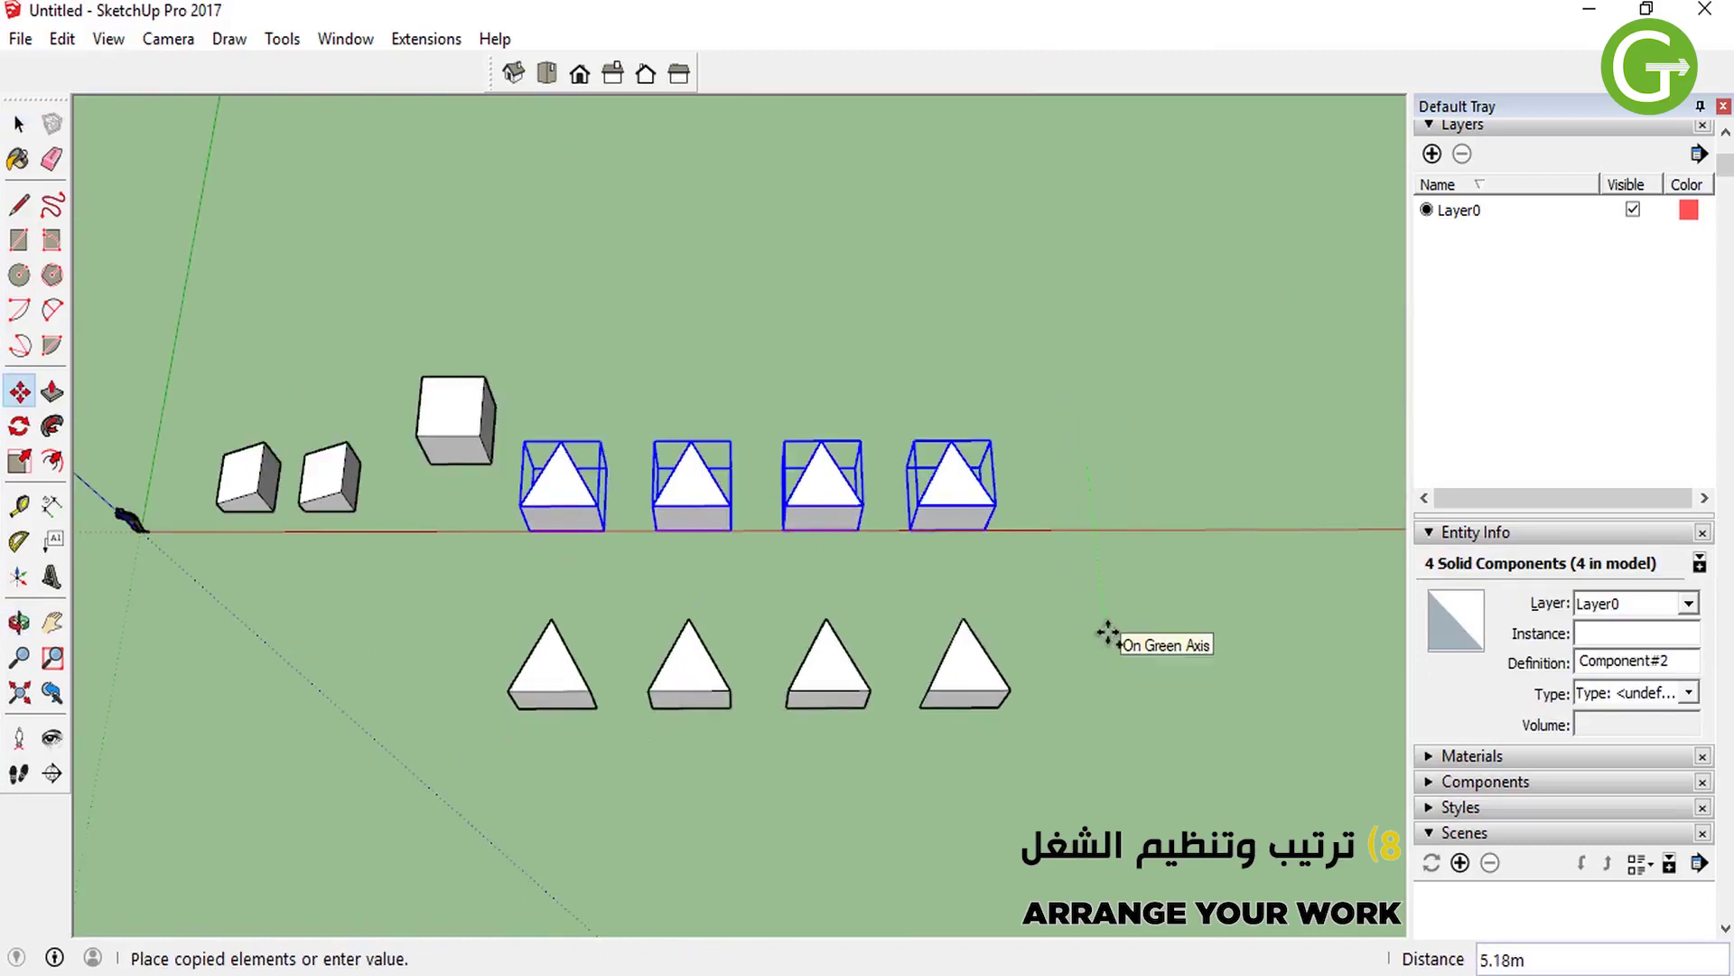
pyautogui.write('*')
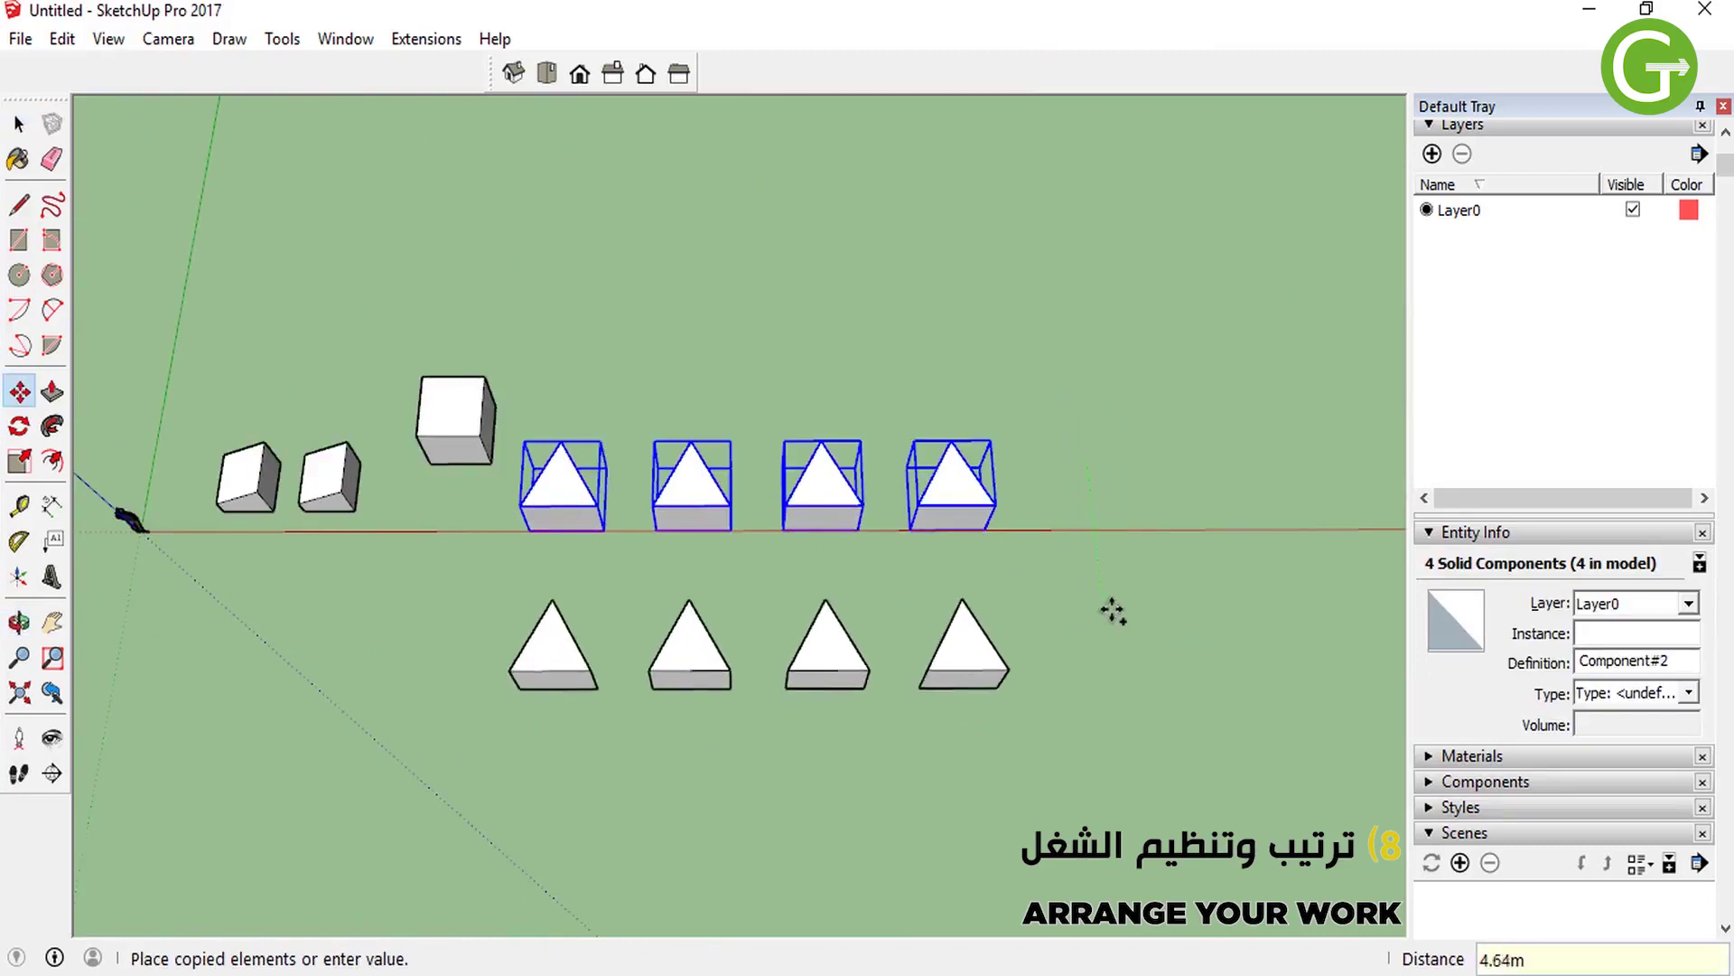
pyautogui.click(1111, 611)
pyautogui.write('*')
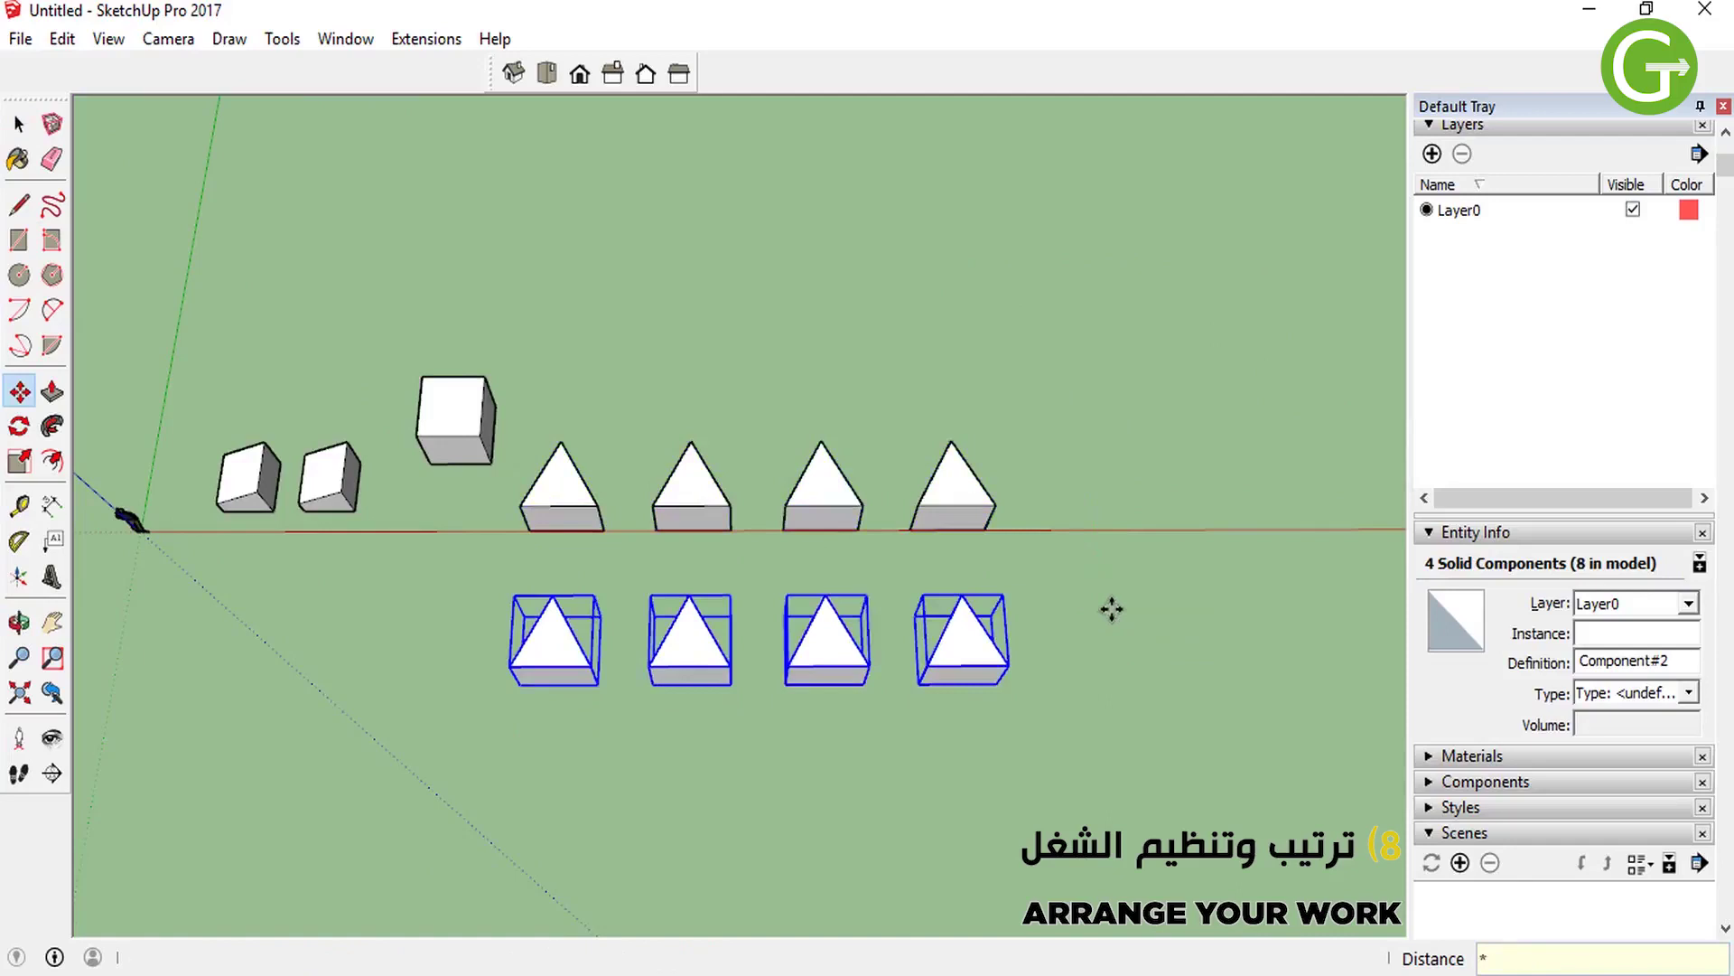
pyautogui.press('Return')
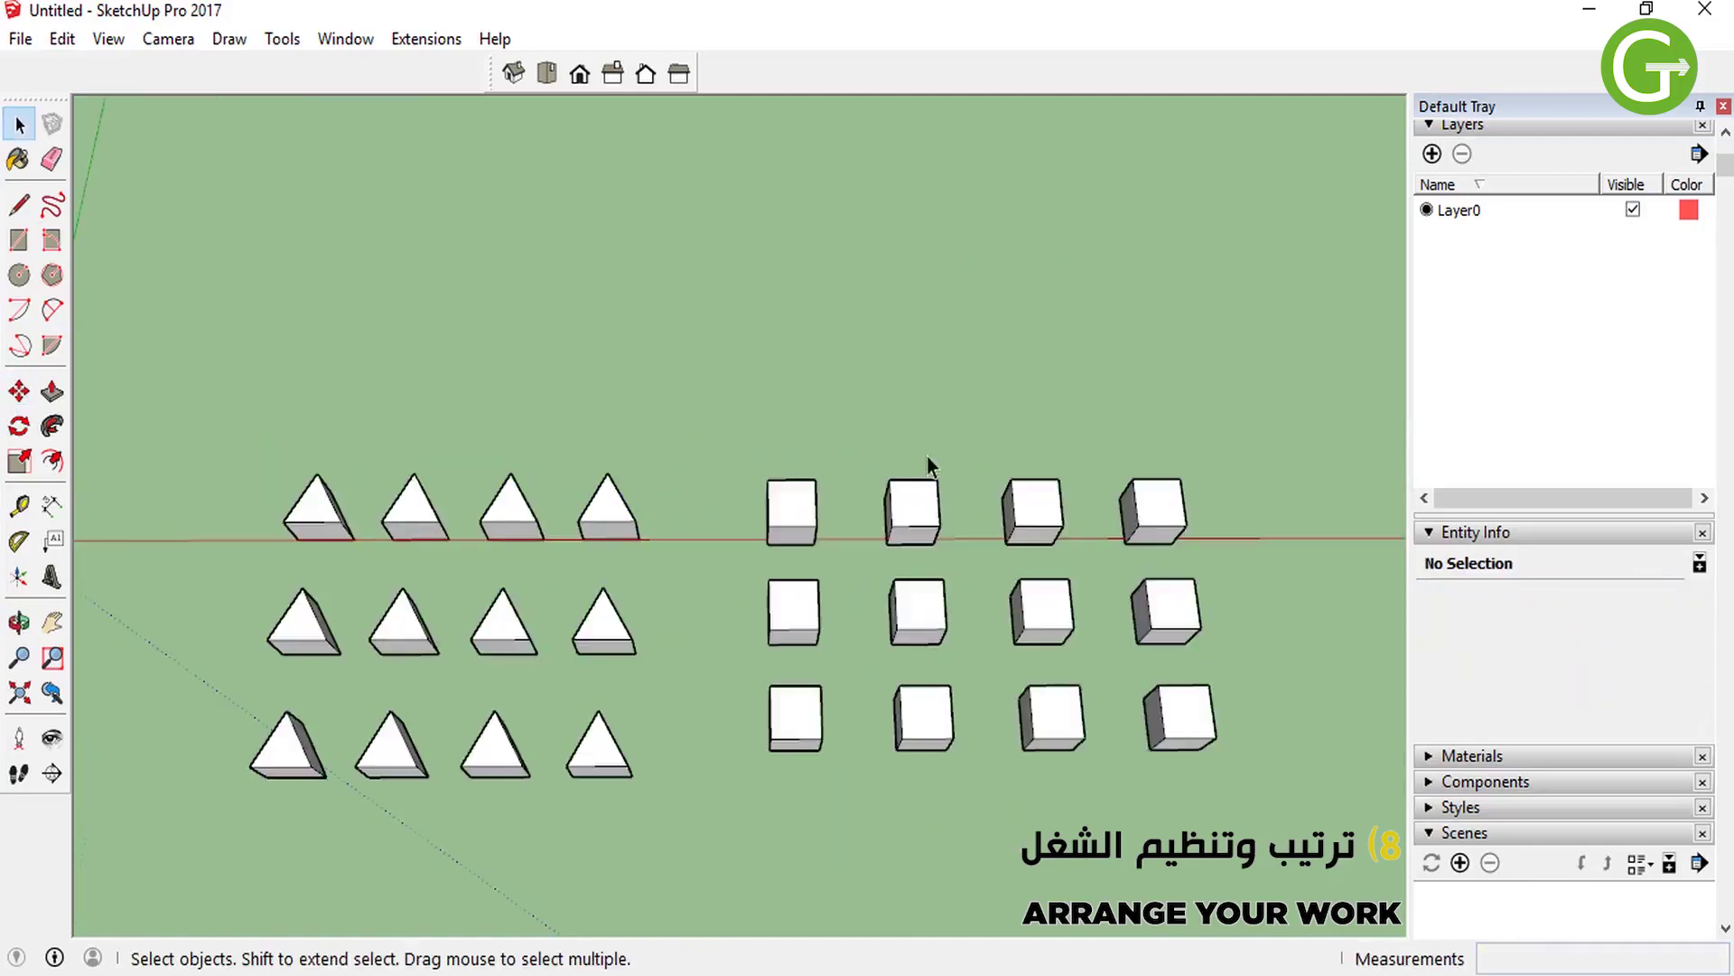
# Check the twelve-cube and twelve-triangle grids by selecting each in turn.
pyautogui.scroll(-2, 1013, 471)
pyautogui.moveTo(786, 418); pyautogui.dragTo(1225, 784)
pyautogui.click(1215, 788)
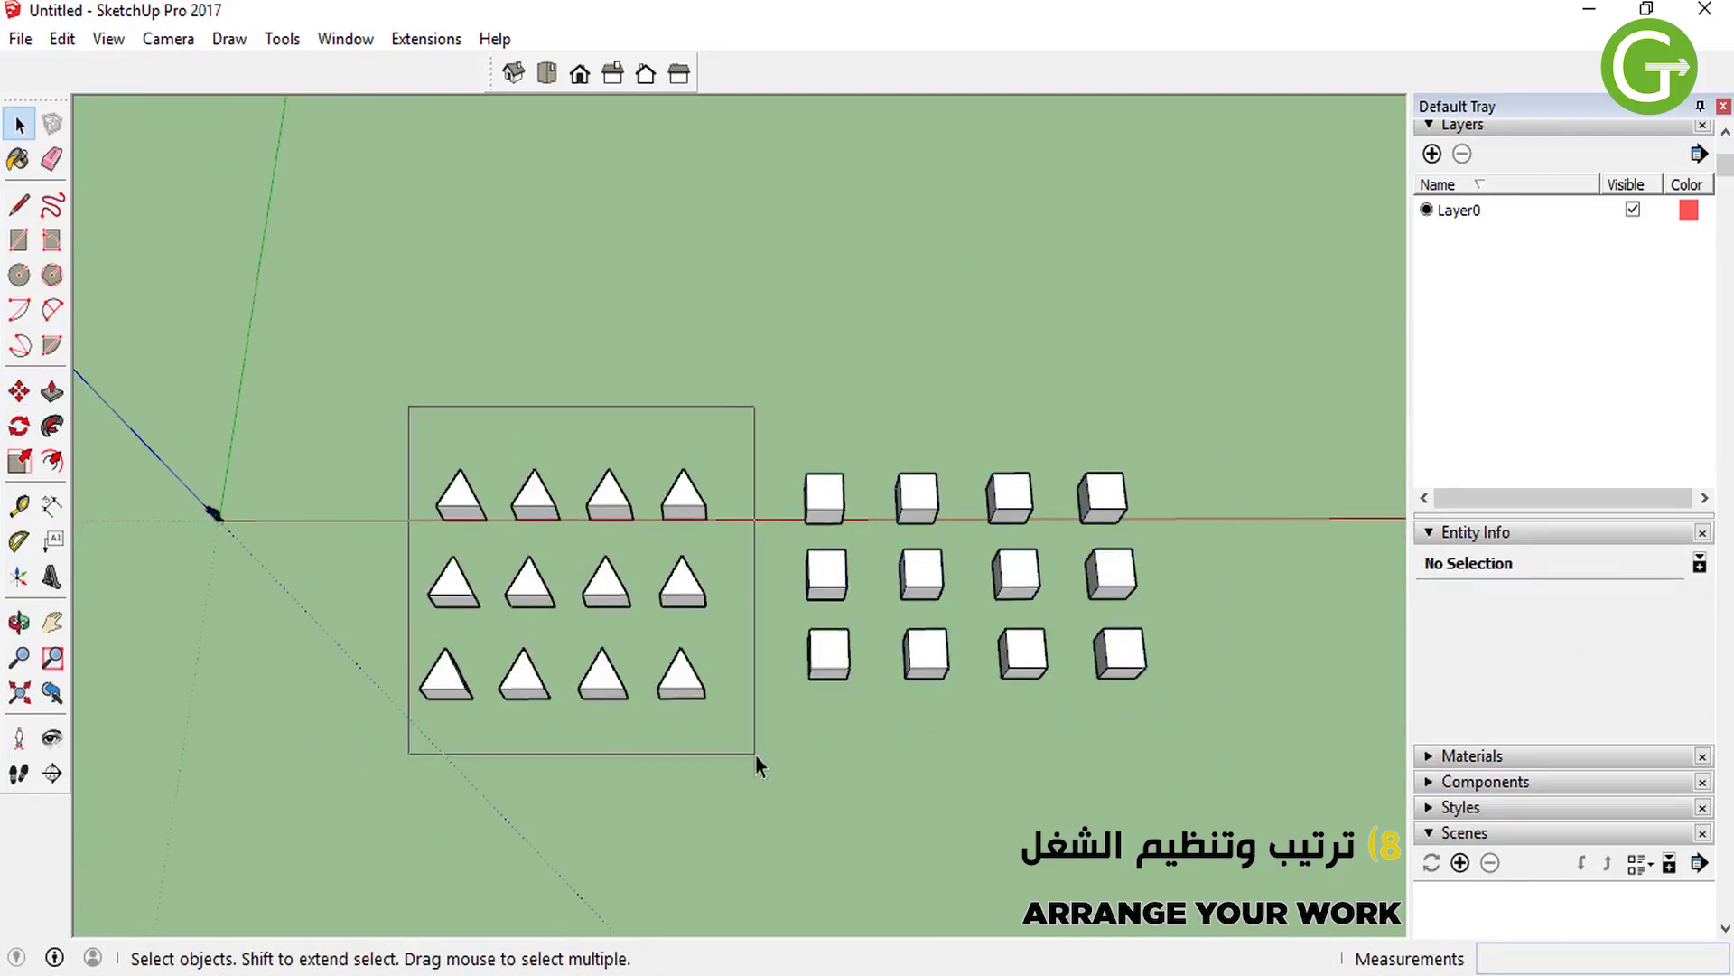
pyautogui.moveTo(442, 558); pyautogui.dragTo(755, 756)
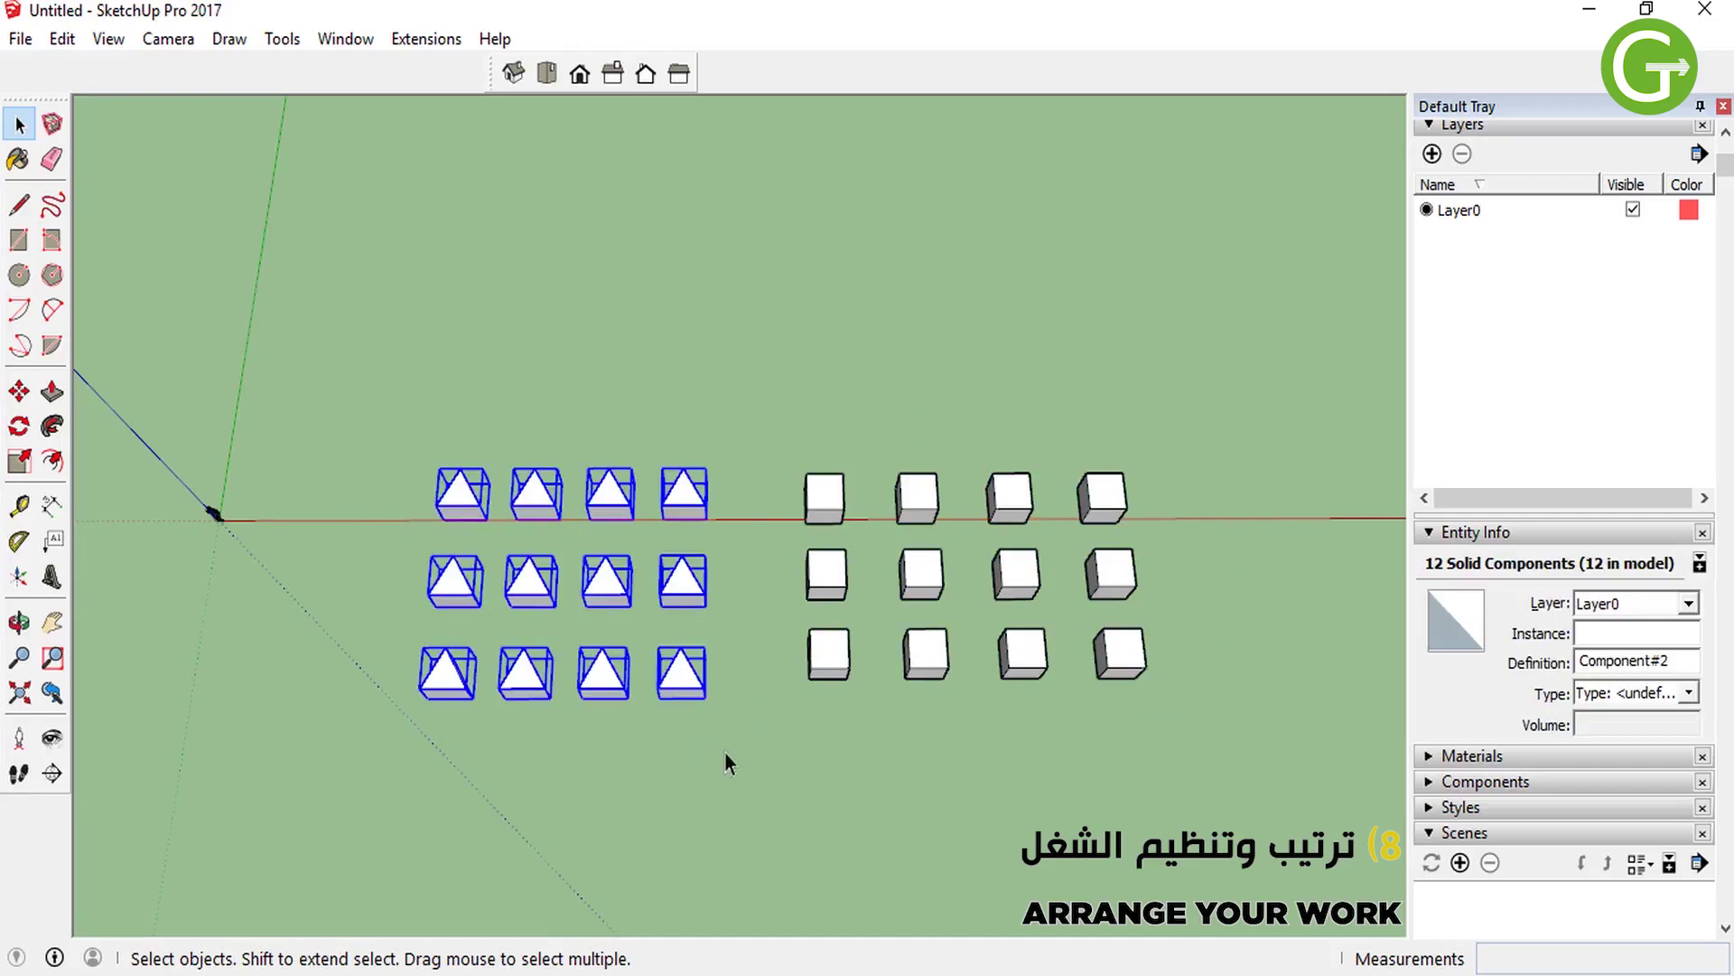
pyautogui.click(724, 751)
pyautogui.scroll(2, 1030, 723)
pyautogui.scroll(2, 984, 696)
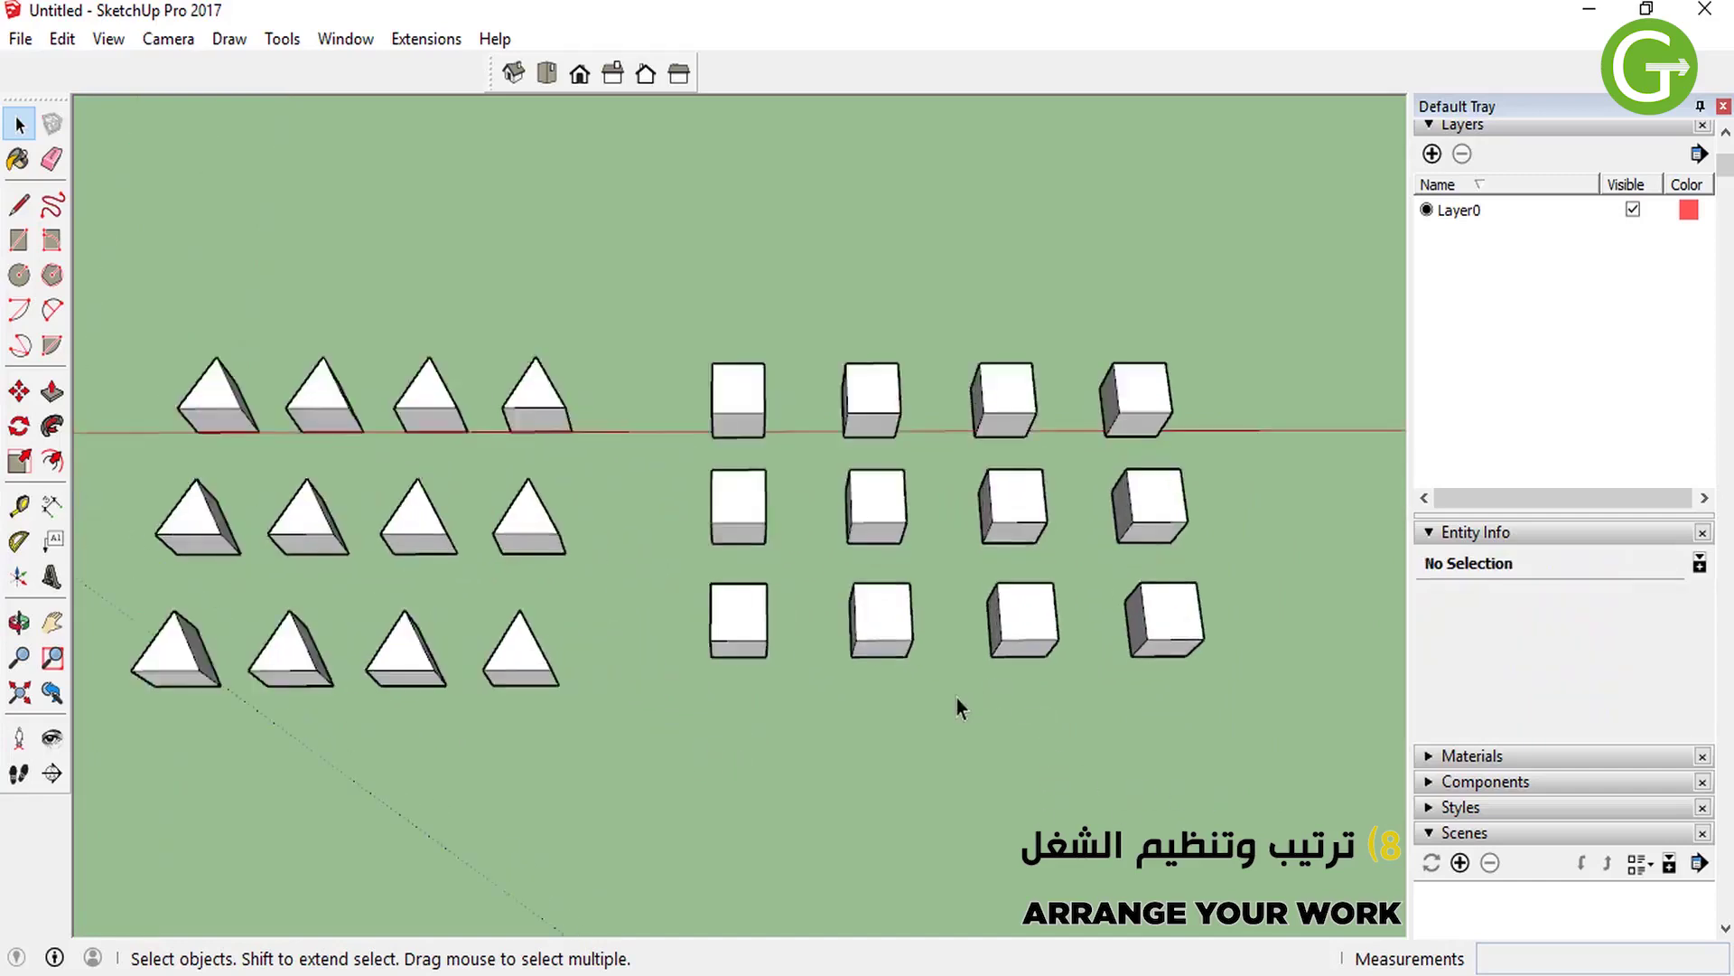
pyautogui.scroll(-3, 961, 696)
# Select the cube grid, then a single cube, and add a new layer.
pyautogui.moveTo(734, 382); pyautogui.dragTo(1293, 777)
pyautogui.moveTo(298, 436); pyautogui.dragTo(728, 775)
pyautogui.click(717, 582)
pyautogui.moveTo(700, 354)
pyautogui.mouseDown()
pyautogui.moveTo(1255, 799)
pyautogui.moveTo(1244, 781)
pyautogui.mouseUp()
pyautogui.click(1001, 645)
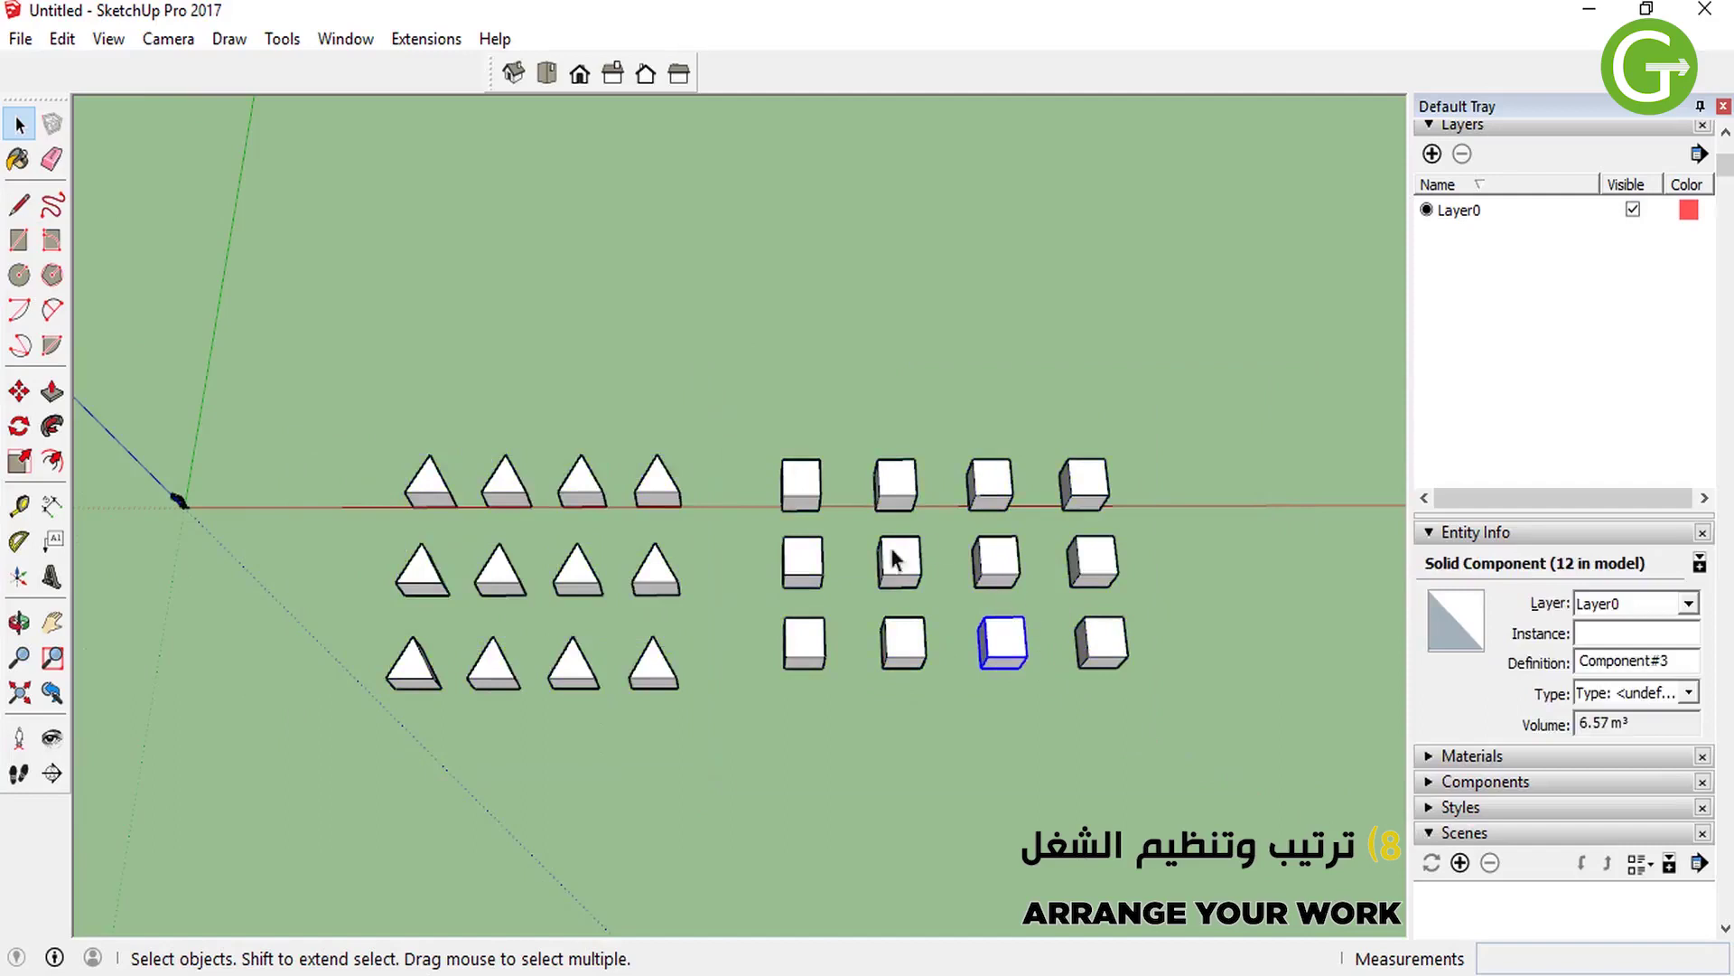
pyautogui.click(1433, 153)
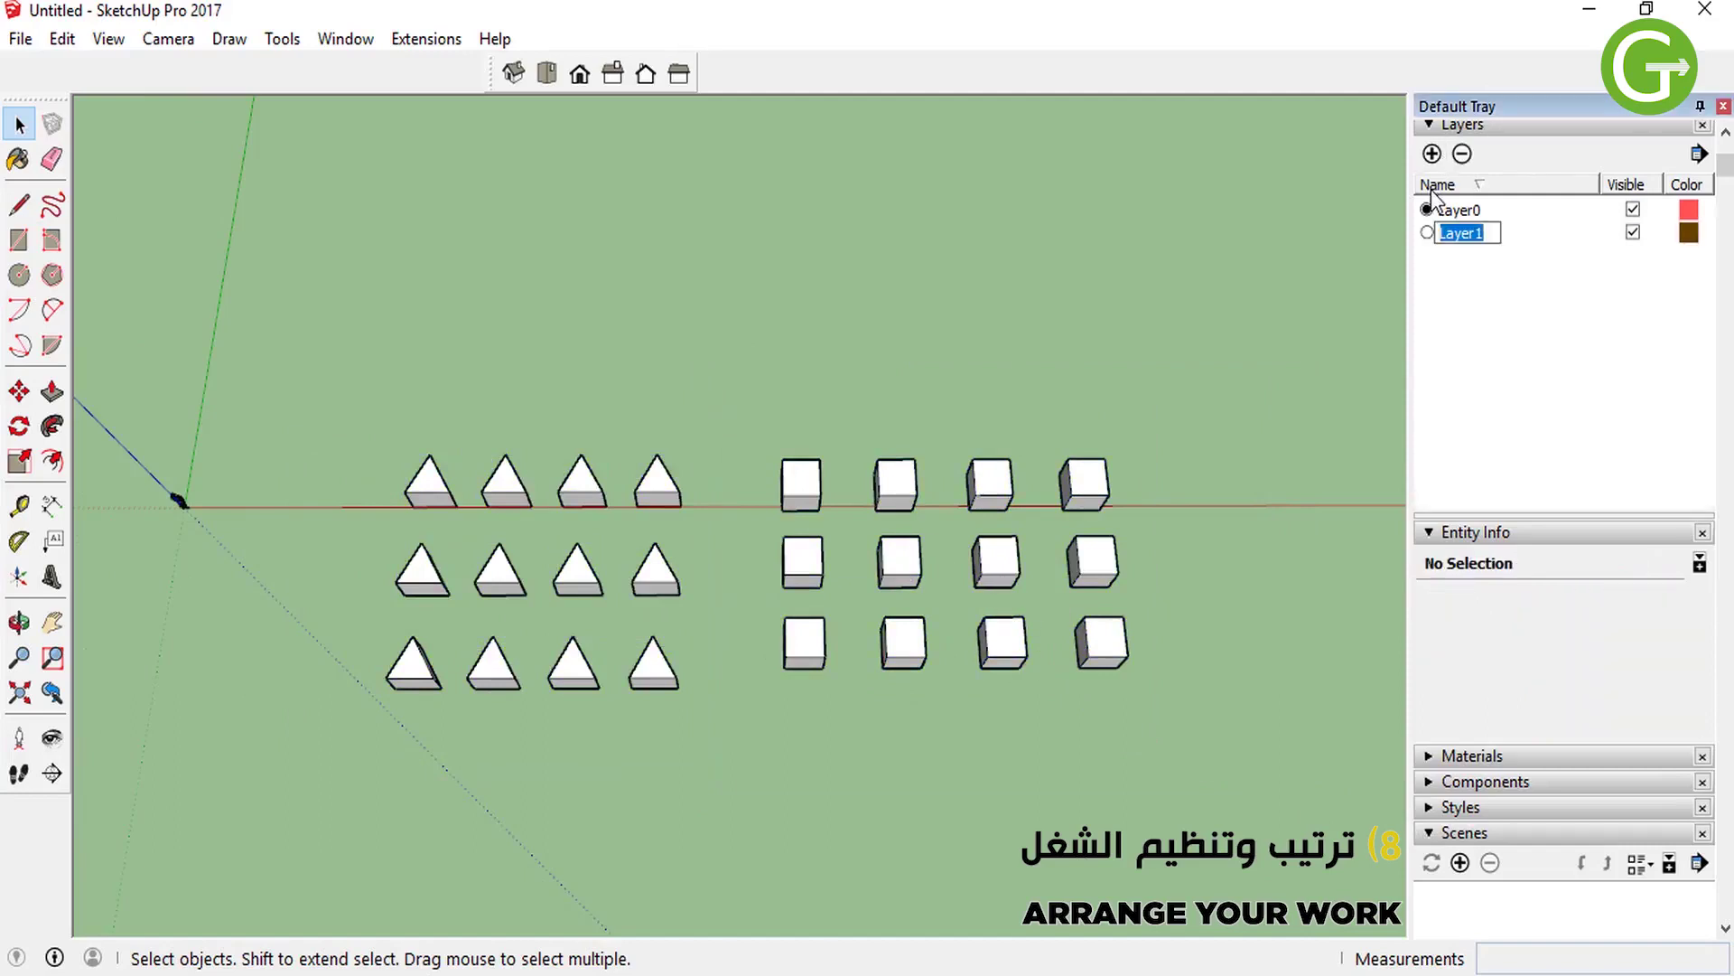
# Rename Layer1 to مربعات and create a second layer called مثلثات.
pyautogui.write('l')
pyautogui.write('عات')
pyautogui.click(1433, 154)
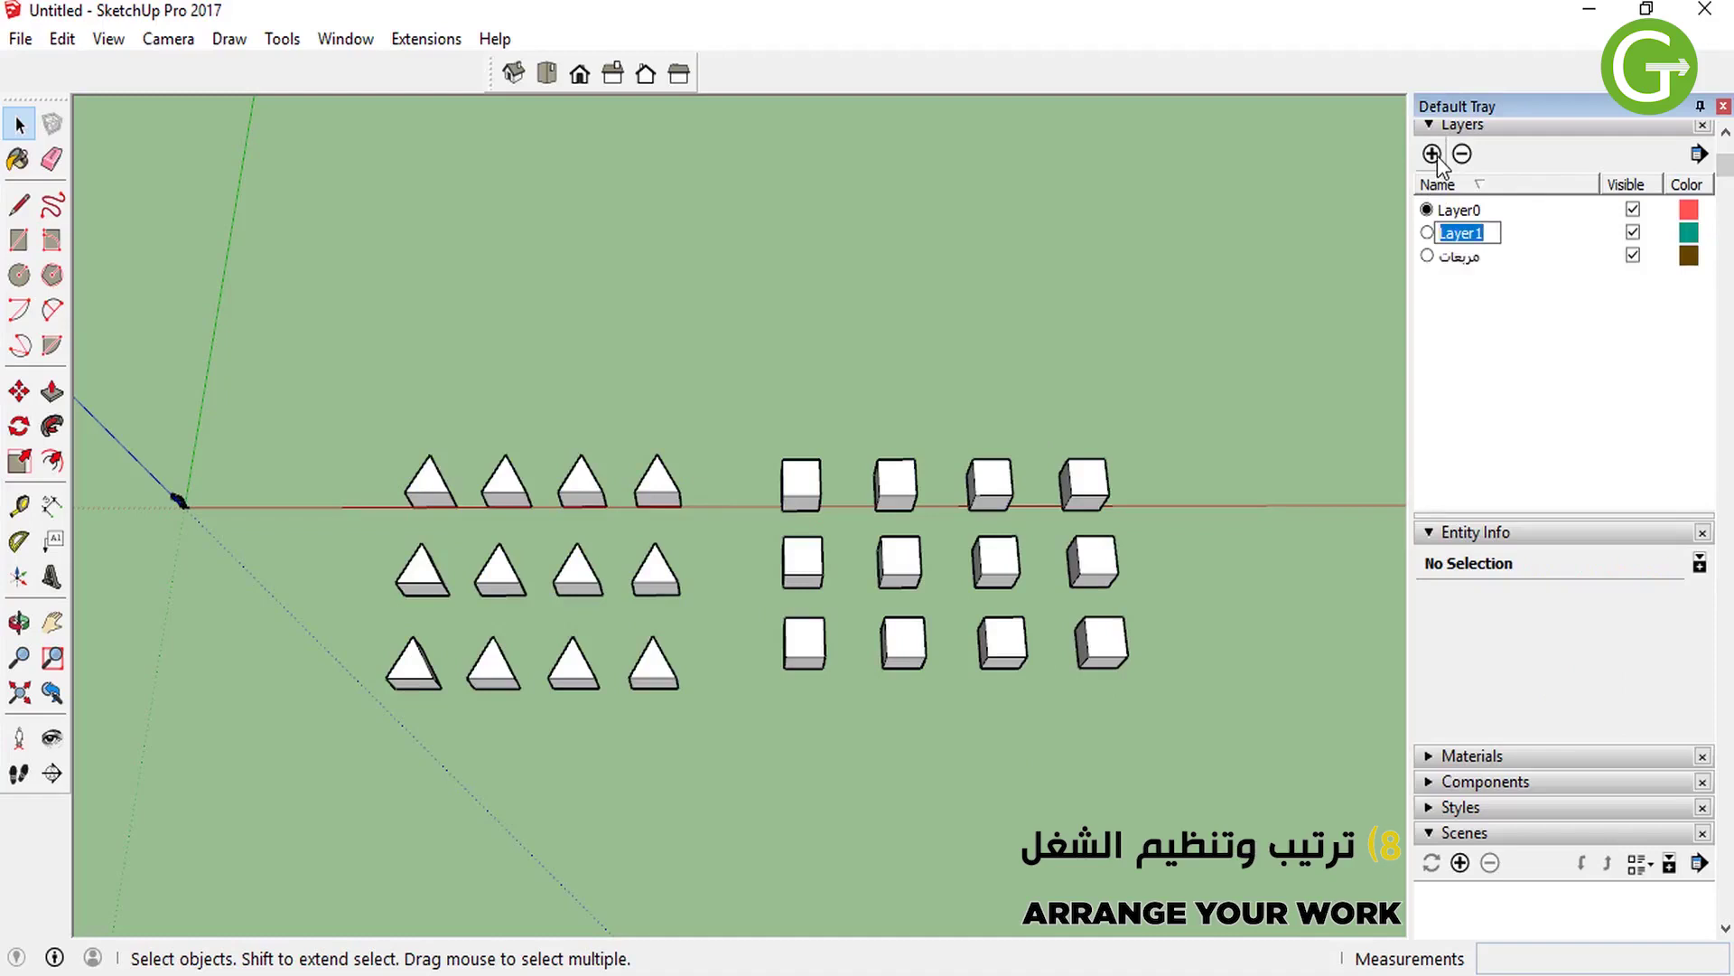
pyautogui.write('مثلثا')
pyautogui.write('ت')
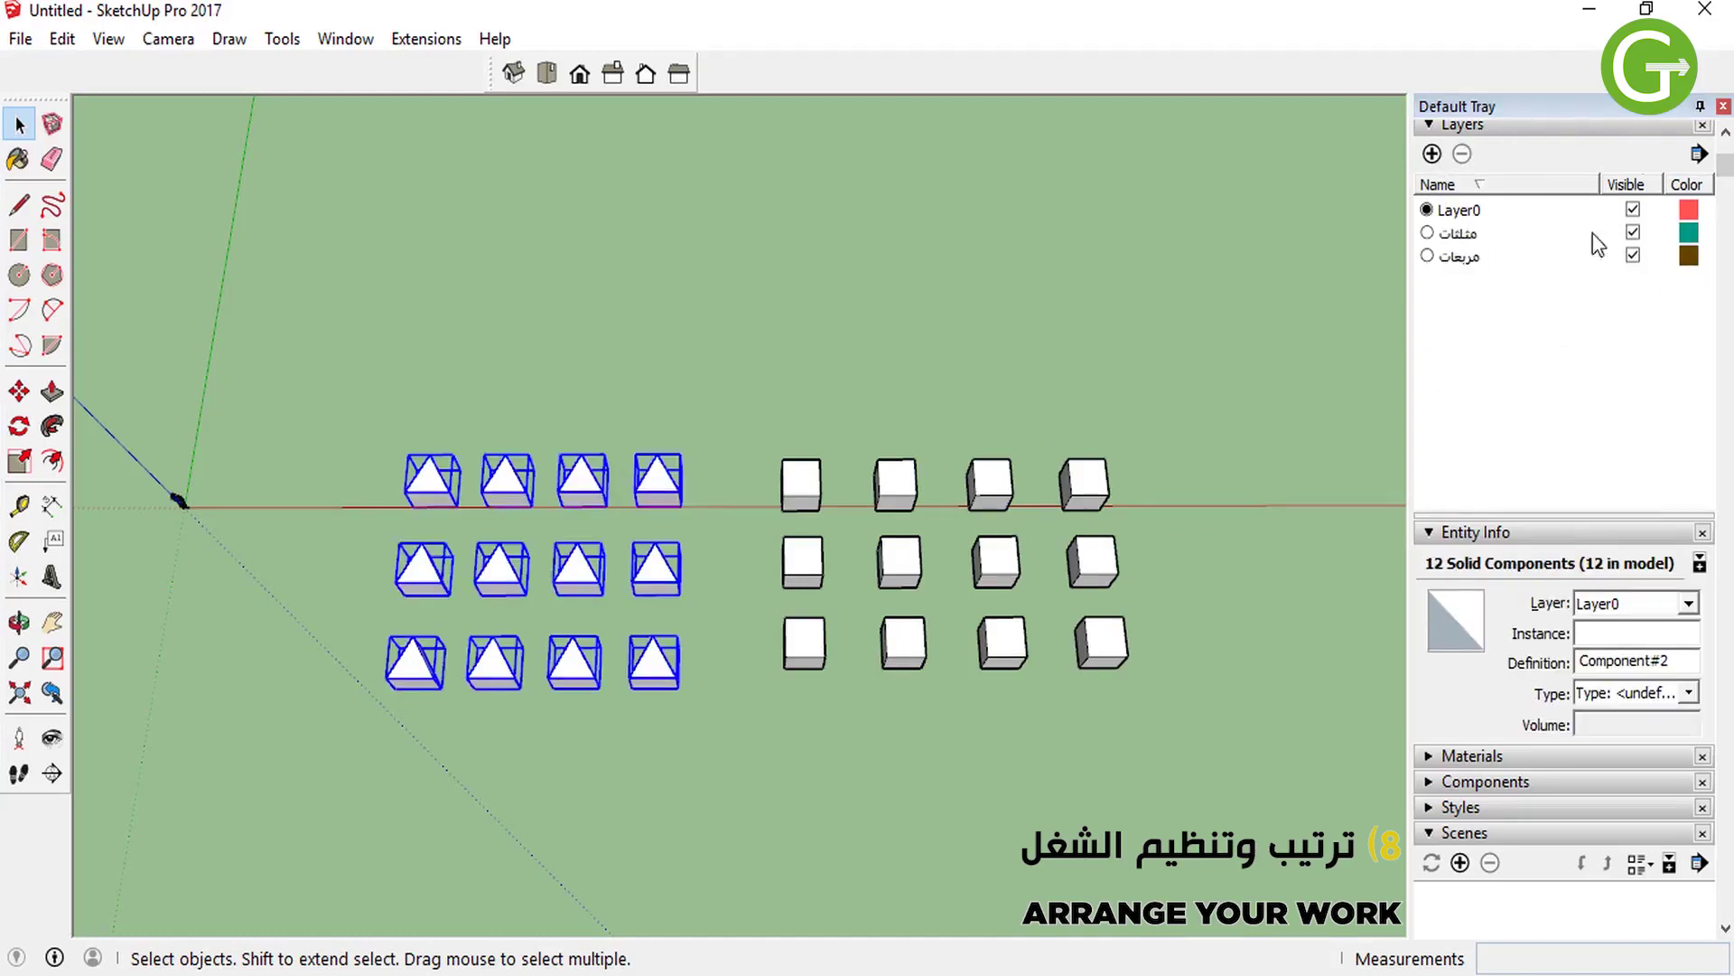
pyautogui.scroll(1, 1580, 262)
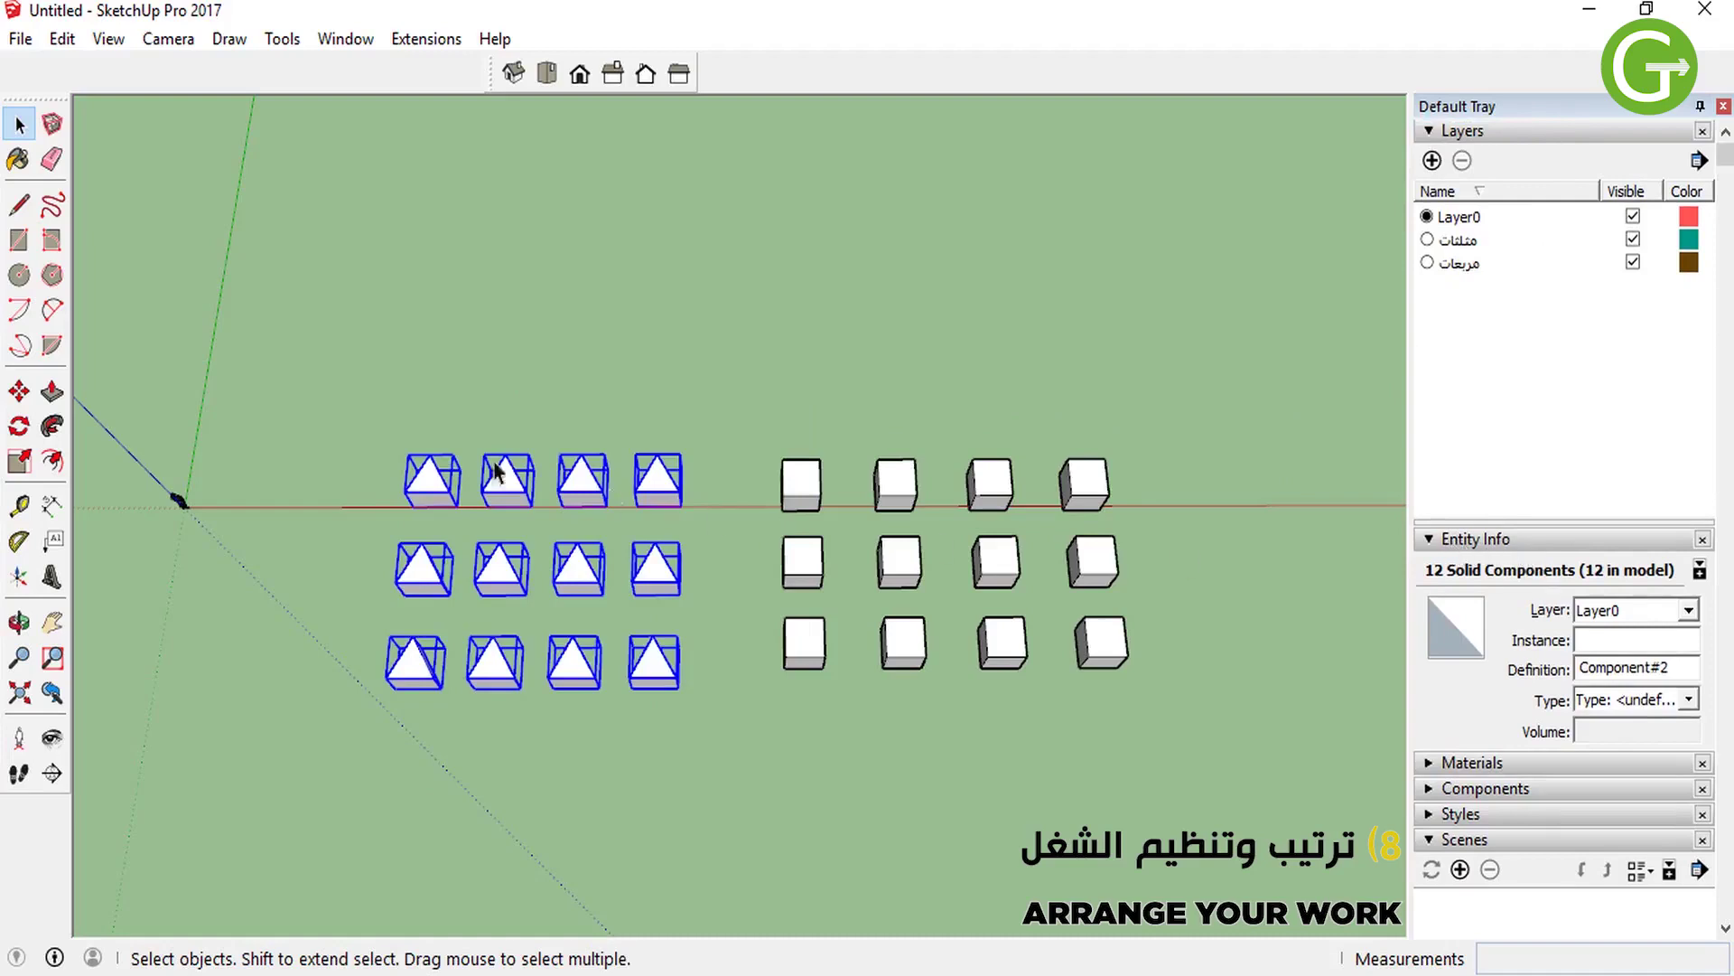
# Select all twelve triangles and assign them to the مثلثات layer.
pyautogui.moveTo(365, 377); pyautogui.dragTo(699, 793)
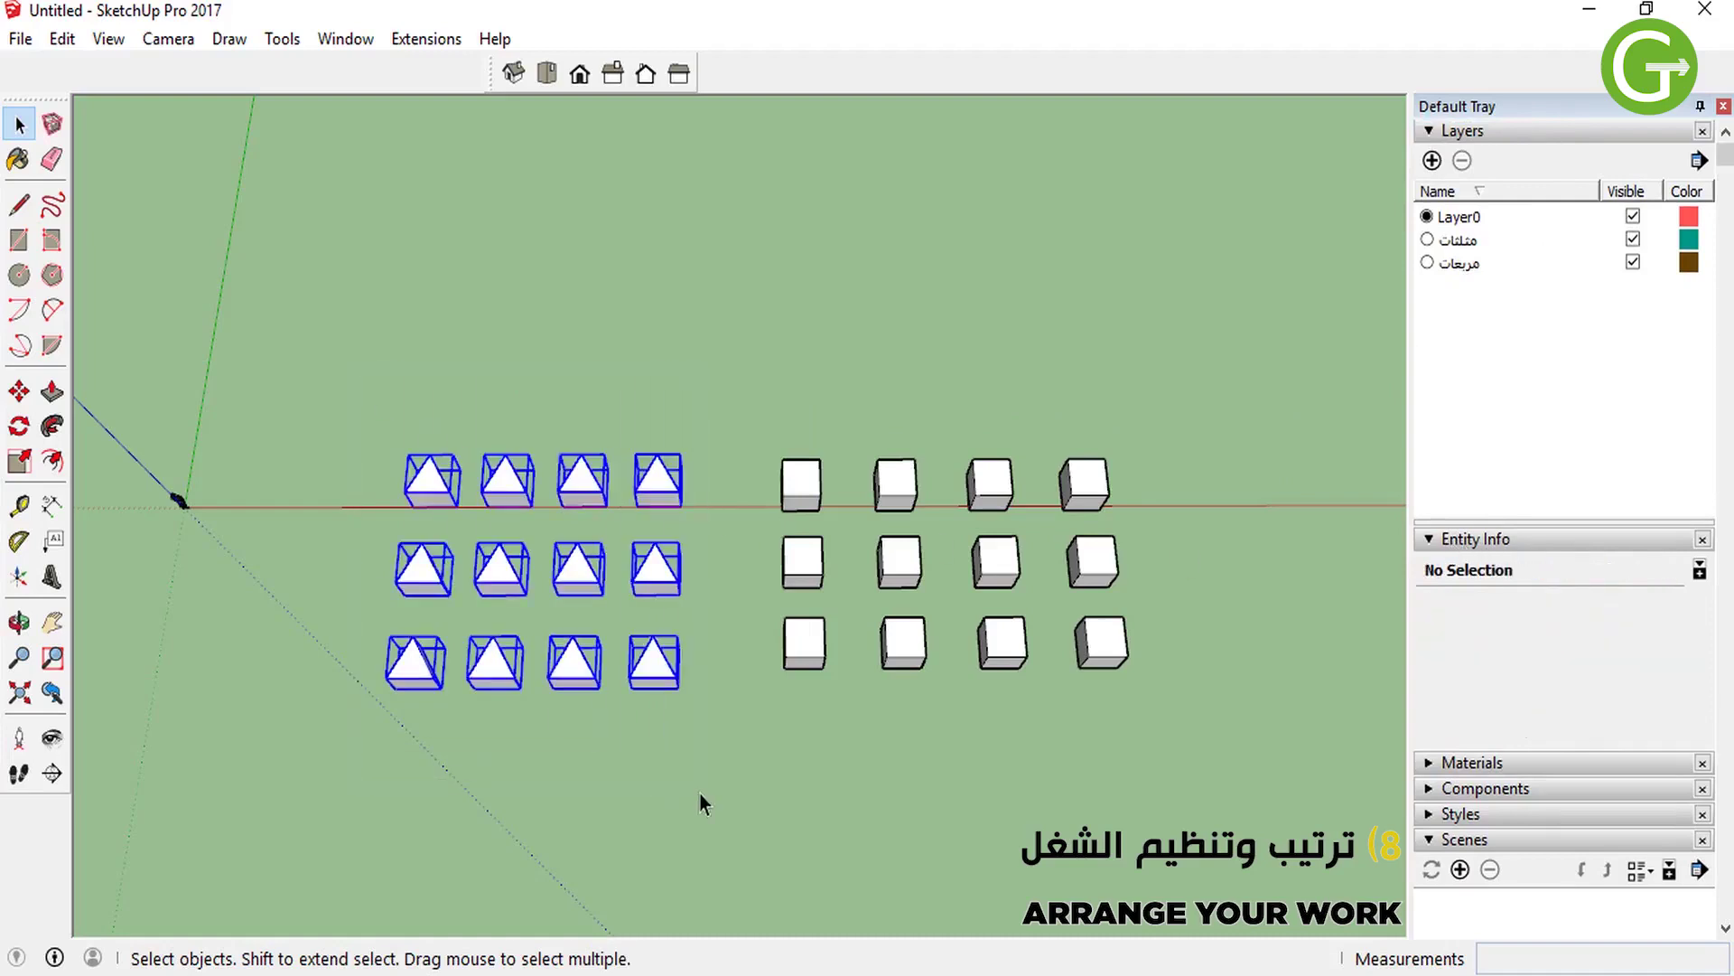
pyautogui.click(645, 677)
pyautogui.click(412, 475)
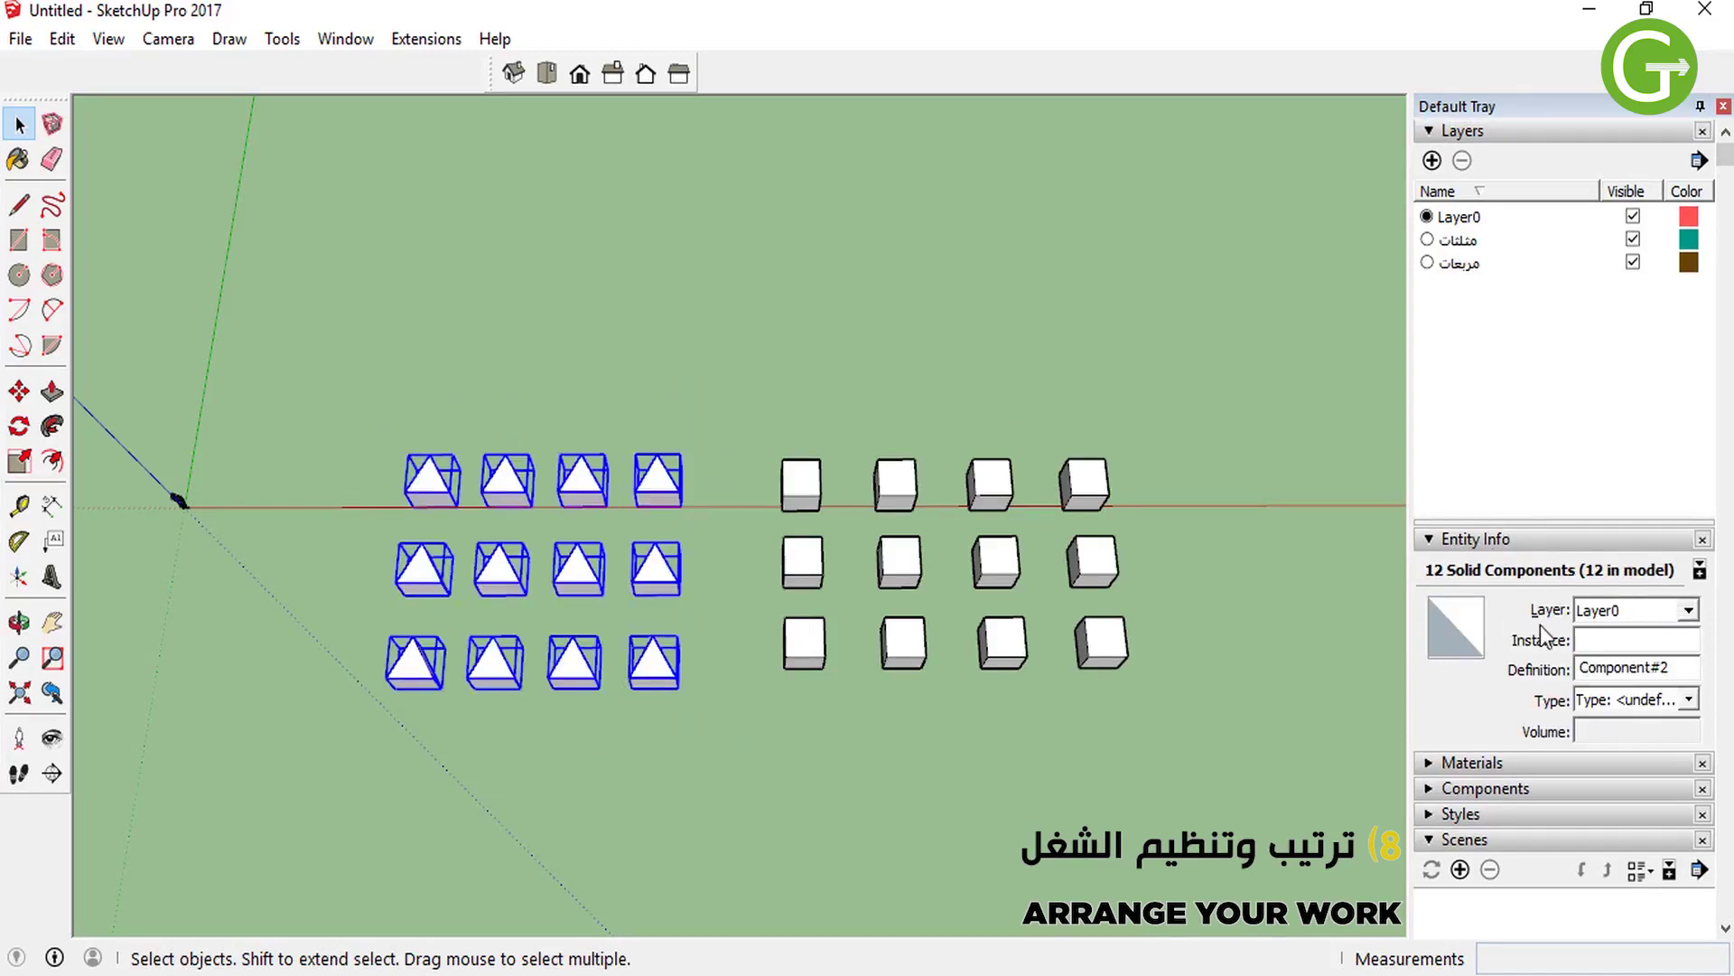
pyautogui.click(1689, 610)
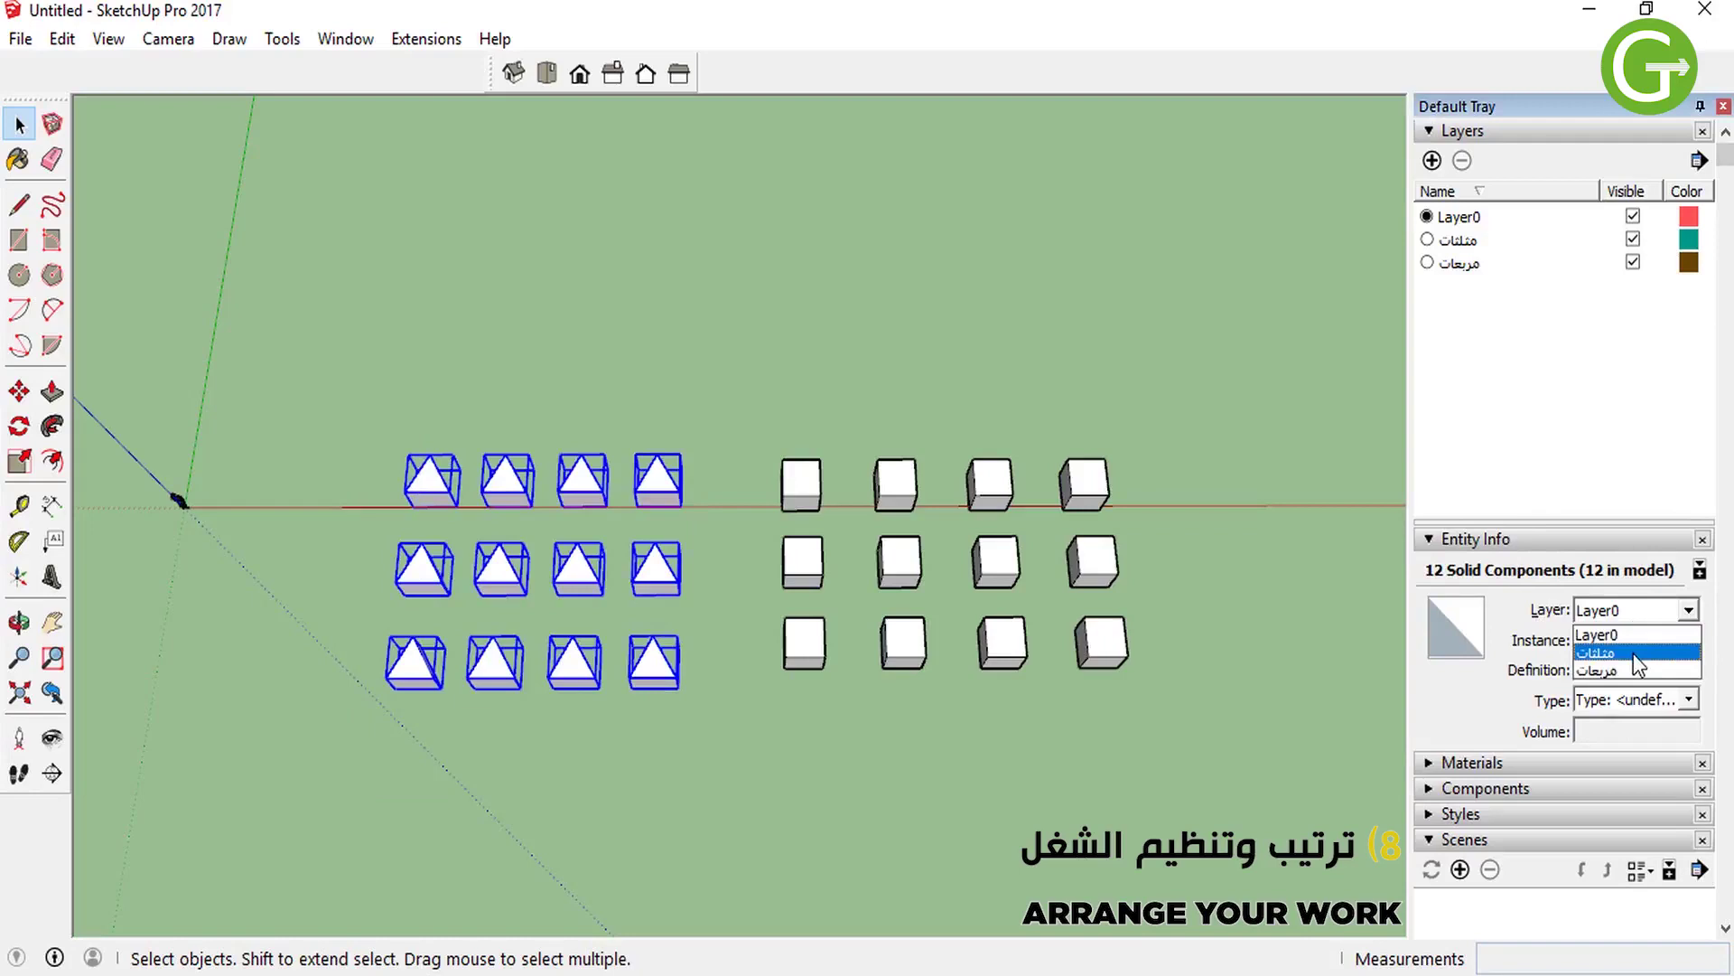
pyautogui.click(1633, 653)
pyautogui.click(1259, 734)
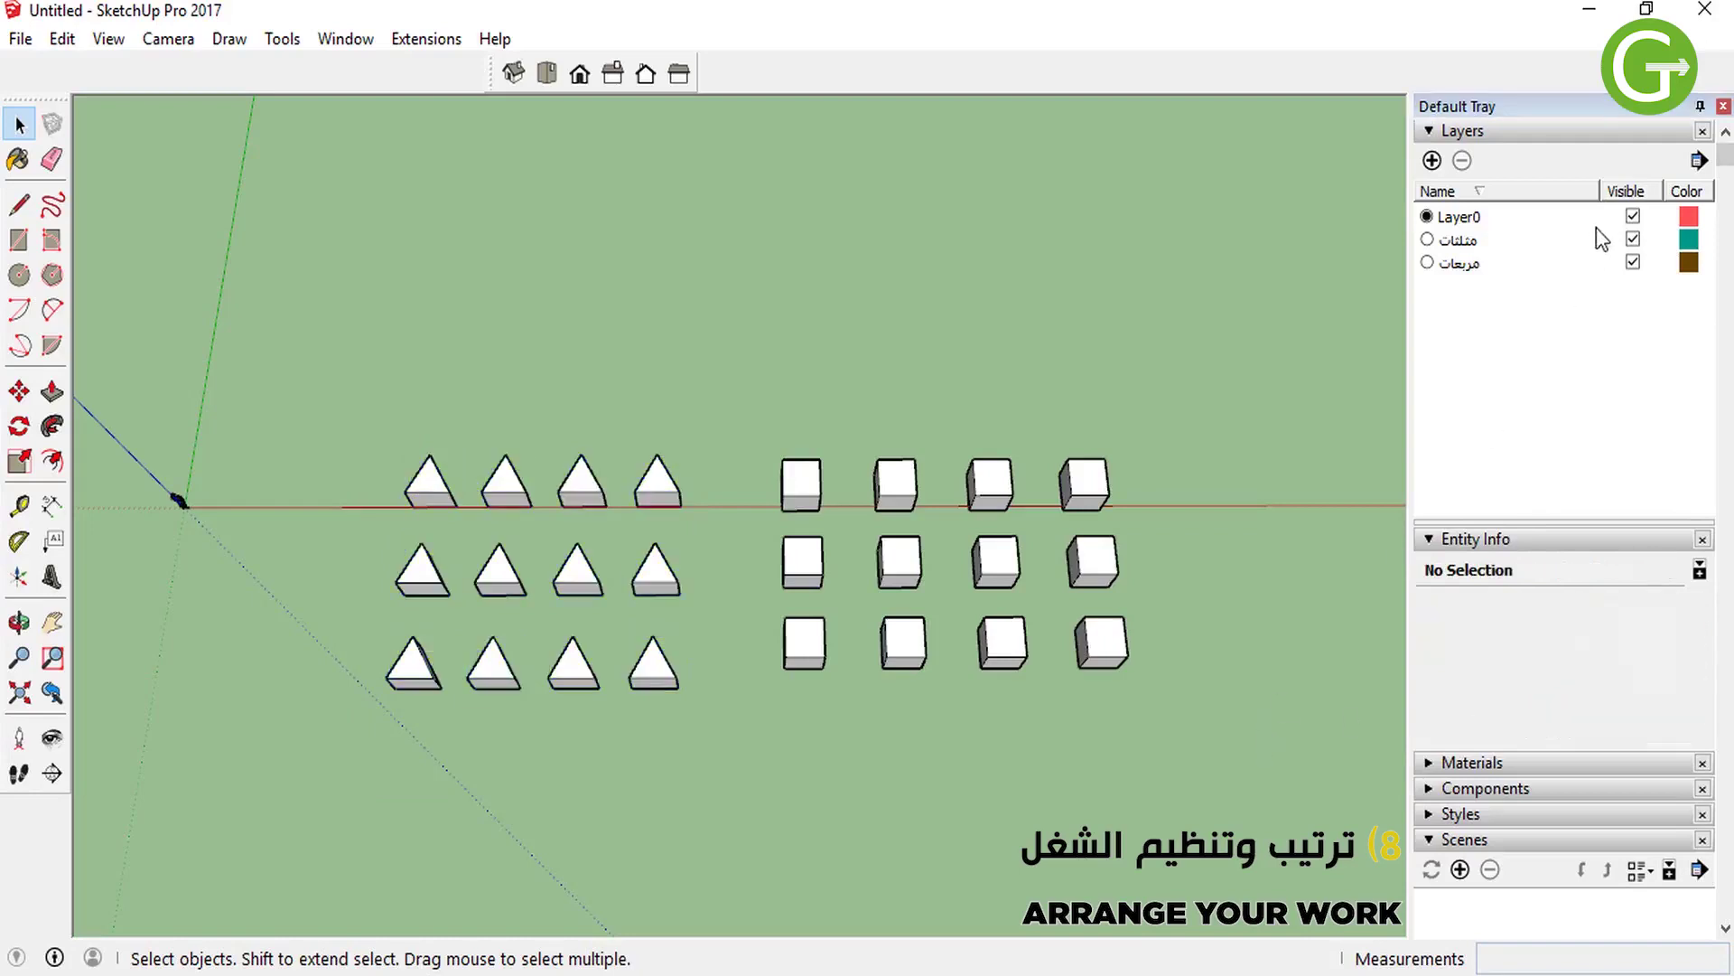
# Hide the مثلثات layer and assign all 12 cubes to the مربعات layer.
pyautogui.click(1632, 238)
pyautogui.click(1631, 238)
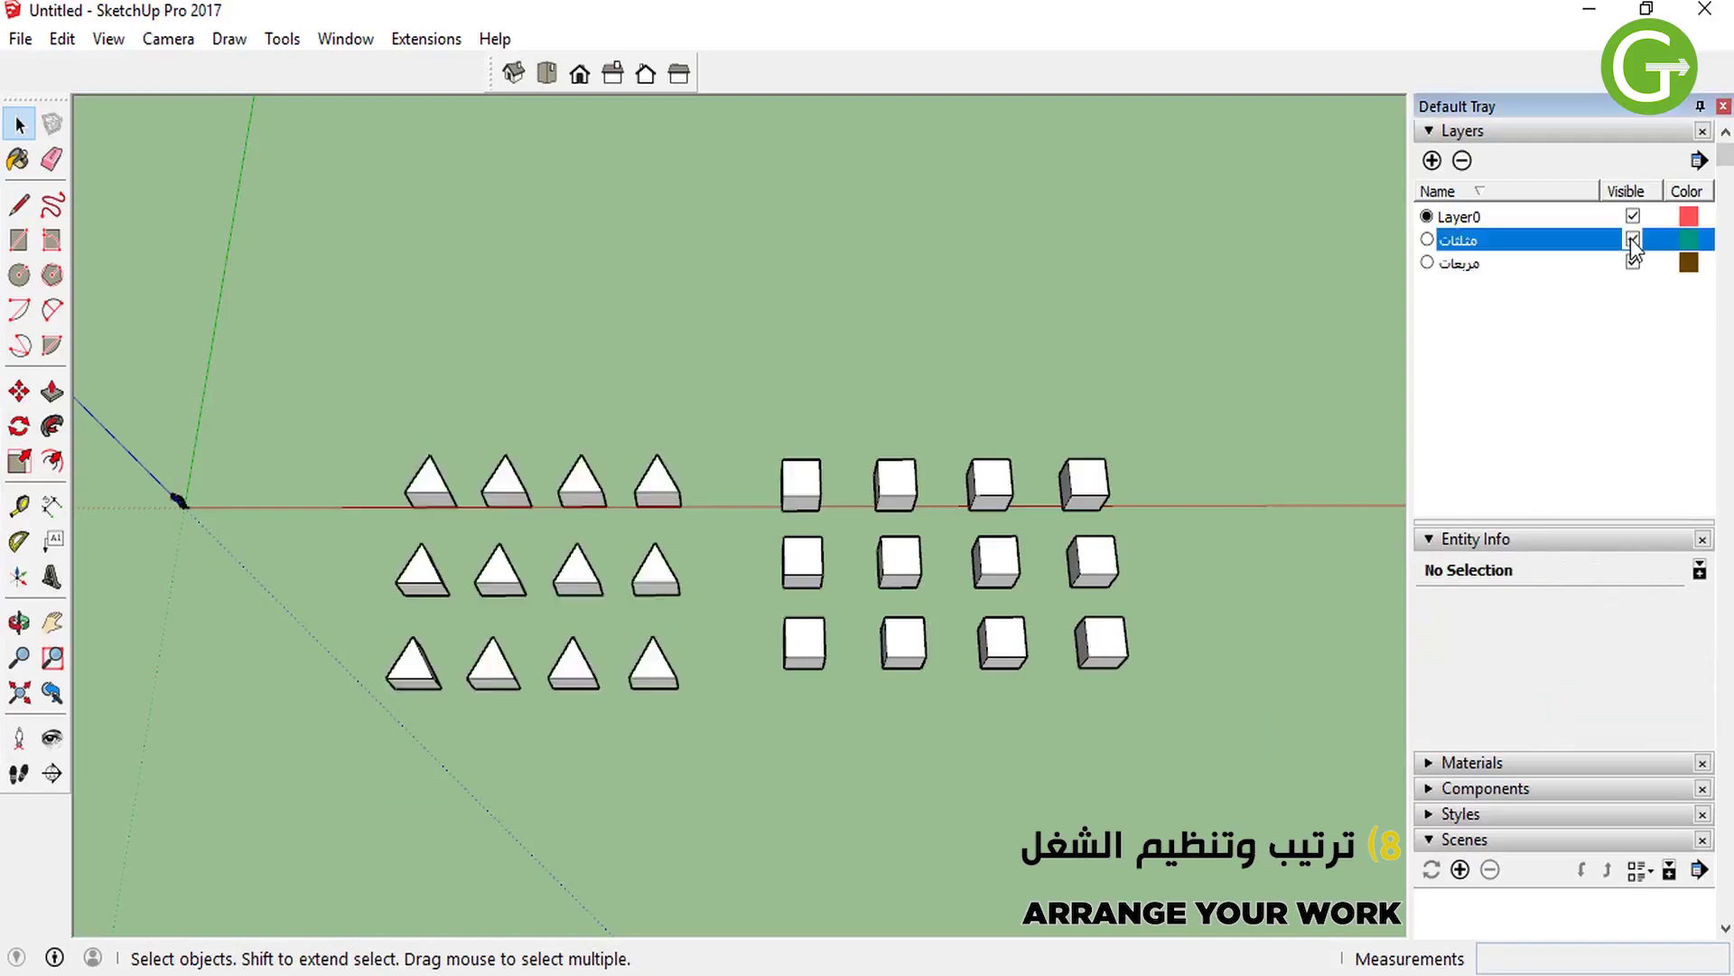
pyautogui.click(1632, 238)
pyautogui.click(1631, 239)
pyautogui.moveTo(709, 402); pyautogui.dragTo(1241, 773)
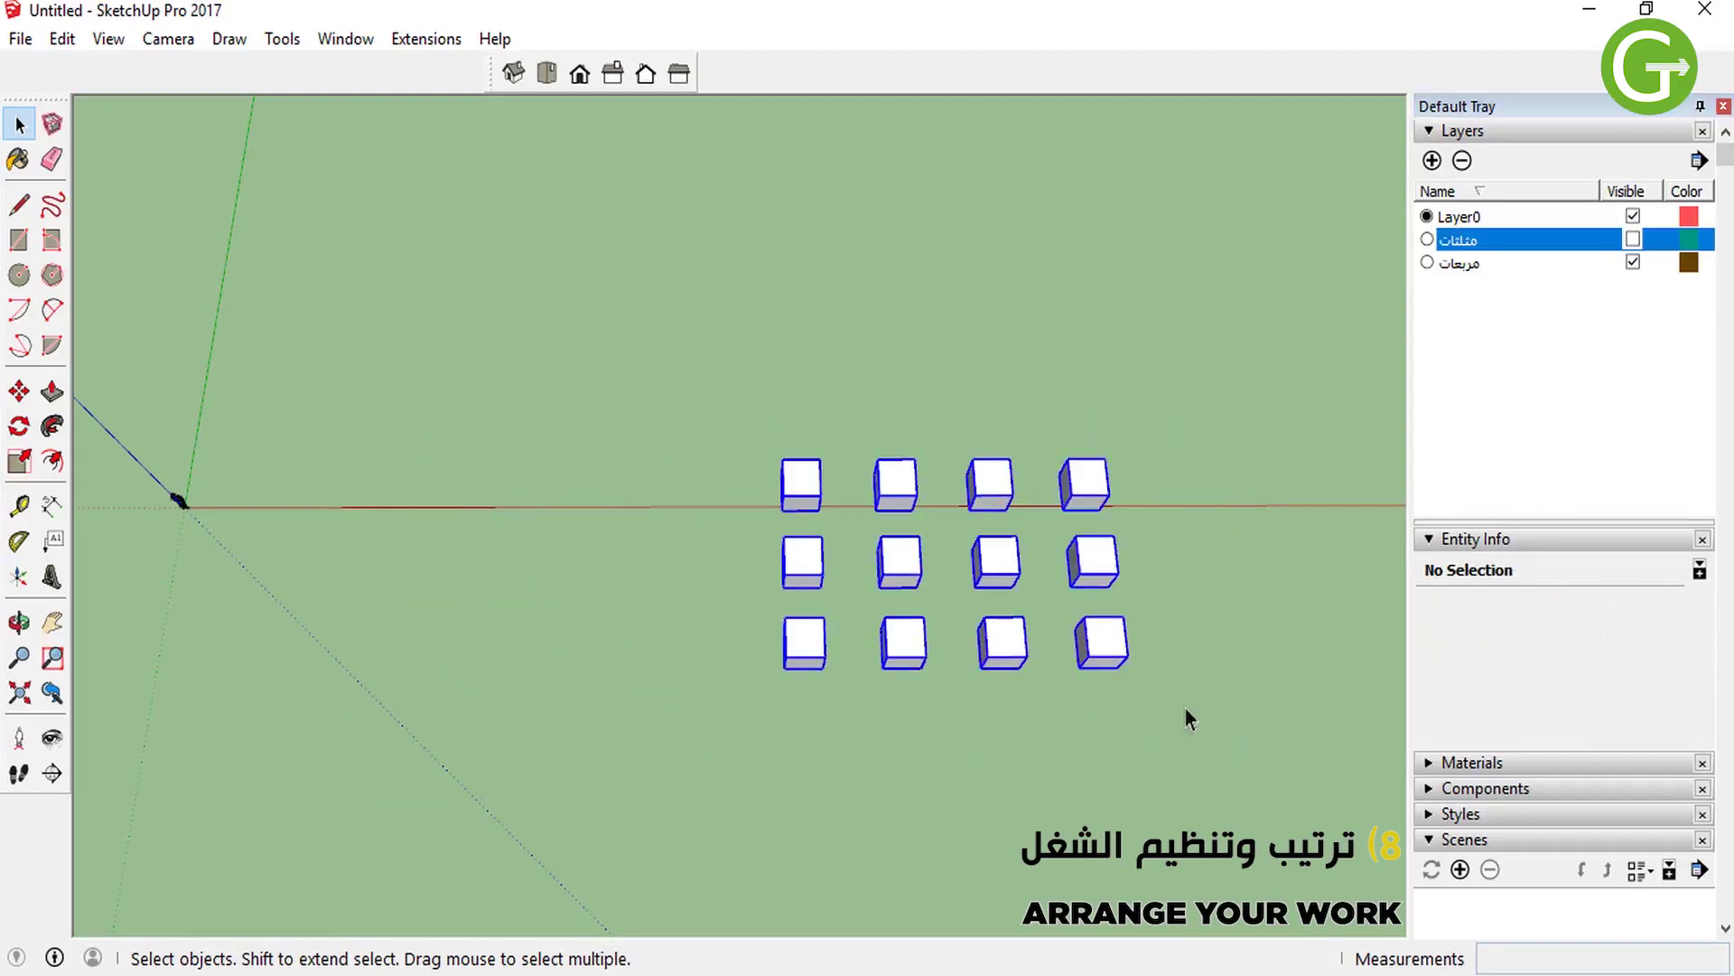
pyautogui.click(1688, 611)
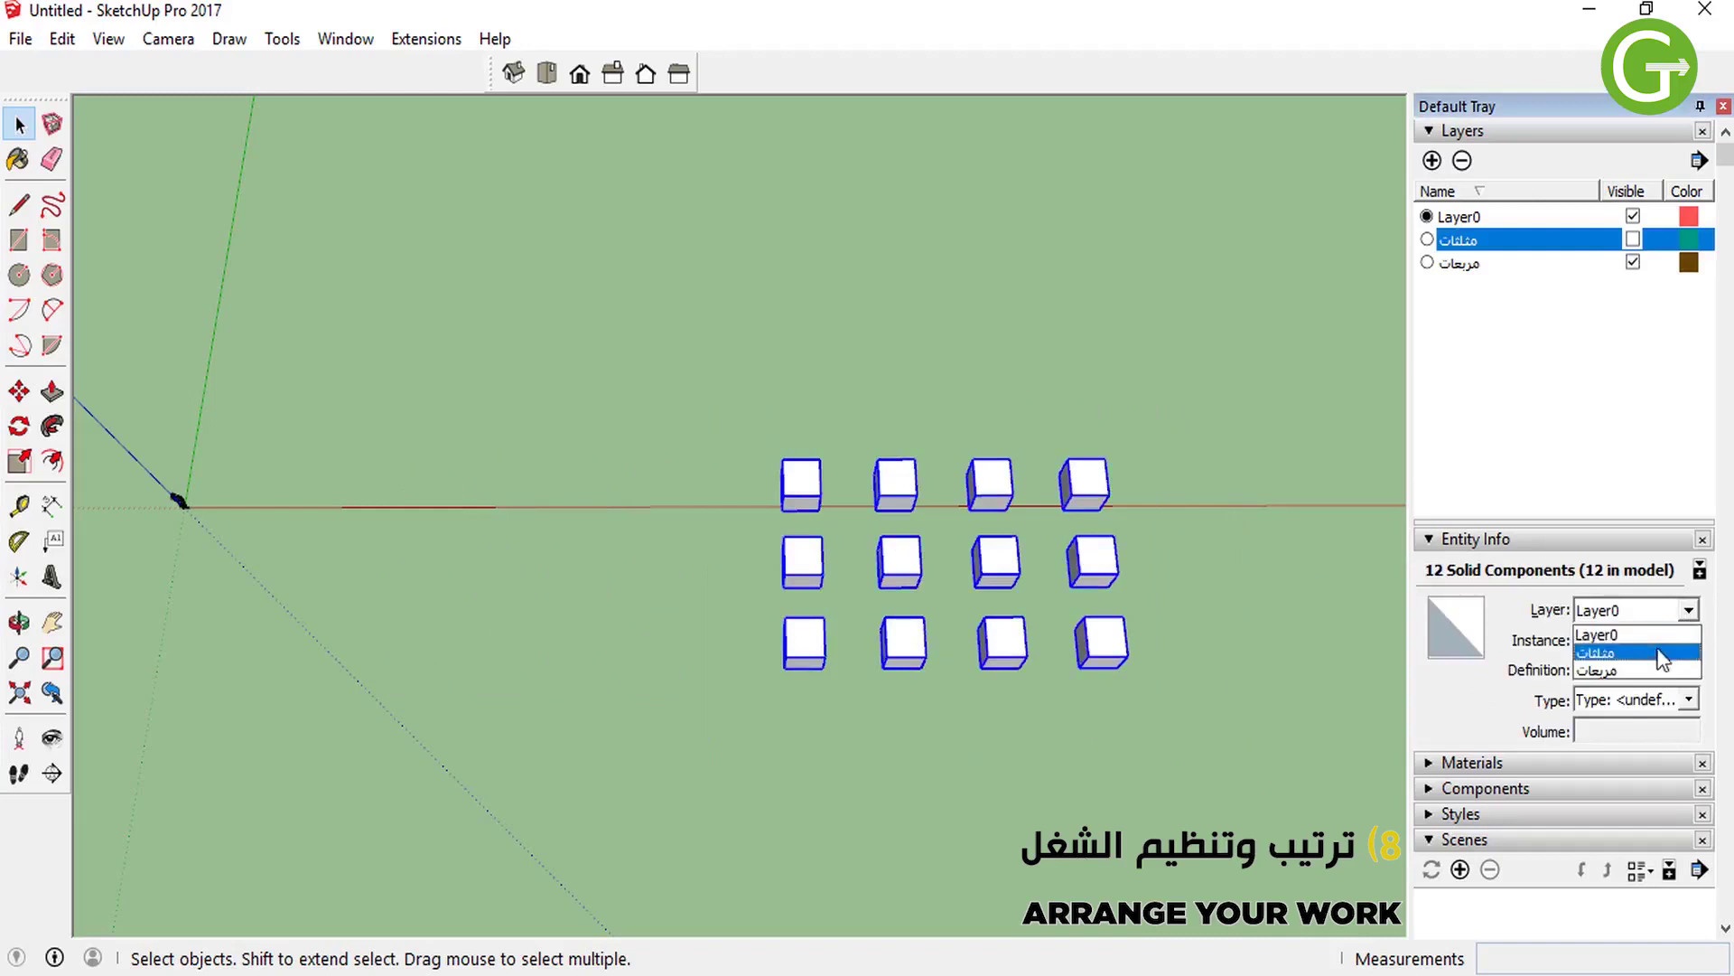
pyautogui.click(1627, 671)
pyautogui.click(1298, 650)
# Make the مثلثات layer visible again alongside مربعات.
pyautogui.click(1632, 238)
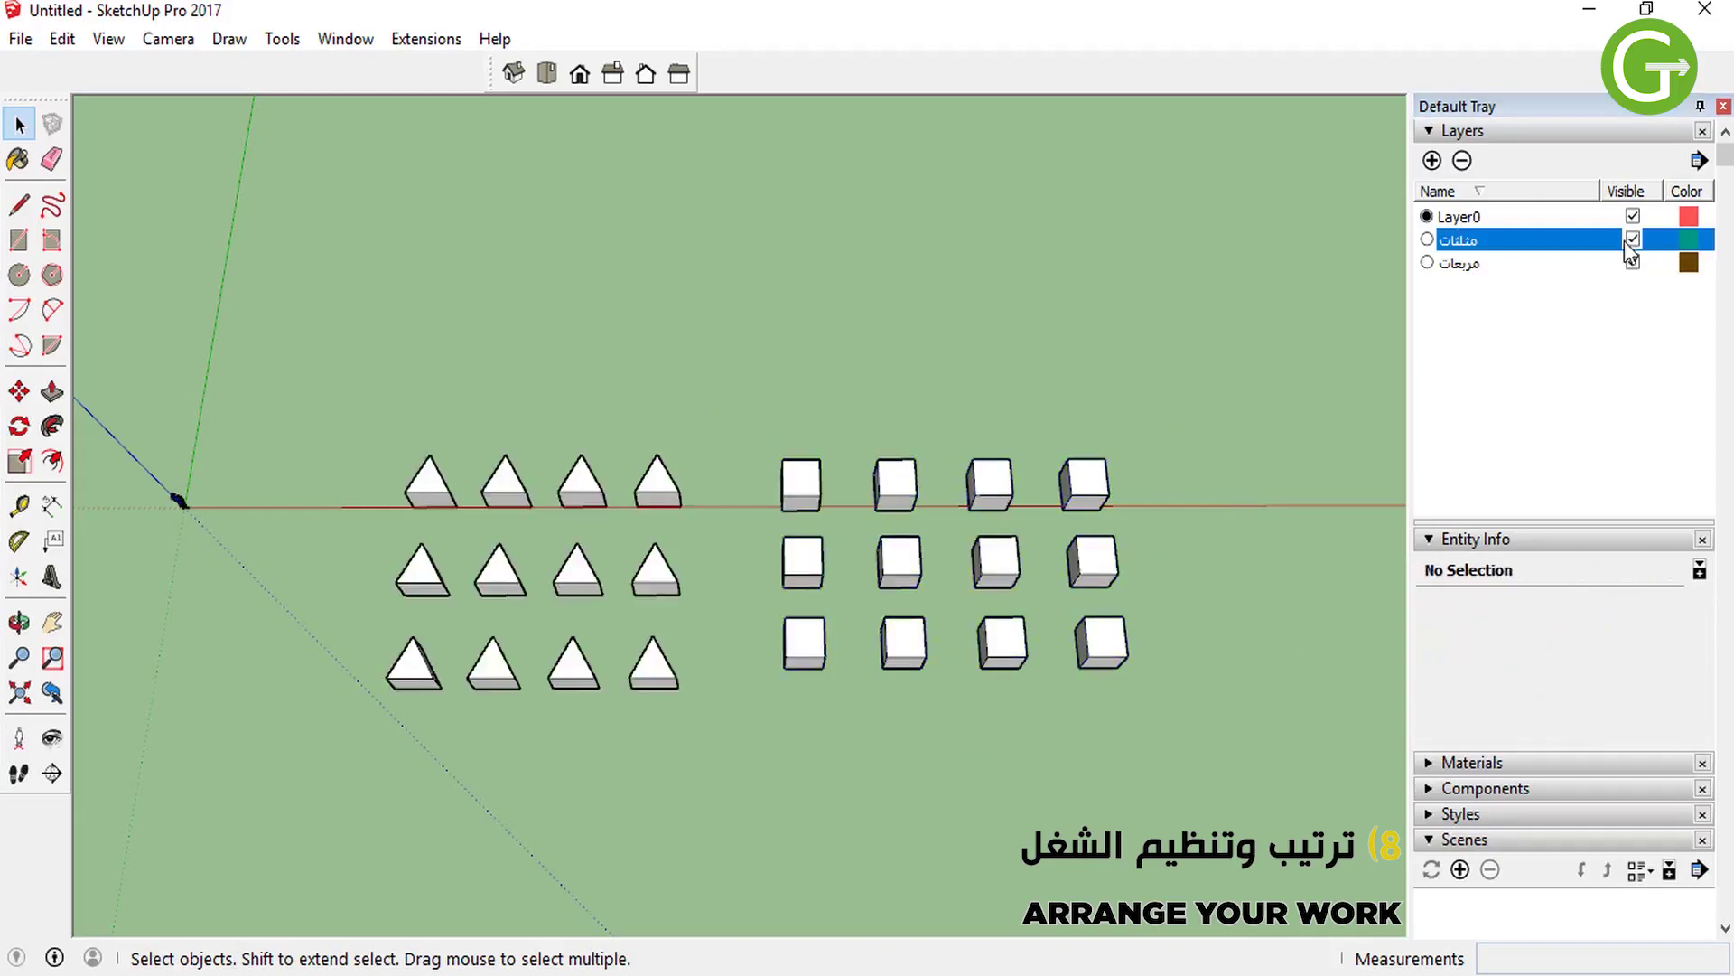
pyautogui.click(1633, 262)
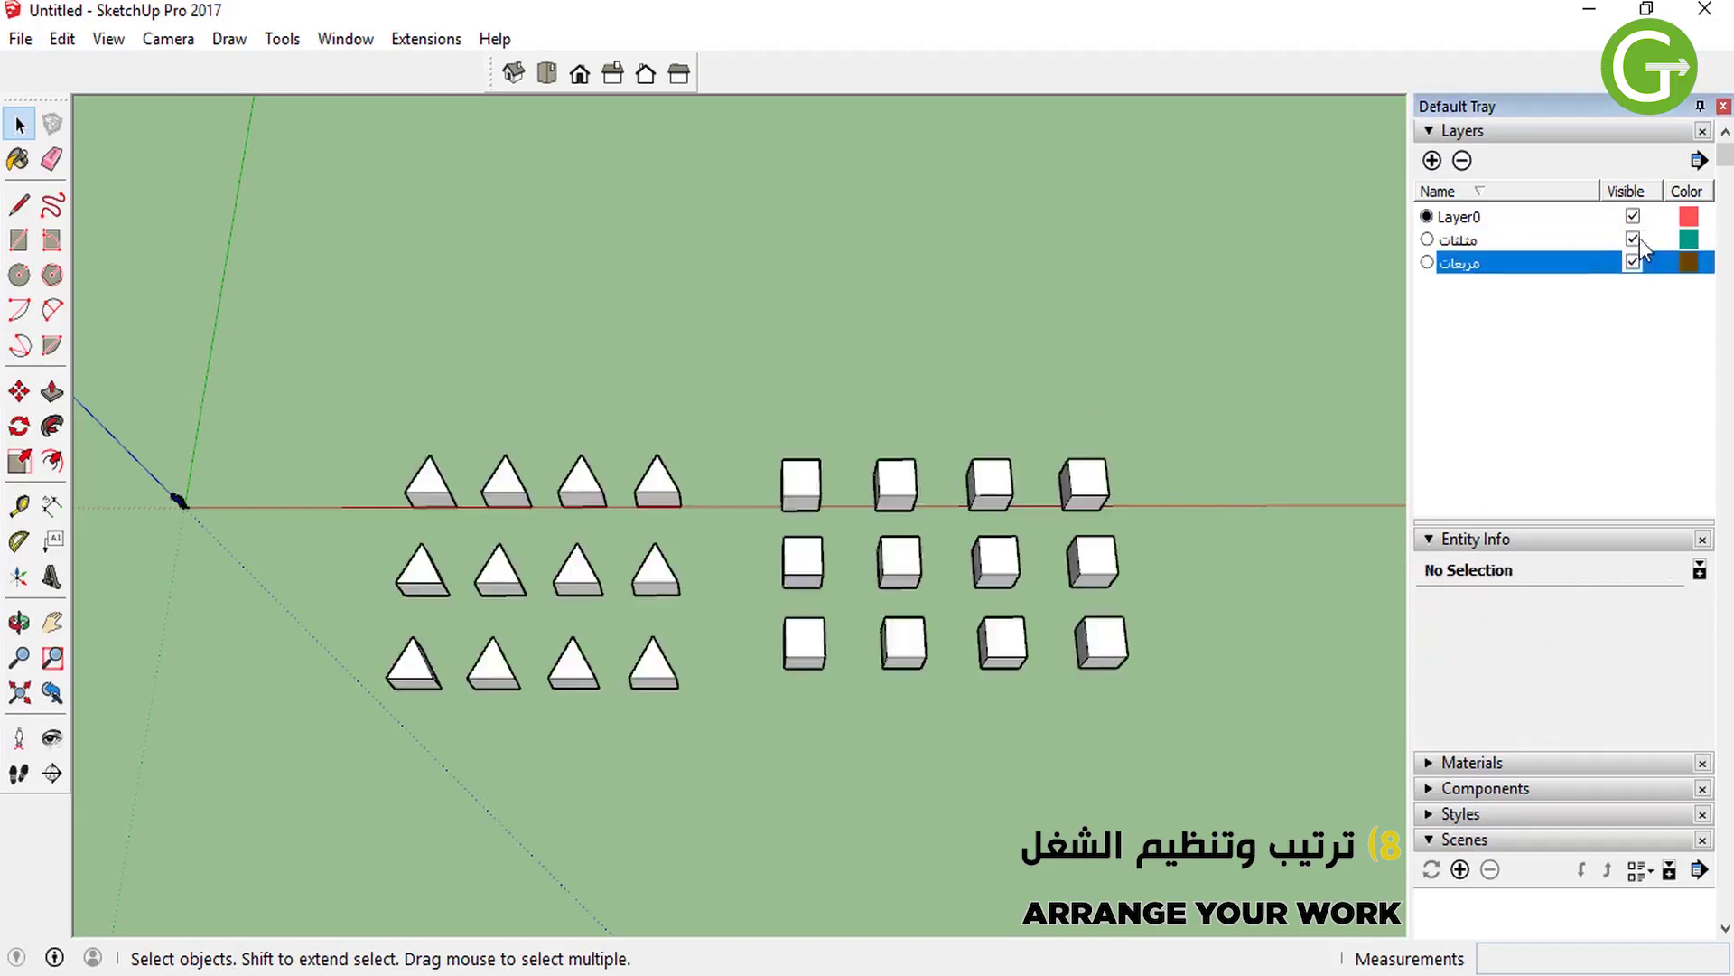
pyautogui.click(1637, 238)
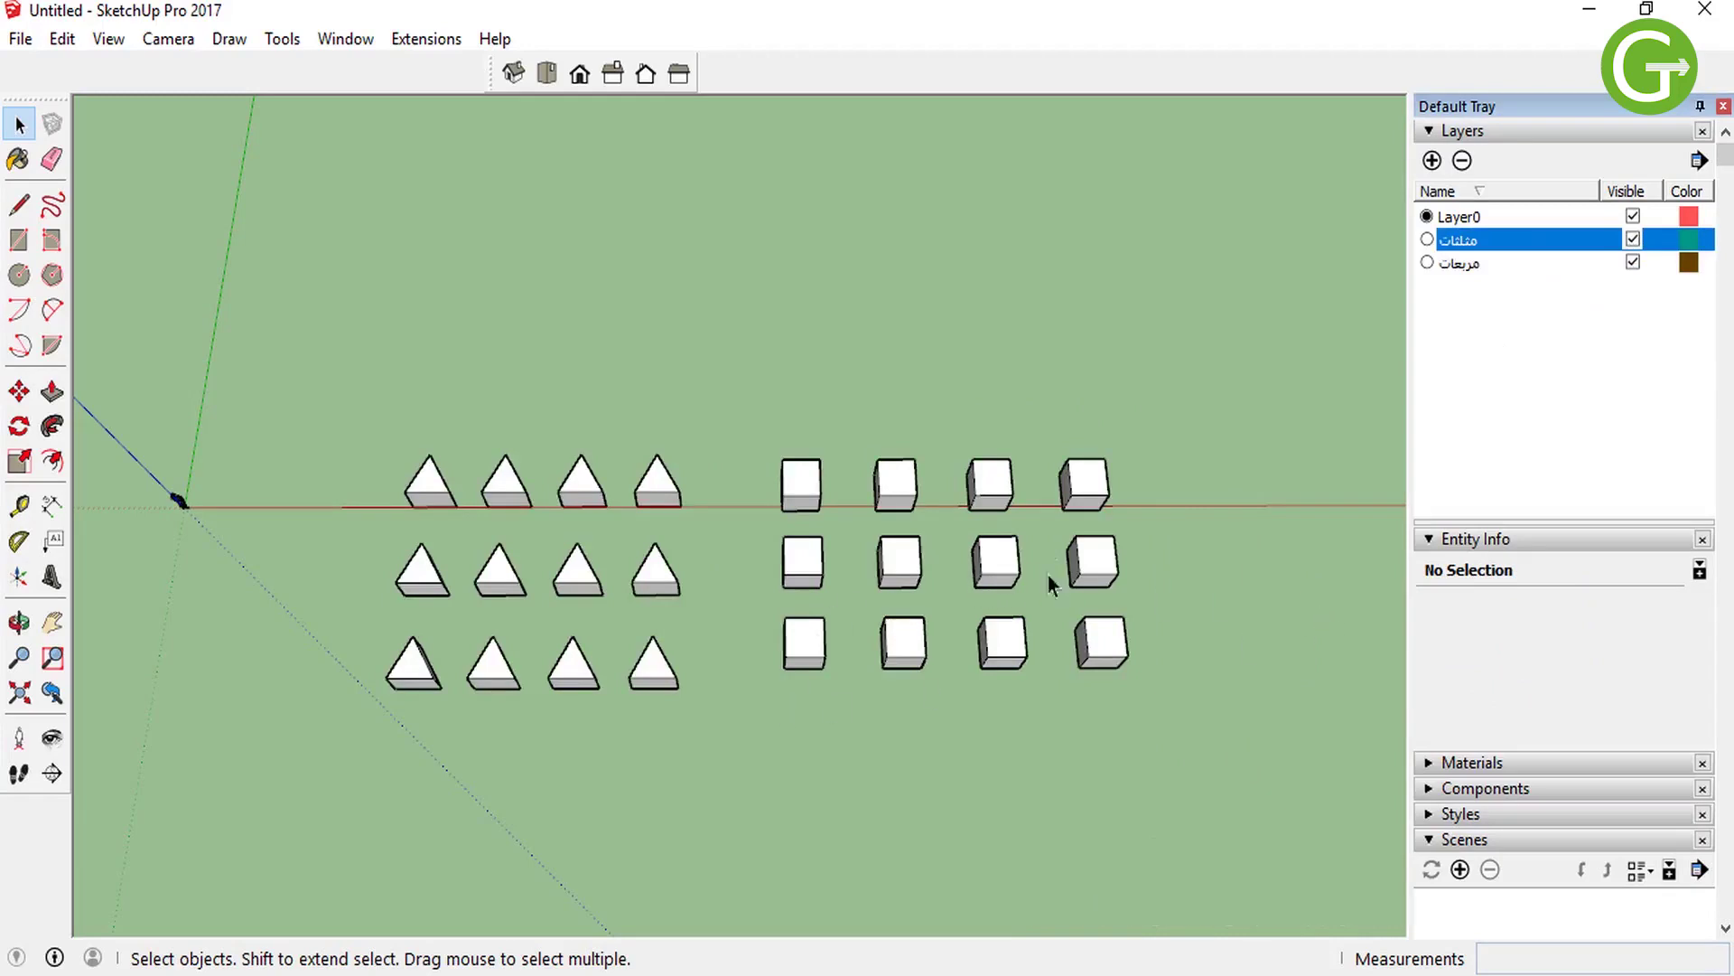
pyautogui.scroll(1, 1155, 546)
pyautogui.scroll(-1, 1140, 584)
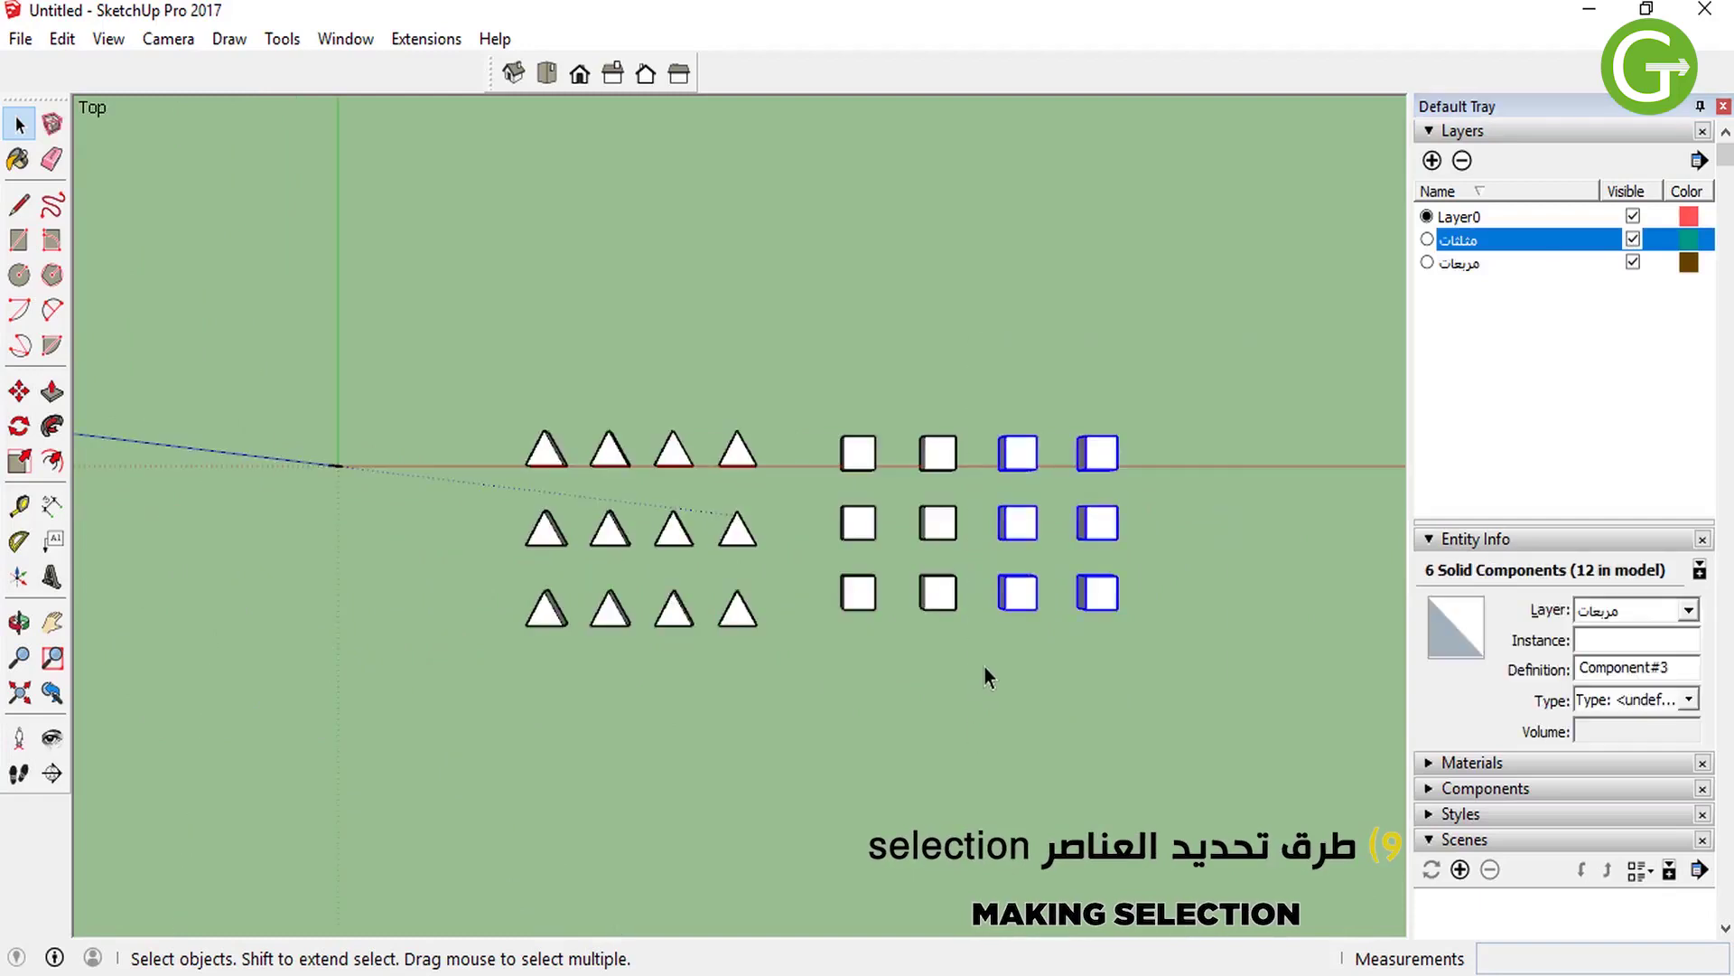
# Crossing-select the six cubes in the two right-hand columns of the cube grid.
pyautogui.click(1234, 208)
pyautogui.moveTo(1160, 250); pyautogui.dragTo(1018, 355)
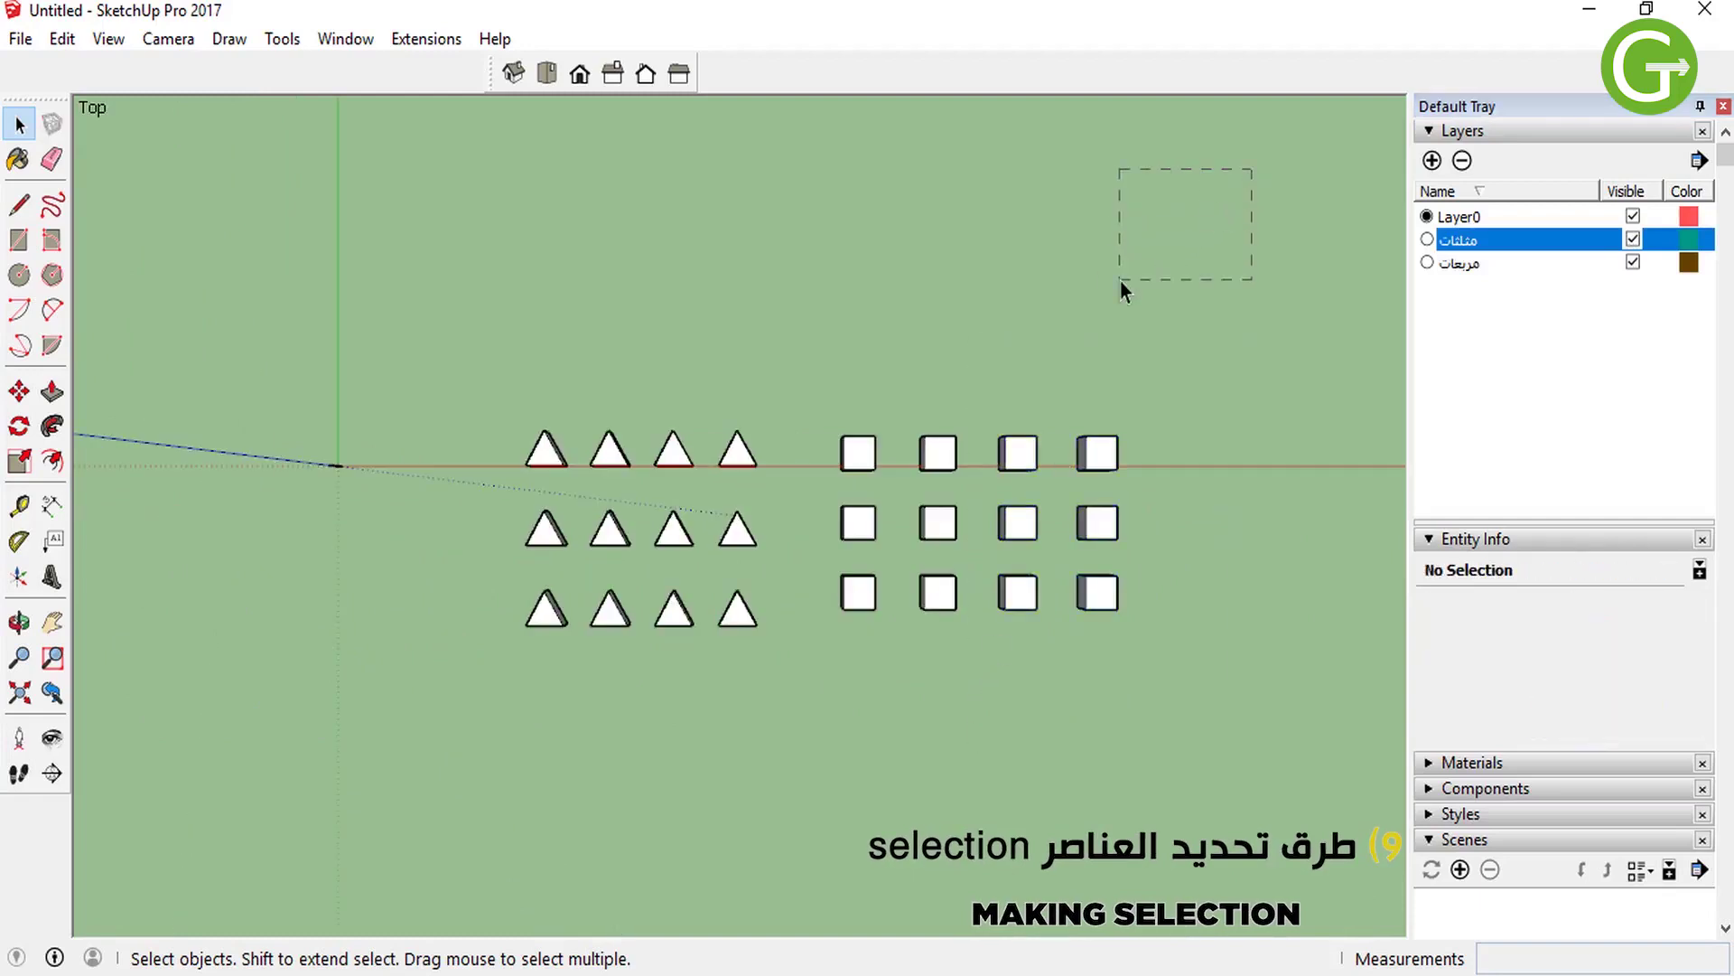
pyautogui.moveTo(1079, 300); pyautogui.dragTo(1057, 313)
pyautogui.moveTo(1084, 300)
pyautogui.mouseDown()
pyautogui.moveTo(1000, 569)
pyautogui.moveTo(1004, 382)
pyautogui.mouseUp()
pyautogui.moveTo(1005, 300); pyautogui.dragTo(984, 350)
pyautogui.moveTo(1013, 476); pyautogui.dragTo(1004, 701)
pyautogui.moveTo(1014, 720)
pyautogui.mouseDown()
pyautogui.moveTo(1032, 755)
pyautogui.moveTo(1021, 728)
pyautogui.mouseUp()
pyautogui.moveTo(1015, 760); pyautogui.dragTo(1034, 766)
pyautogui.moveTo(1023, 749)
pyautogui.mouseDown()
pyautogui.moveTo(1092, 756)
pyautogui.moveTo(1028, 757)
pyautogui.moveTo(1028, 778)
pyautogui.mouseUp()
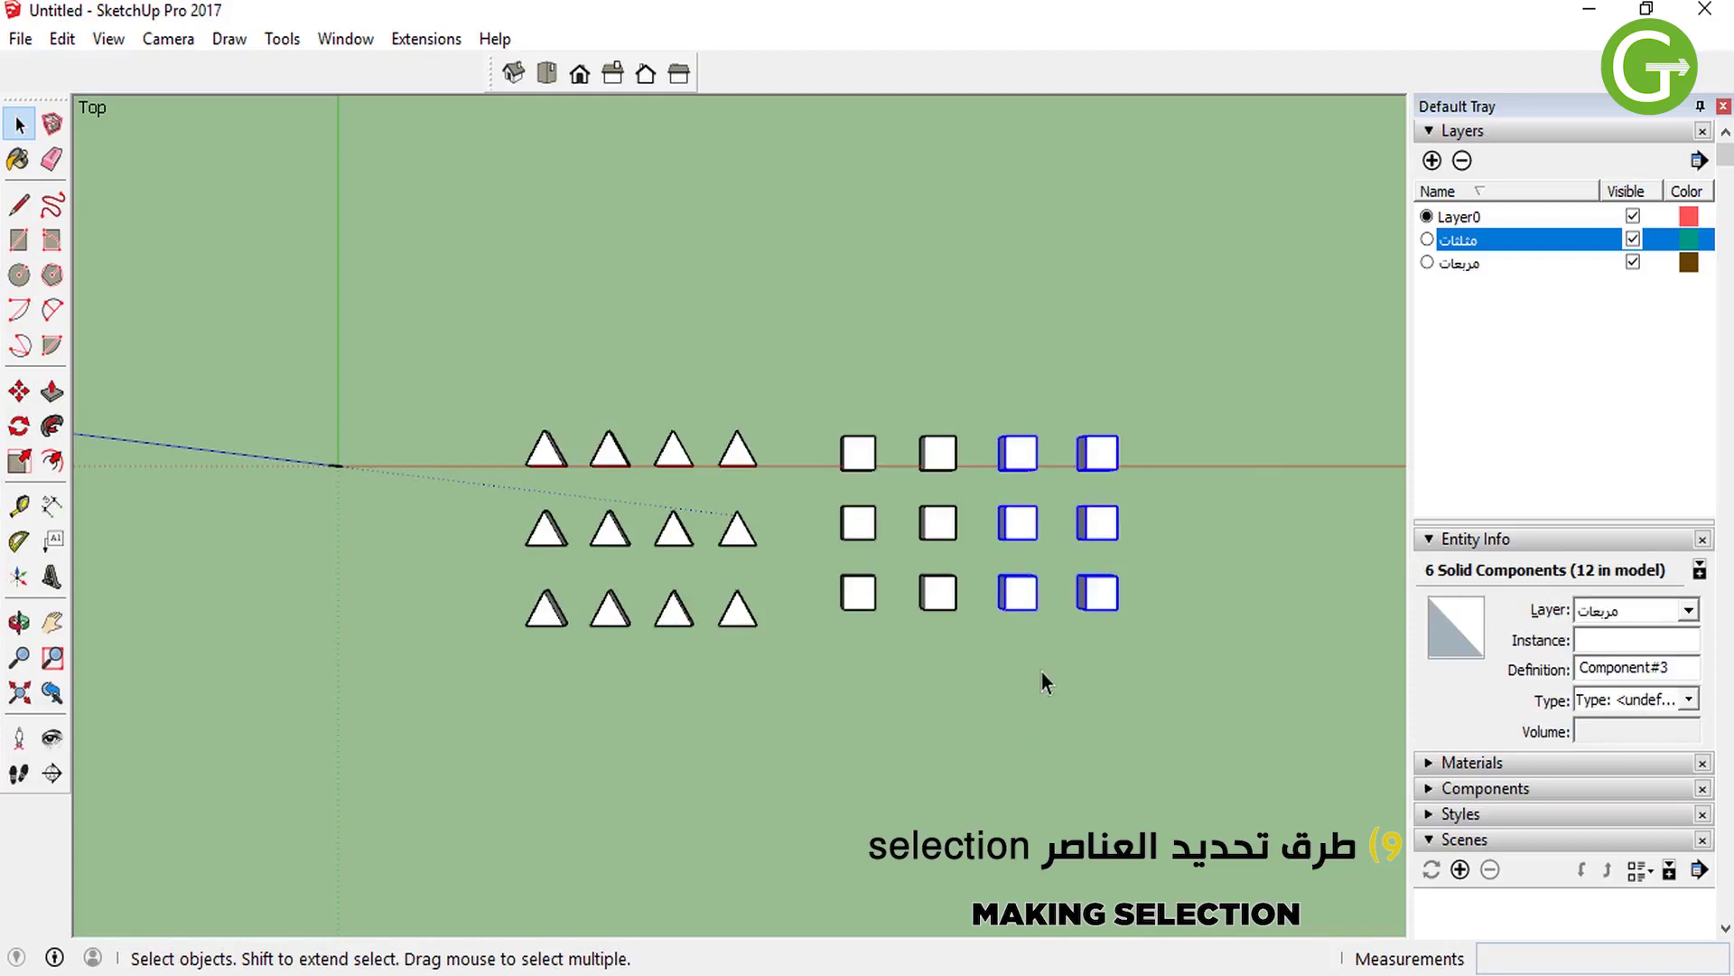
pyautogui.click(984, 666)
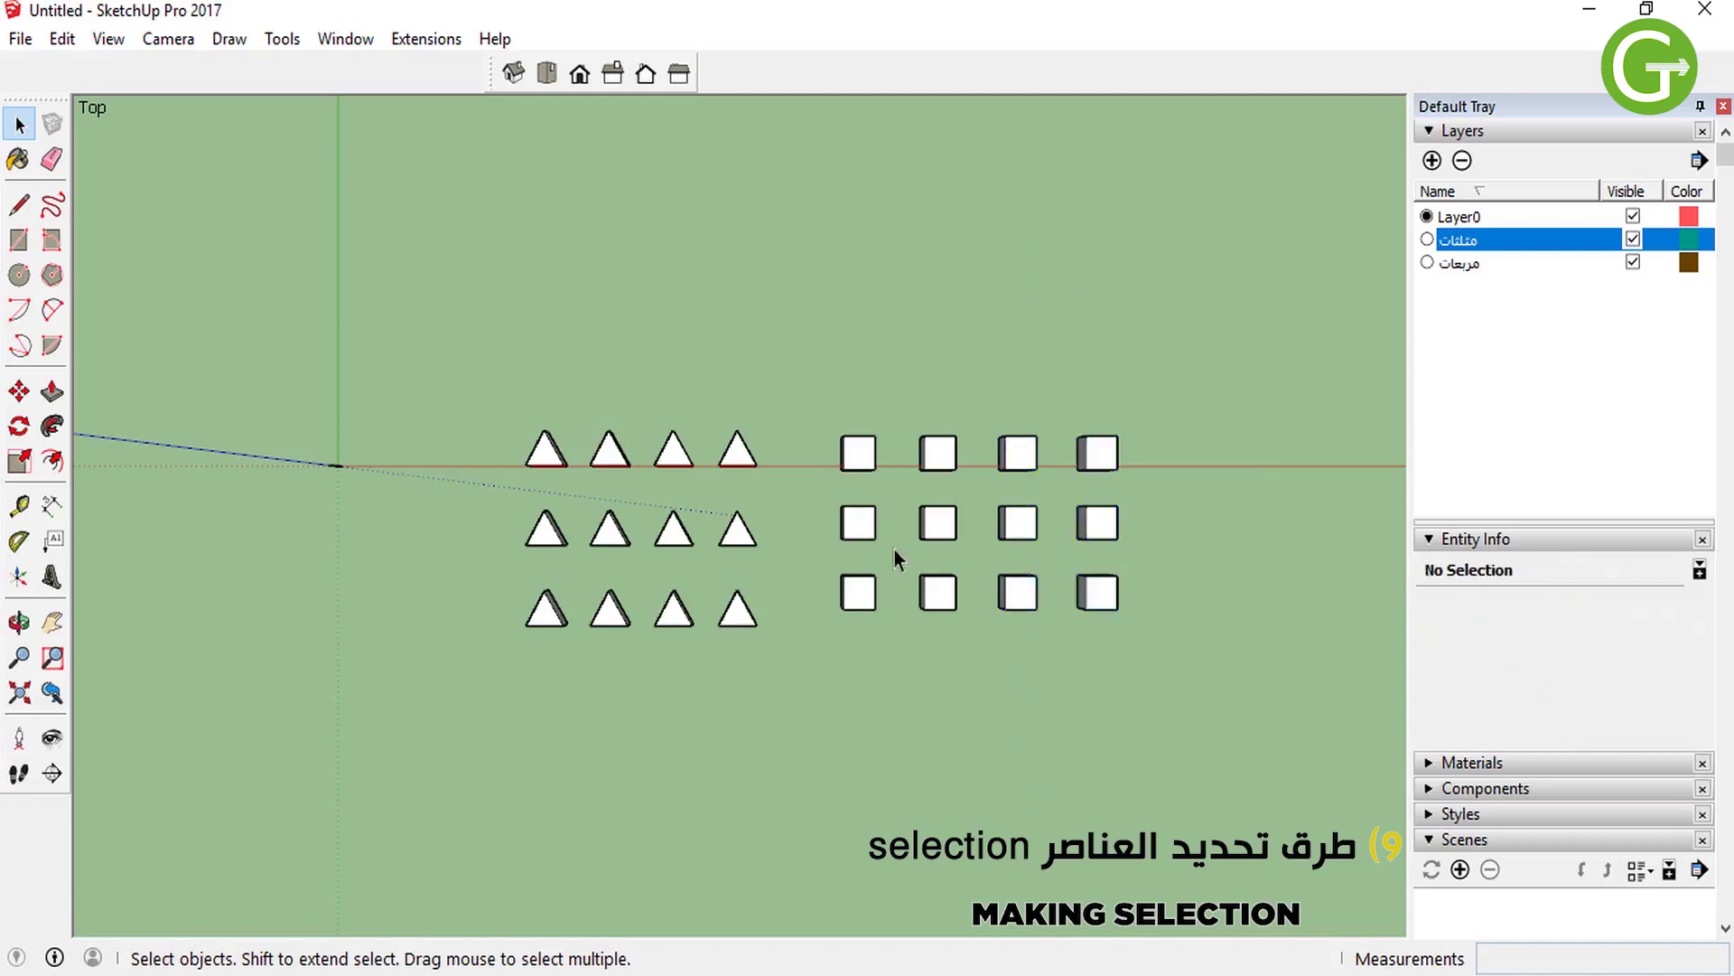
pyautogui.moveTo(1133, 415); pyautogui.dragTo(983, 666)
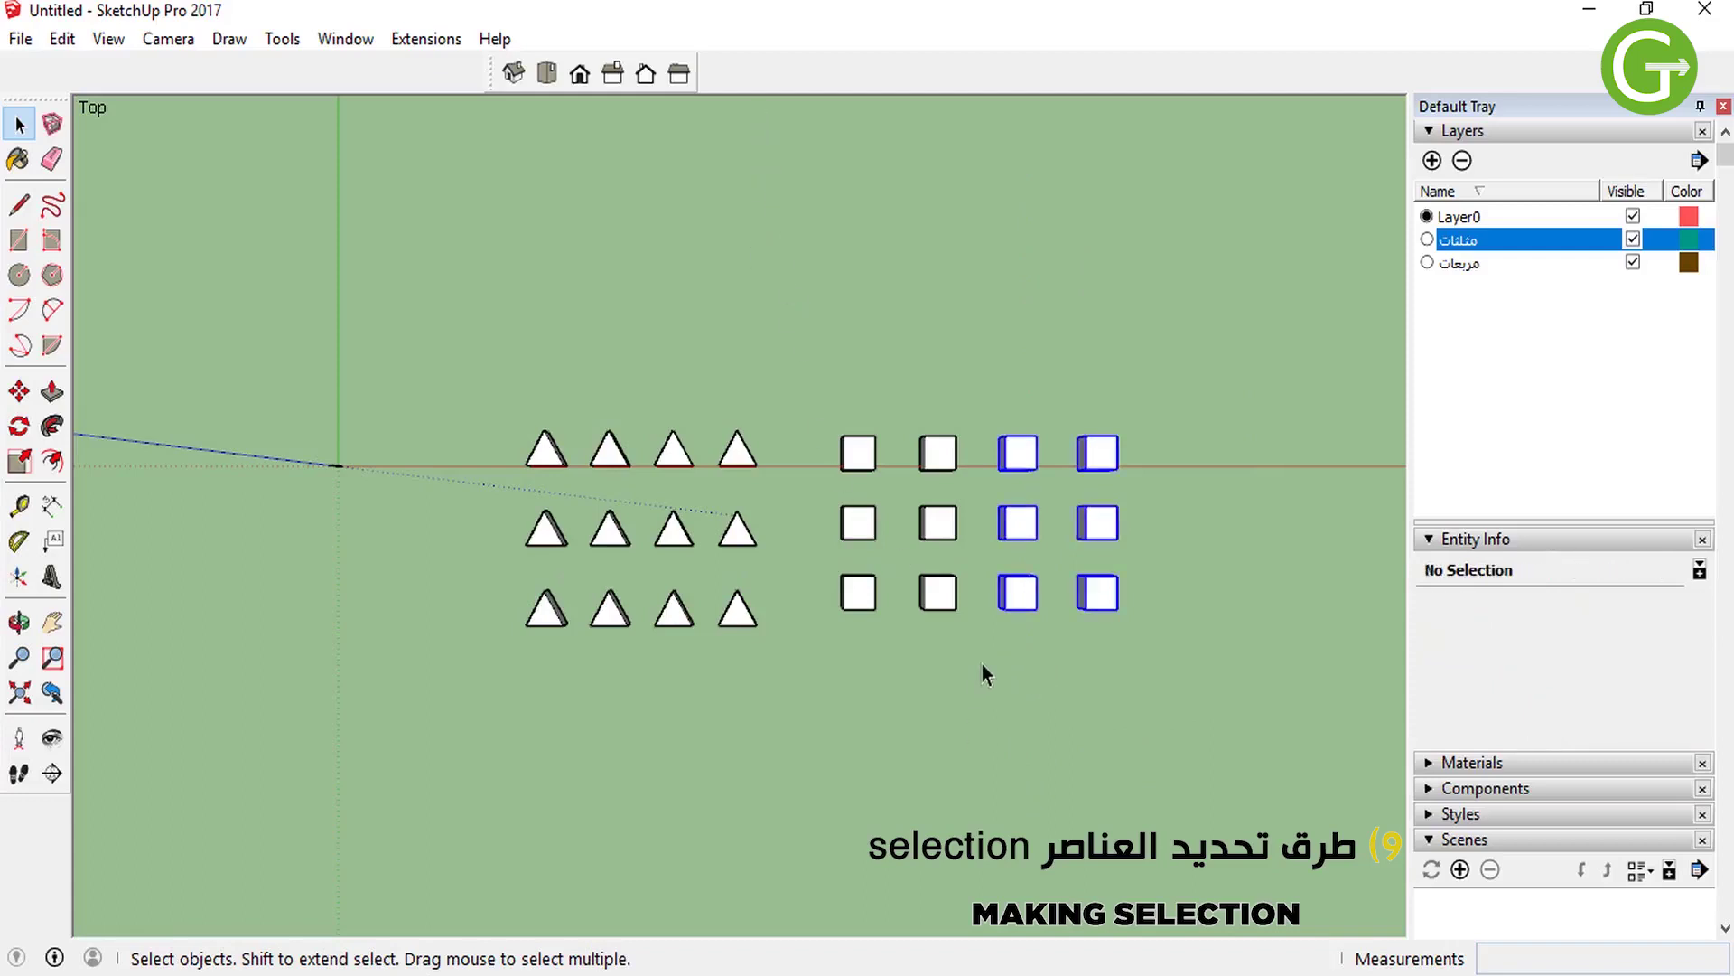
pyautogui.click(1135, 223)
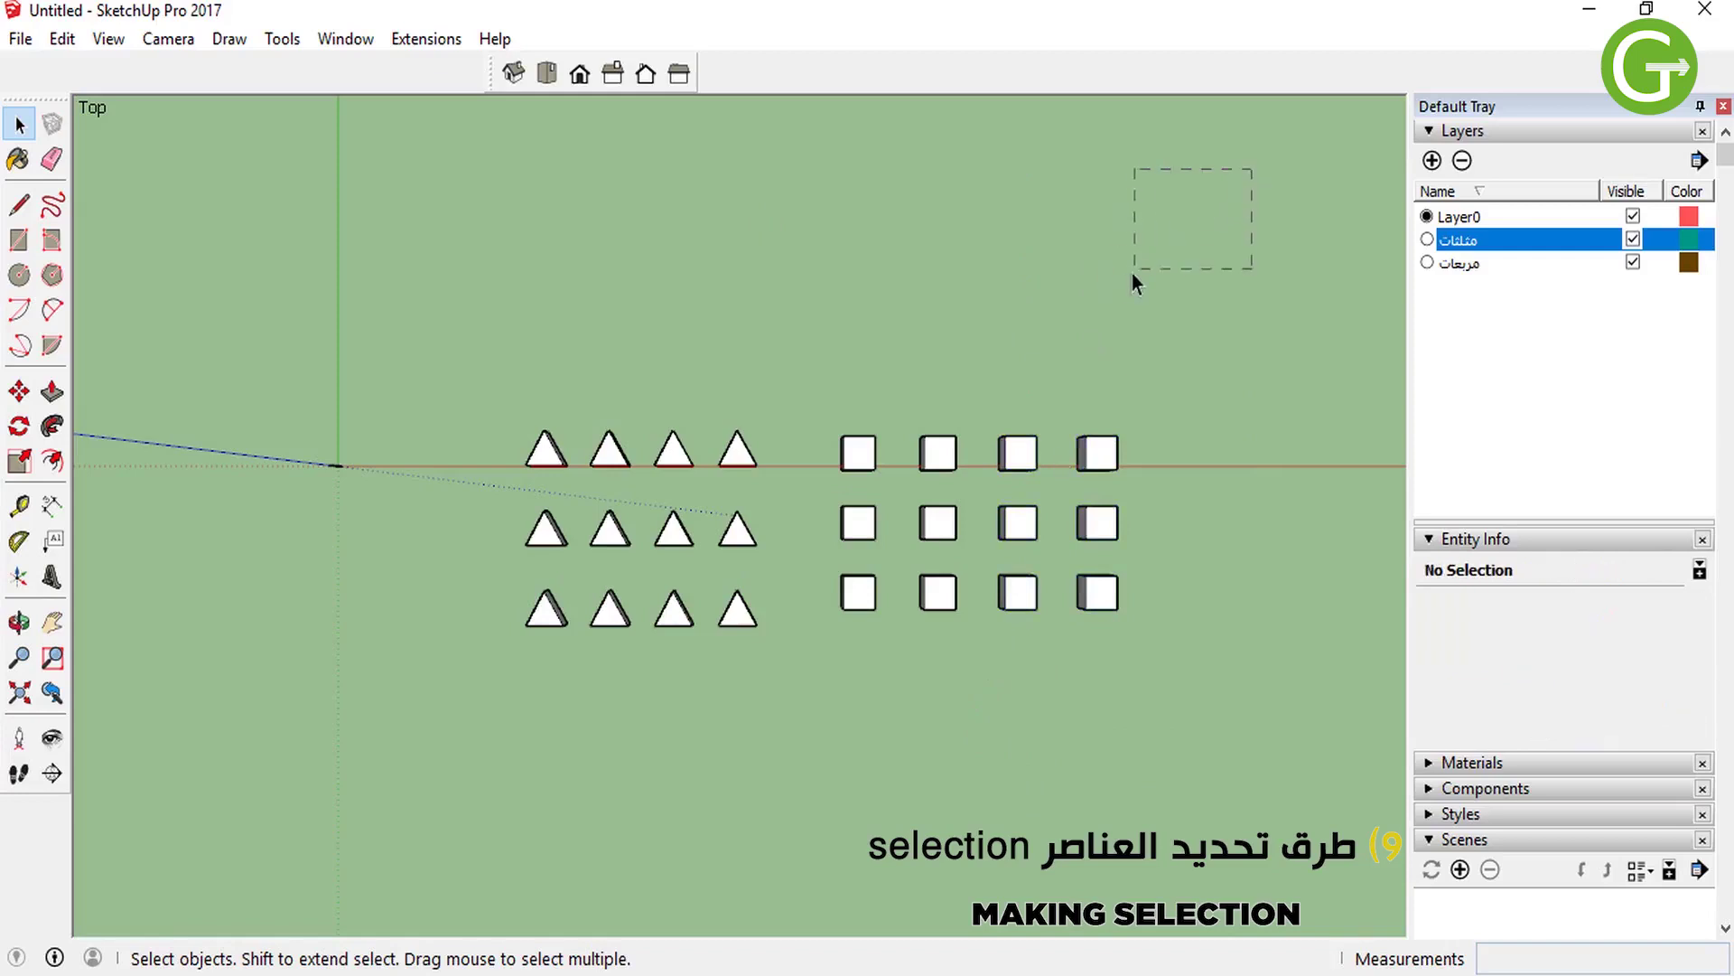
pyautogui.moveTo(1028, 343); pyautogui.dragTo(989, 367)
pyautogui.moveTo(785, 142)
pyautogui.mouseDown()
pyautogui.moveTo(1028, 773)
pyautogui.moveTo(1022, 718)
pyautogui.moveTo(1019, 735)
pyautogui.mouseUp()
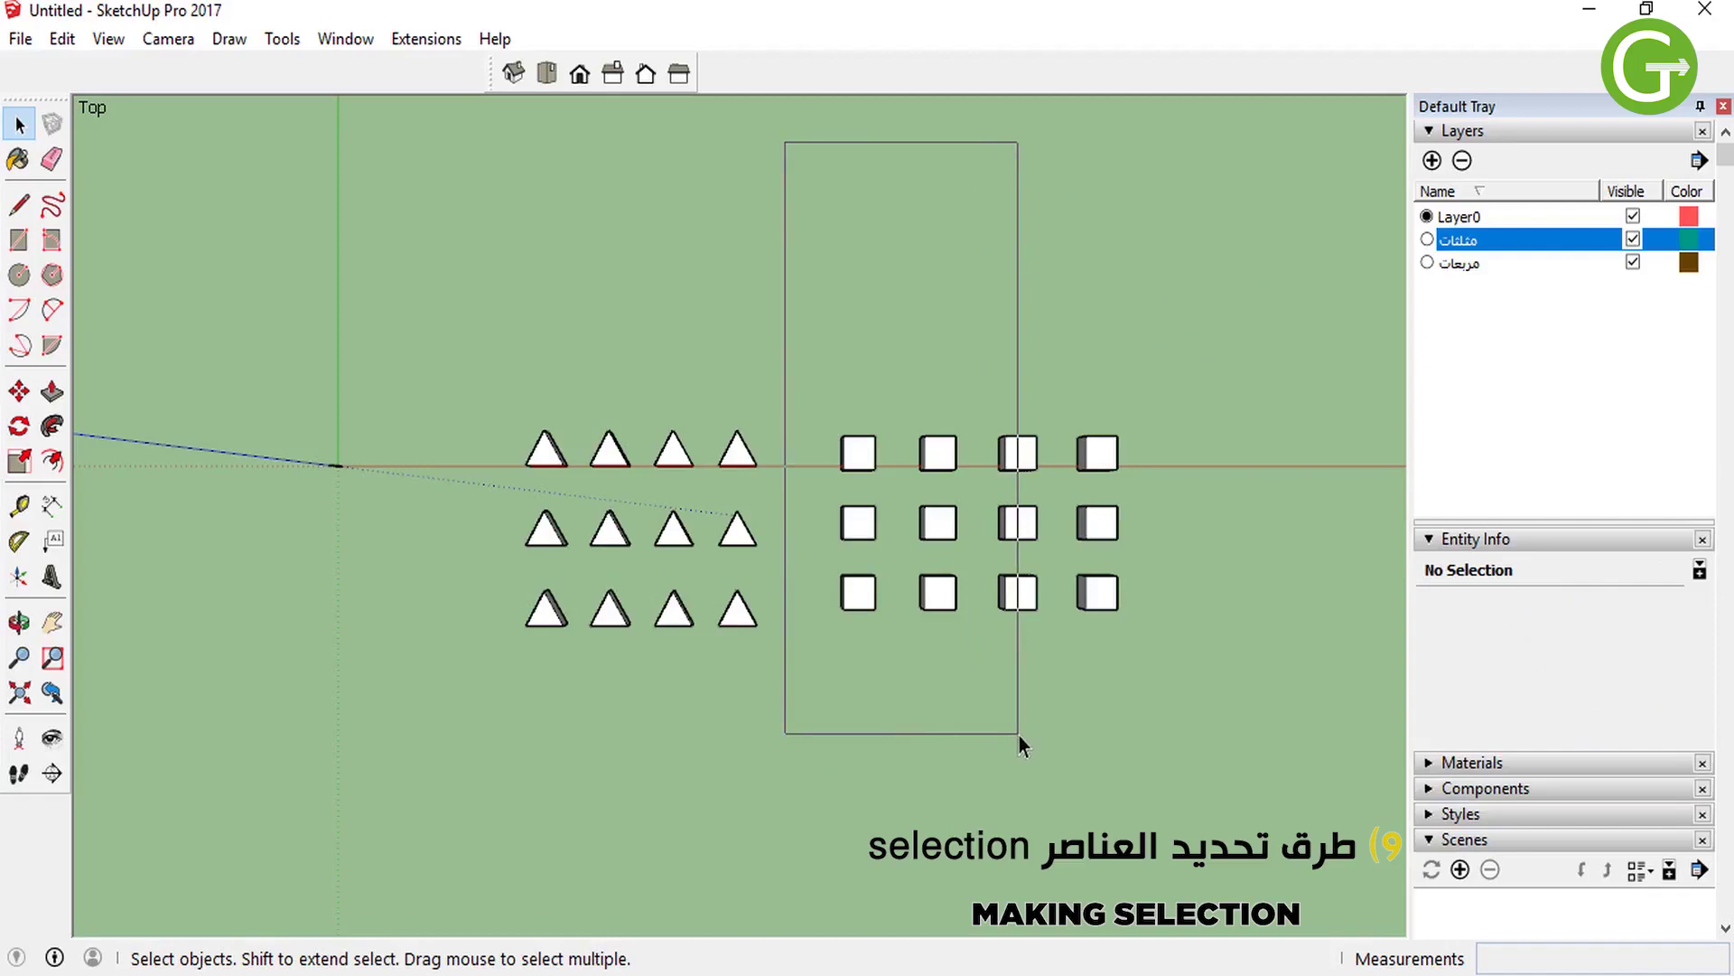
pyautogui.moveTo(1019, 736)
pyautogui.mouseDown()
pyautogui.moveTo(1019, 711)
pyautogui.moveTo(1019, 779)
pyautogui.mouseUp()
pyautogui.moveTo(1019, 779); pyautogui.dragTo(1019, 790)
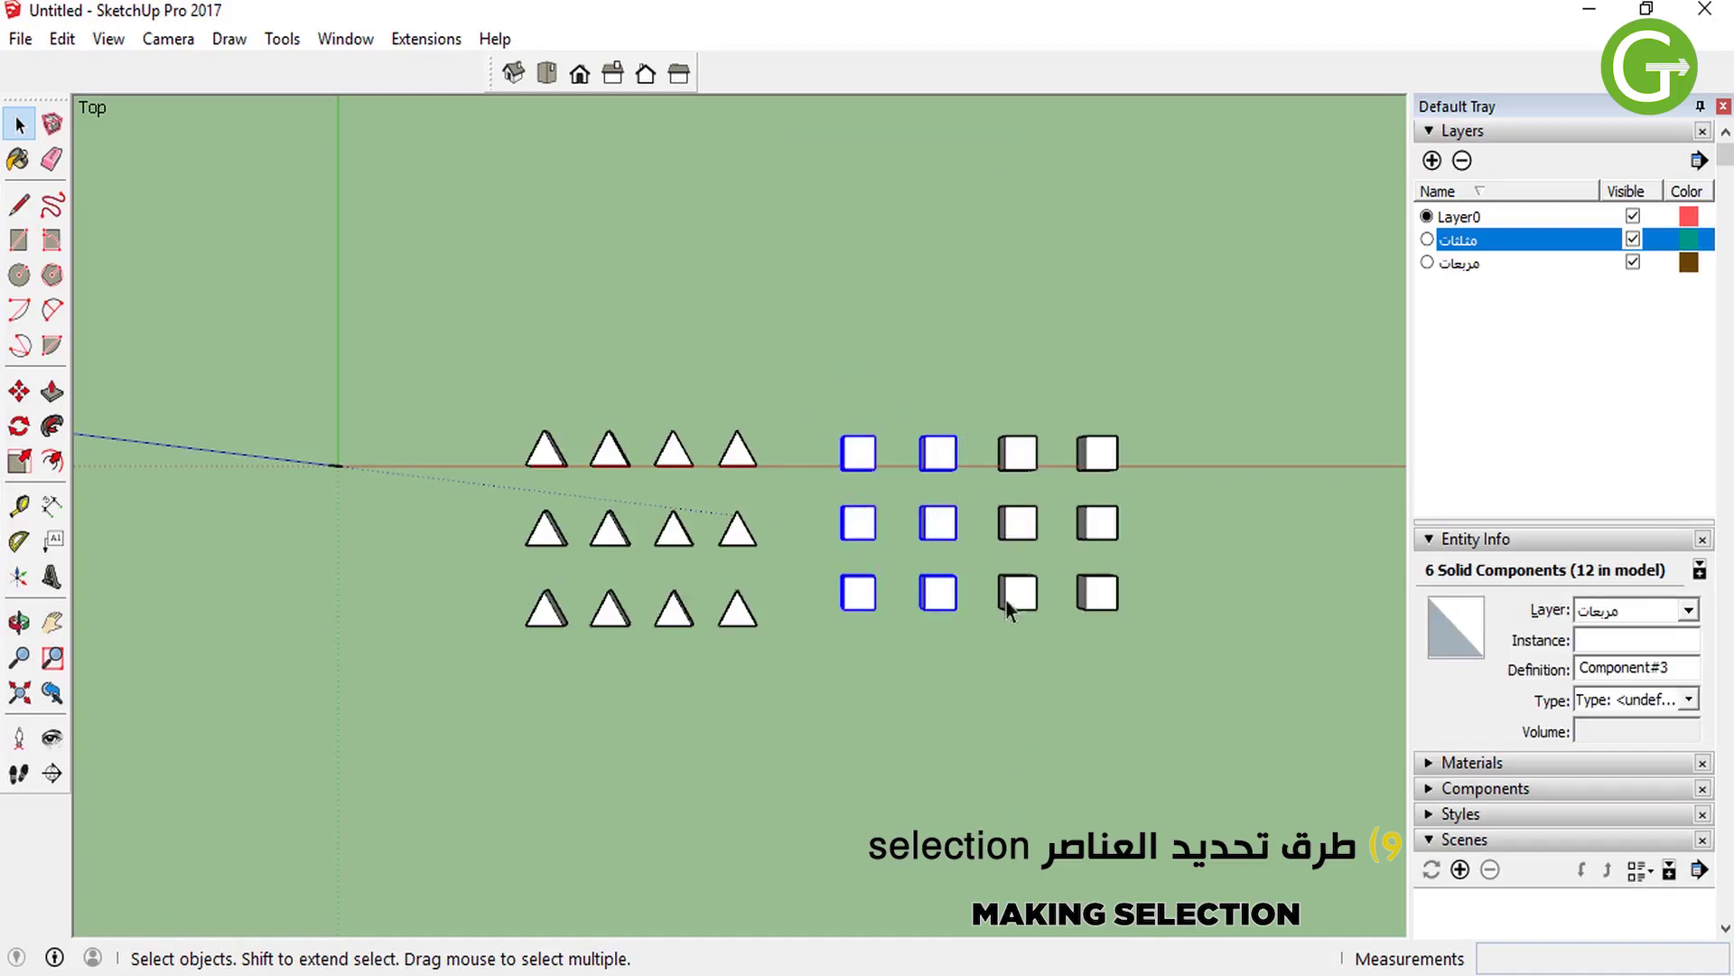
pyautogui.moveTo(917, 434); pyautogui.dragTo(1029, 761)
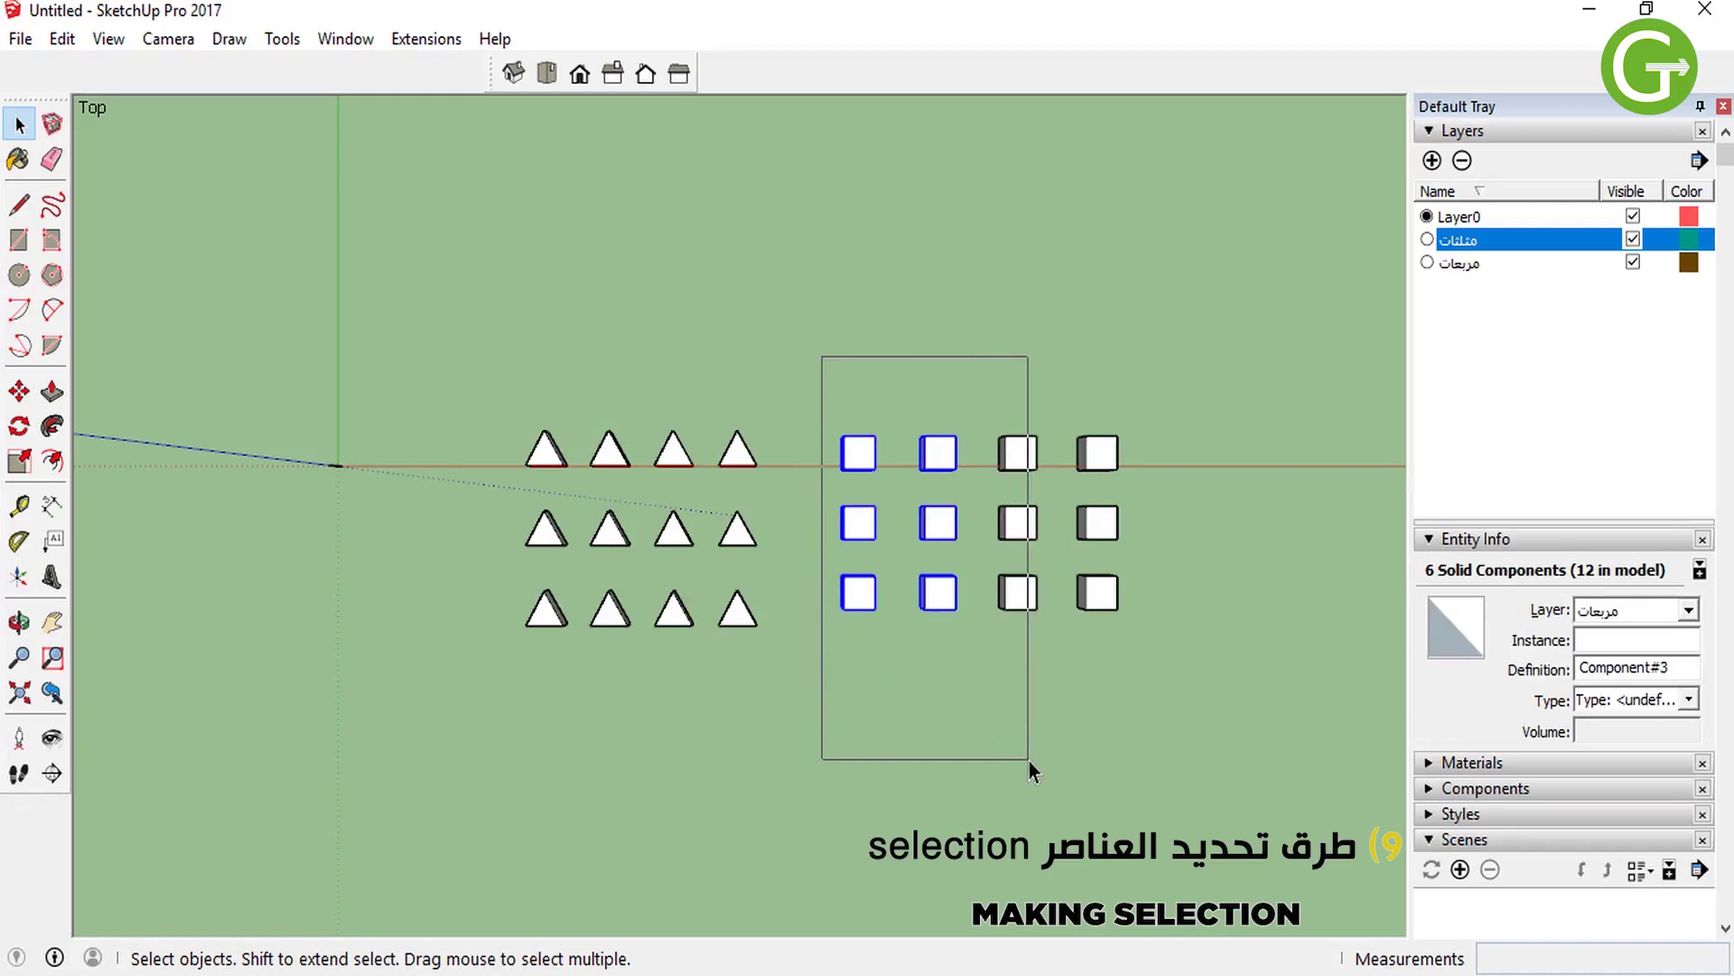
pyautogui.moveTo(1028, 761); pyautogui.dragTo(1028, 760)
pyautogui.click(1004, 699)
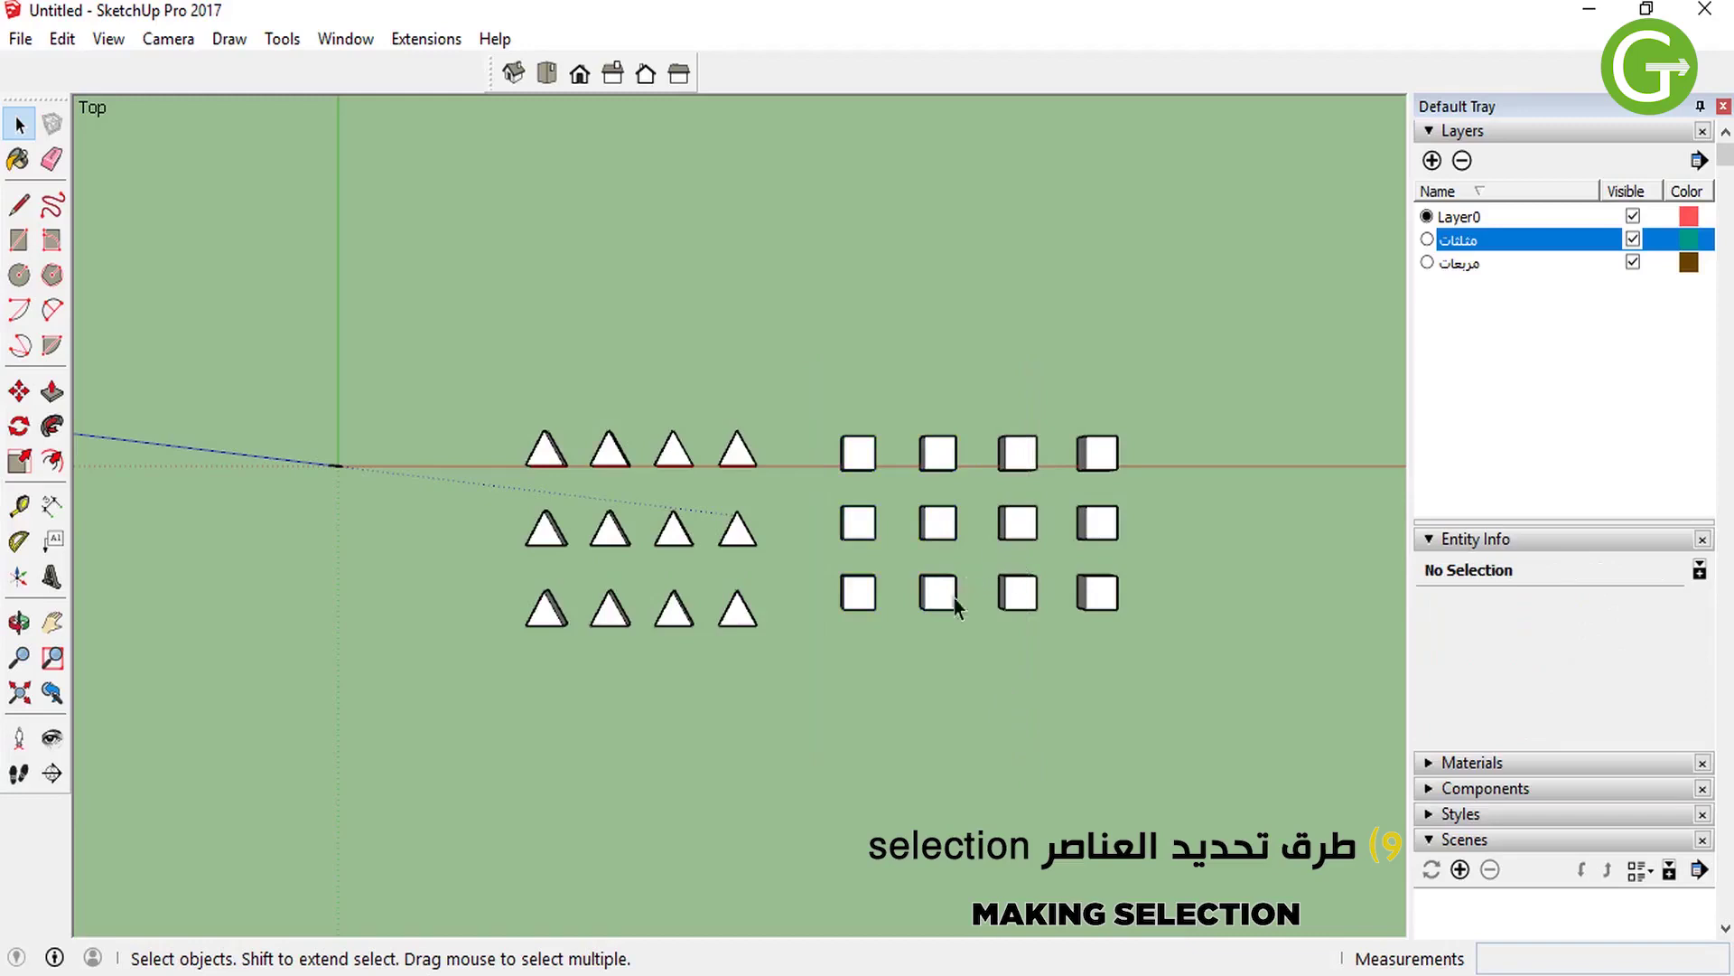
pyautogui.moveTo(822, 356); pyautogui.dragTo(1028, 761)
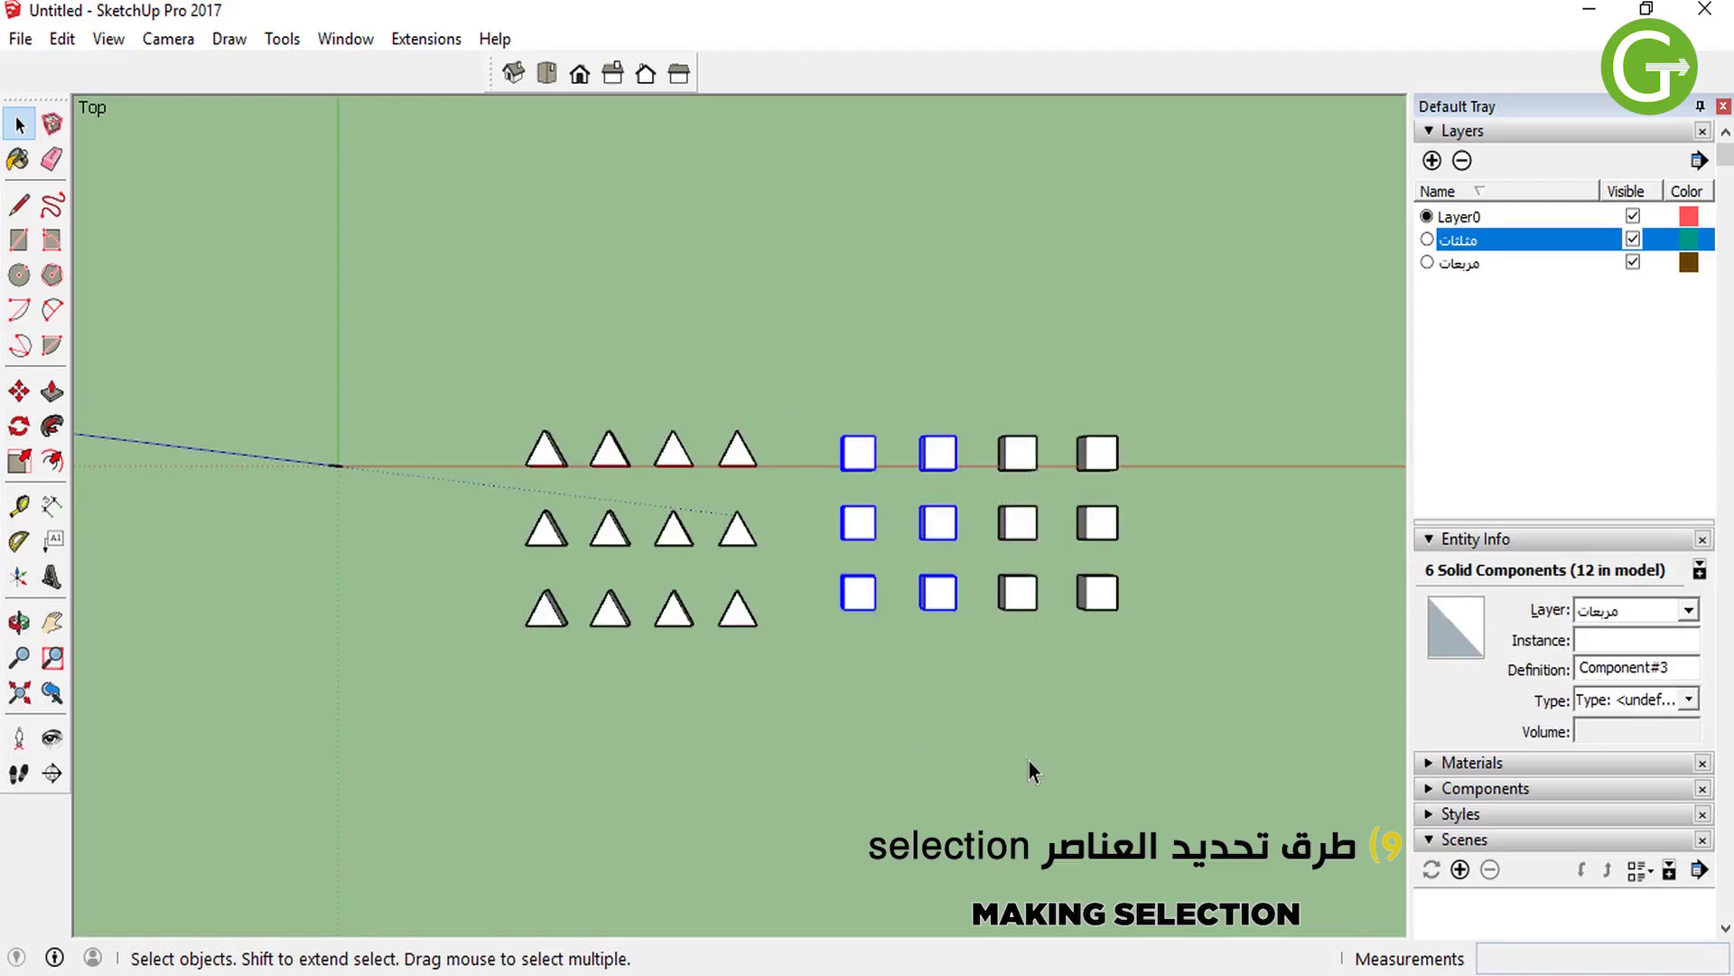
pyautogui.click(1016, 562)
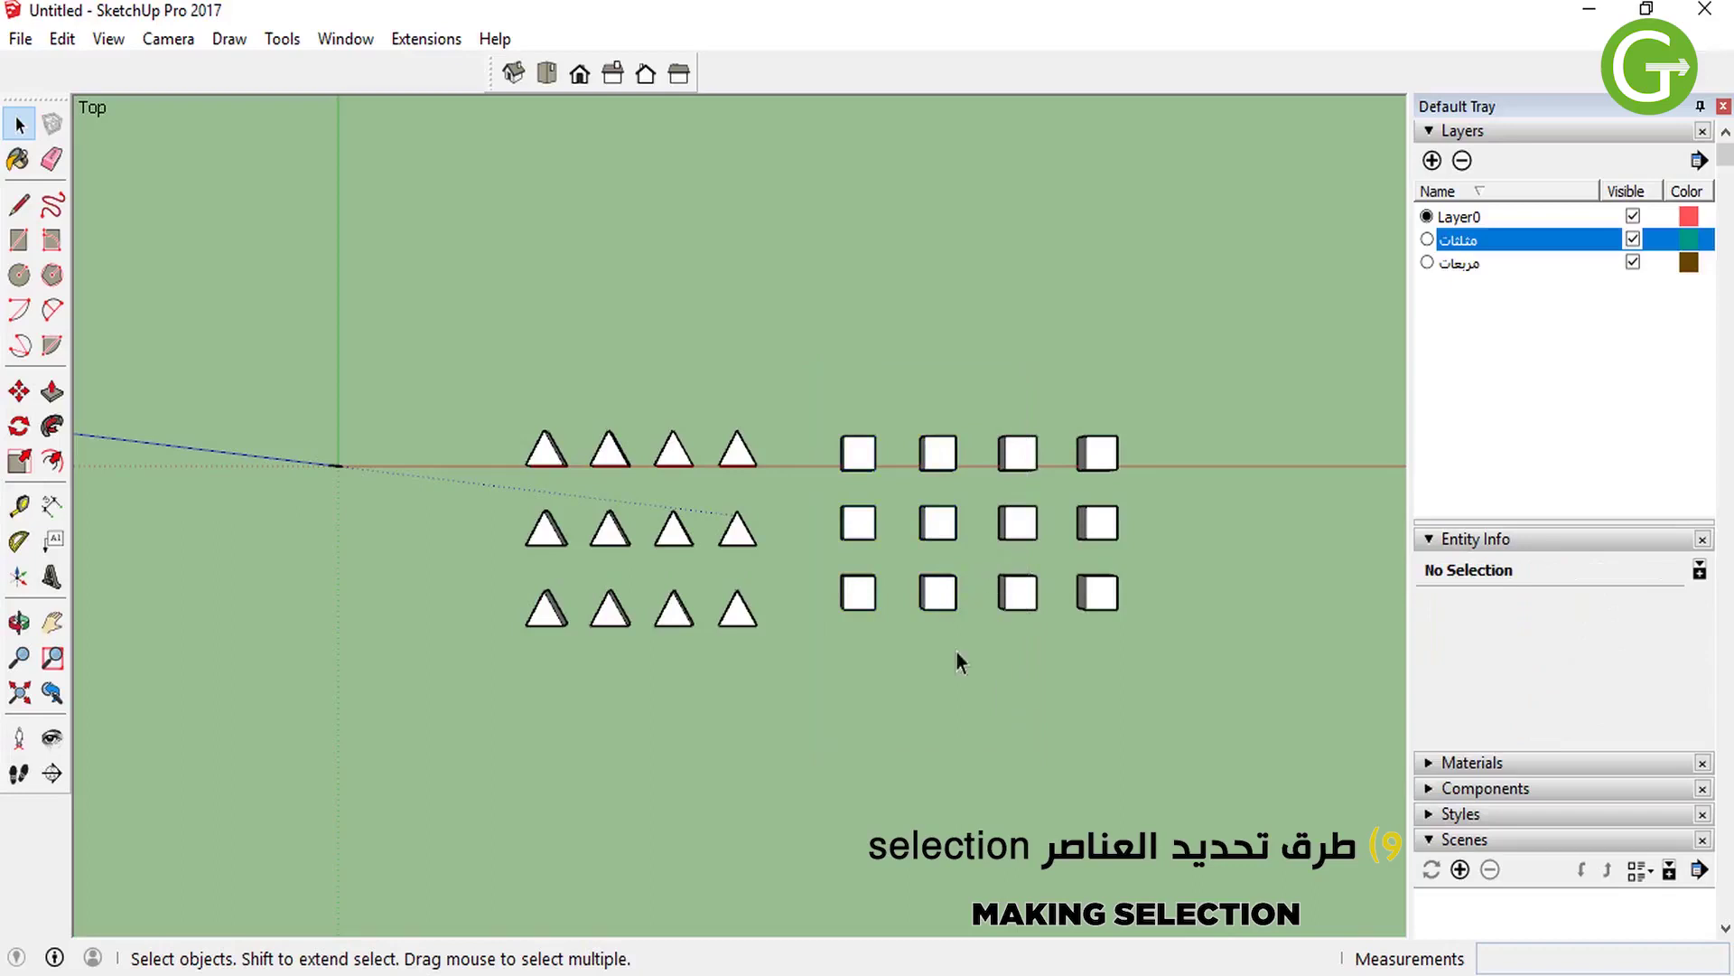
pyautogui.scroll(1, 956, 702)
pyautogui.scroll(2, 956, 669)
pyautogui.scroll(3, 923, 606)
pyautogui.scroll(-5, 1031, 649)
pyautogui.moveTo(821, 356)
pyautogui.mouseDown()
pyautogui.moveTo(1033, 738)
pyautogui.moveTo(1028, 760)
pyautogui.mouseUp()
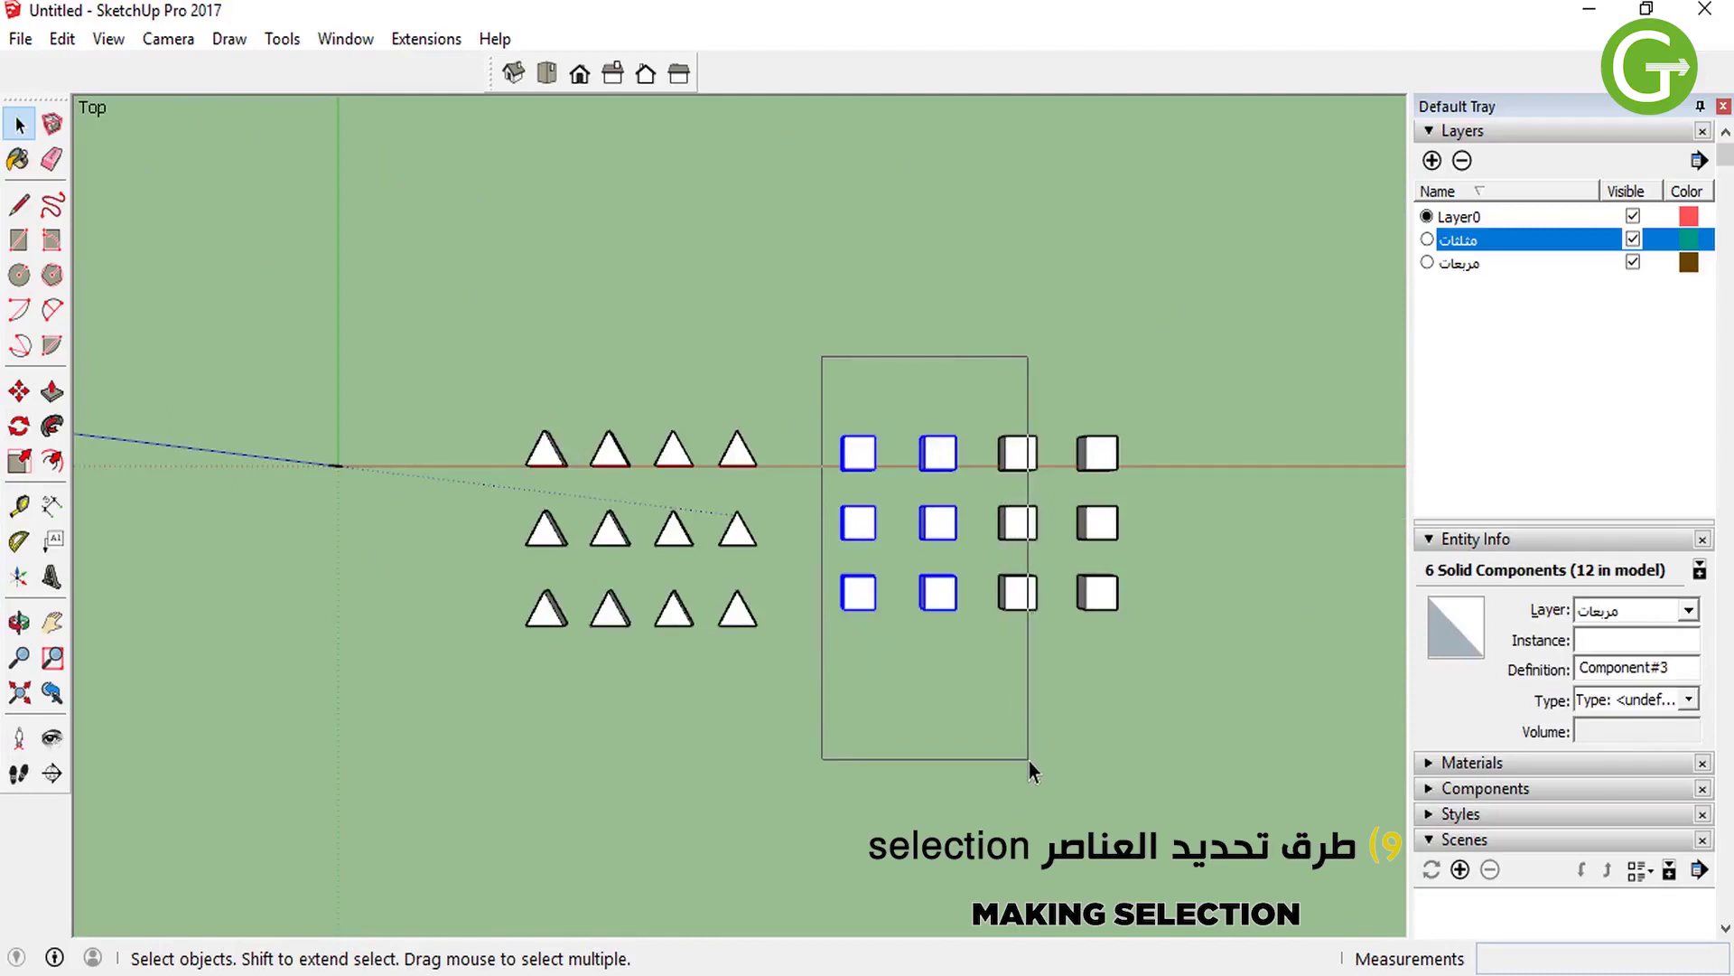
pyautogui.click(1005, 691)
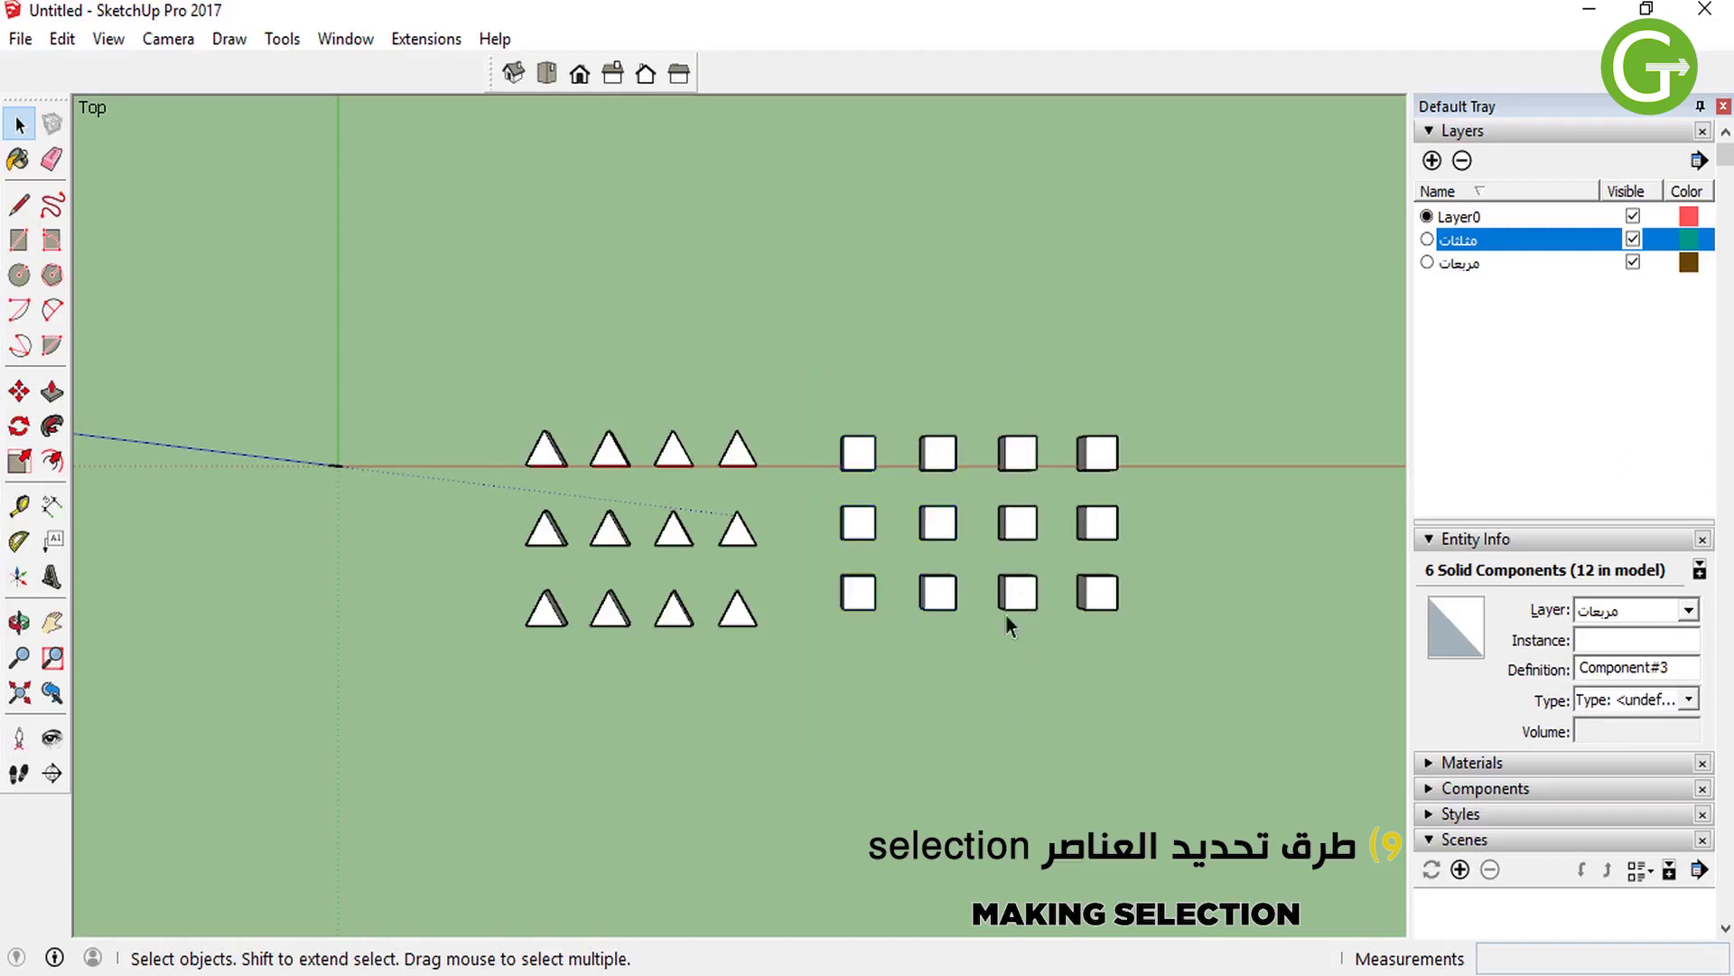
pyautogui.scroll(3, 1029, 650)
pyautogui.moveTo(1029, 655)
pyautogui.mouseDown(button='middle')
pyautogui.moveTo(666, 301)
pyautogui.moveTo(728, 302)
pyautogui.mouseUp(button='middle')
pyautogui.scroll(3, 426, 356)
pyautogui.scroll(2, 427, 356)
pyautogui.moveTo(430, 356)
pyautogui.mouseDown(button='middle')
pyautogui.moveTo(1026, 271)
pyautogui.moveTo(361, 507)
pyautogui.moveTo(64, 550)
pyautogui.mouseUp(button='middle')
# Select one triangular prism in the grid.
pyautogui.scroll(-3, 277, 461)
pyautogui.scroll(3, 244, 356)
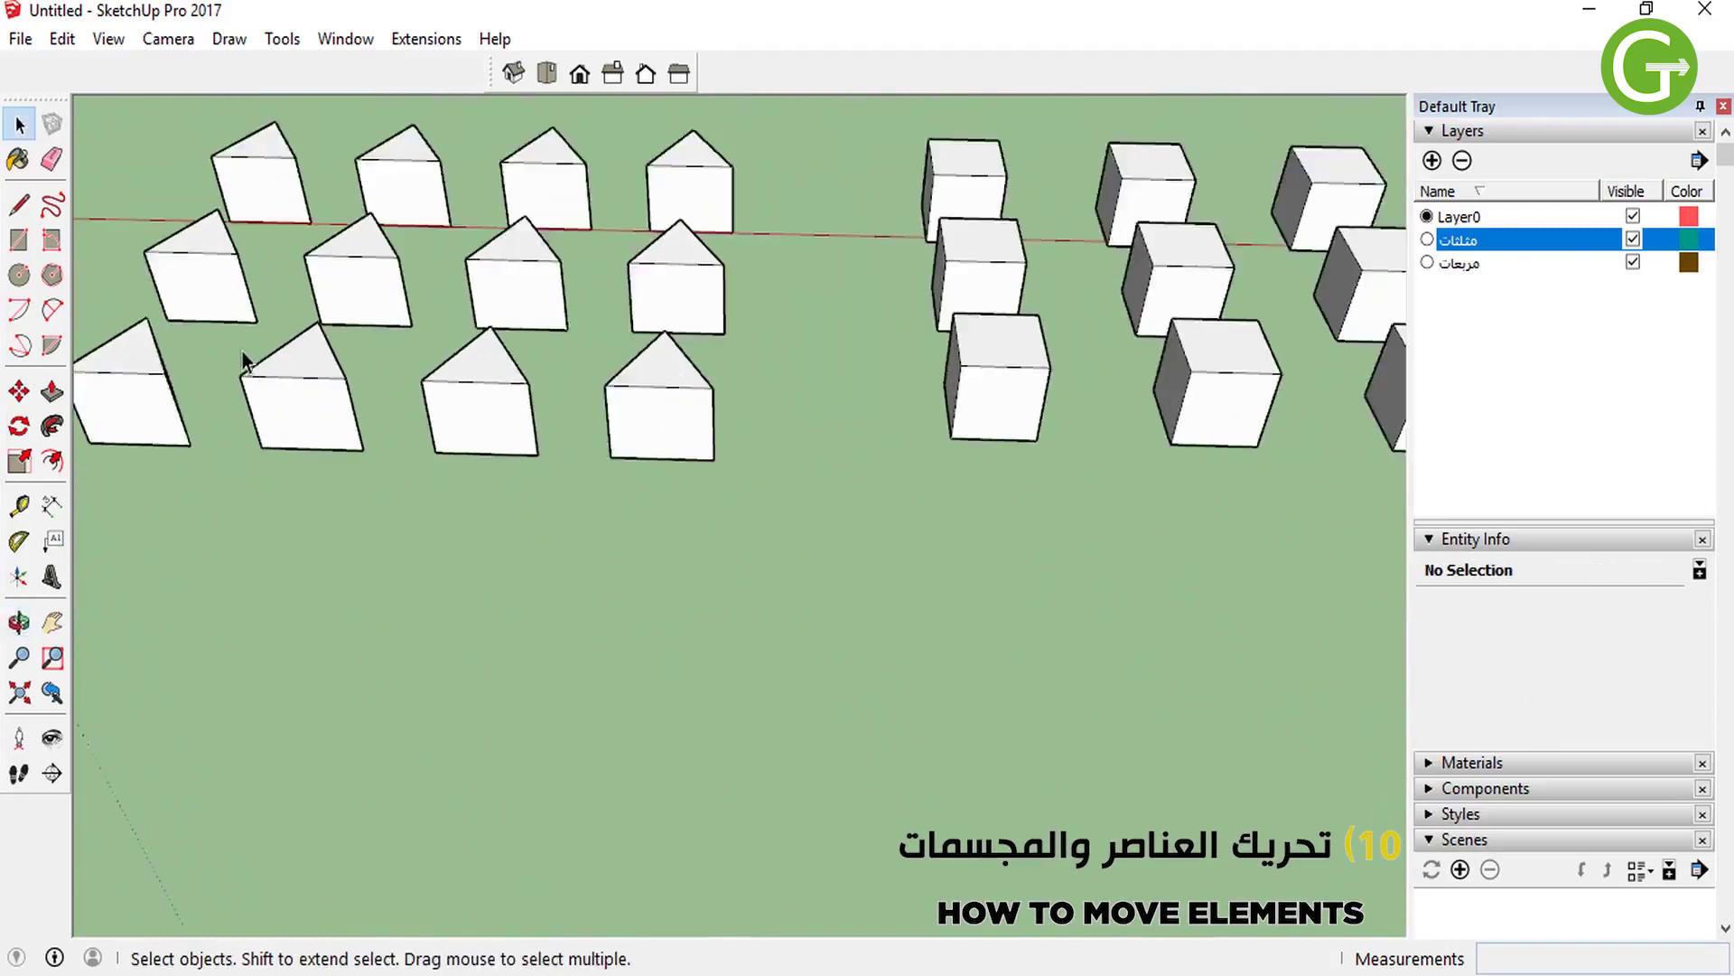
pyautogui.scroll(2, 291, 391)
pyautogui.scroll(2, 307, 324)
pyautogui.click(308, 323)
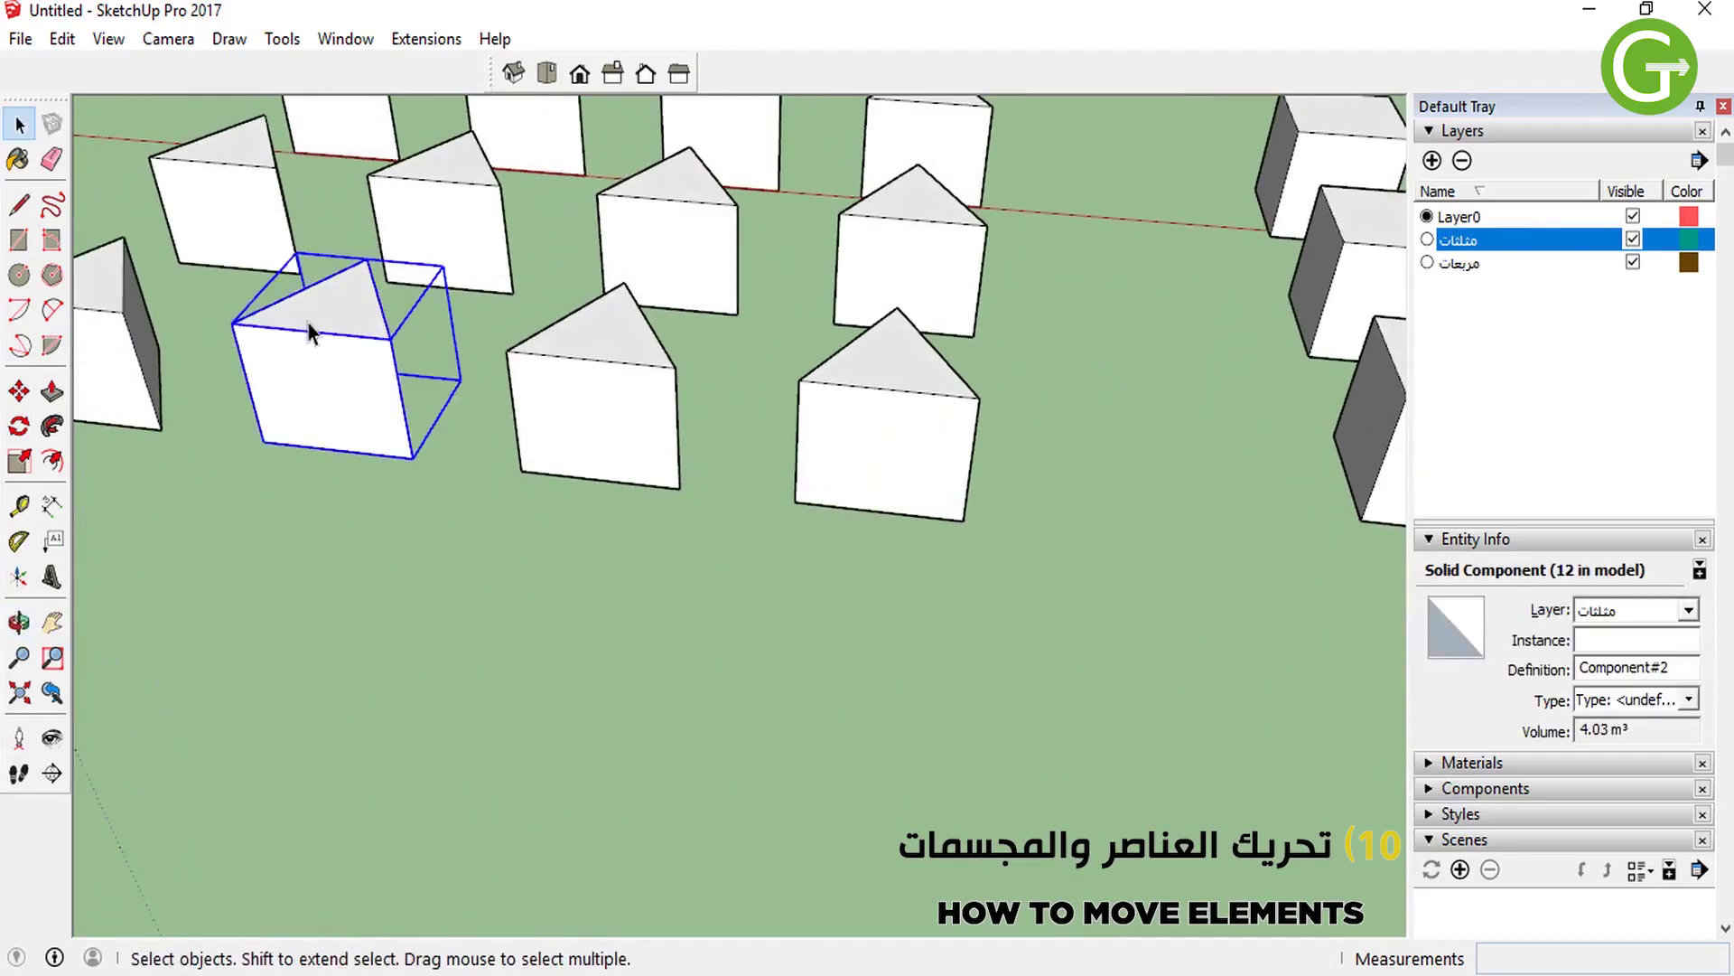
pyautogui.scroll(-3, 343, 403)
pyautogui.scroll(3, 232, 395)
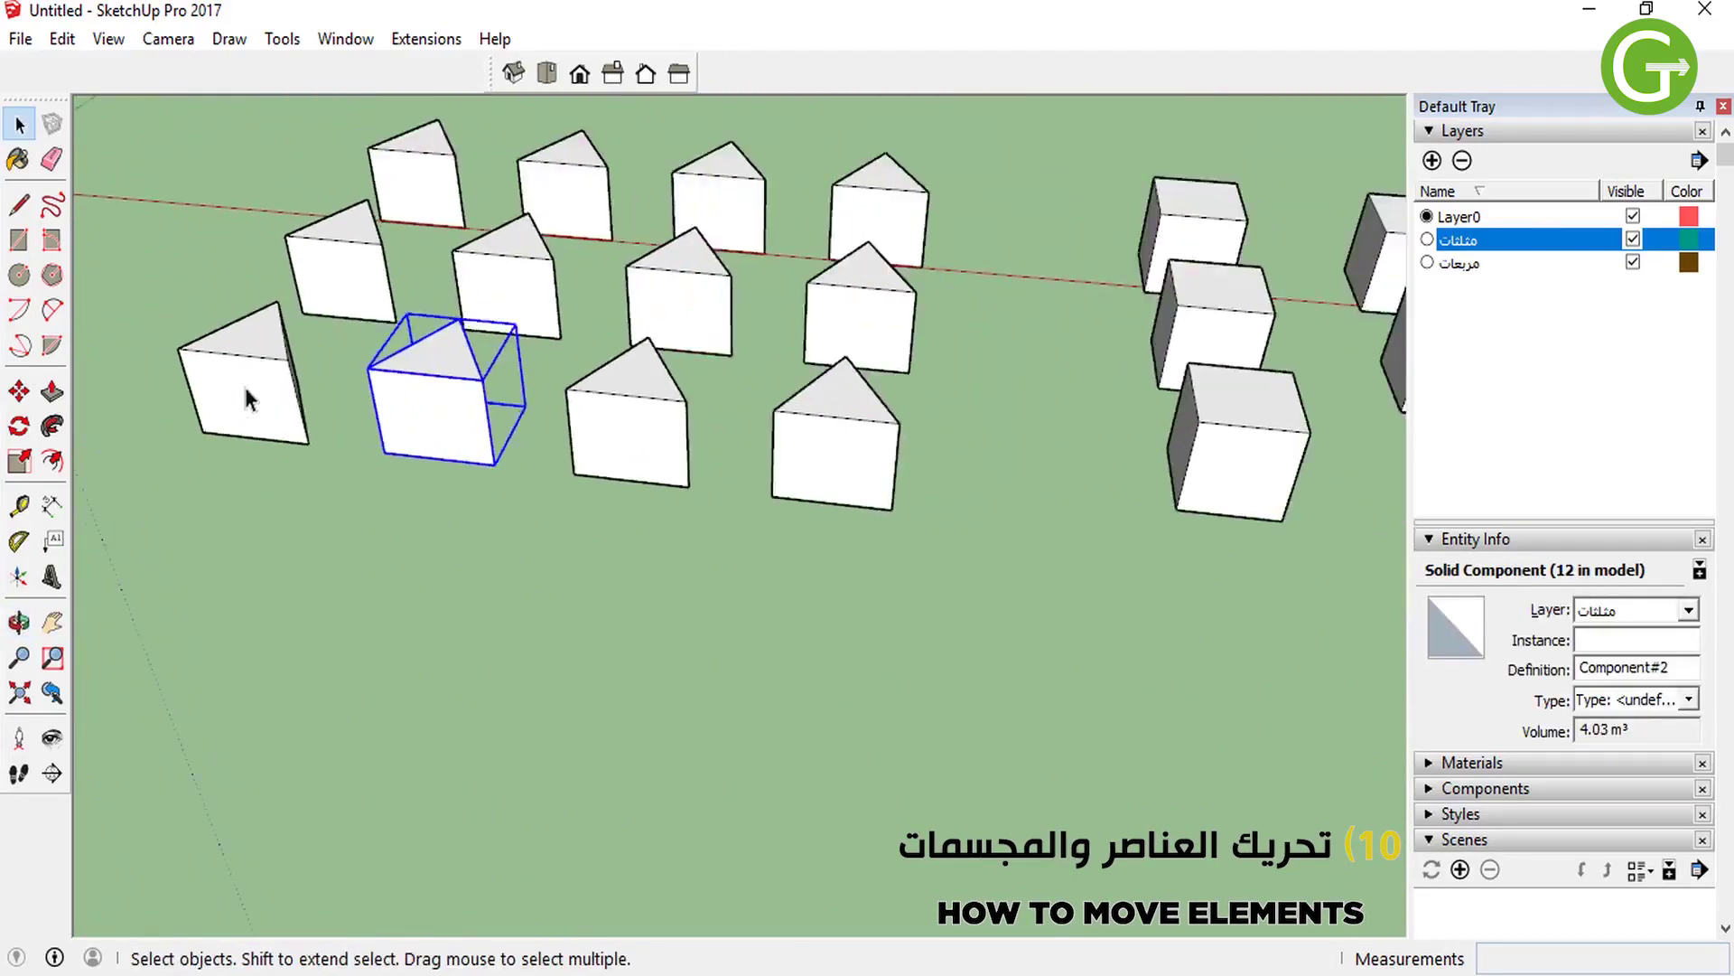
pyautogui.scroll(1, 515, 398)
# Move the prism to a trial spot, then undo the move.
pyautogui.press('m')
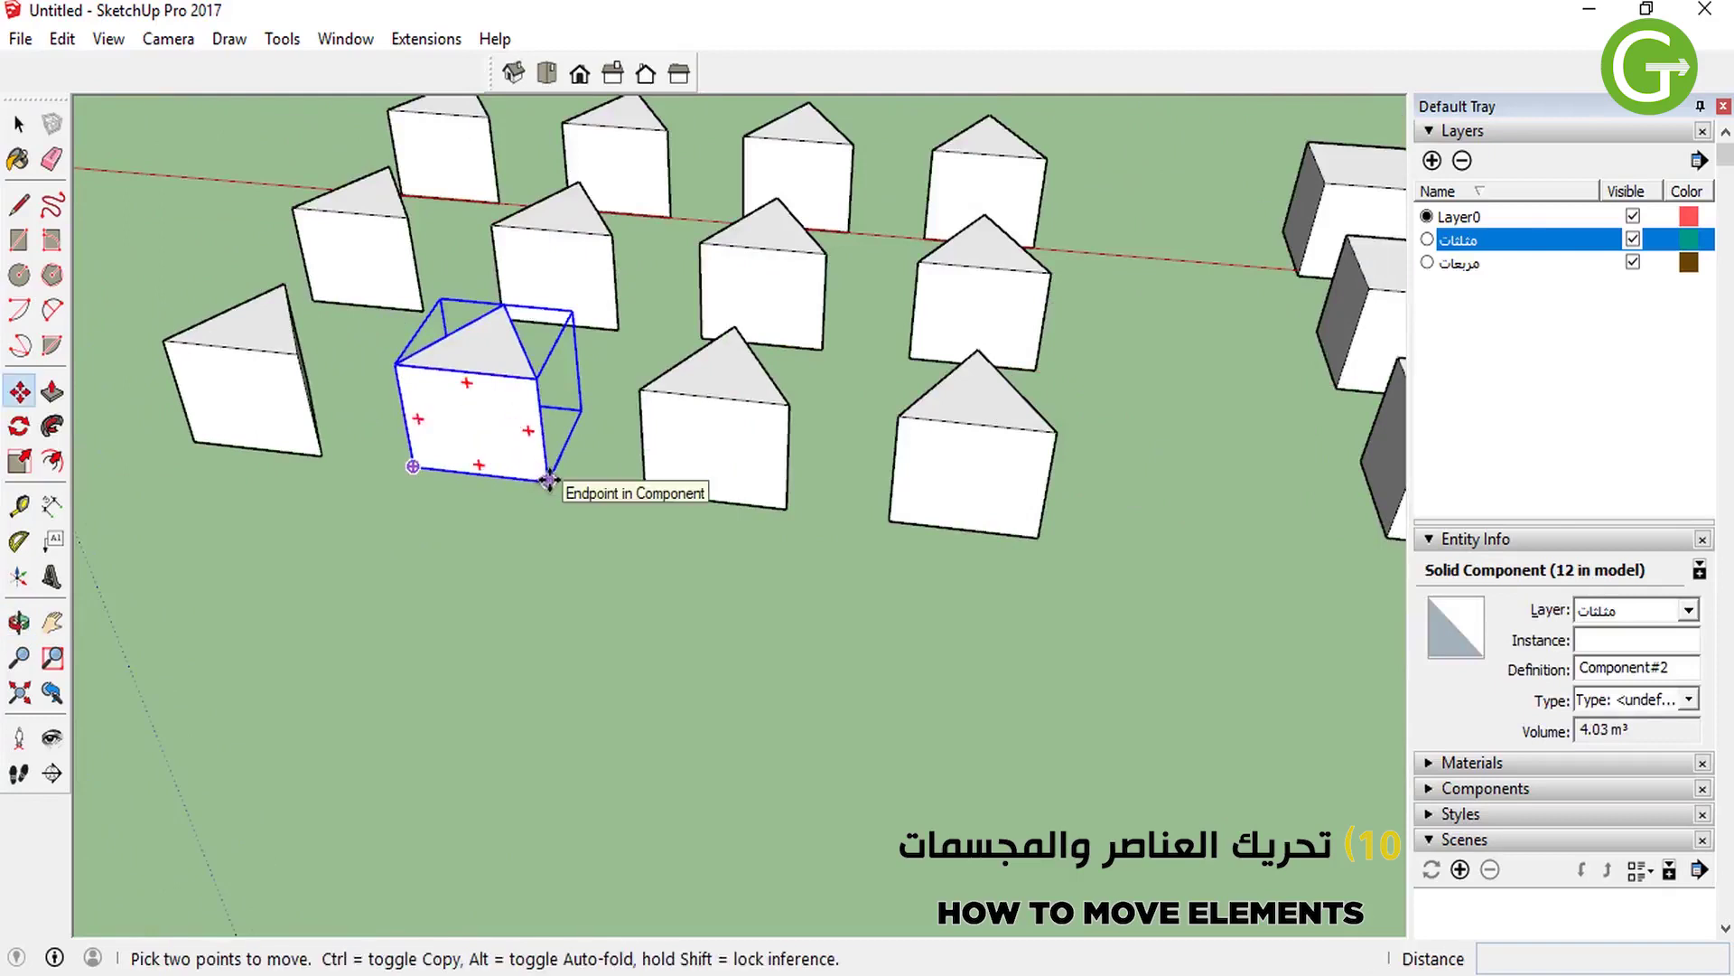
pyautogui.click(547, 476)
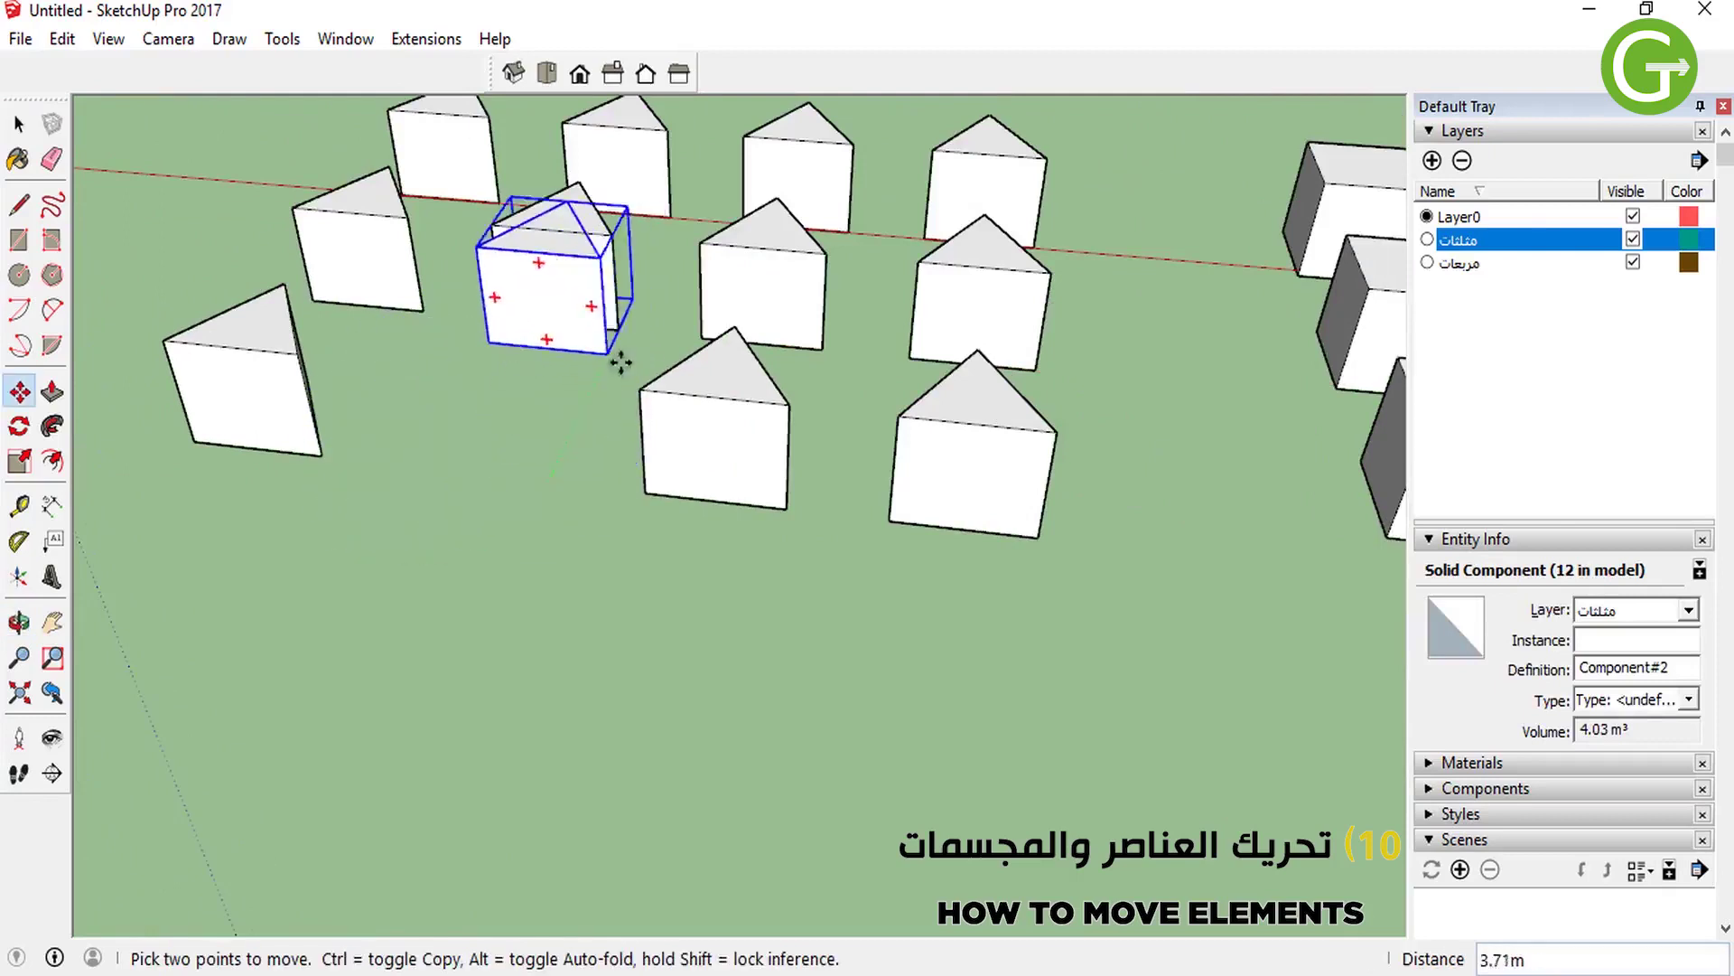
pyautogui.scroll(1, 600, 379)
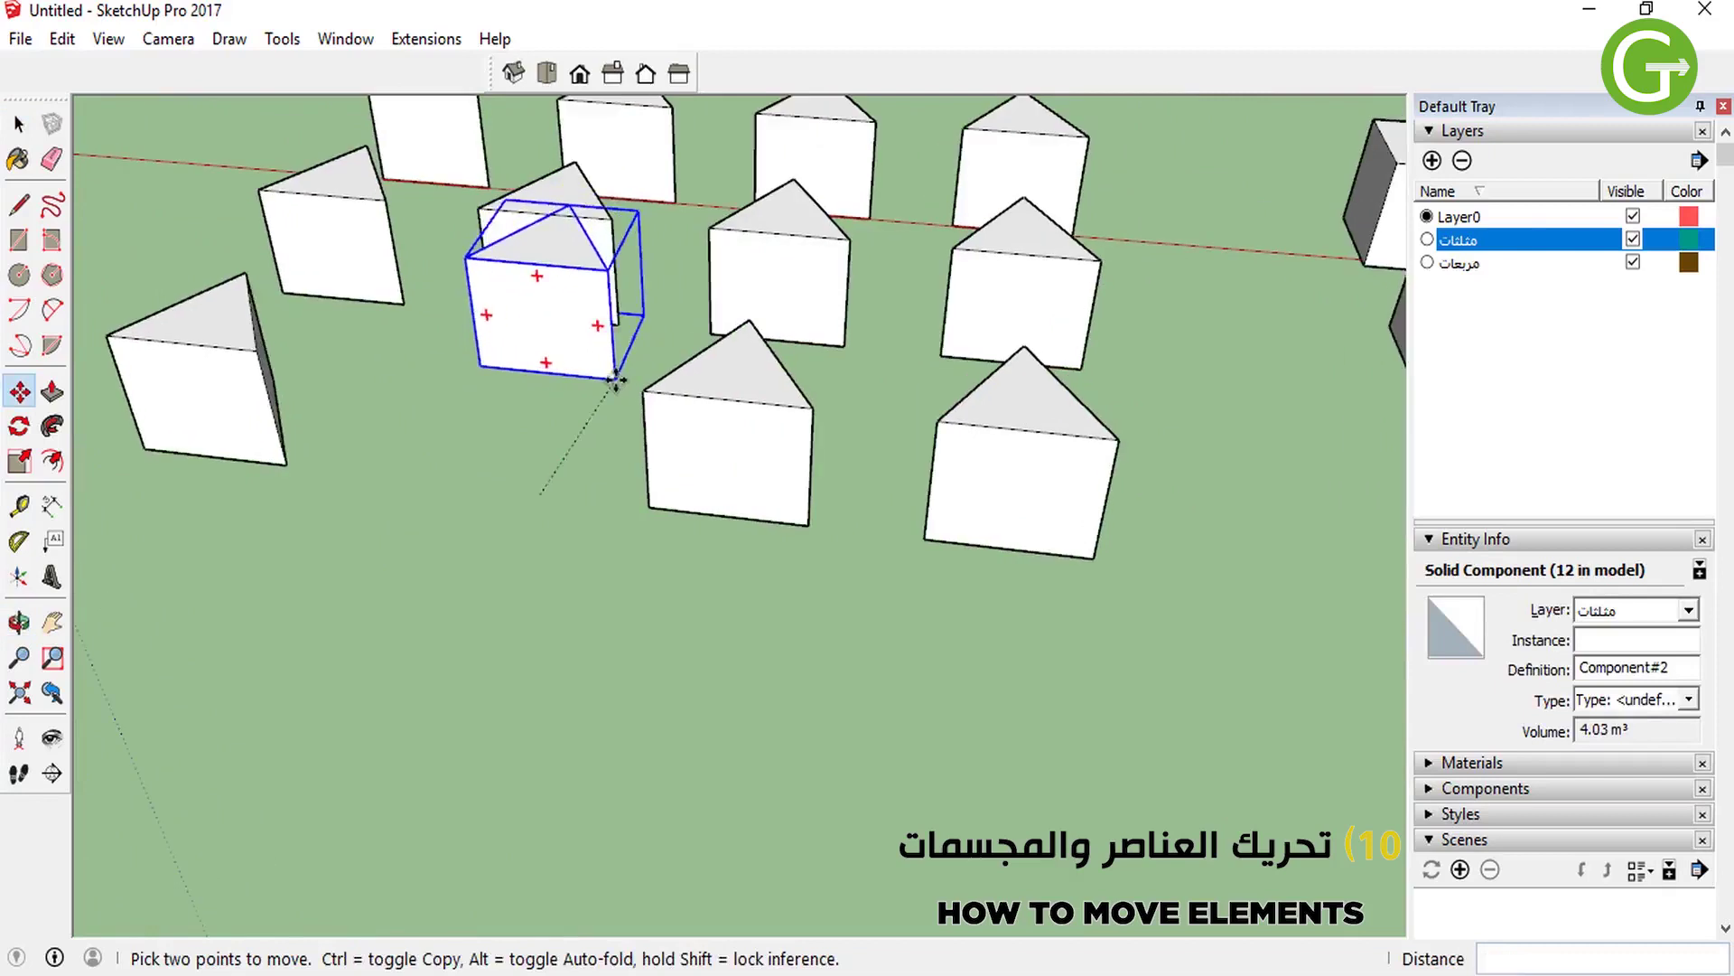
pyautogui.click(644, 390)
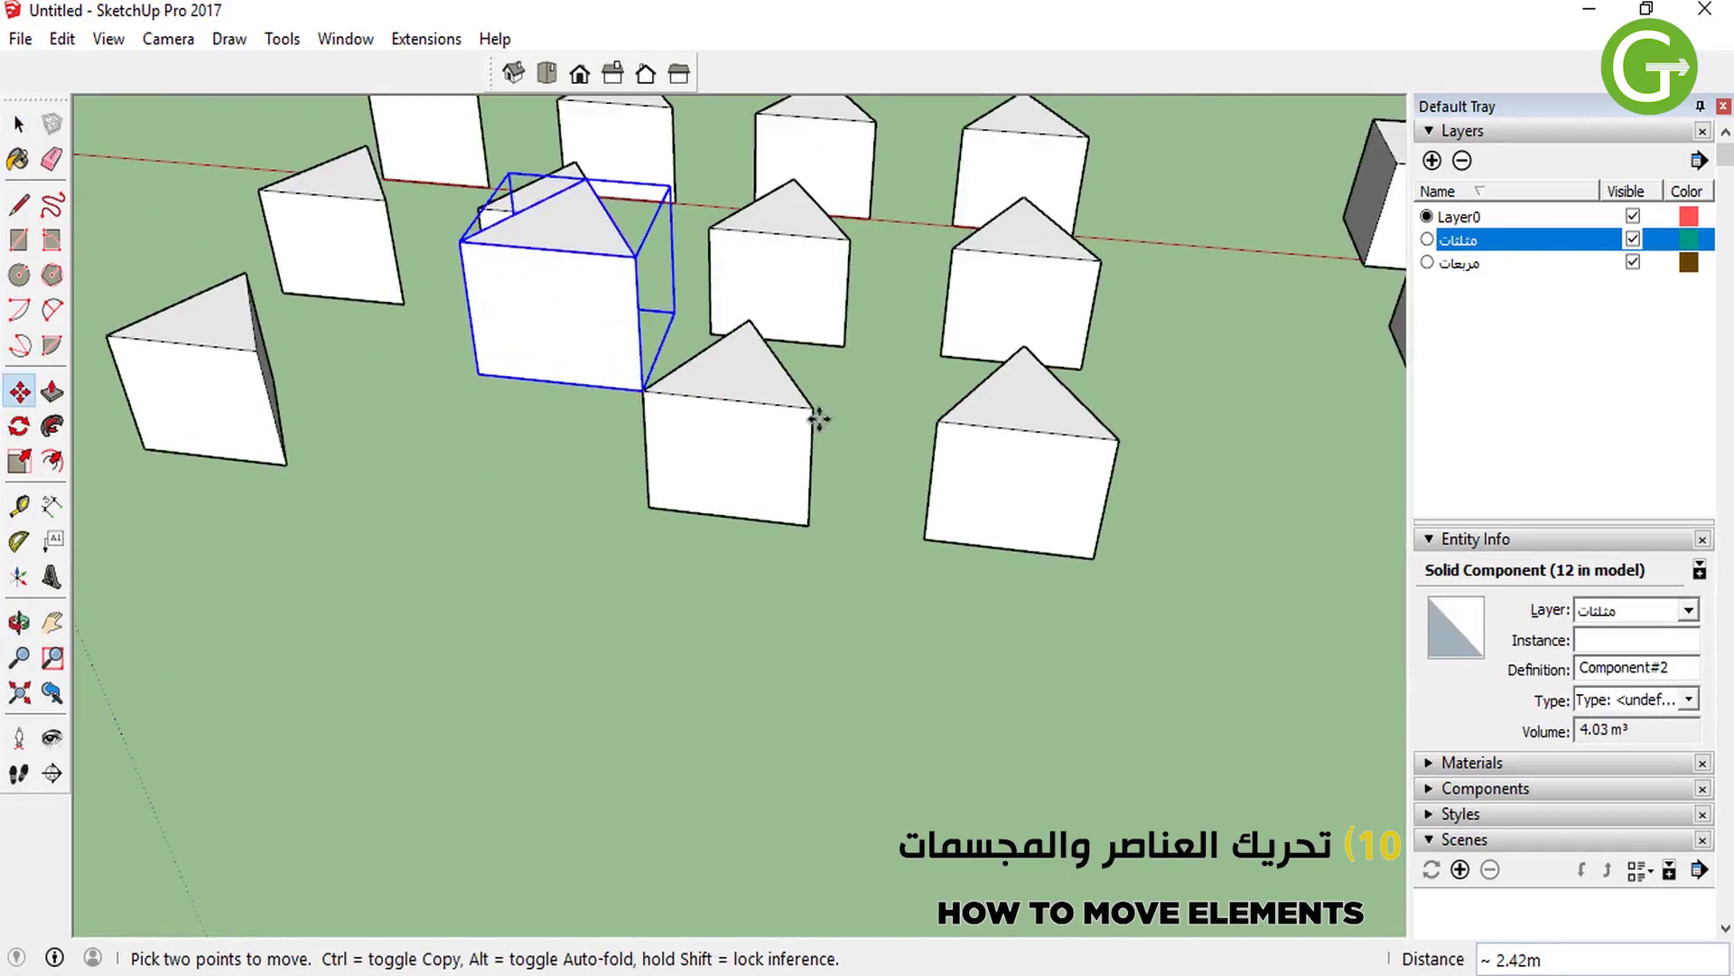
pyautogui.hotkey('ctrl', 'z')
# Pick the prism's corner again as the move start, orbiting between top-down and tilted views.
pyautogui.click(539, 492)
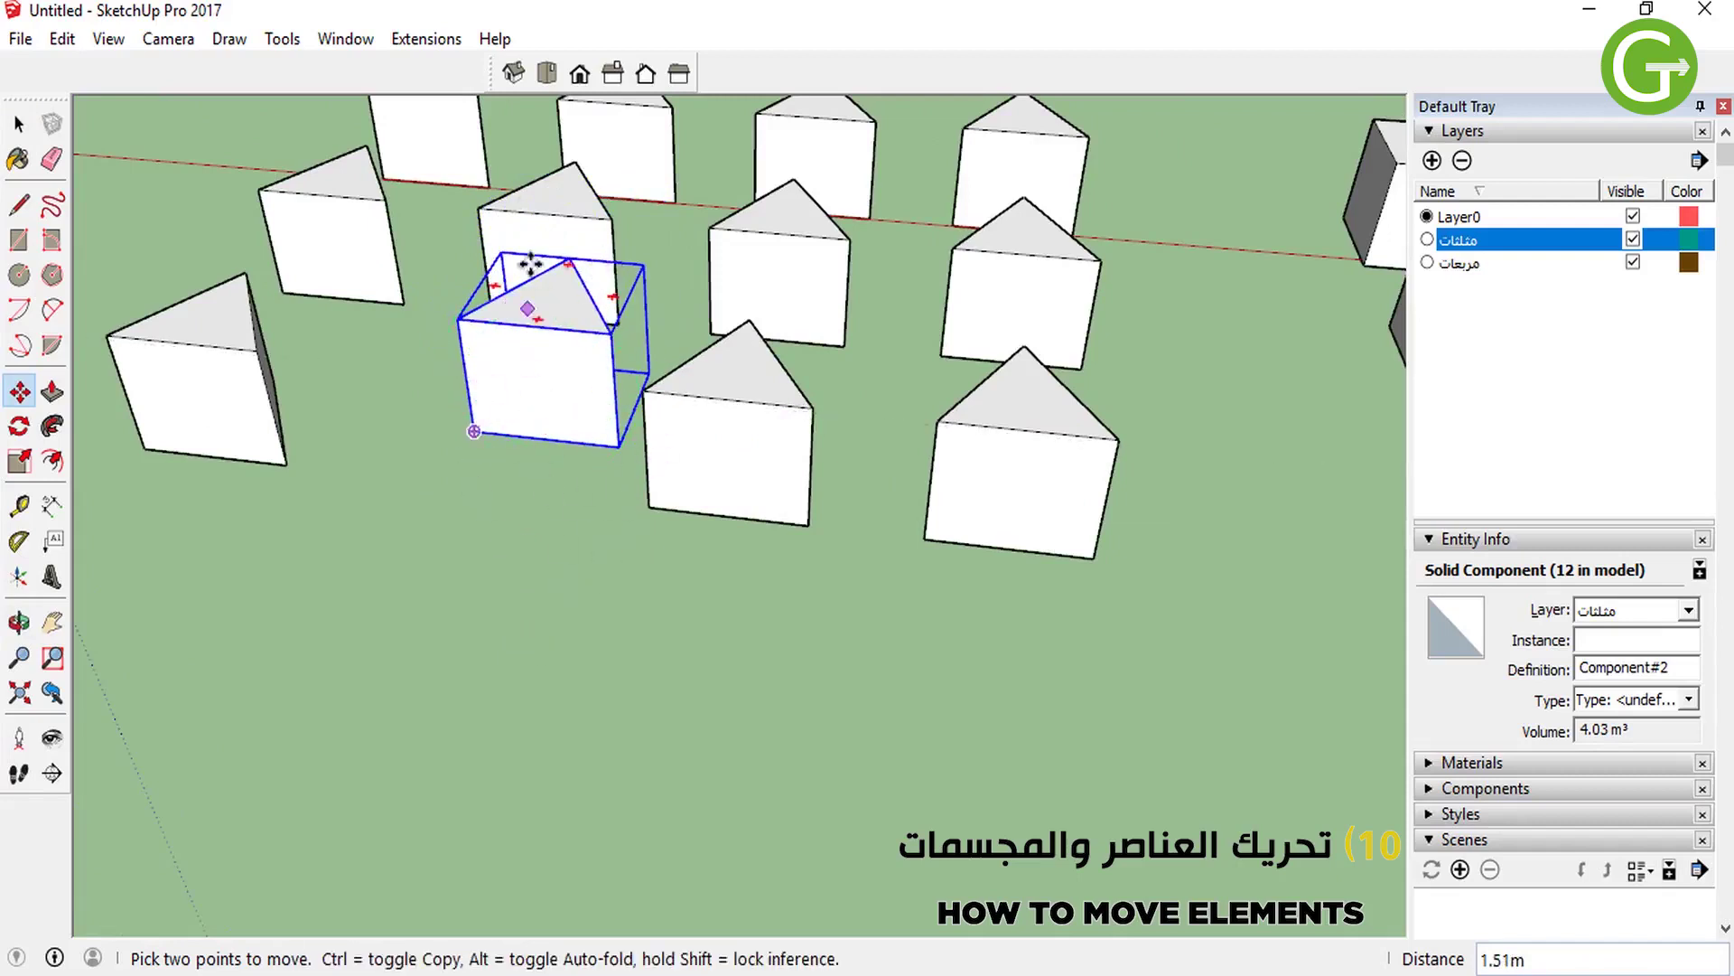
pyautogui.moveTo(542, 596)
pyautogui.mouseDown(button='middle')
pyautogui.moveTo(297, 692)
pyautogui.moveTo(398, 569)
pyautogui.mouseUp(button='middle')
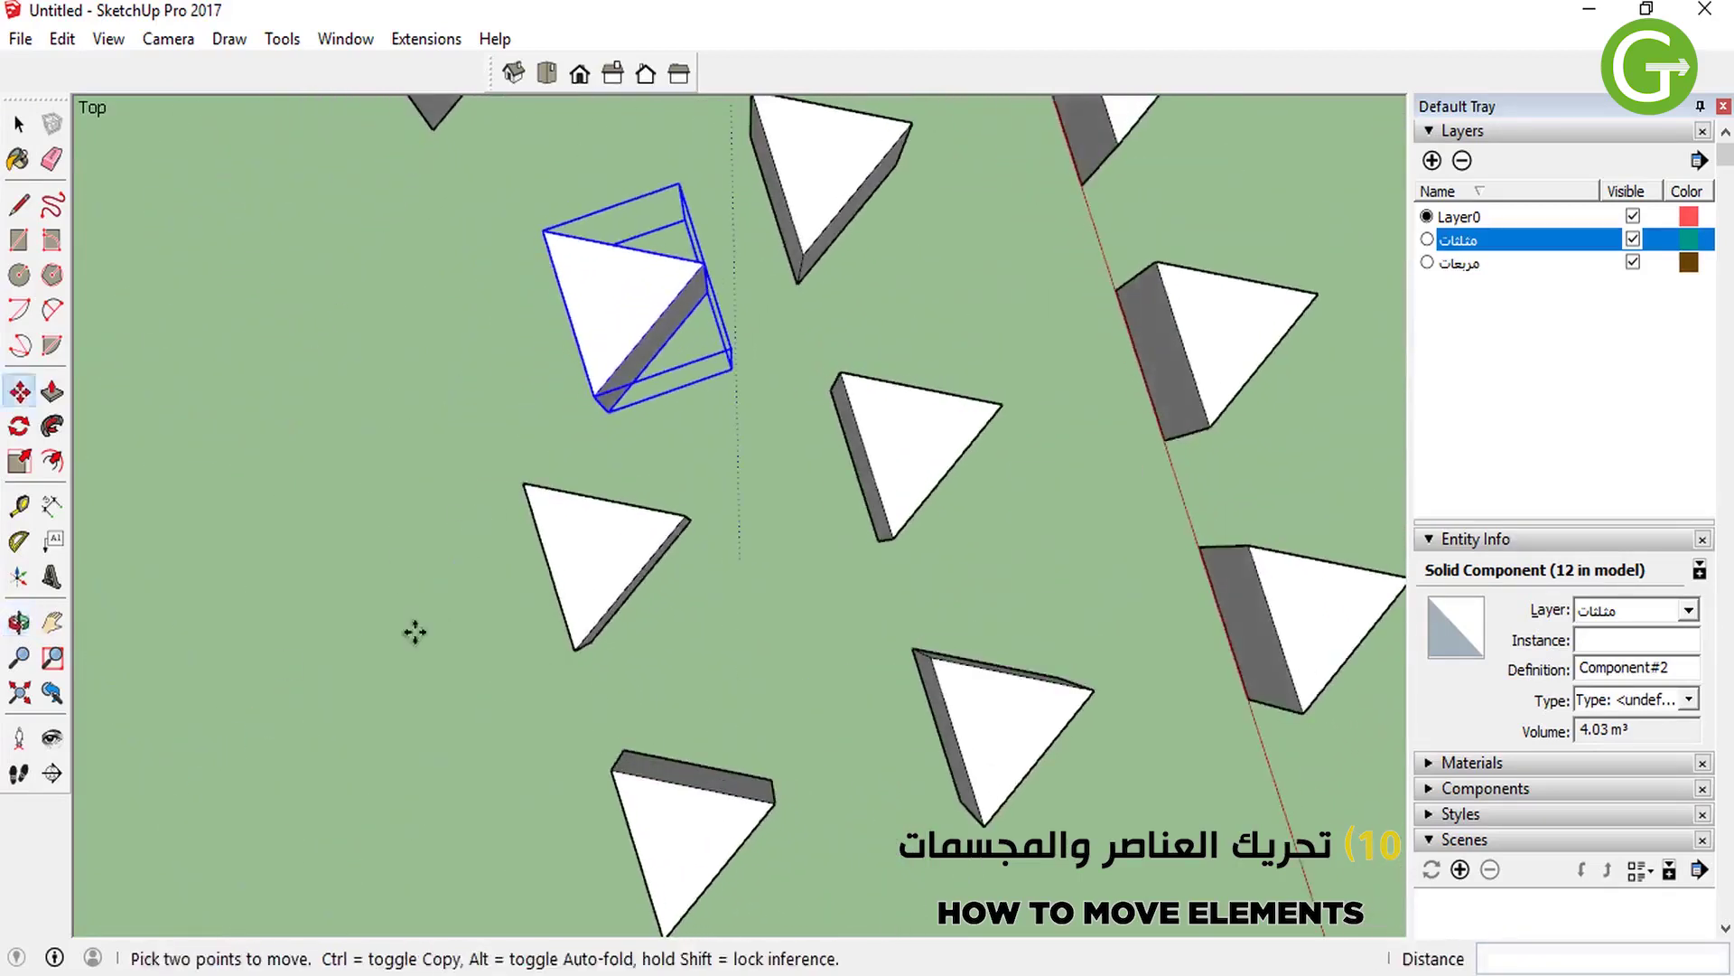
pyautogui.scroll(3, 542, 337)
pyautogui.scroll(-2, 515, 479)
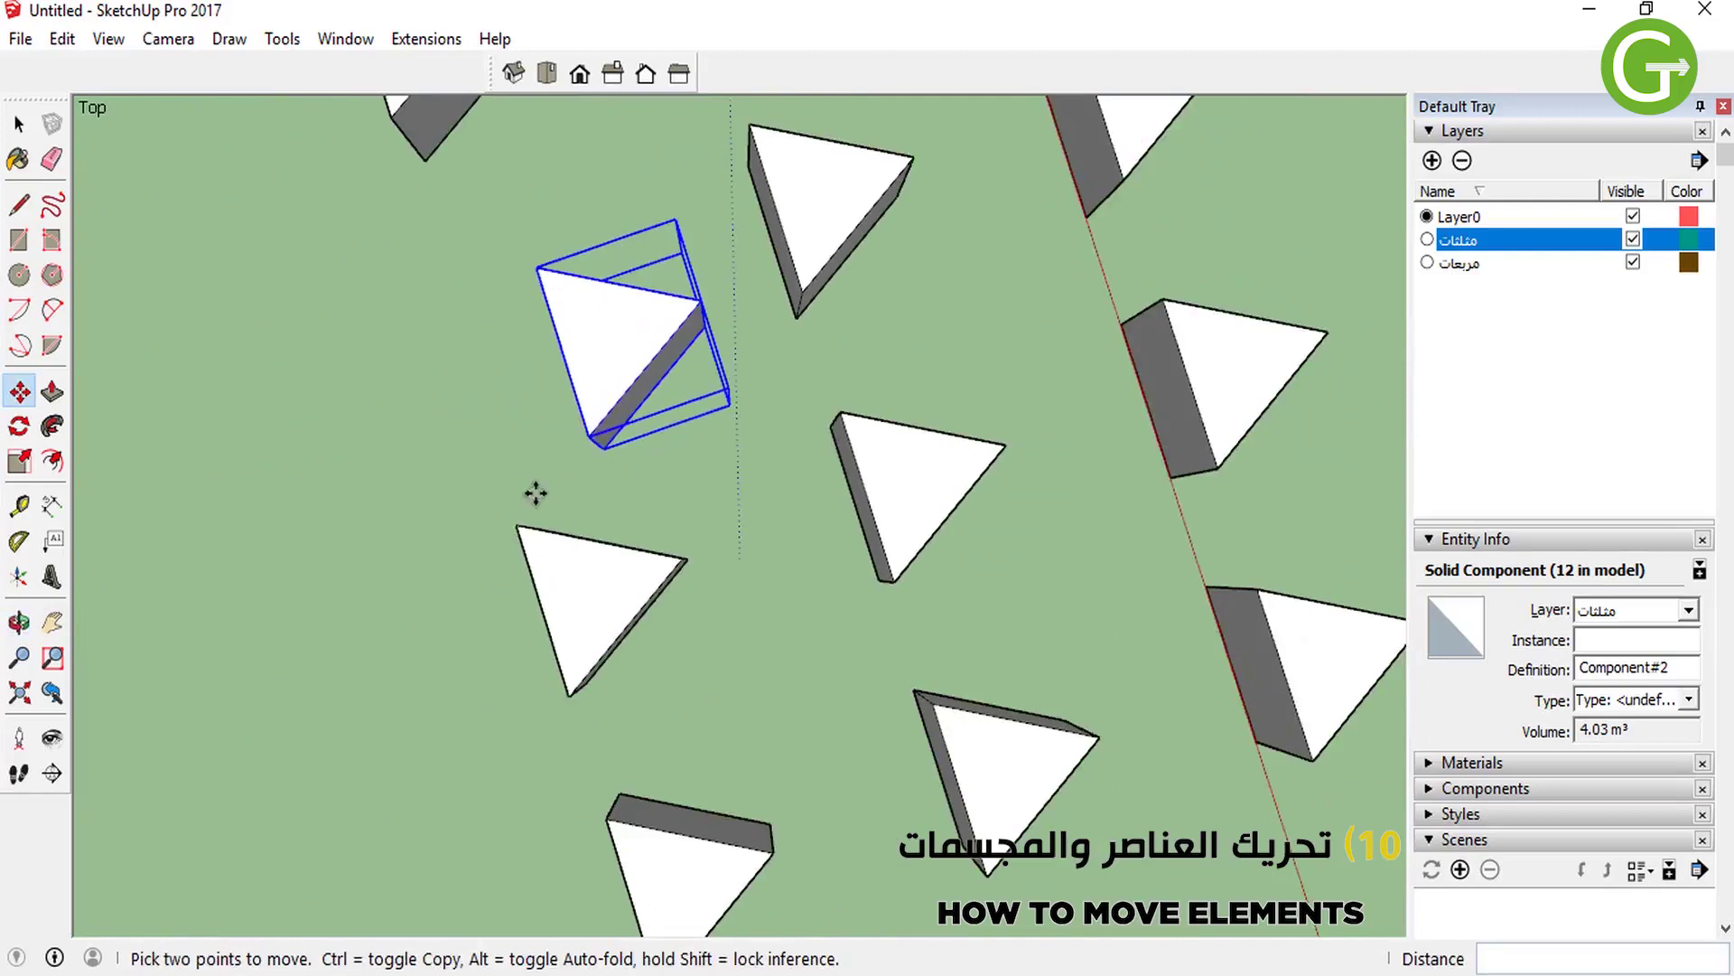
pyautogui.scroll(1, 520, 497)
pyautogui.moveTo(483, 507)
pyautogui.mouseDown(button='middle')
pyautogui.moveTo(864, 190)
pyautogui.moveTo(627, 302)
pyautogui.moveTo(535, 407)
pyautogui.mouseUp(button='middle')
pyautogui.scroll(-1, 535, 407)
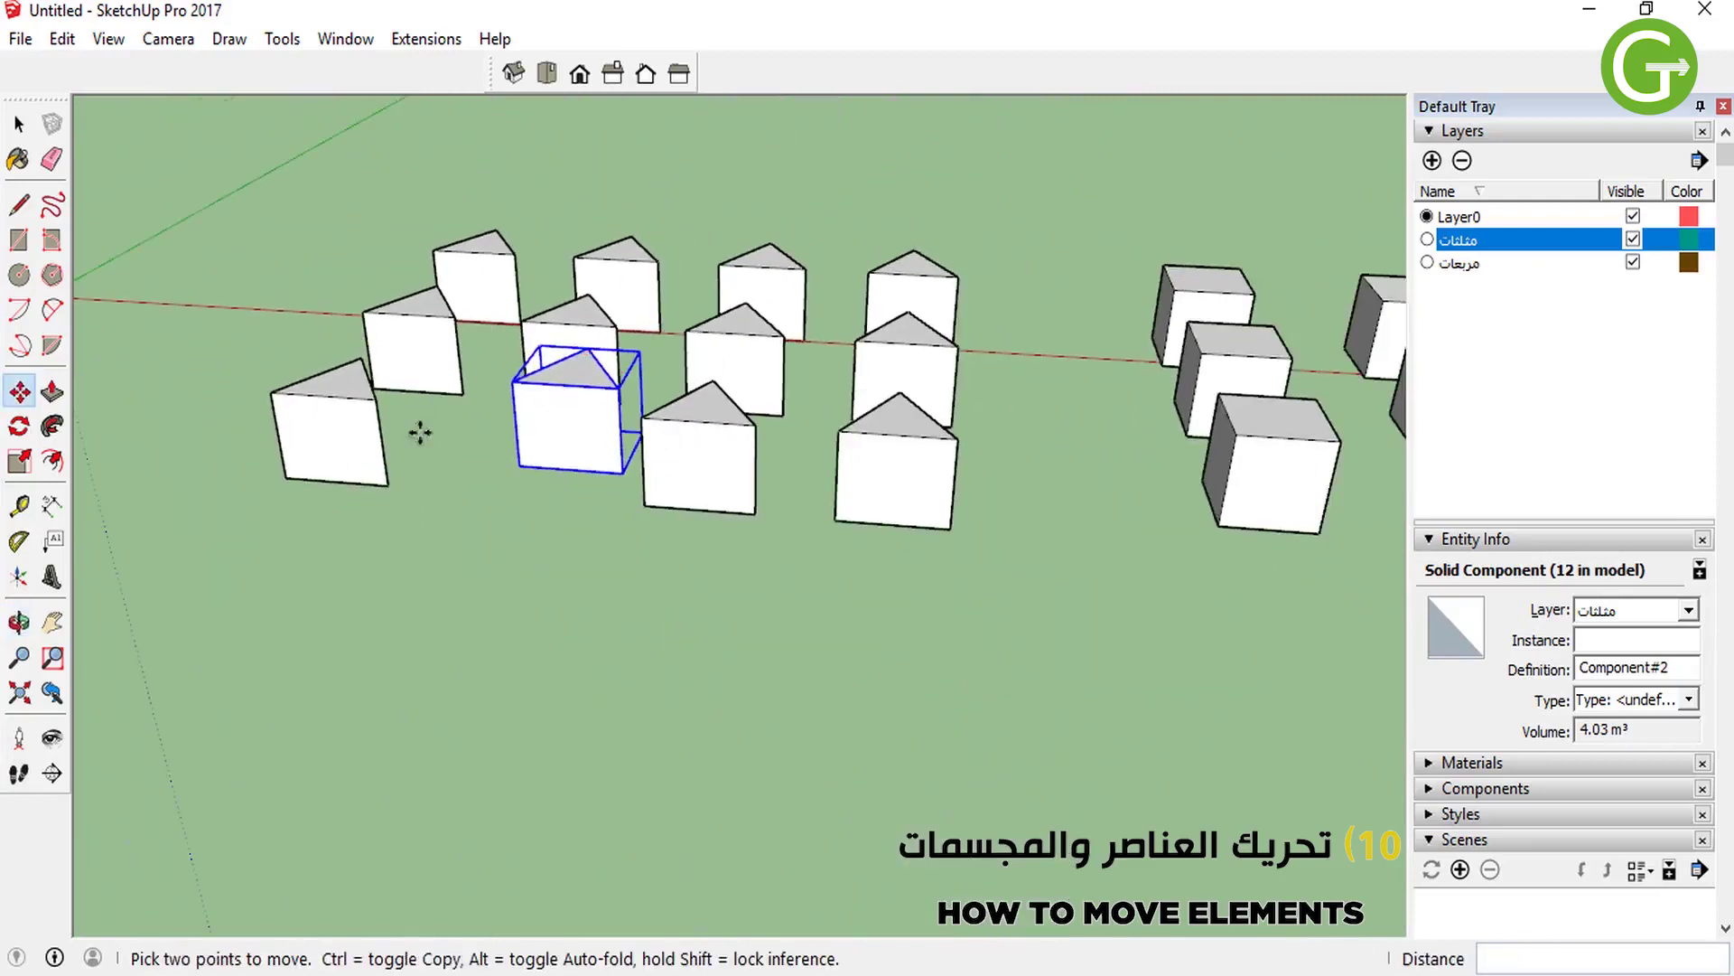
pyautogui.scroll(1, 659, 470)
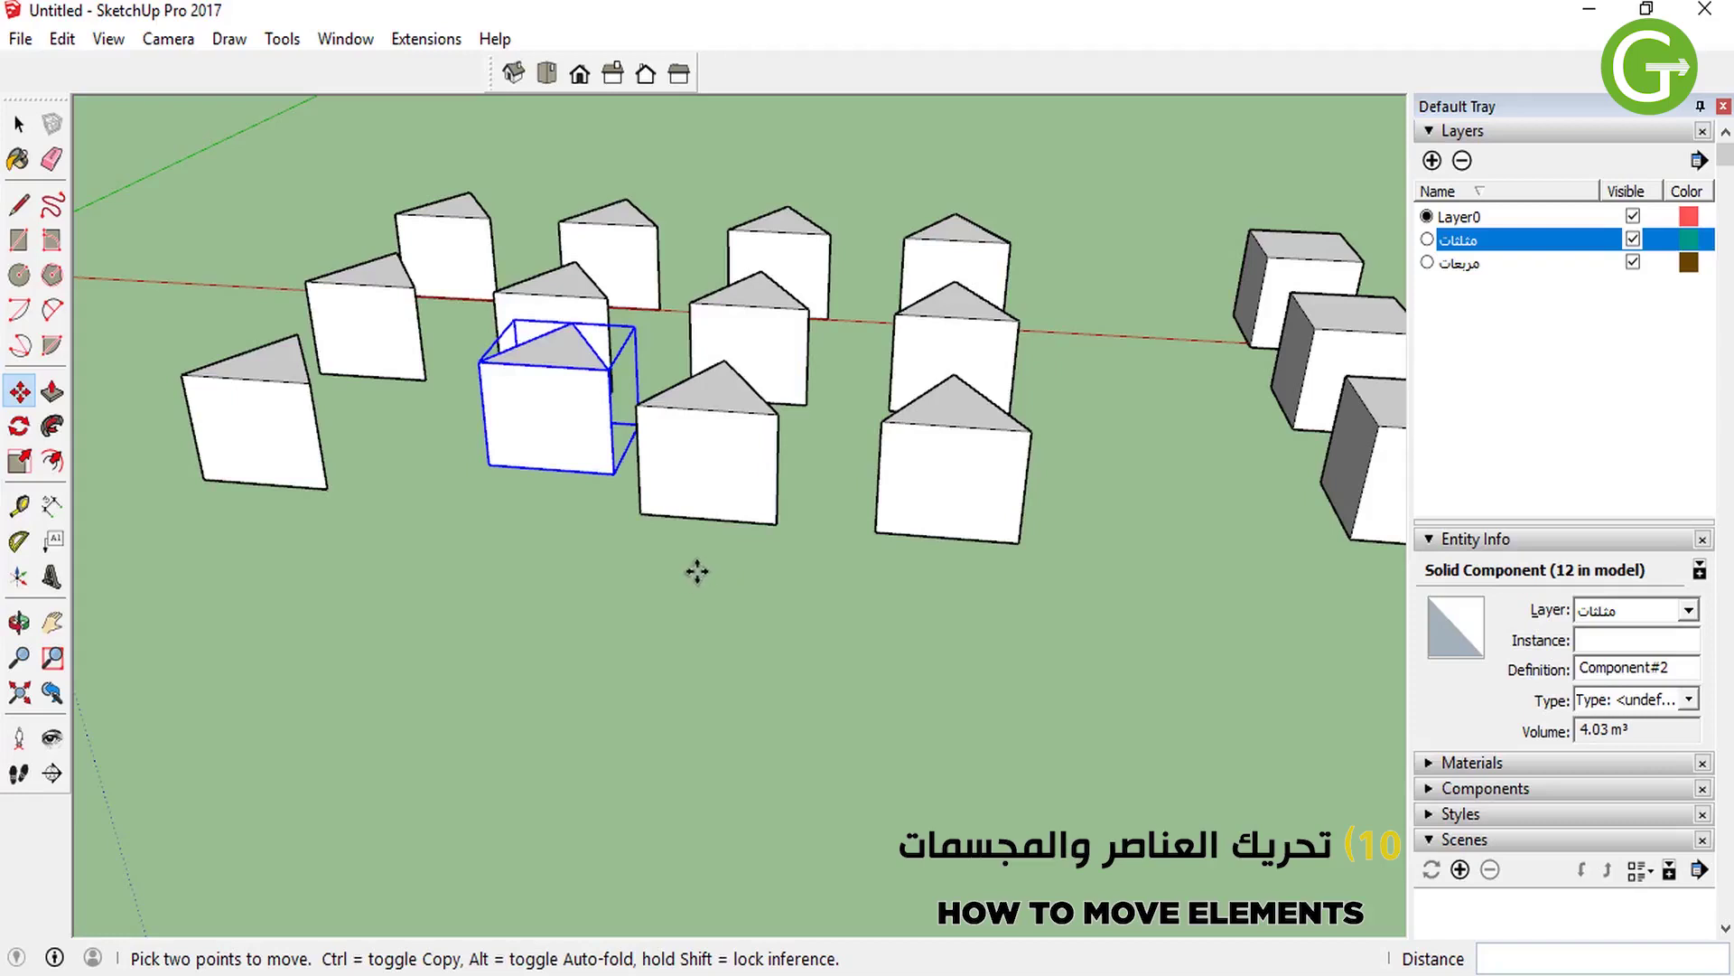
# Move the prism from its corner to a new front spot, then start another move and cancel it.
pyautogui.click(777, 522)
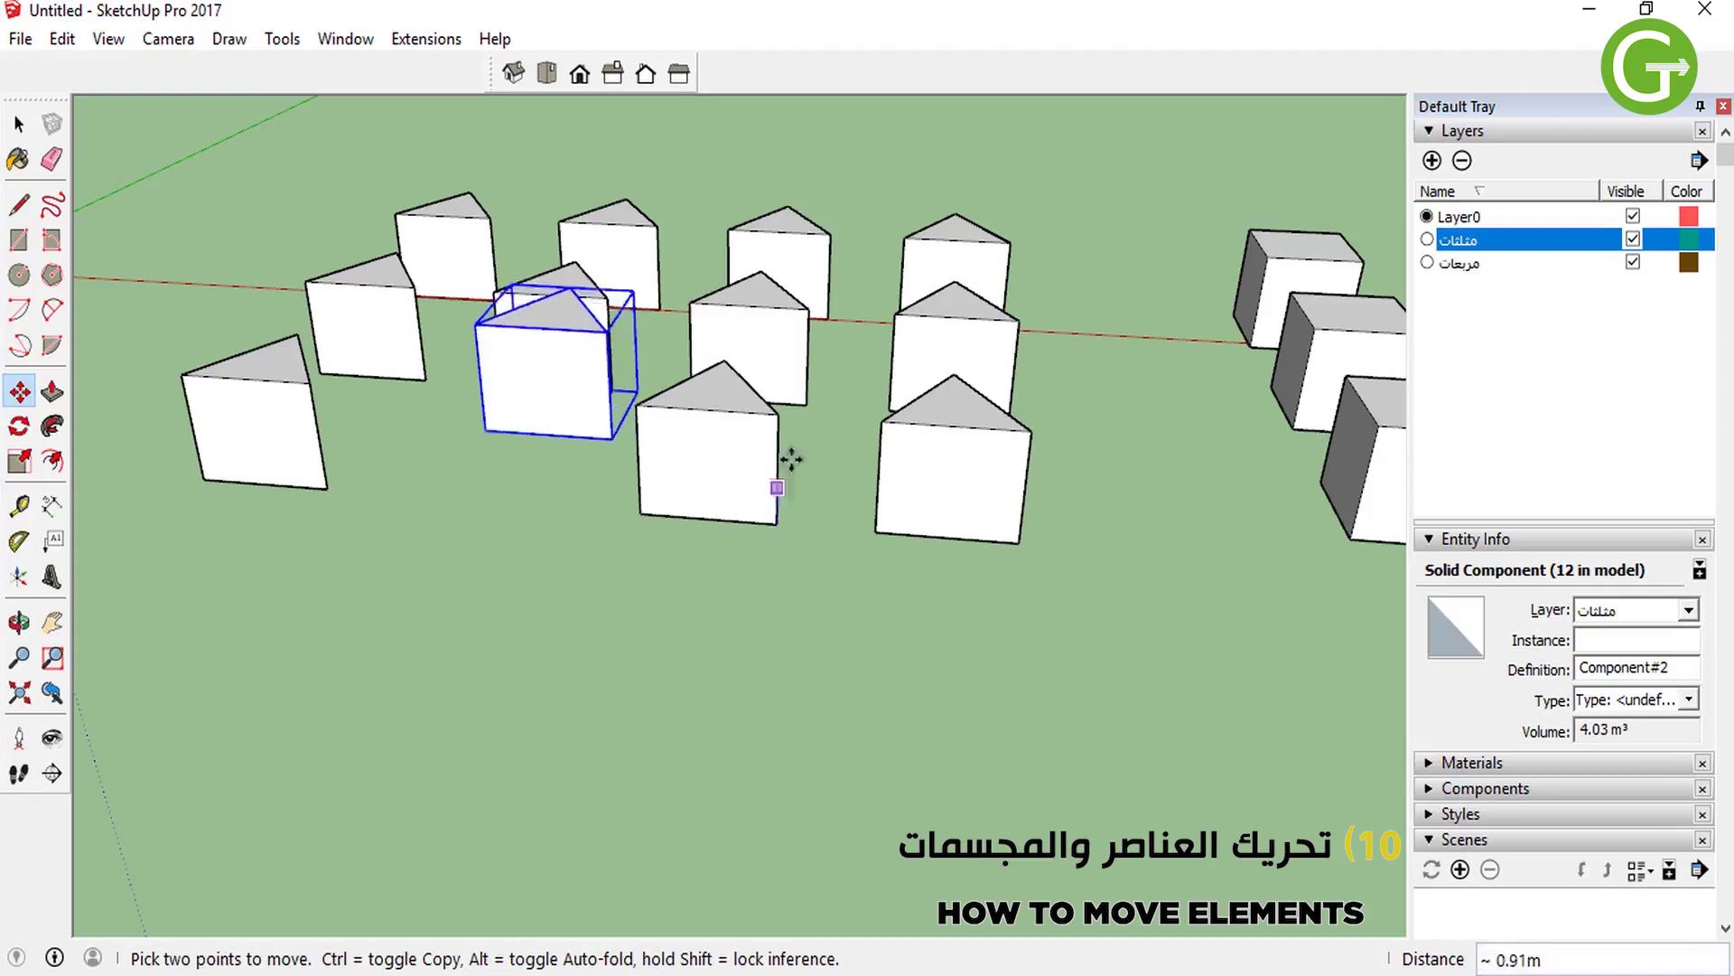
pyautogui.click(614, 473)
pyautogui.press('space')
pyautogui.click(733, 461)
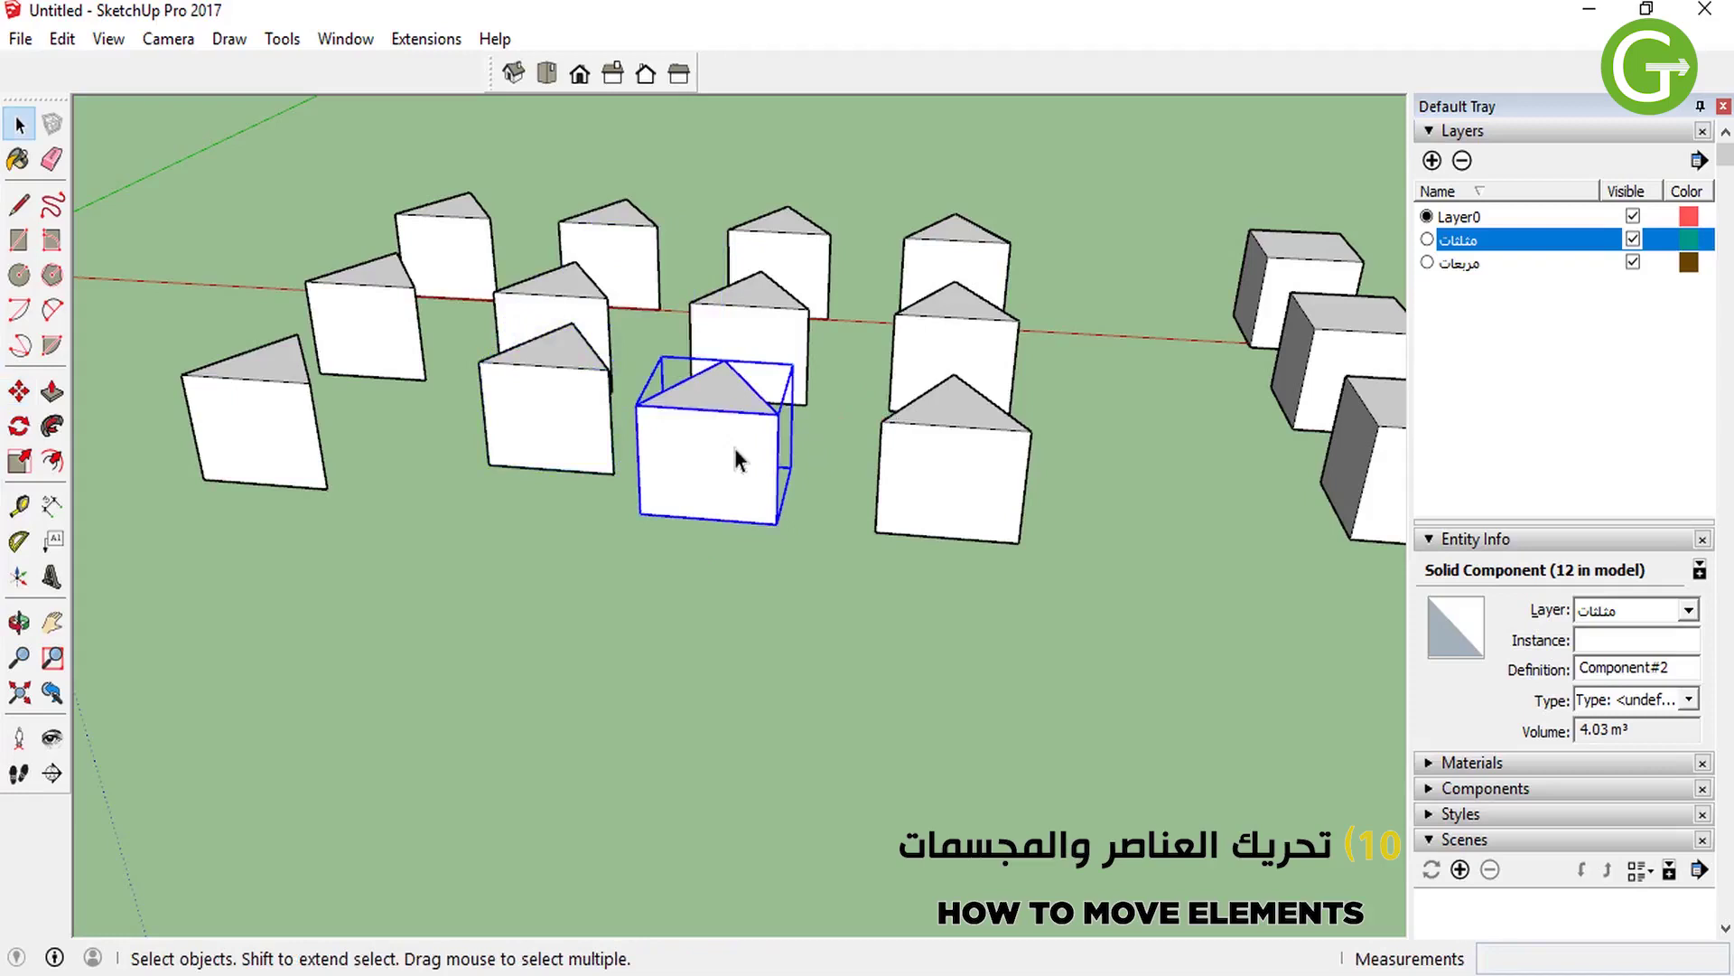
pyautogui.press('m')
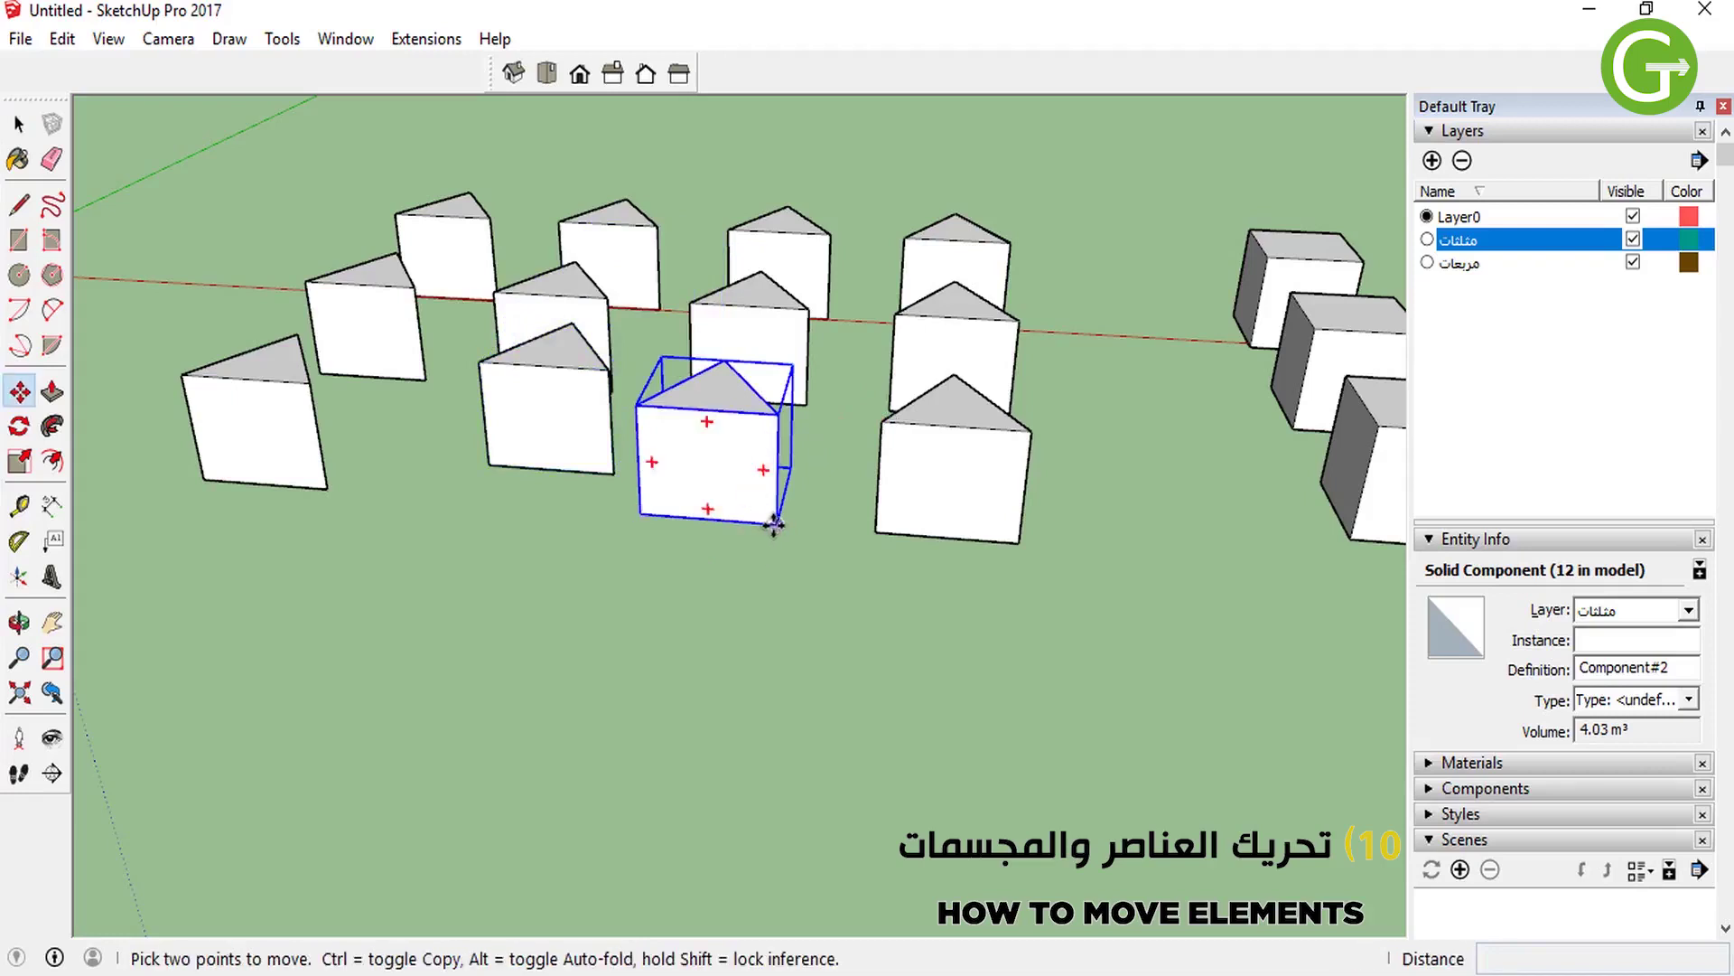
pyautogui.click(778, 522)
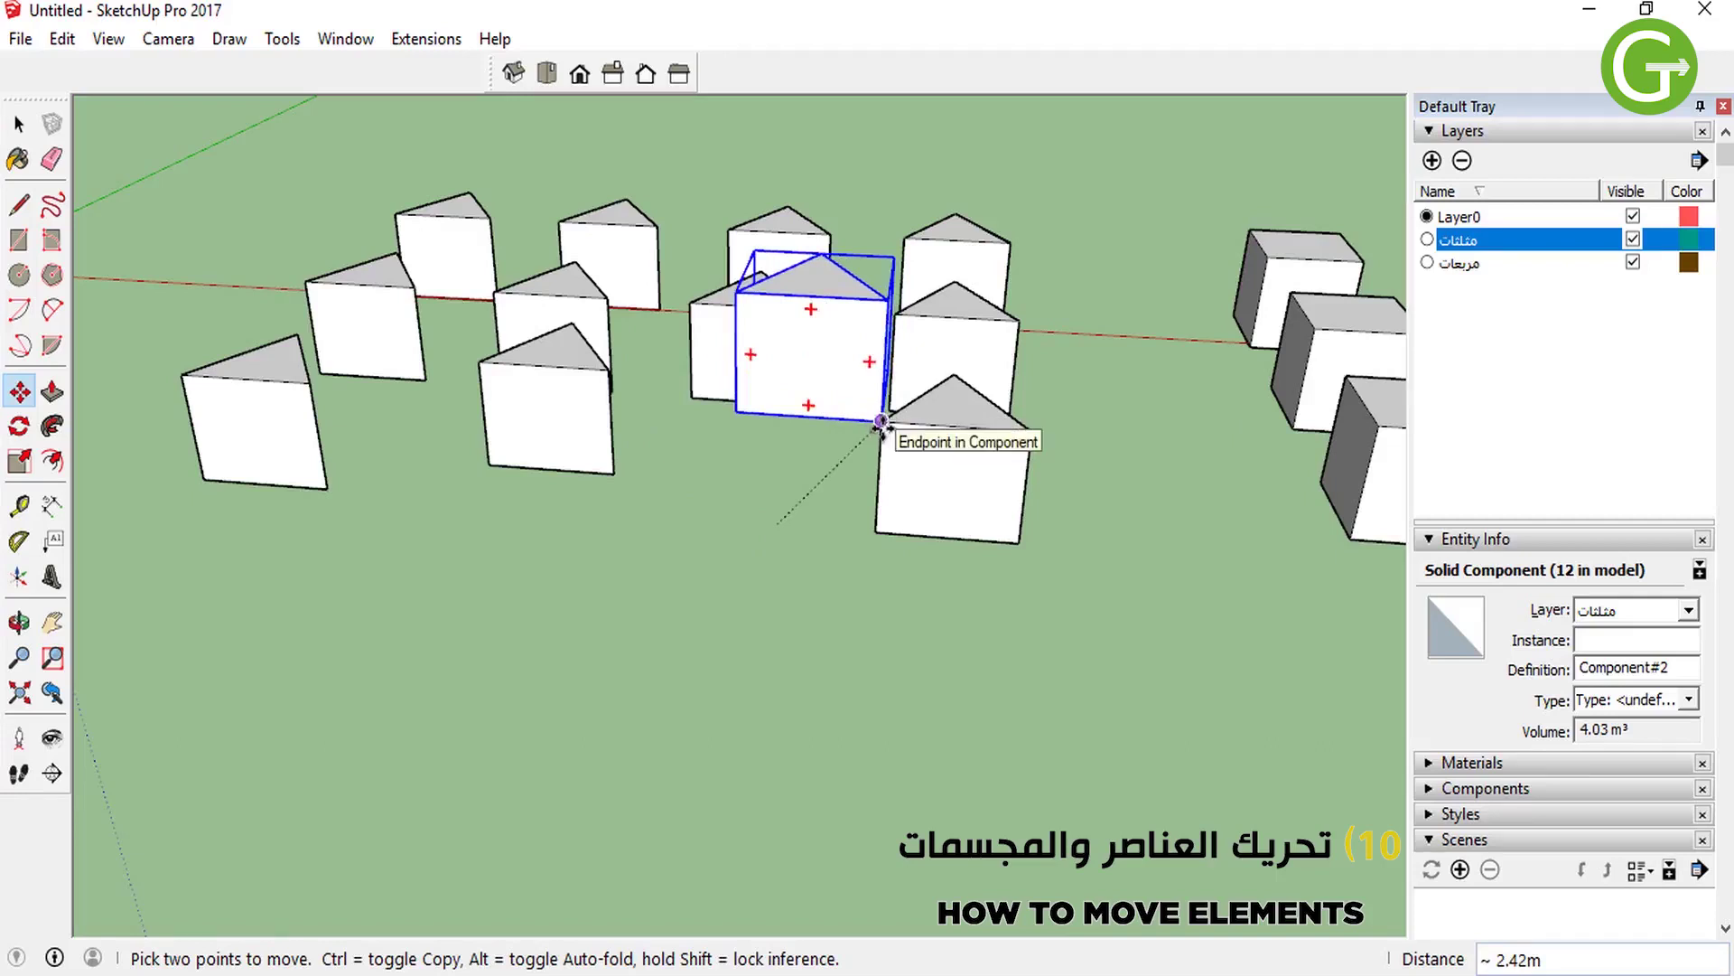
pyautogui.press('Escape')
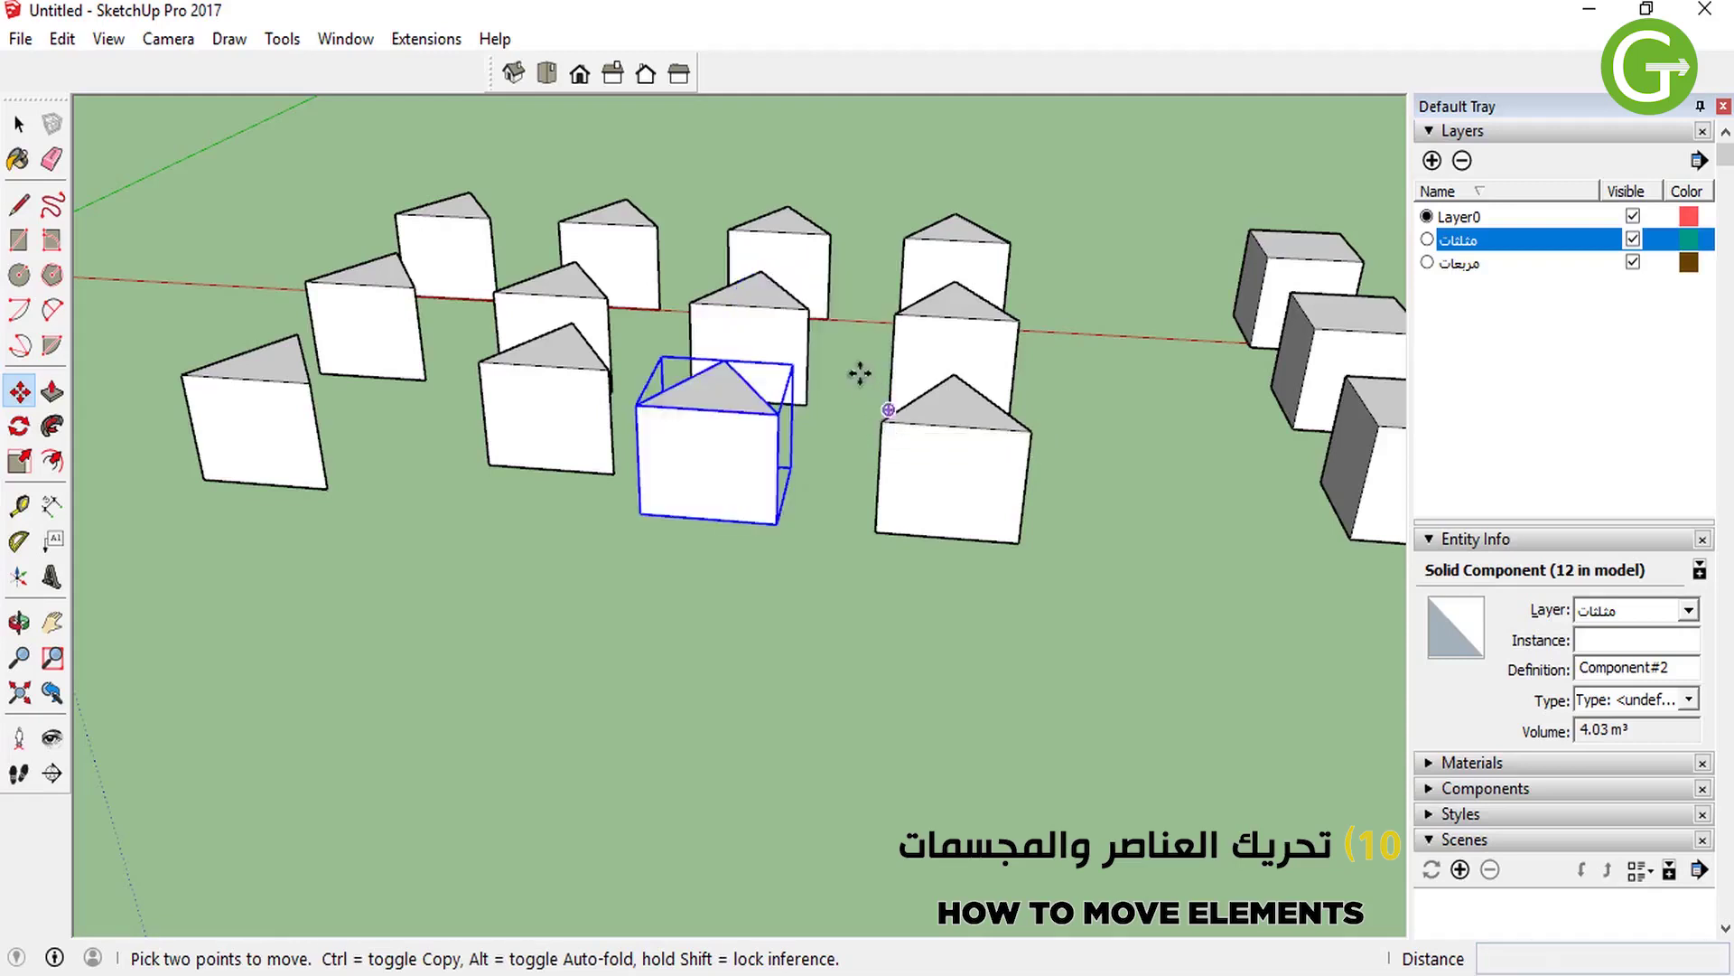
# Orbit to a top view and move the triangle component 3 m along the green axis.
pyautogui.moveTo(867, 376); pyautogui.dragTo(894, 789, button='middle')
pyautogui.scroll(-2, 894, 788)
pyautogui.scroll(2, 890, 705)
pyautogui.scroll(-2, 883, 666)
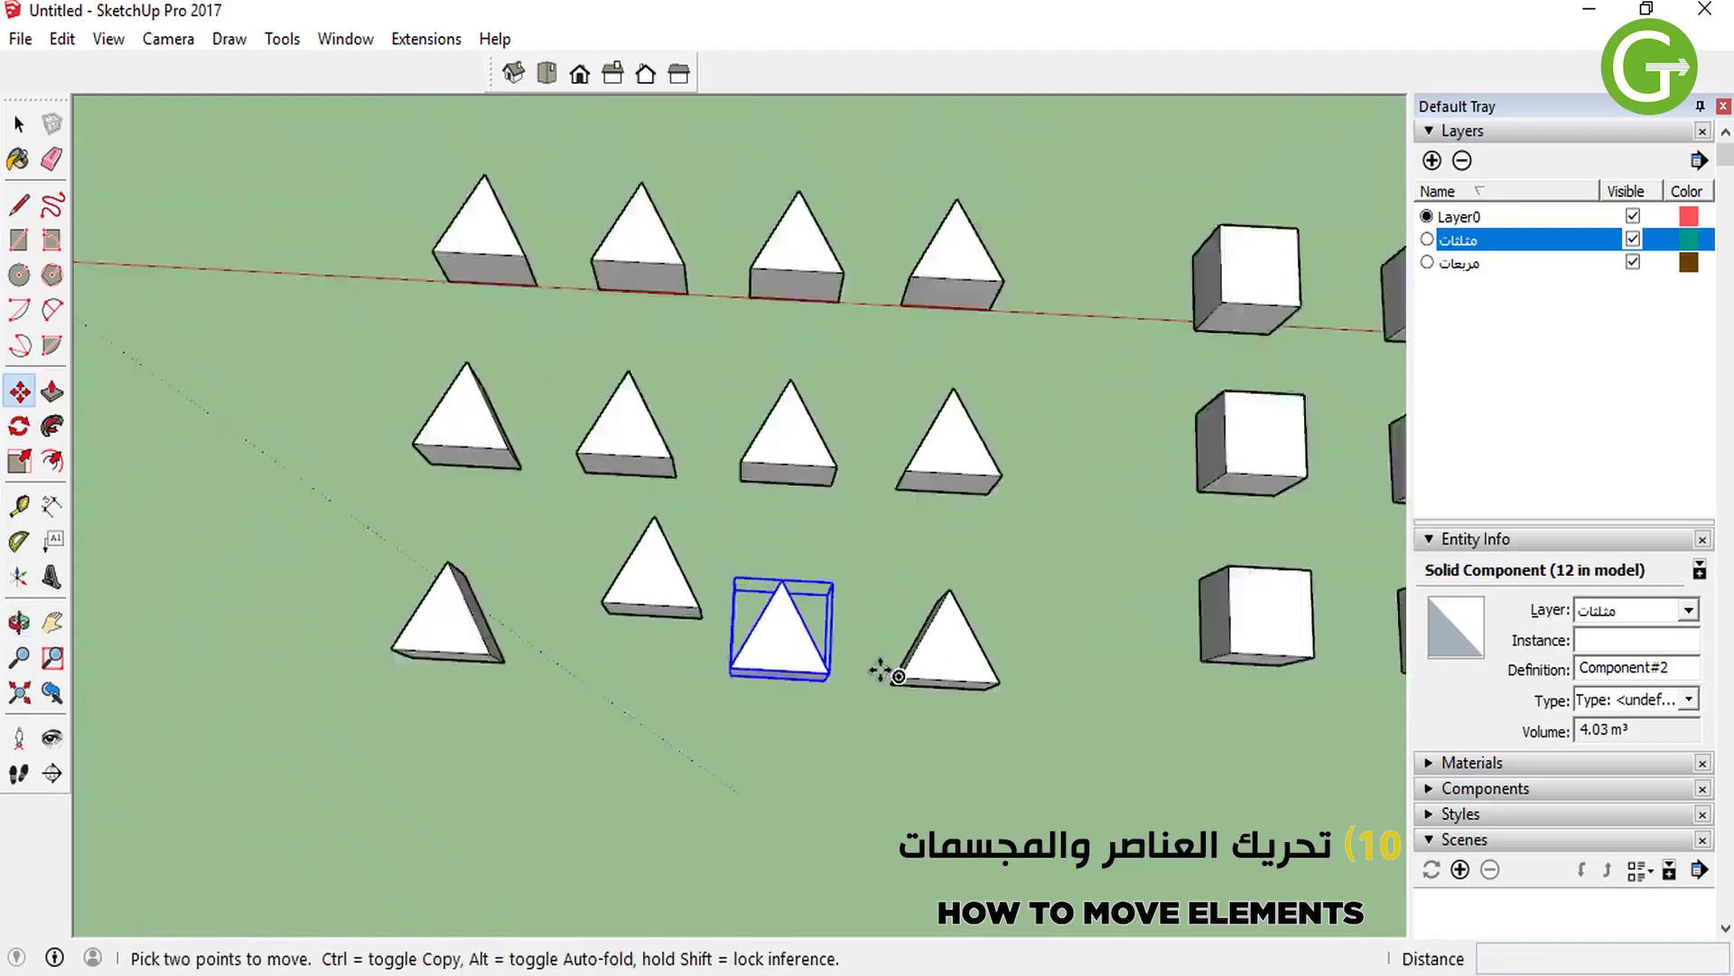
pyautogui.scroll(1, 835, 543)
pyautogui.scroll(-1, 835, 543)
pyautogui.scroll(-1, 852, 523)
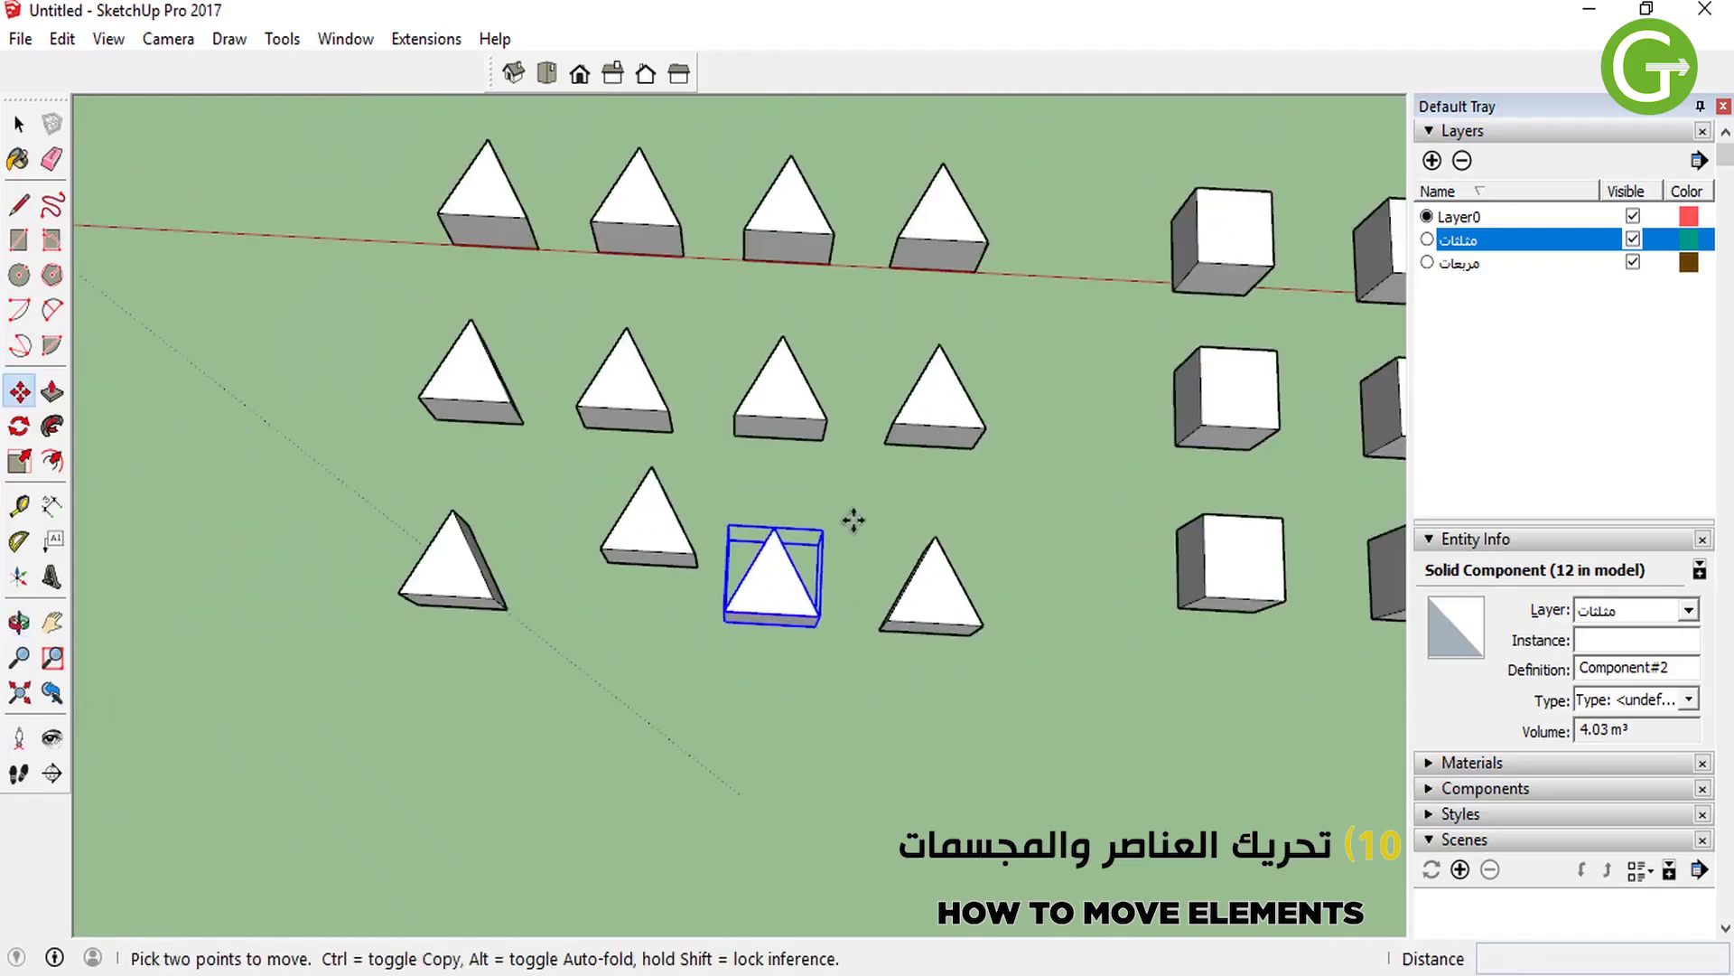
pyautogui.click(853, 519)
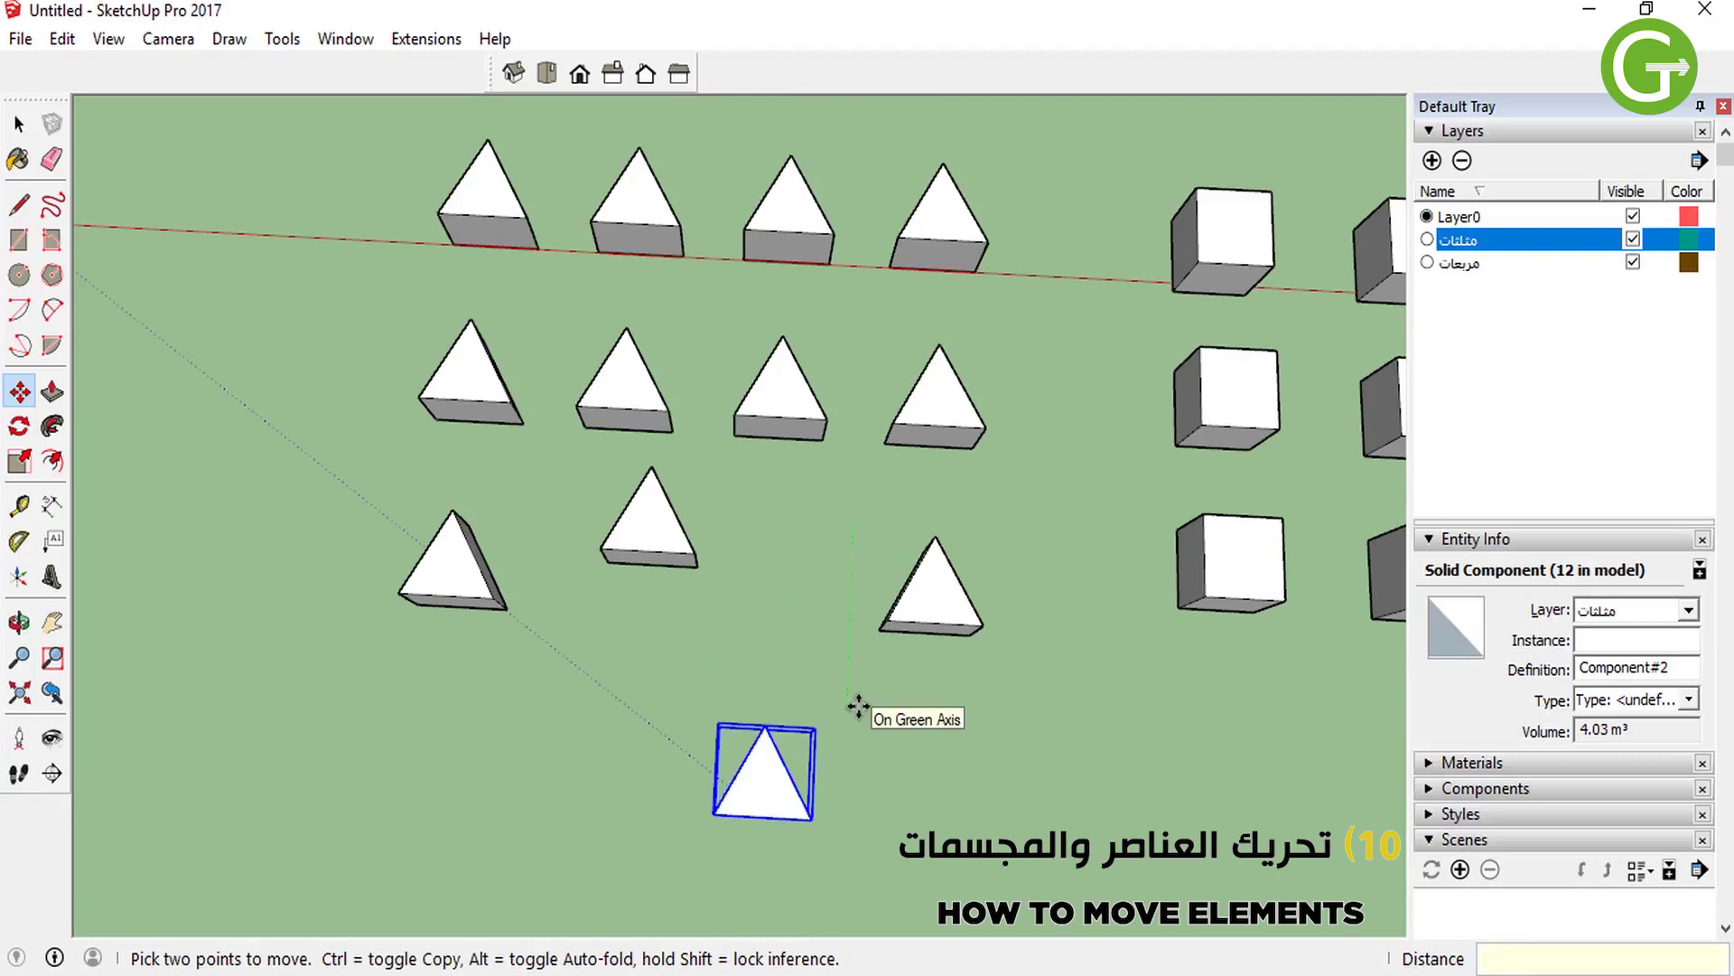
pyautogui.write('3')
pyautogui.press('Return')
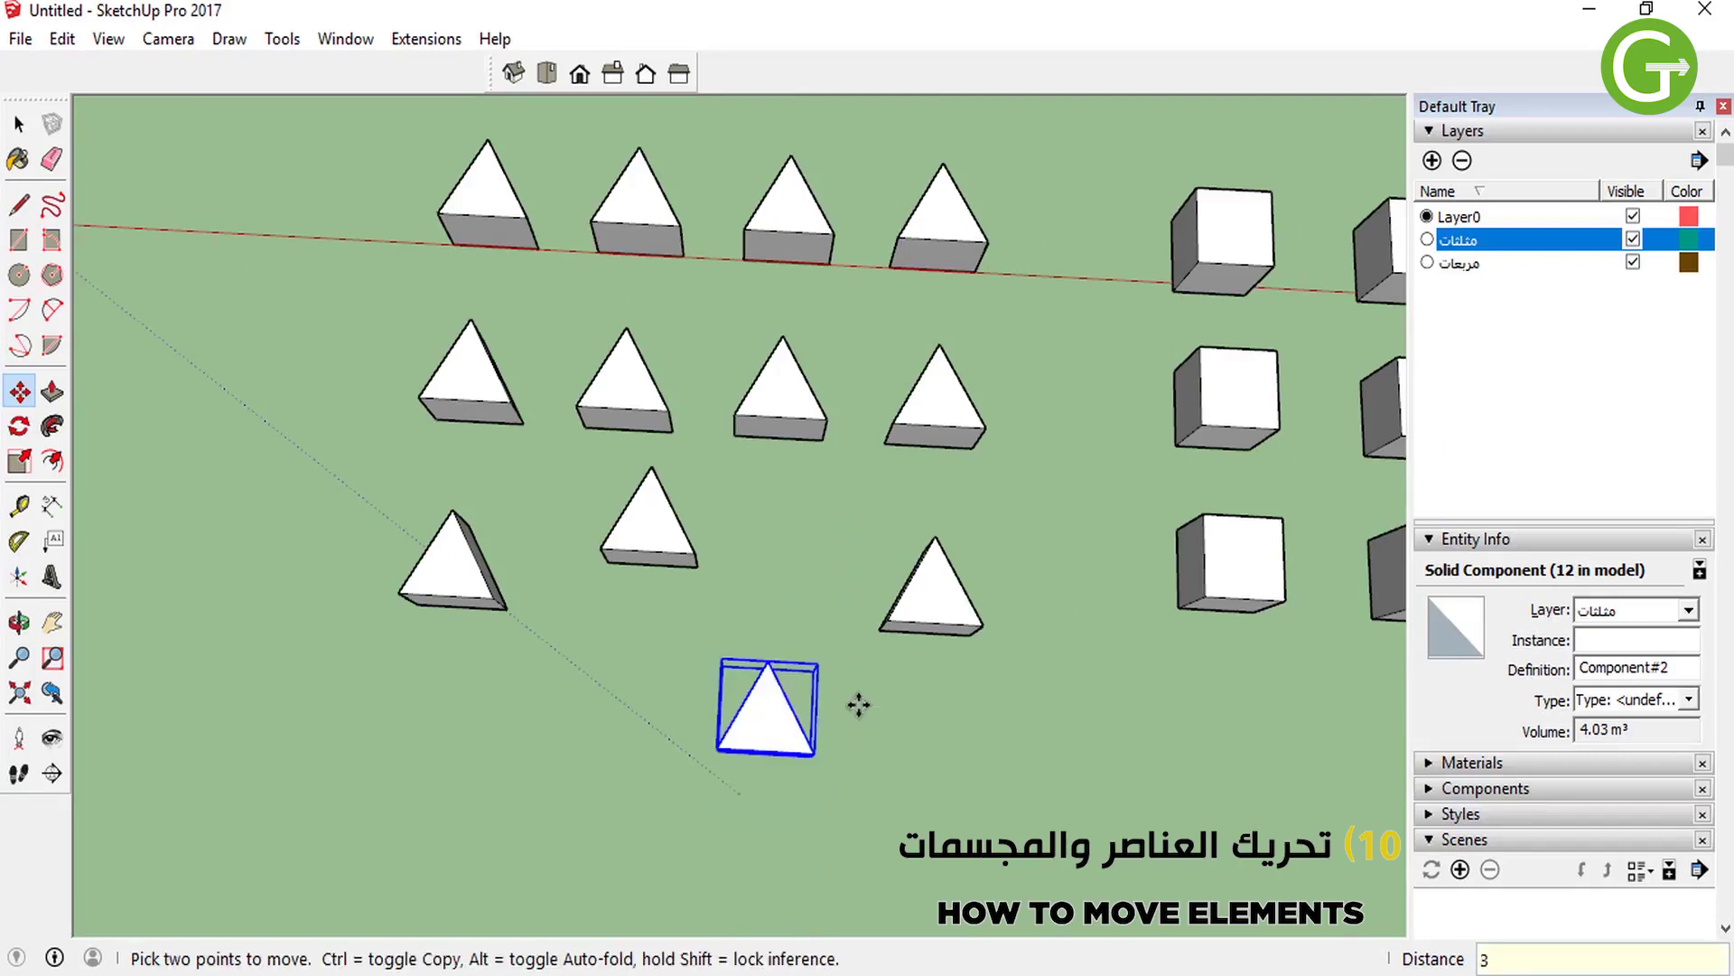
# Move it another 3 m along the red axis, then orbit lower to see the upright prisms.
pyautogui.click(902, 753)
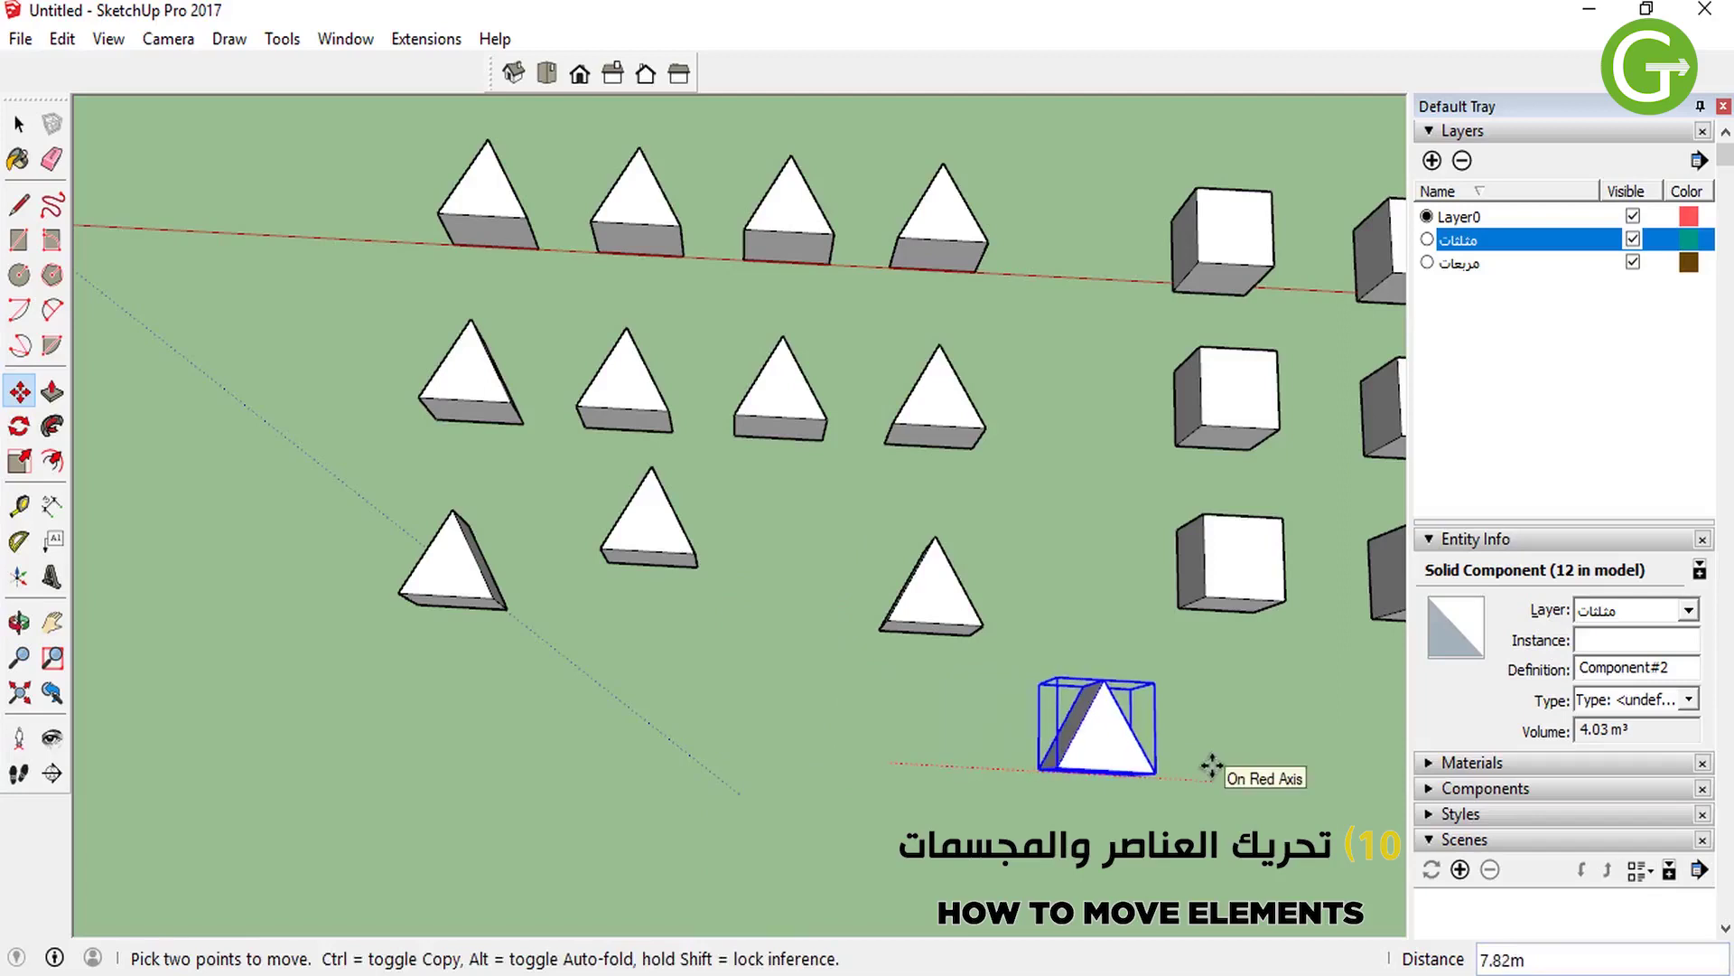
pyautogui.write('3')
pyautogui.press('Return')
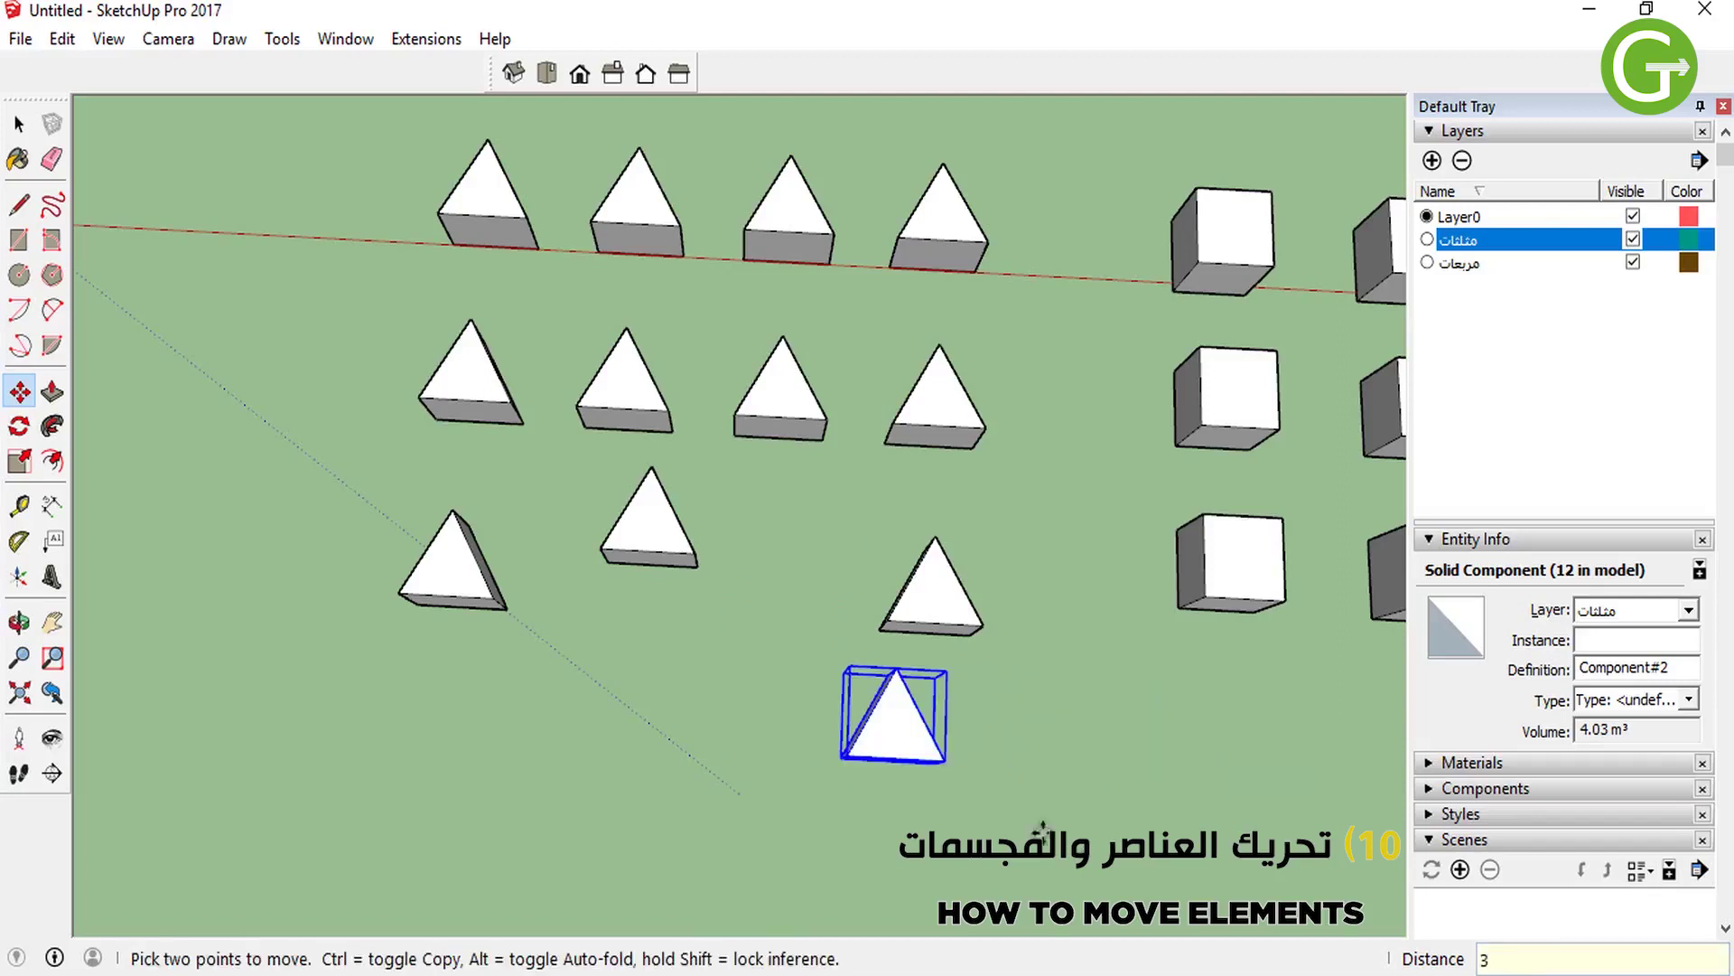
pyautogui.scroll(1, 993, 768)
pyautogui.scroll(2, 991, 763)
pyautogui.moveTo(767, 773)
pyautogui.mouseDown(button='middle')
pyautogui.moveTo(717, 612)
pyautogui.moveTo(503, 797)
pyautogui.moveTo(523, 523)
pyautogui.moveTo(624, 391)
pyautogui.moveTo(632, 271)
pyautogui.moveTo(681, 248)
pyautogui.moveTo(821, 433)
pyautogui.moveTo(999, 368)
pyautogui.moveTo(869, 400)
pyautogui.moveTo(859, 572)
pyautogui.mouseUp(button='middle')
pyautogui.scroll(1, 894, 366)
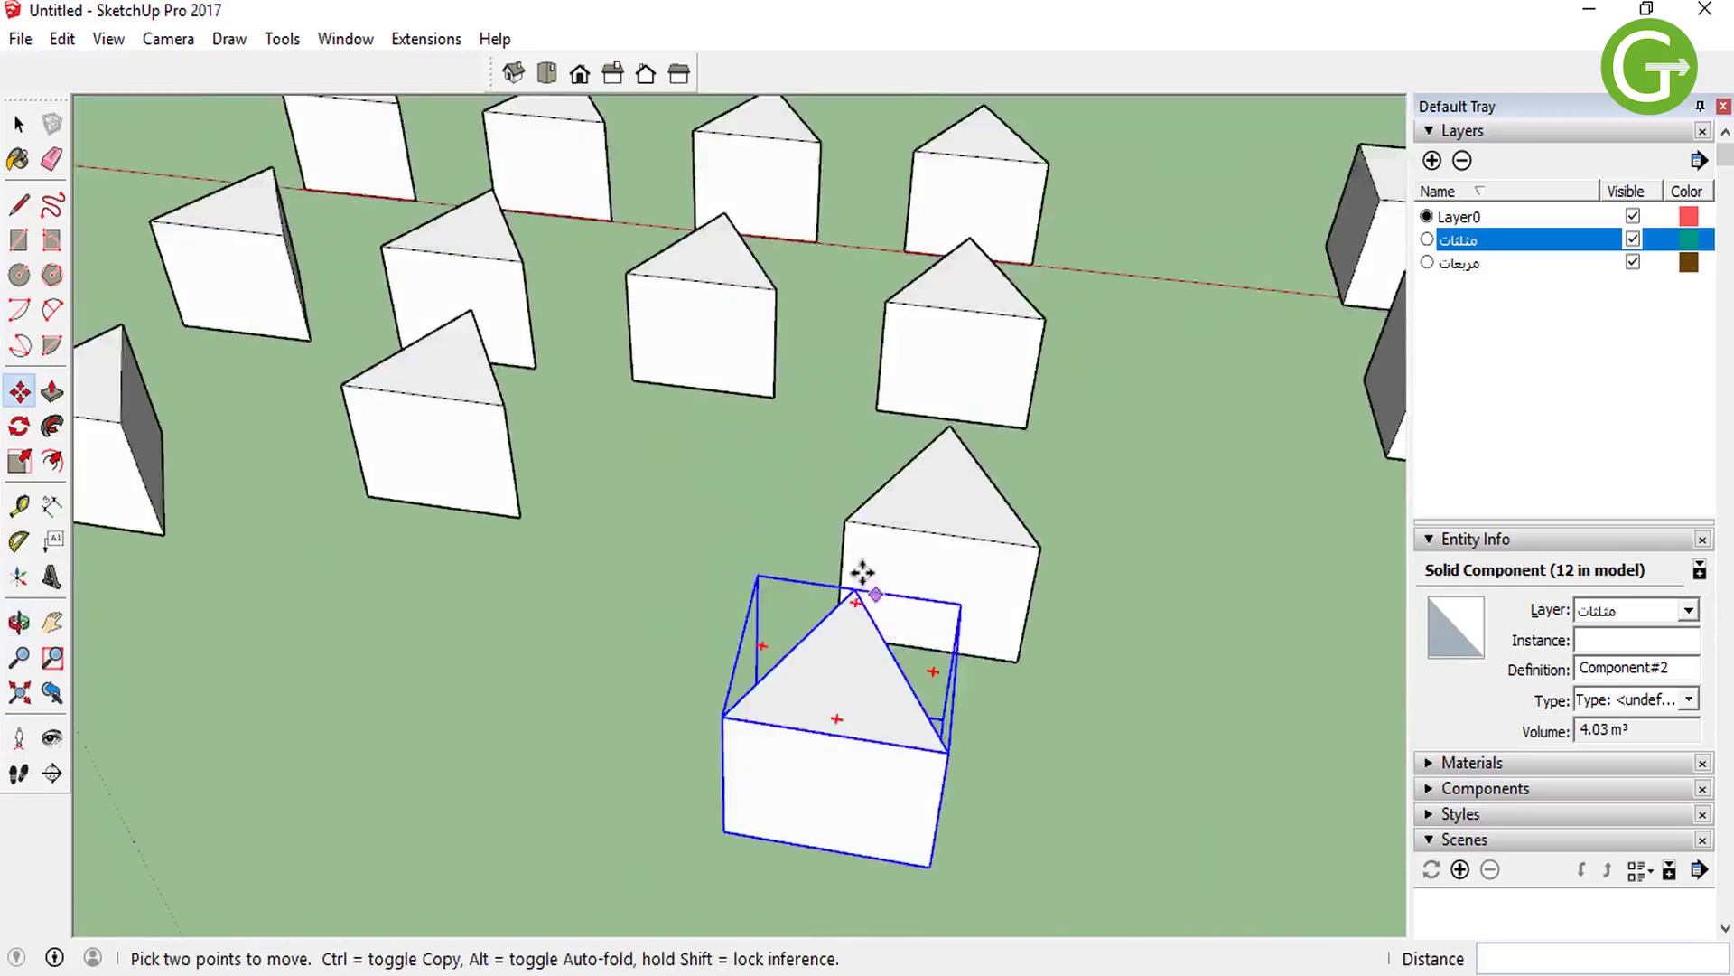
pyautogui.scroll(-4, 859, 573)
pyautogui.scroll(2, 871, 844)
pyautogui.scroll(2, 834, 792)
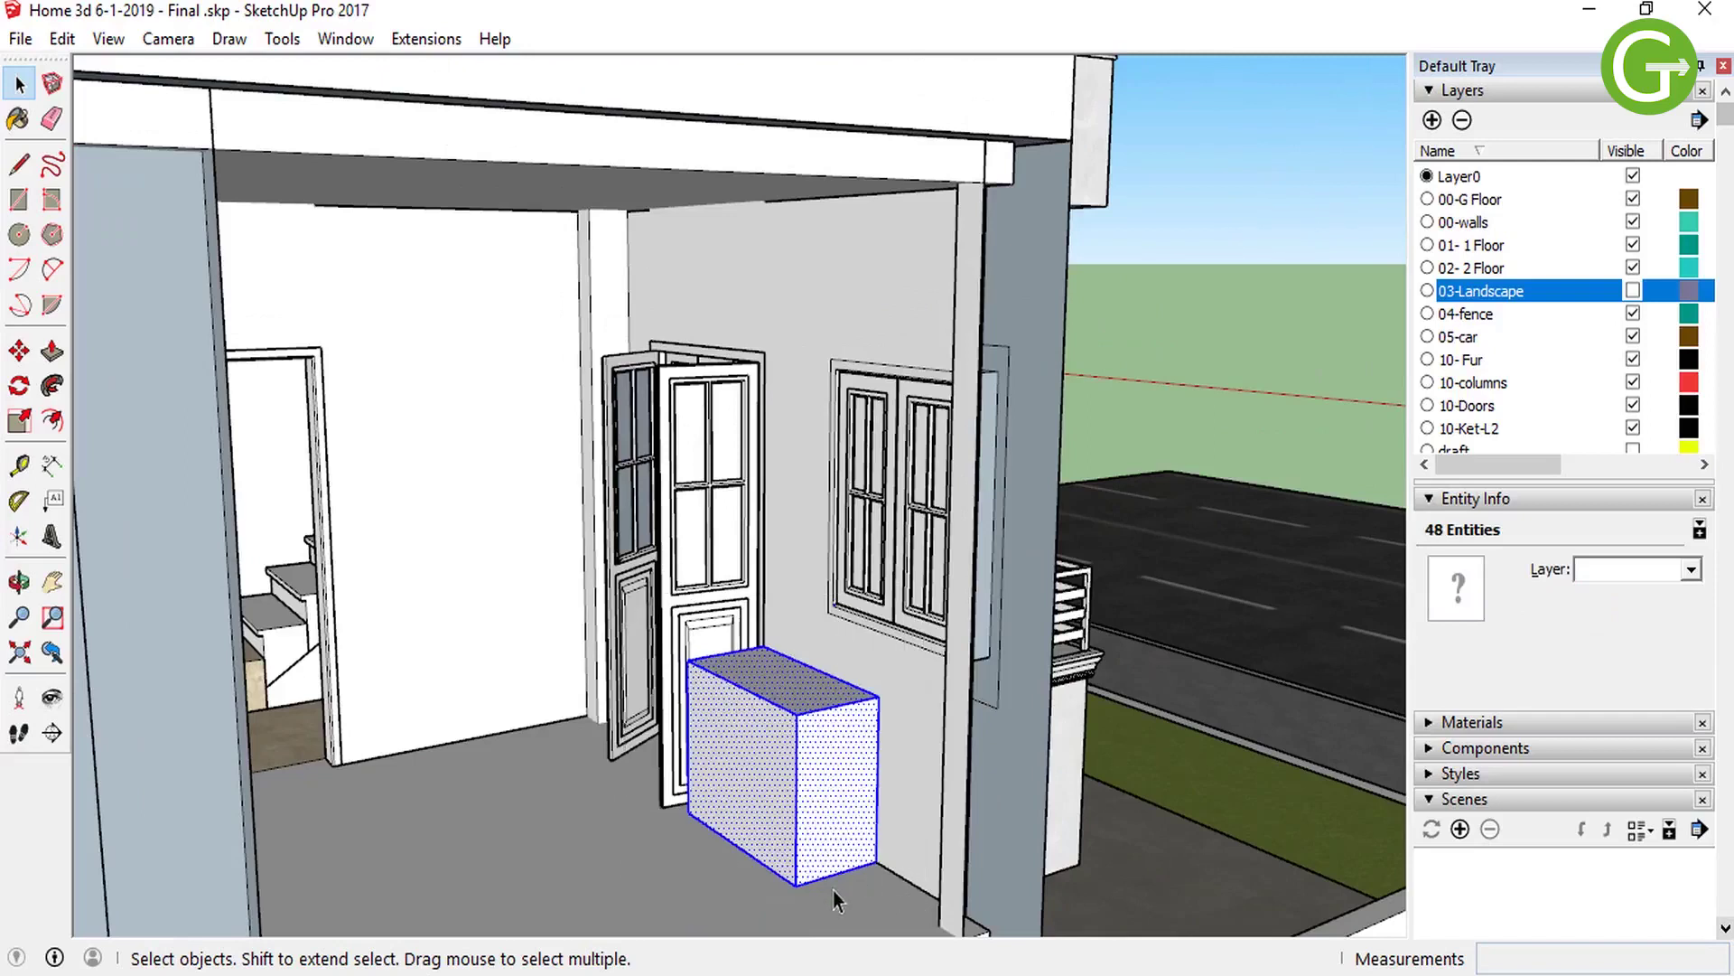
# Abandon the cabinet move and orbit out to an exterior view of the building front.
pyautogui.press('m')
pyautogui.click(795, 885)
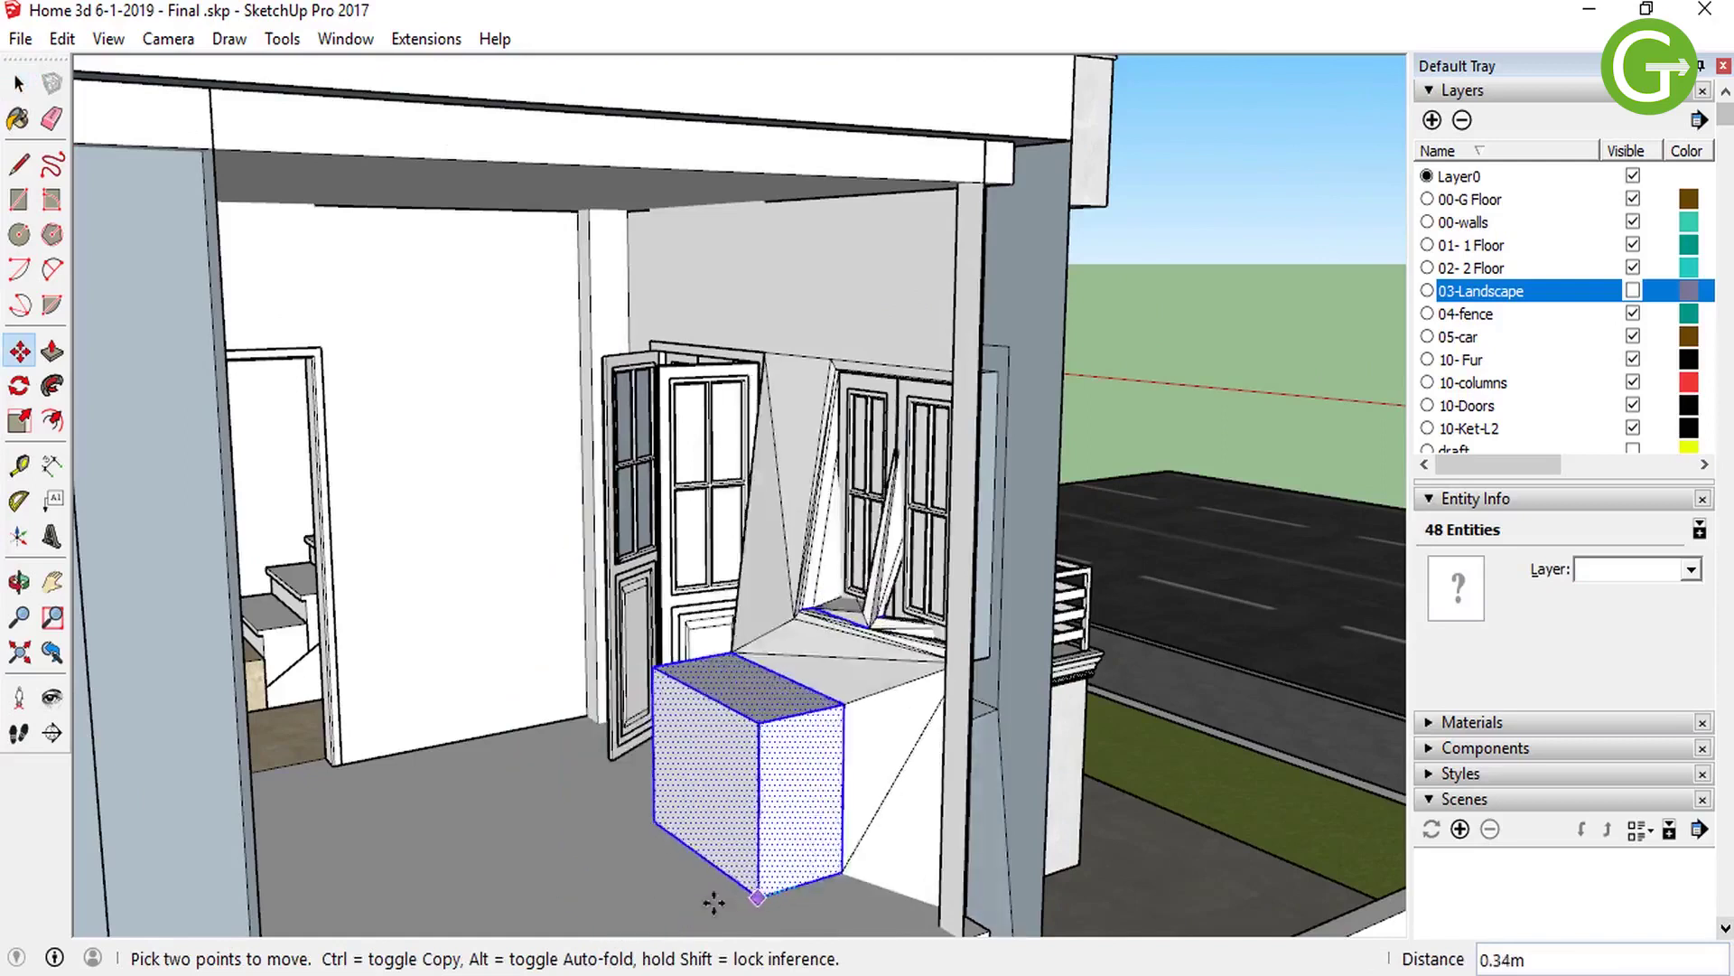
pyautogui.press('Escape')
pyautogui.moveTo(873, 539); pyautogui.dragTo(333, 854, button='middle')
pyautogui.press('space')
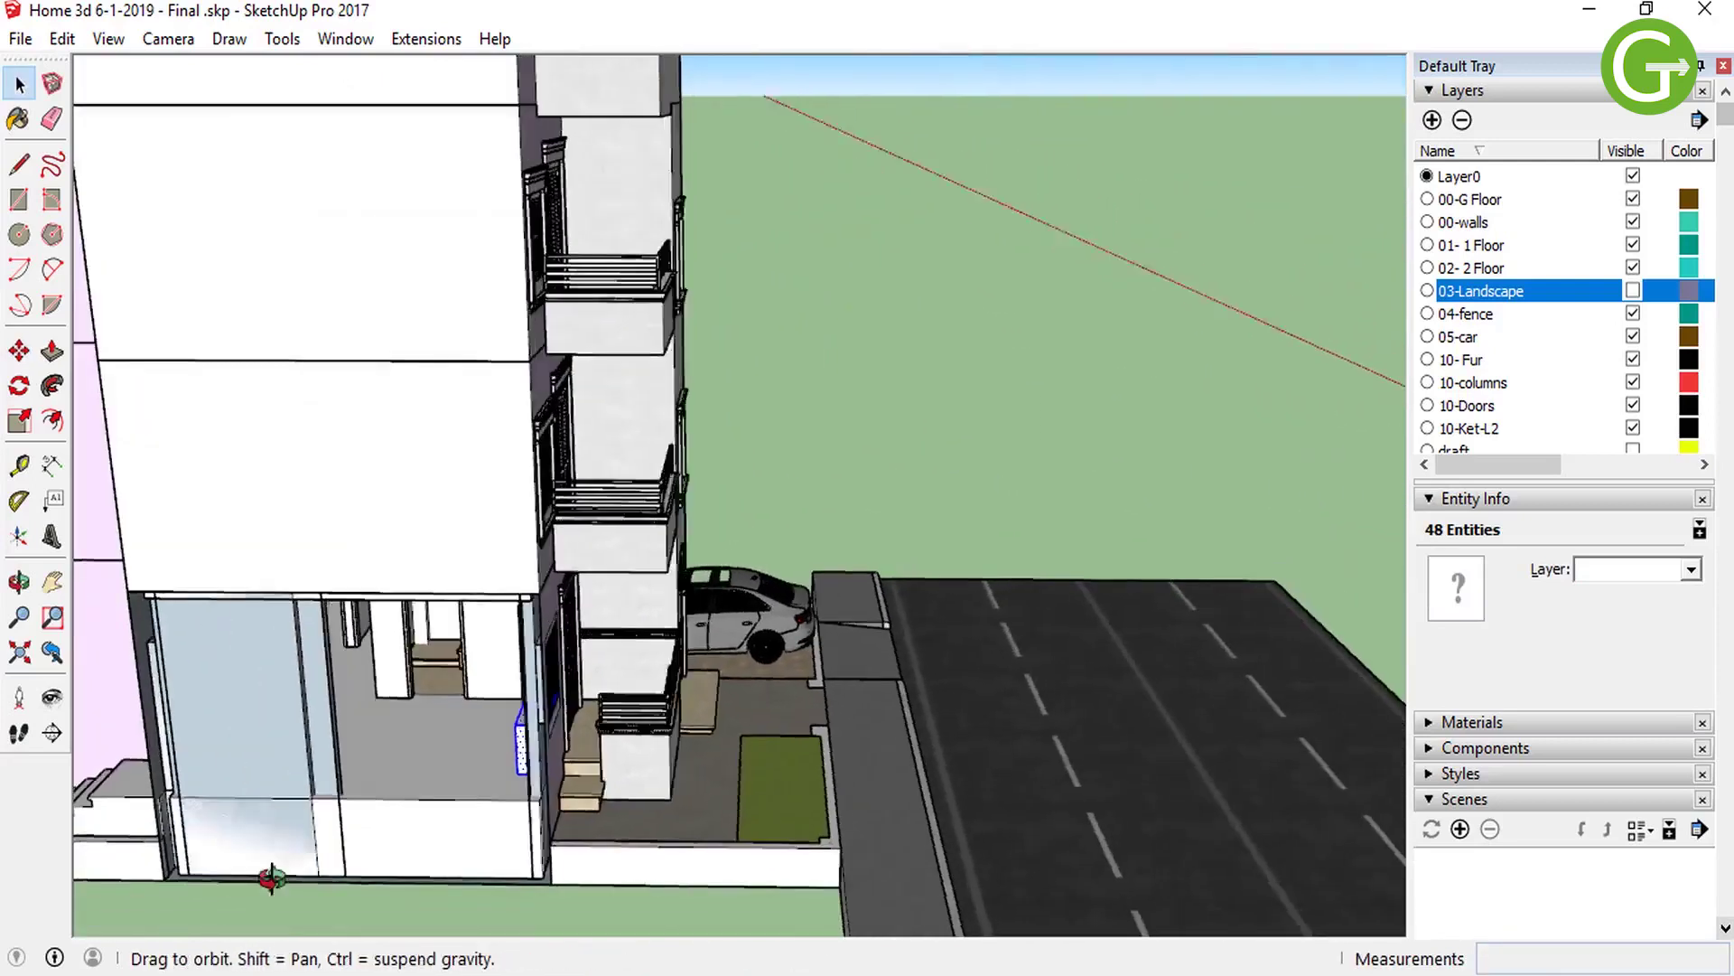
pyautogui.scroll(-3, 489, 873)
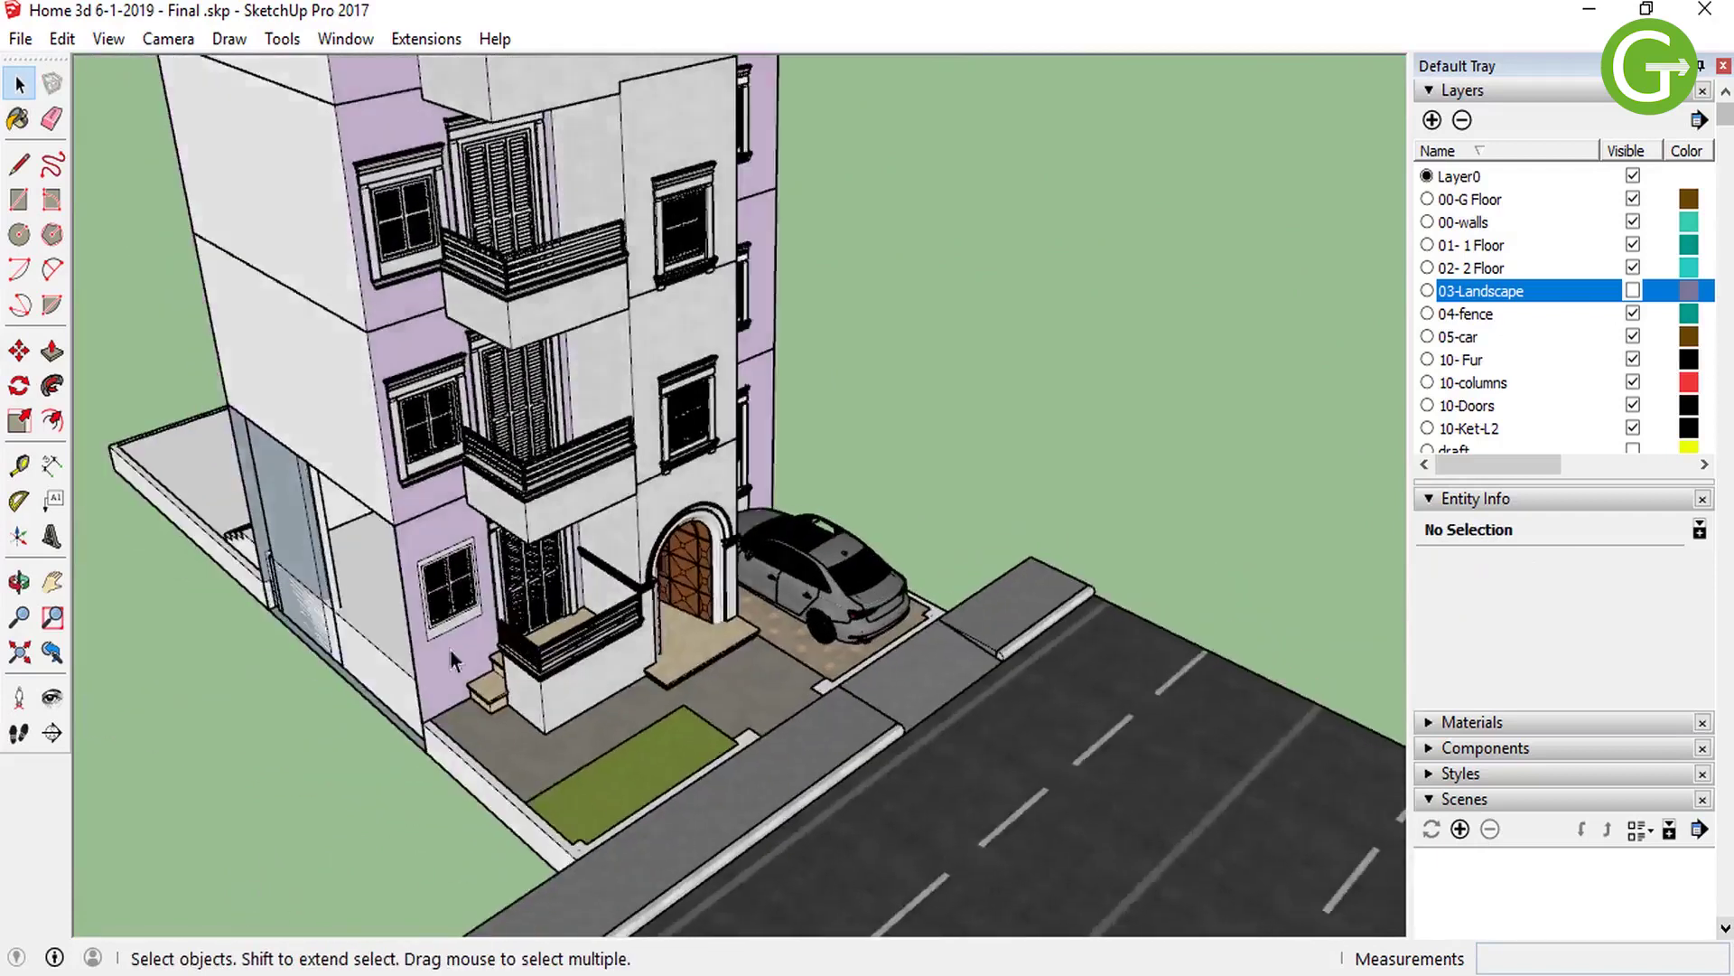
pyautogui.moveTo(490, 867); pyautogui.dragTo(368, 342, button='middle')
pyautogui.scroll(6, 487, 506)
pyautogui.scroll(2, 488, 506)
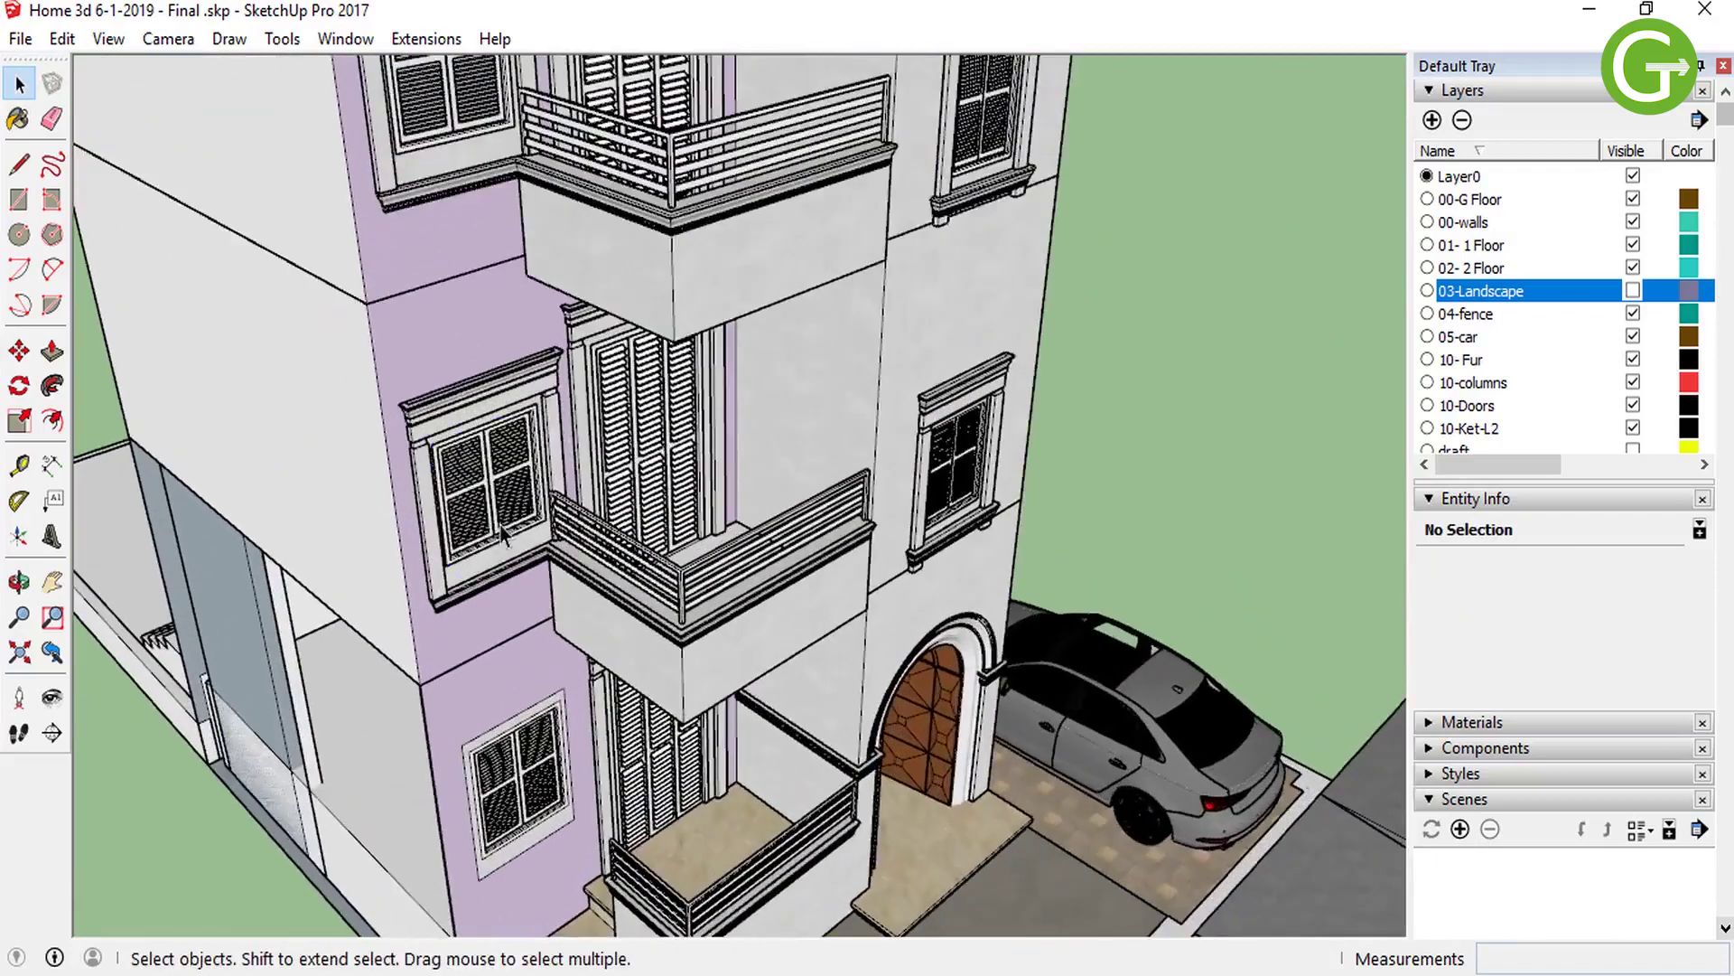
# Select the shuttered window on the house facade.
pyautogui.click(488, 497)
pyautogui.scroll(2, 492, 511)
pyautogui.scroll(2, 506, 528)
pyautogui.scroll(2, 436, 616)
pyautogui.scroll(2, 436, 607)
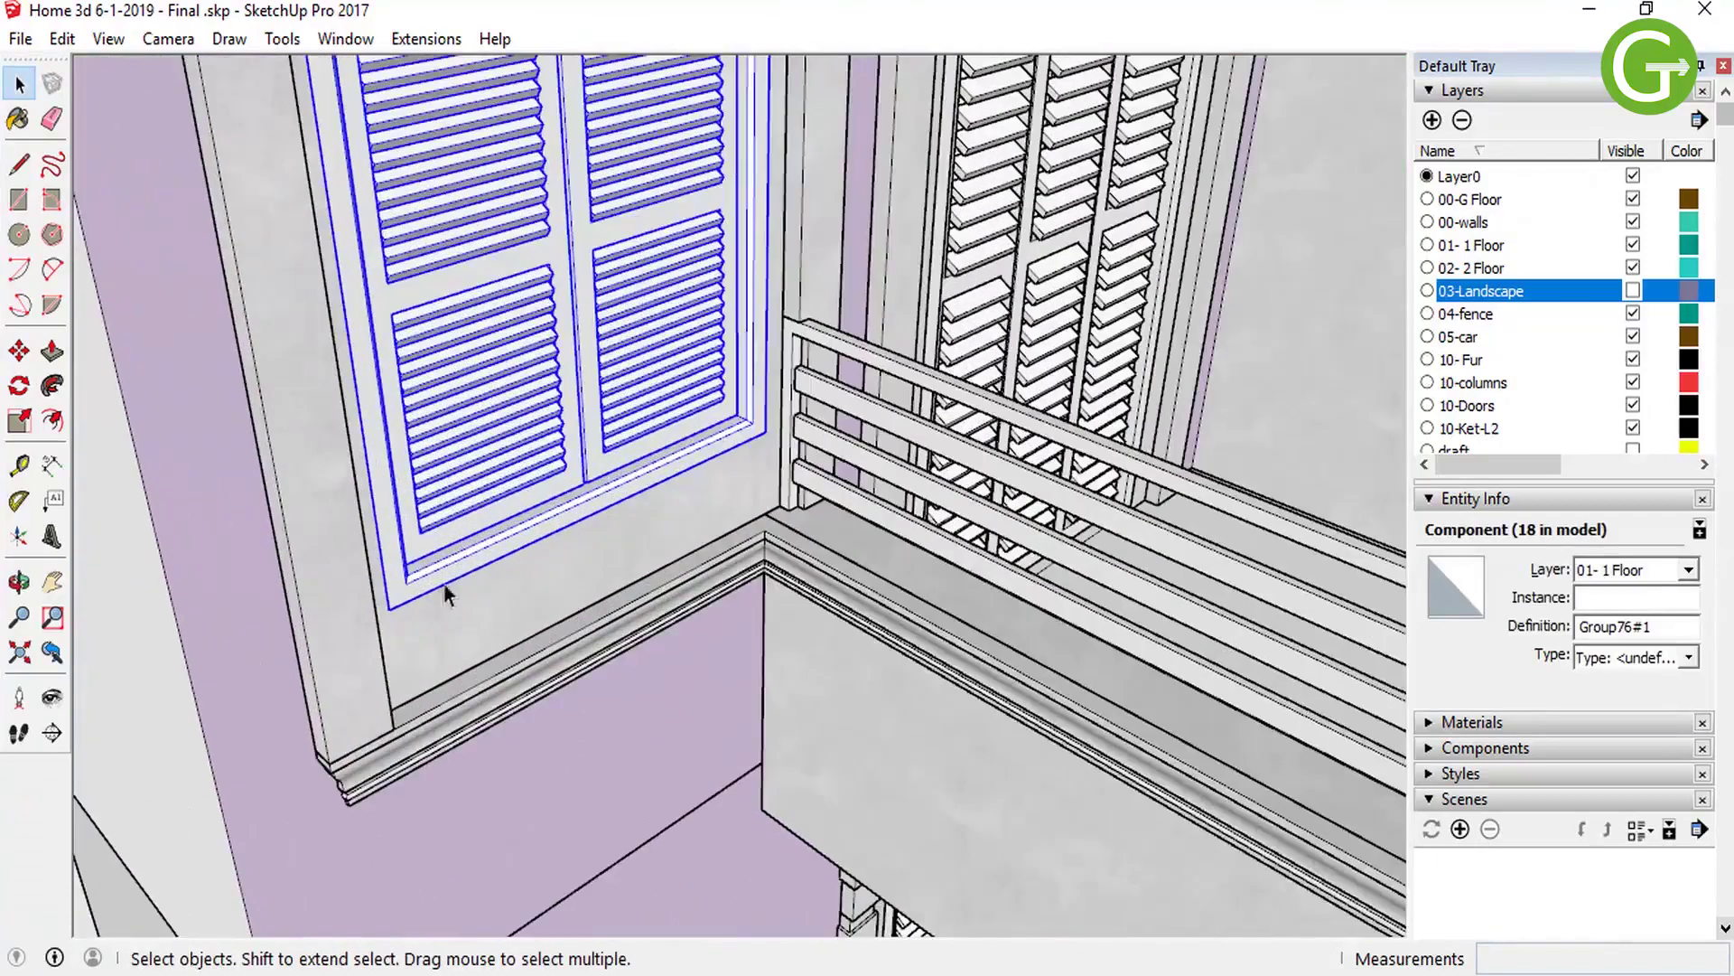
pyautogui.scroll(-4, 483, 567)
# Move the shuttered window out of the wall by its lower corner, leaving the opening empty.
pyautogui.press('m')
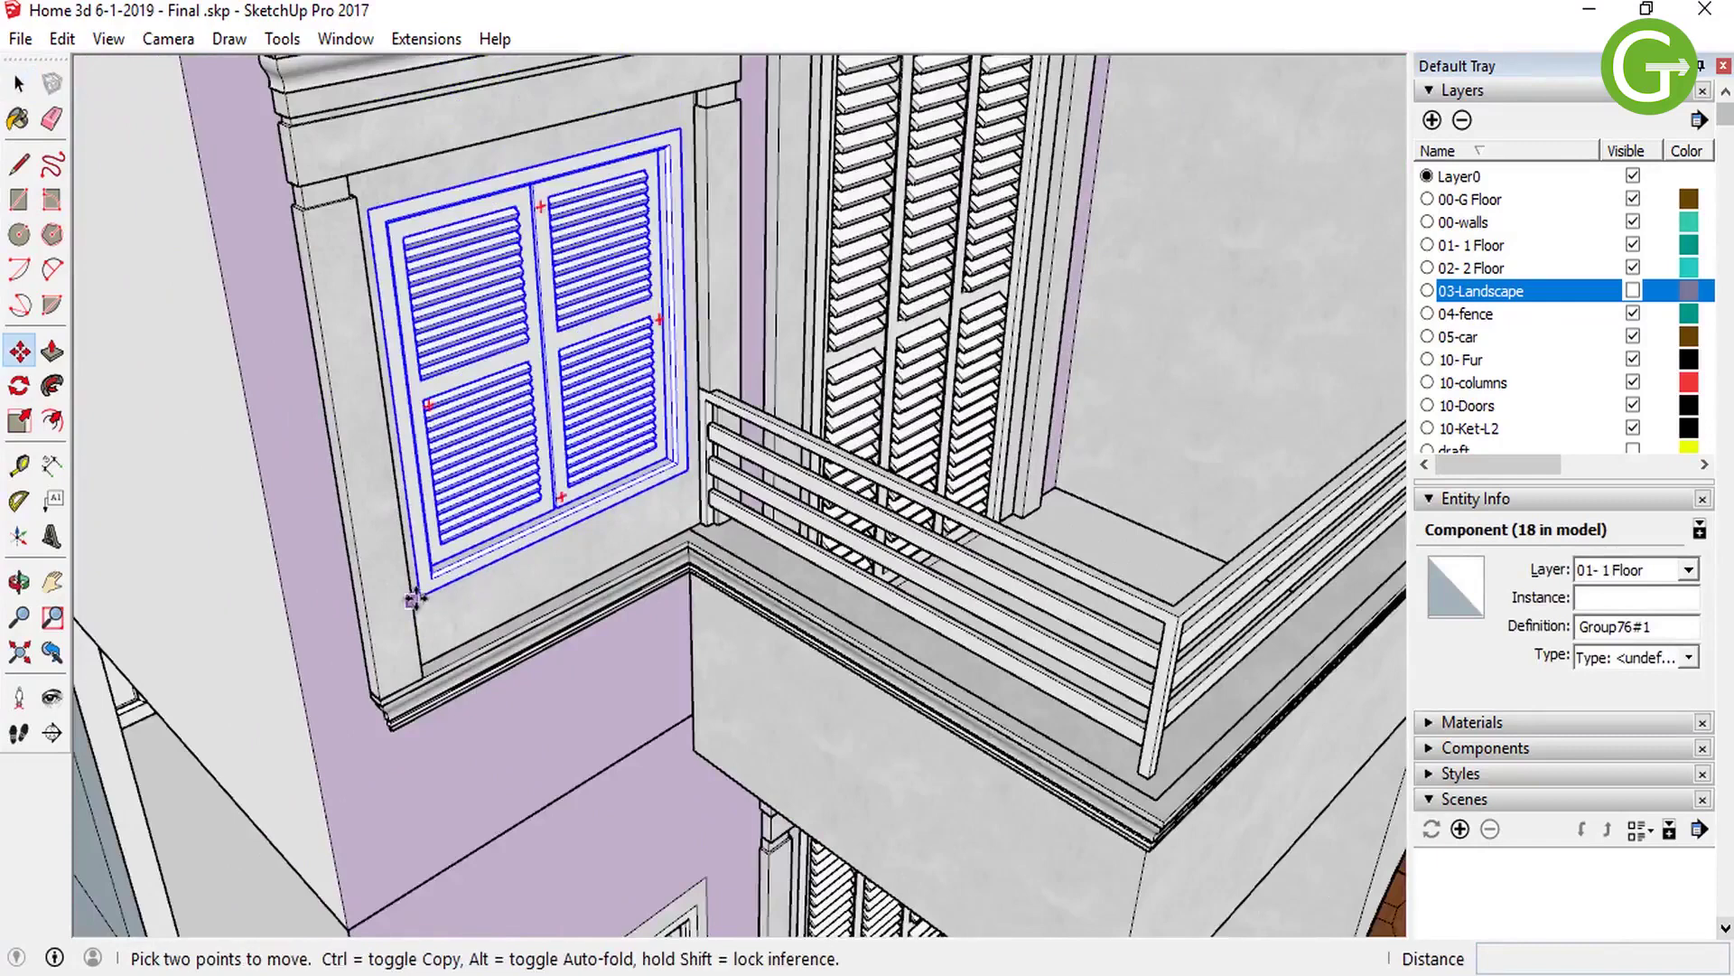
pyautogui.scroll(3, 429, 595)
pyautogui.scroll(-3, 432, 594)
pyautogui.scroll(-3, 442, 600)
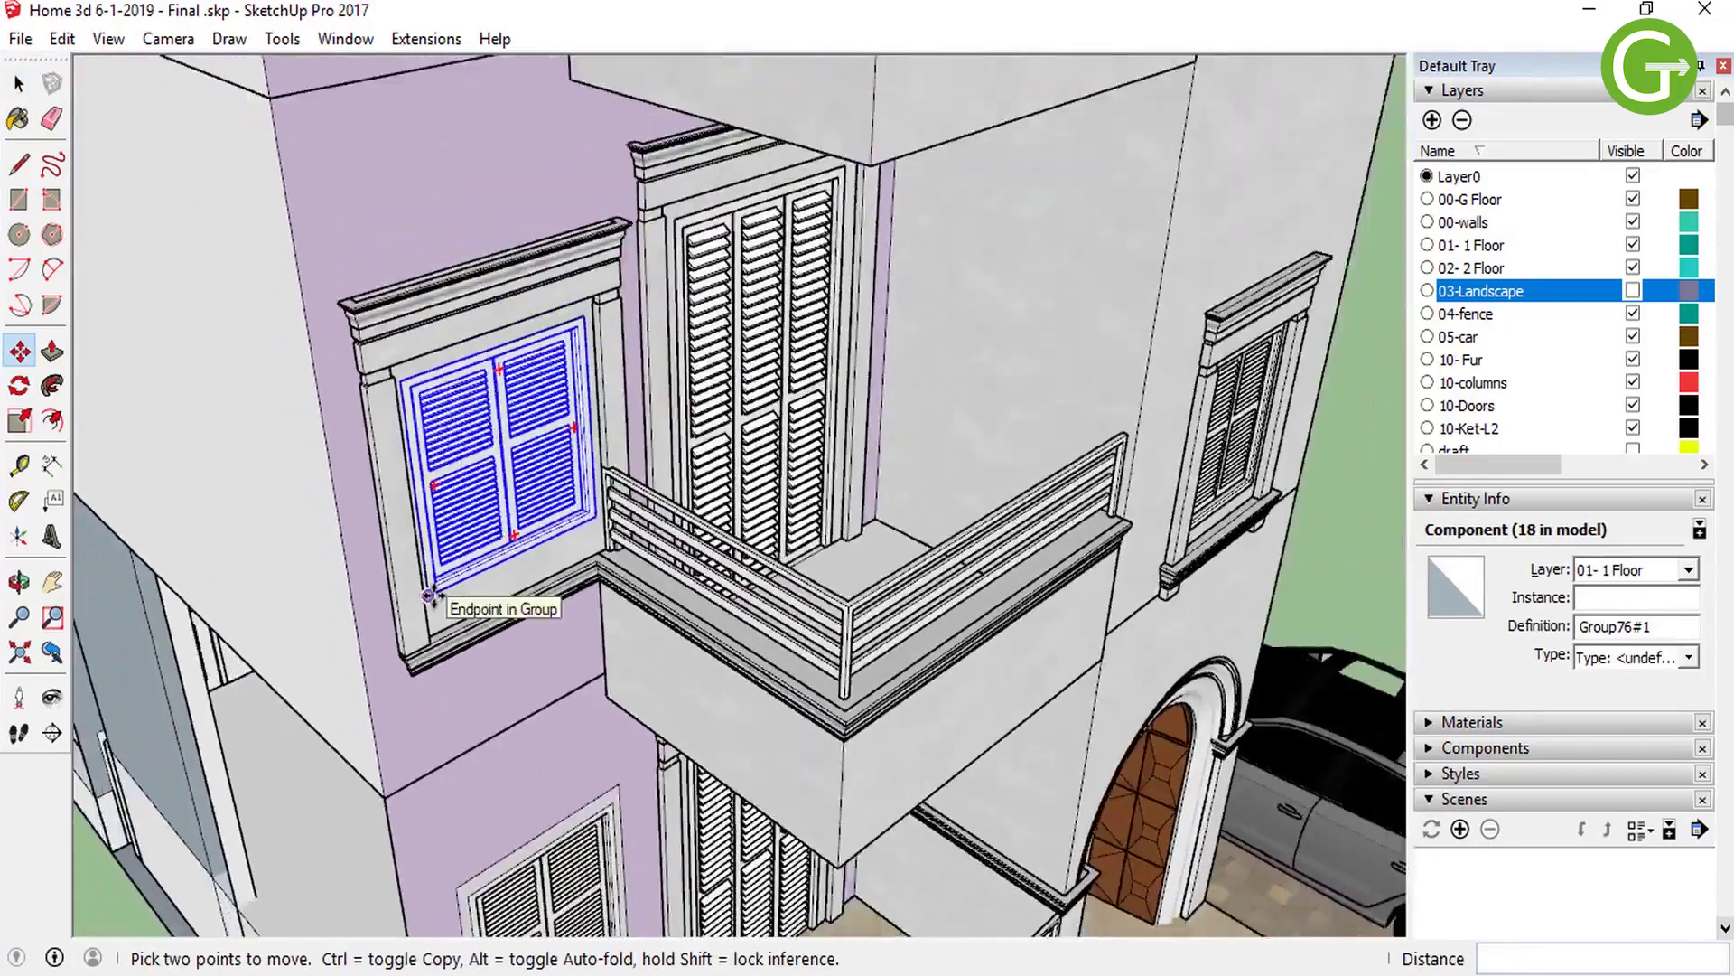
pyautogui.scroll(-2, 445, 607)
pyautogui.moveTo(445, 610)
pyautogui.mouseDown(button='middle')
pyautogui.moveTo(145, 741)
pyautogui.moveTo(221, 539)
pyautogui.mouseUp(button='middle')
pyautogui.click(220, 539)
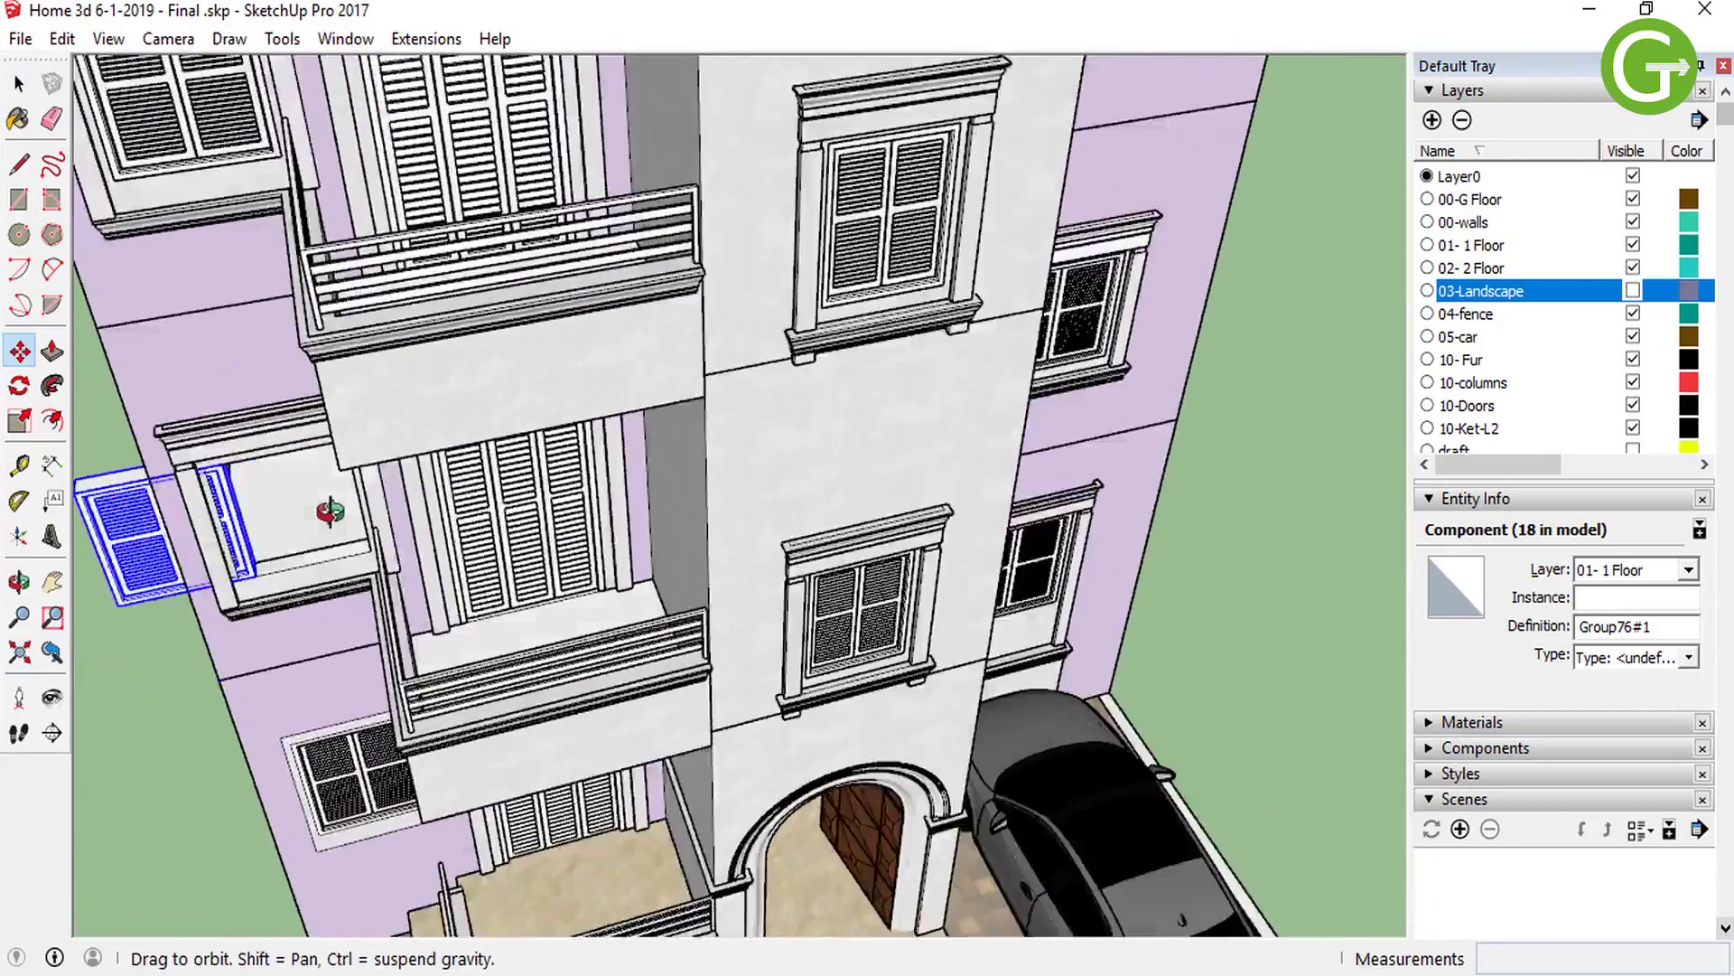
pyautogui.moveTo(111, 553); pyautogui.dragTo(124, 779, button='middle')
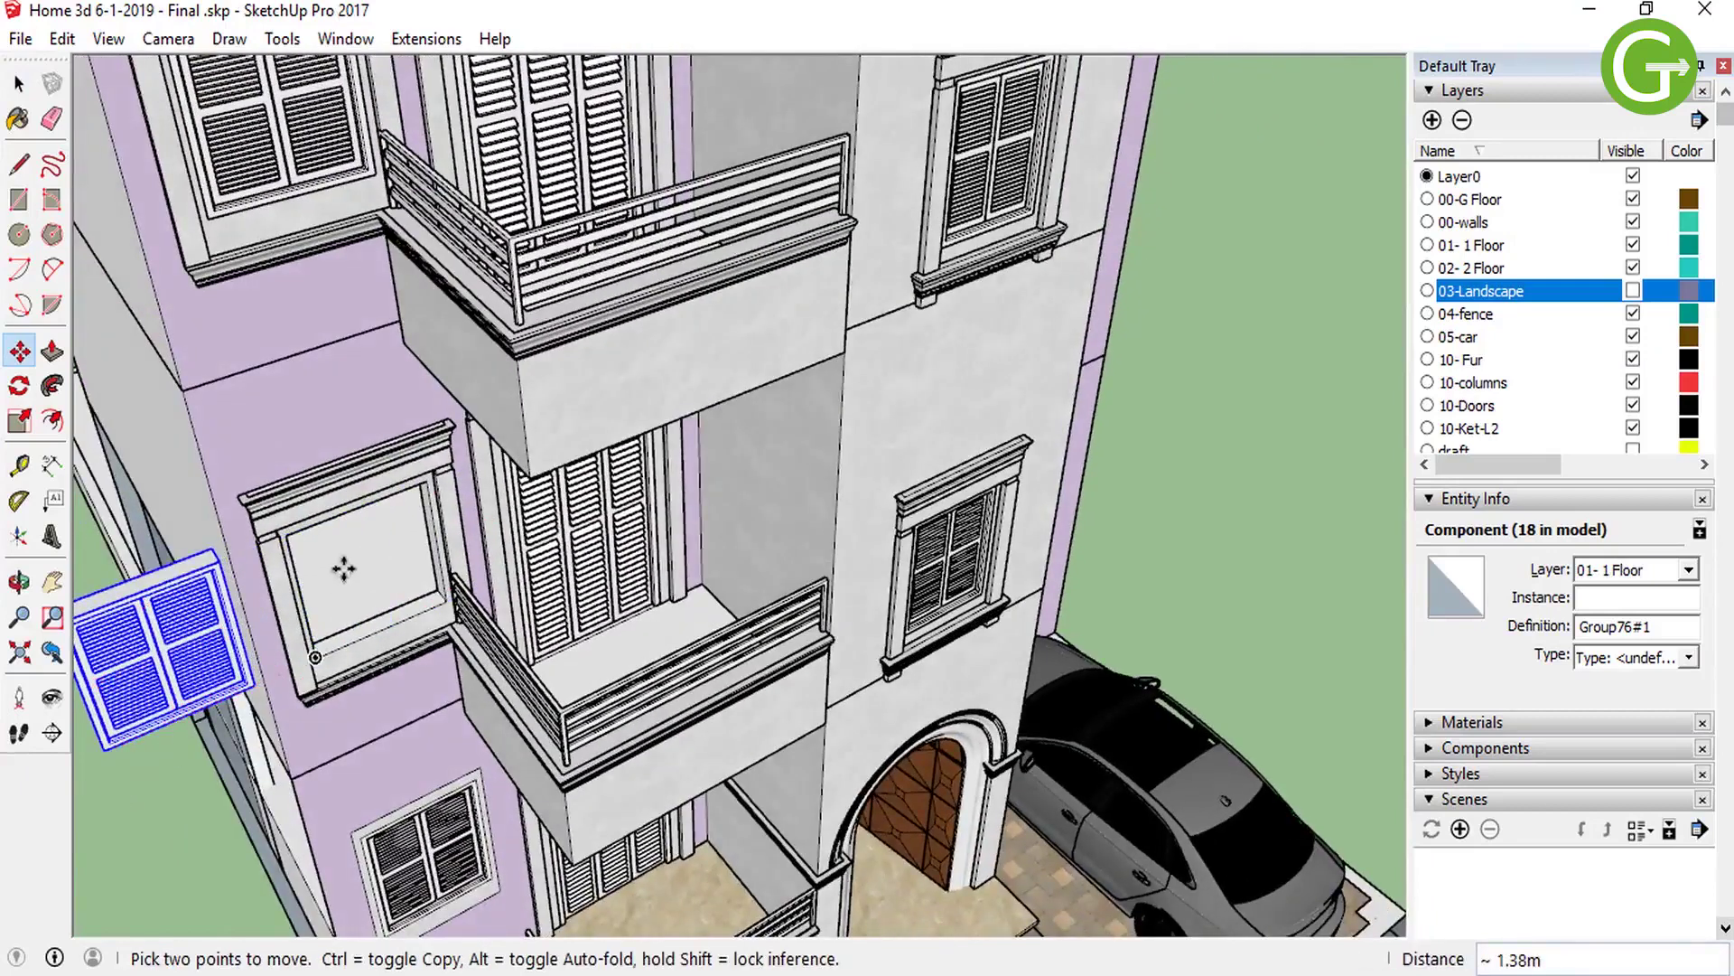
pyautogui.scroll(4, 361, 560)
pyautogui.press('space')
# Orbit around the balcony to inspect the moved window, selecting all then clearing the selection.
pyautogui.moveTo(360, 692); pyautogui.dragTo(578, 511, button='middle')
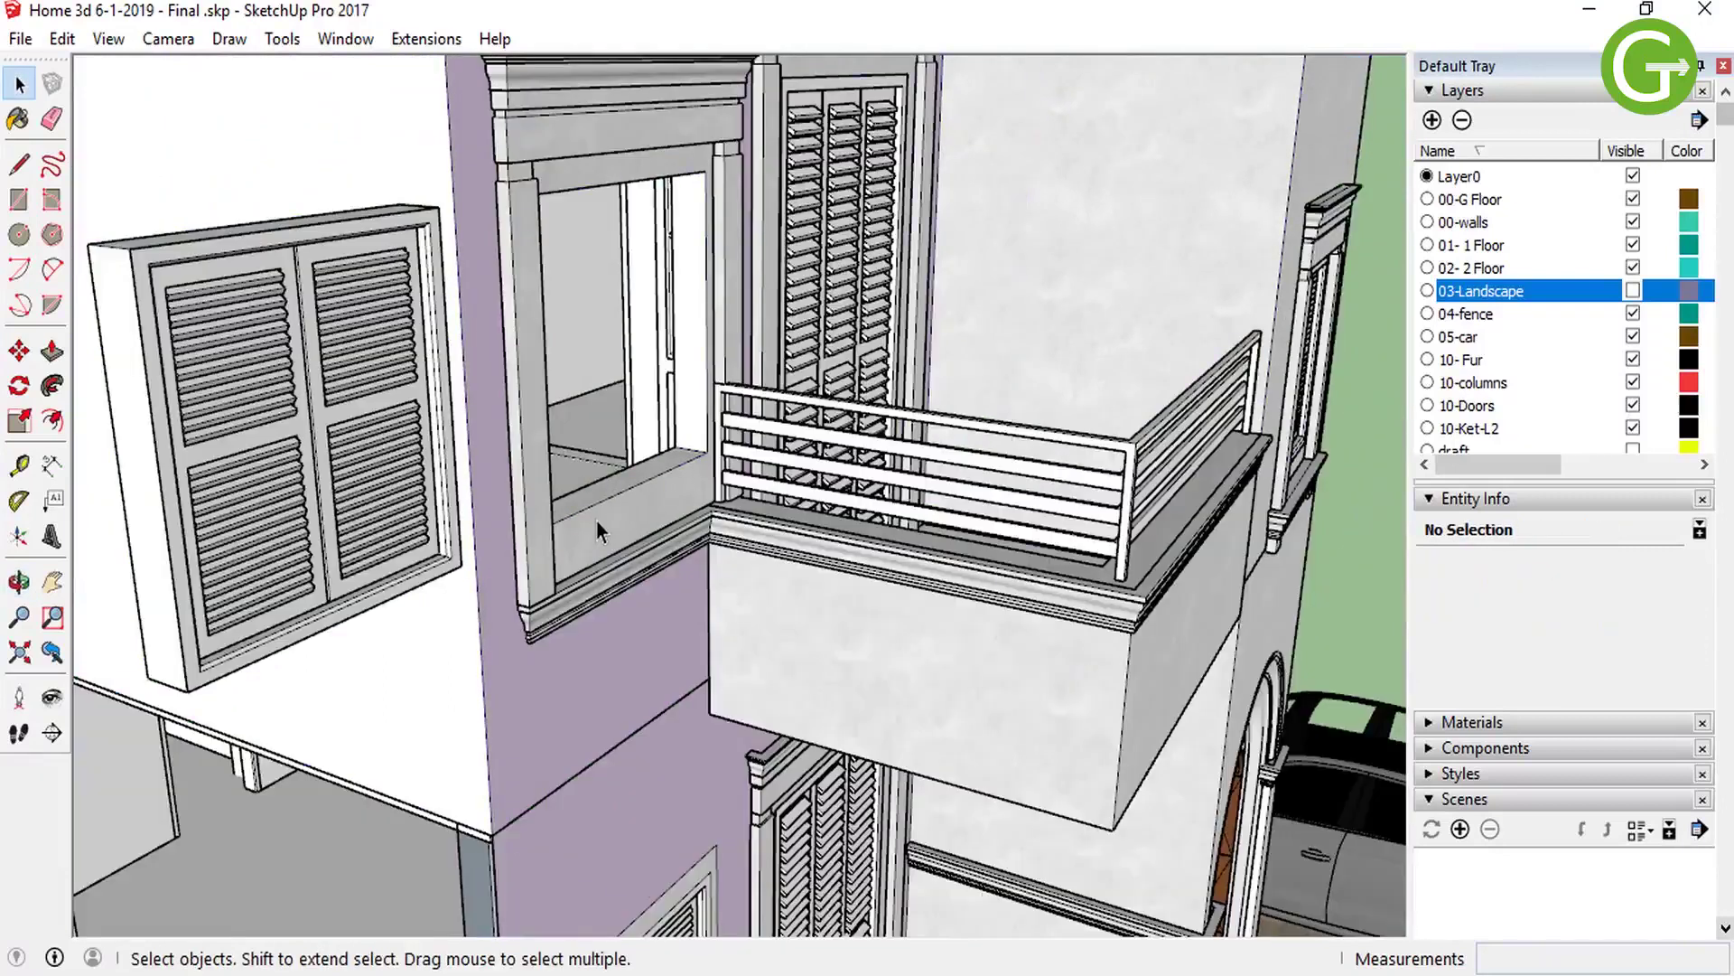
pyautogui.hotkey('ctrl', 'a')
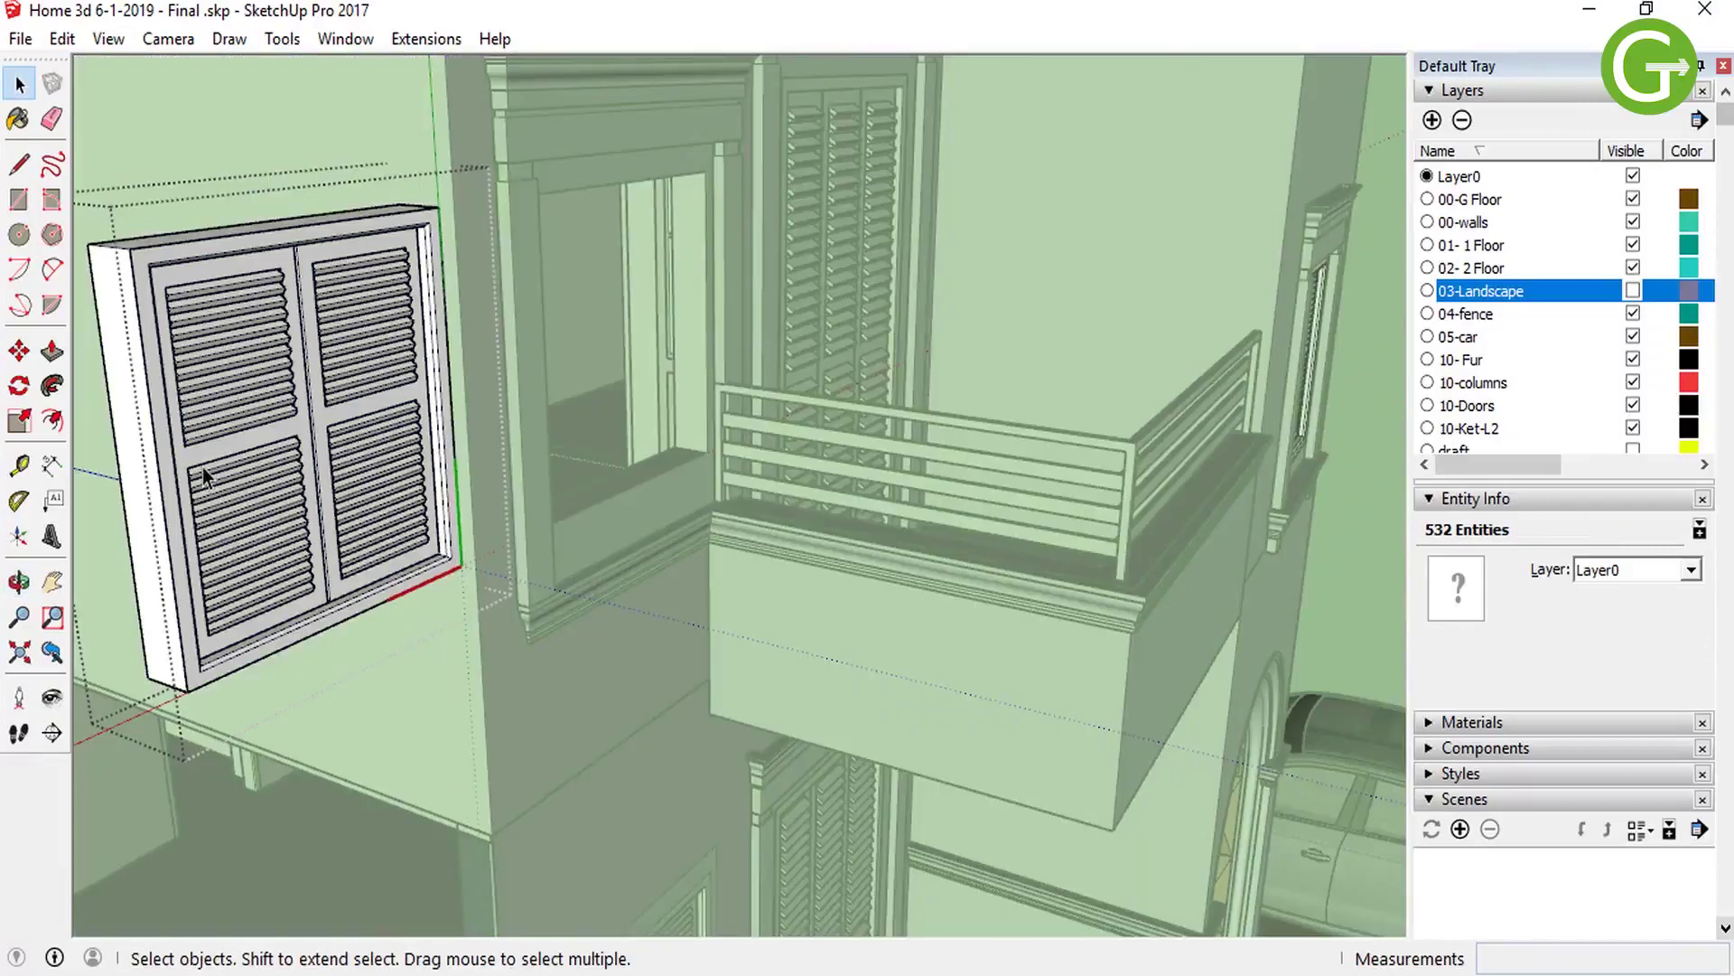
pyautogui.hotkey('ctrl', 't')
pyautogui.moveTo(734, 271); pyautogui.dragTo(551, 463, button='middle')
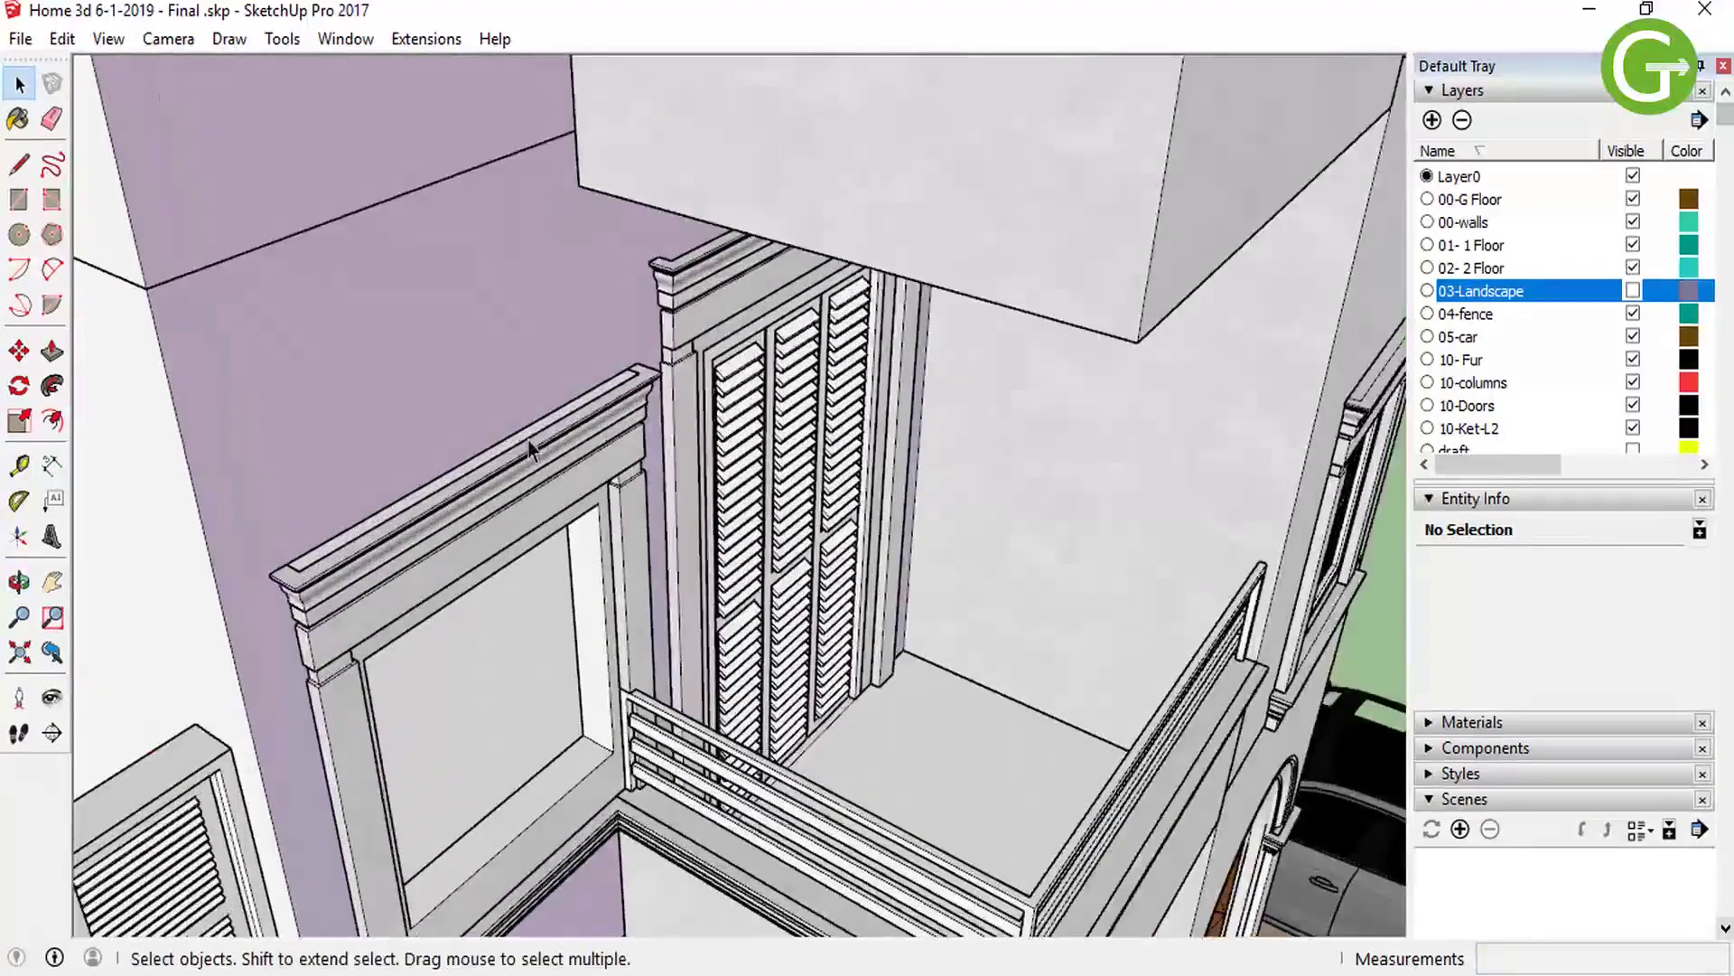
pyautogui.scroll(-2, 484, 540)
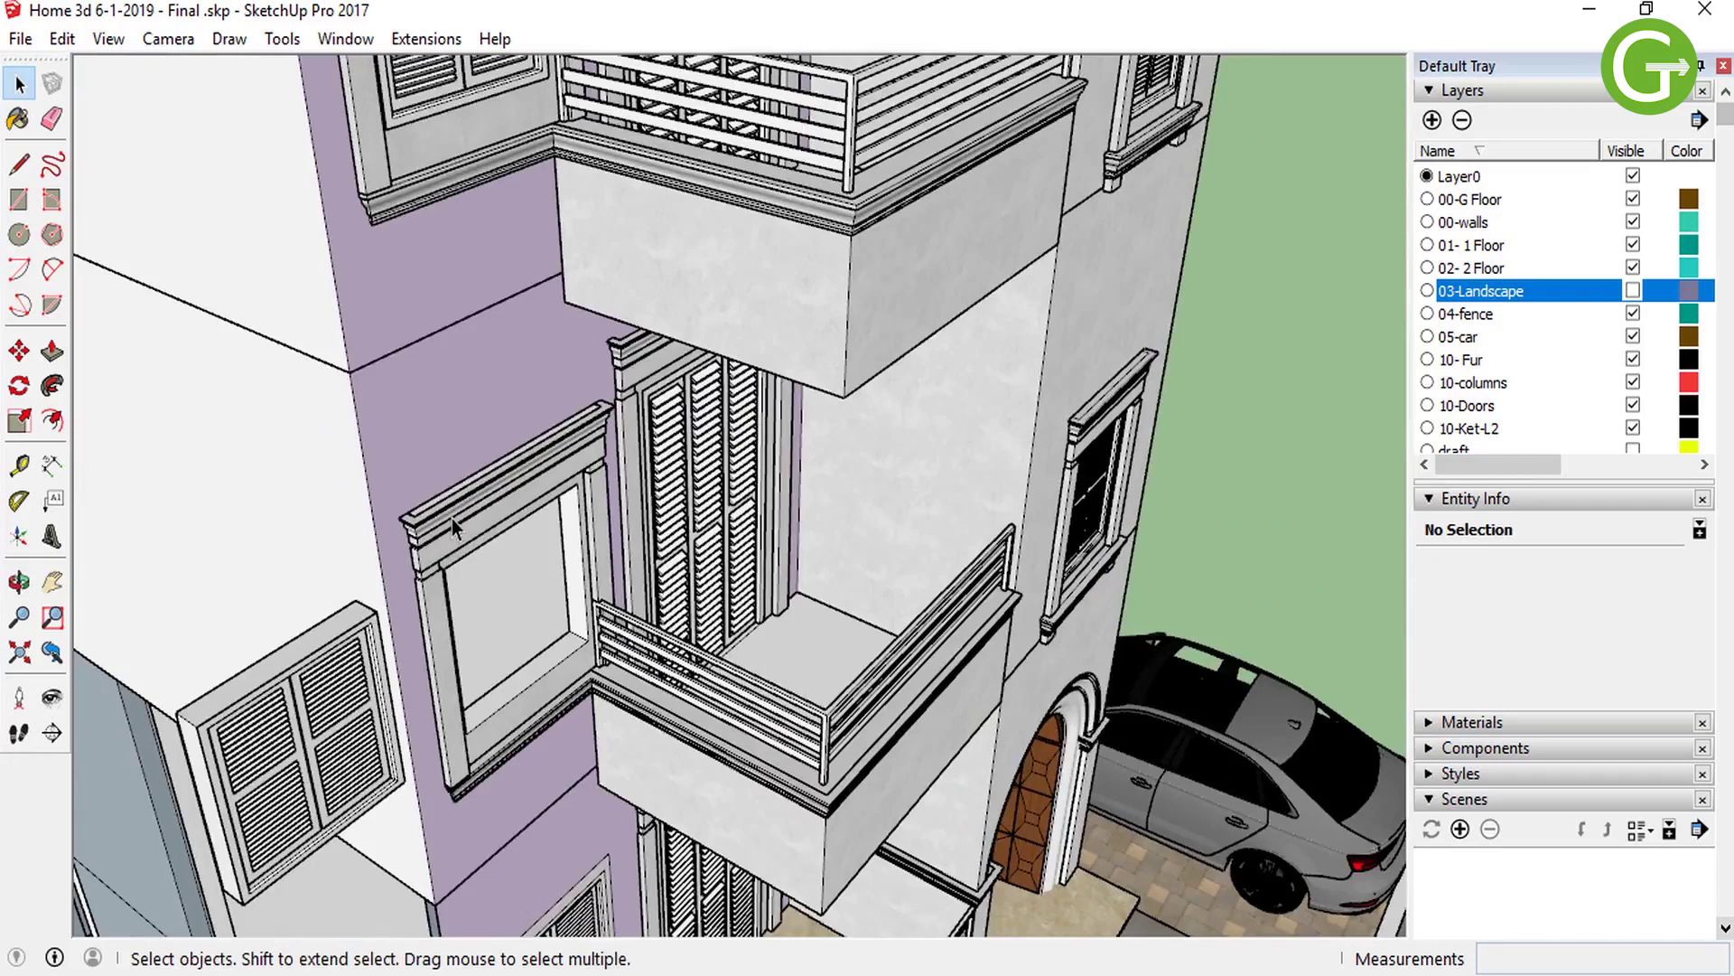
# Zoom on the facade and select the centre window.
pyautogui.scroll(-2, 524, 484)
pyautogui.scroll(-2, 529, 469)
pyautogui.scroll(-2, 564, 533)
pyautogui.scroll(-2, 602, 582)
pyautogui.scroll(2, 686, 533)
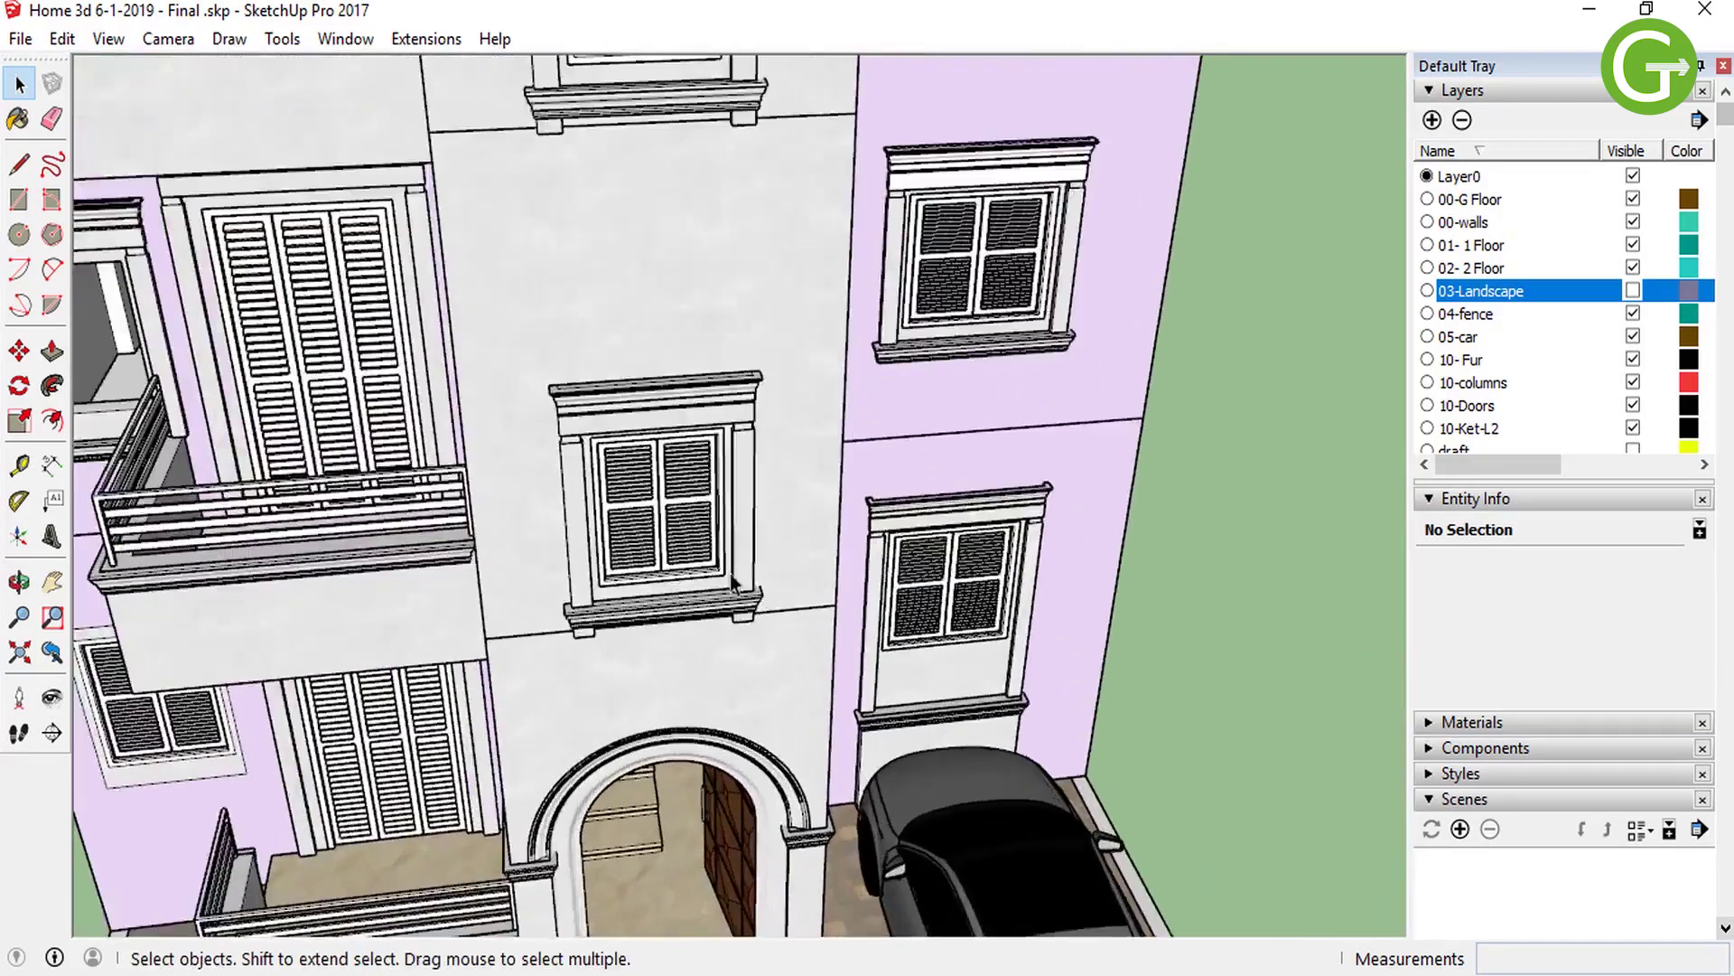
pyautogui.scroll(2, 746, 496)
pyautogui.scroll(1, 747, 495)
pyautogui.click(750, 481)
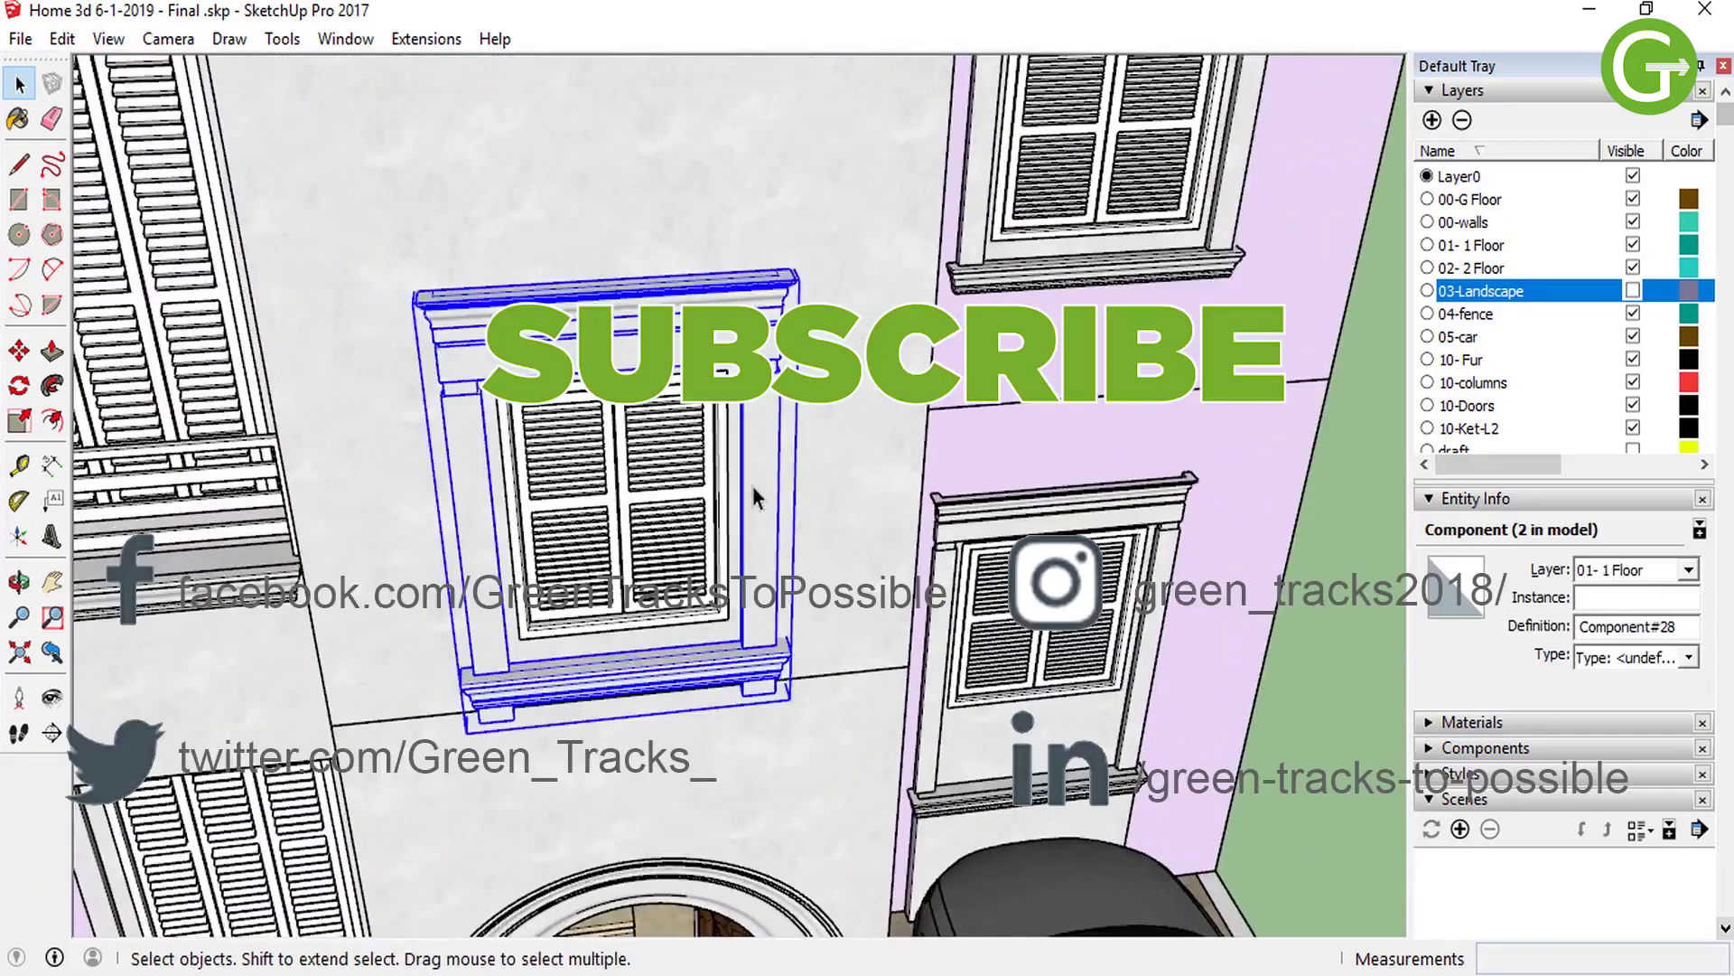